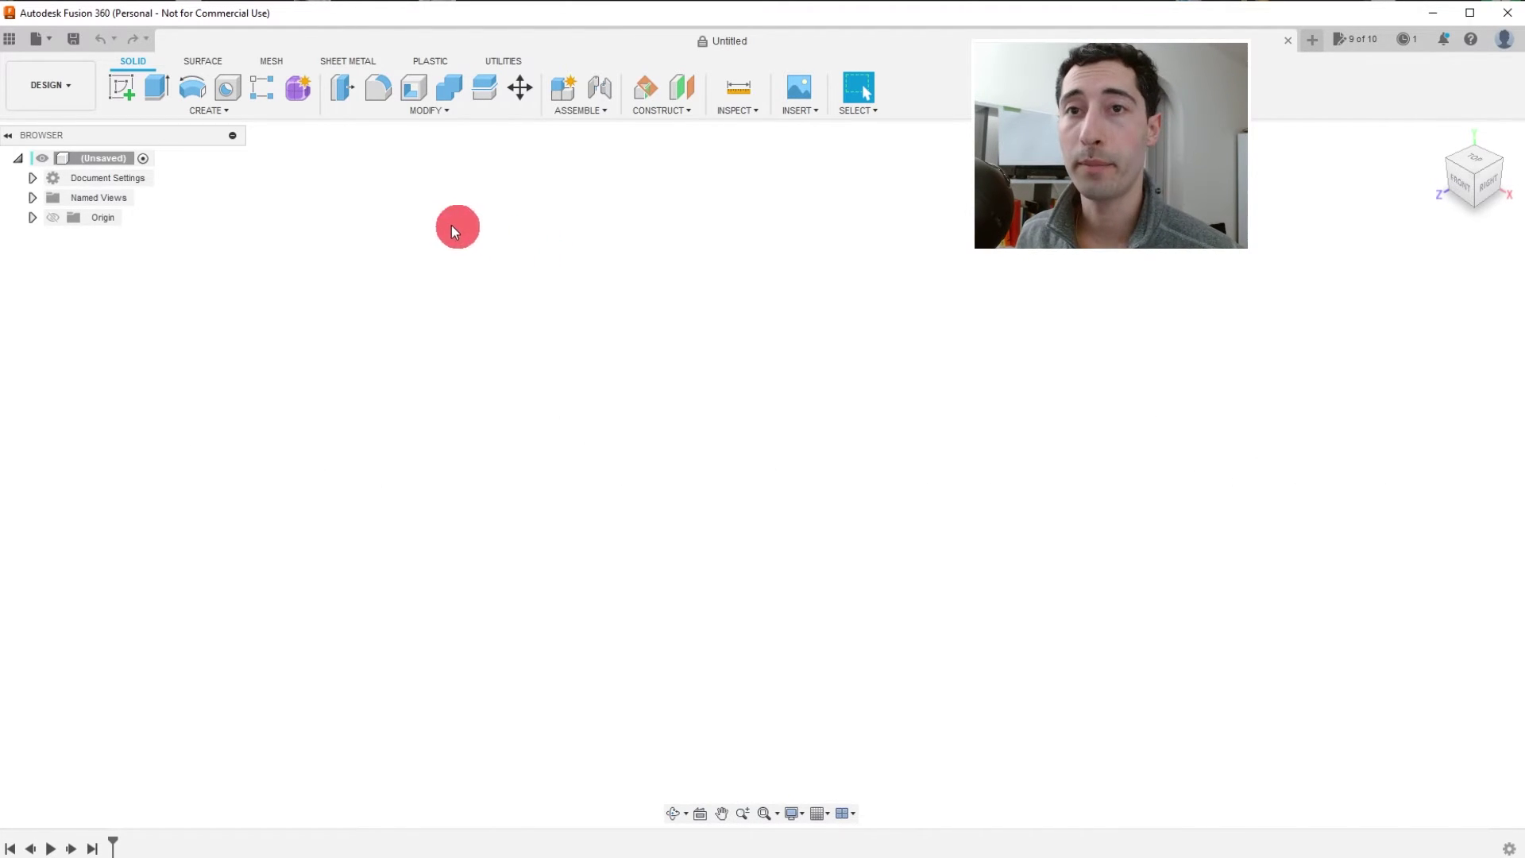
Start a new sketch on the horizontal XZ origin plane.
click(125, 92)
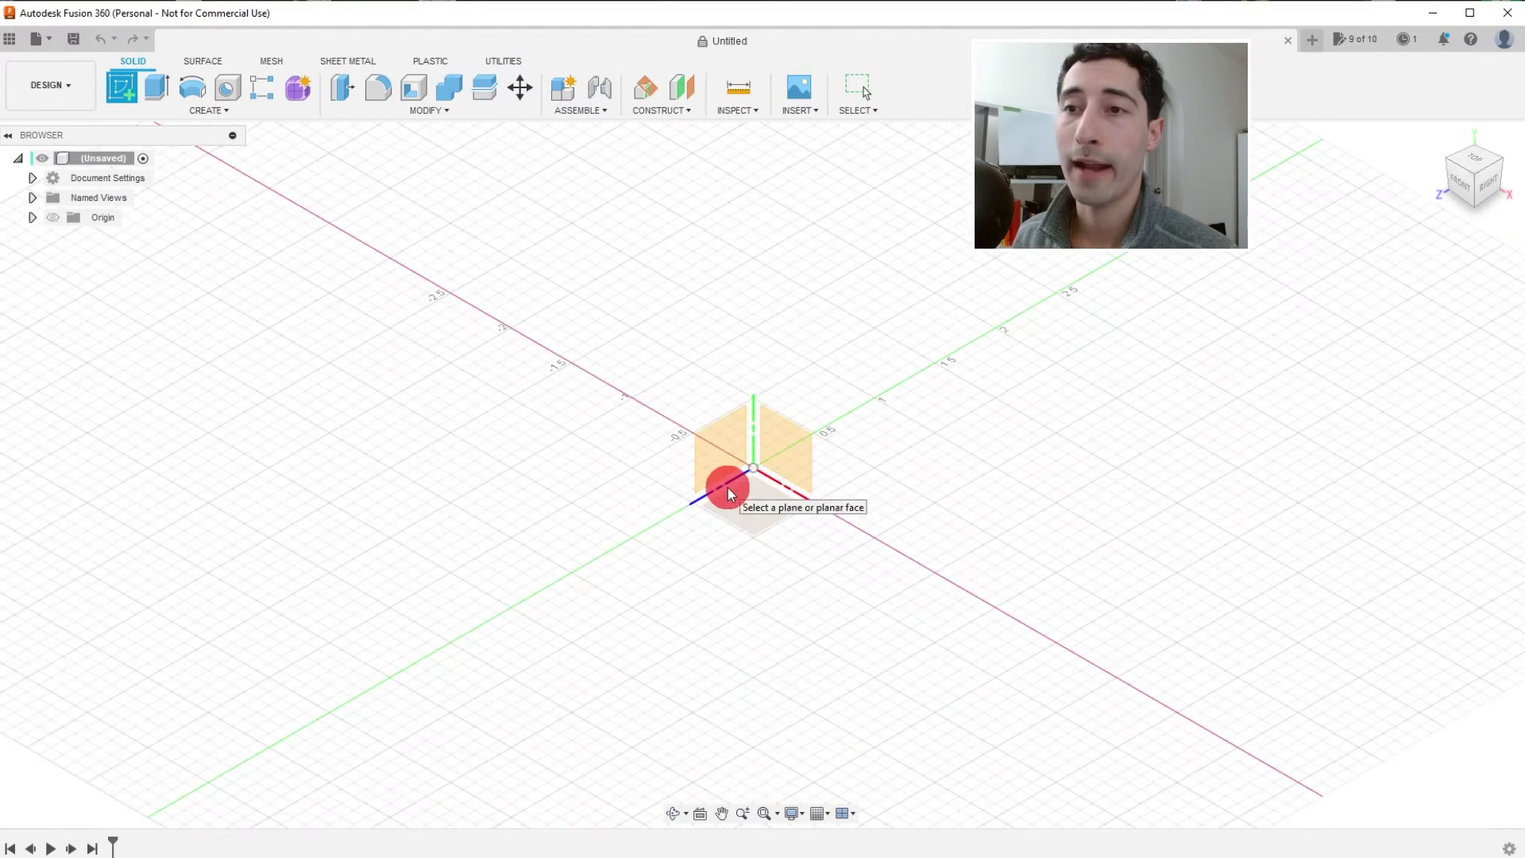
shift+middle_drag(775, 490, 814, 492)
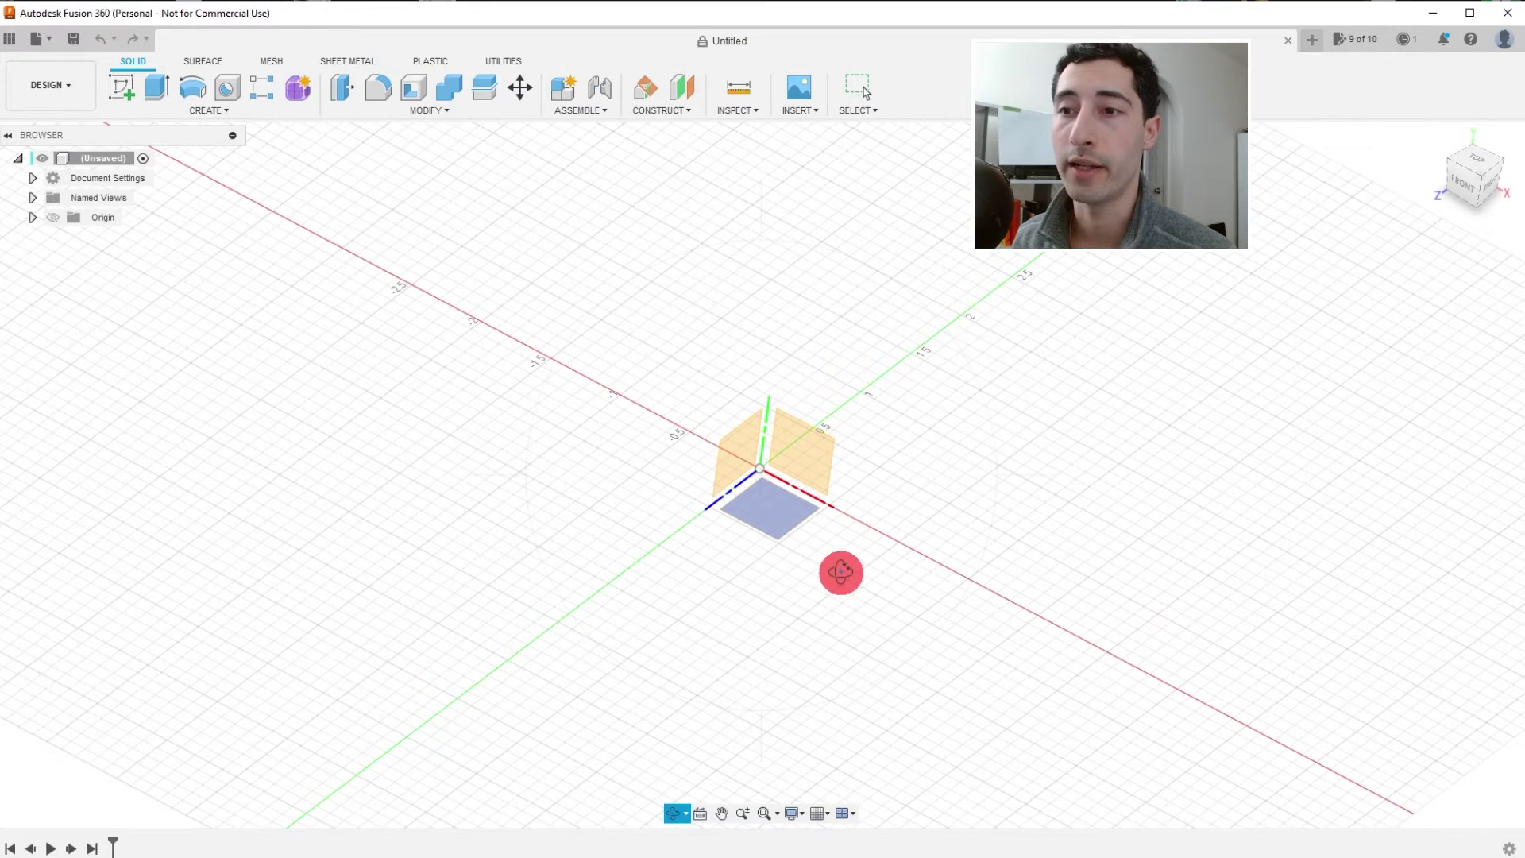
mouse_move(839, 572)
mouse_down()
mouse_move(803, 572)
mouse_move(770, 545)
mouse_move(790, 528)
mouse_move(813, 538)
mouse_move(821, 582)
mouse_move(854, 588)
mouse_move(845, 558)
mouse_move(831, 565)
mouse_up()
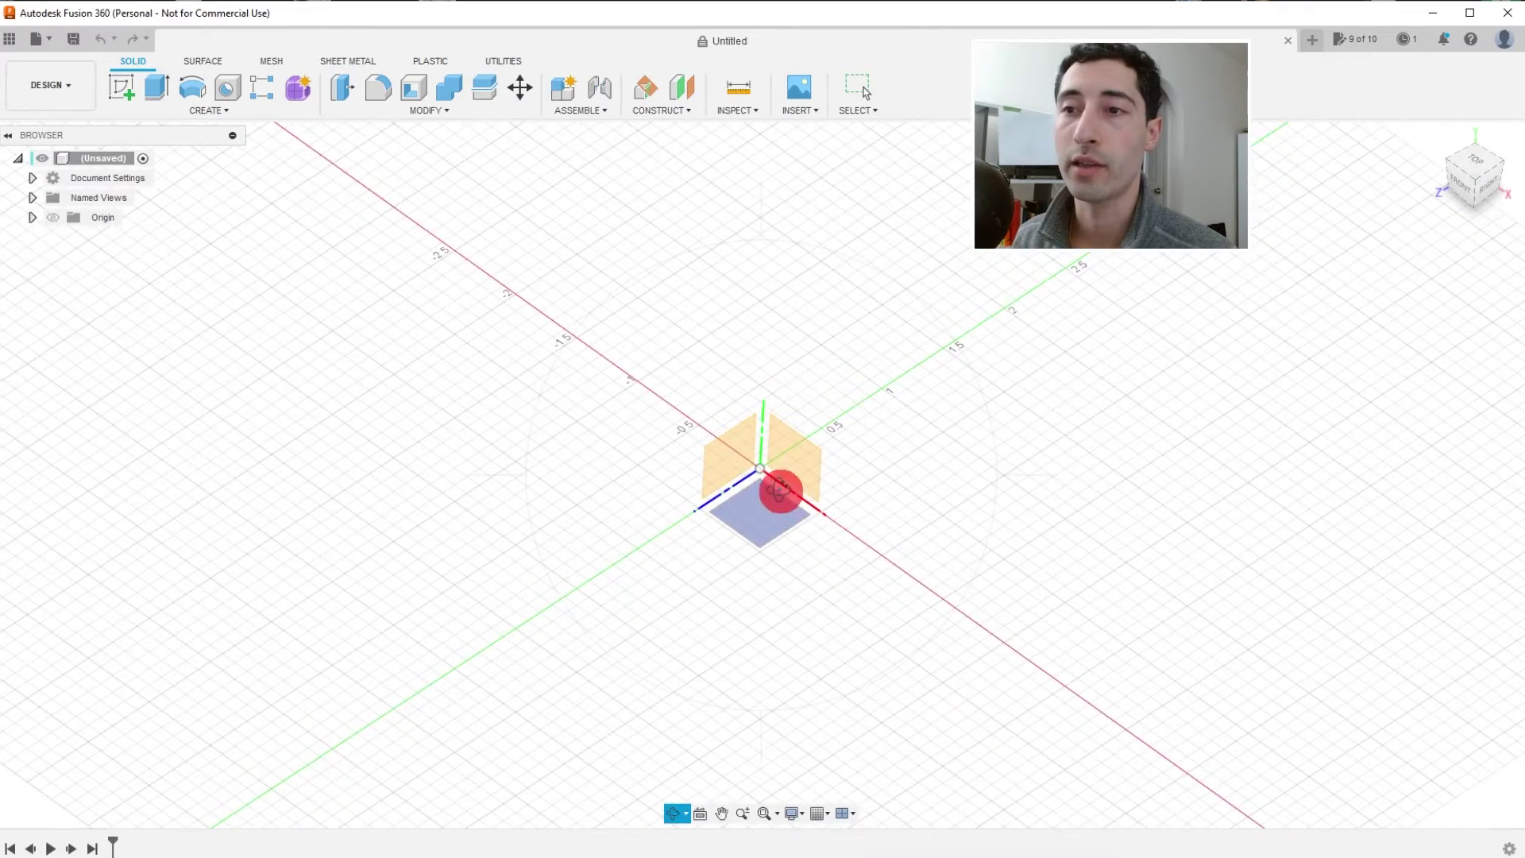
scroll(757, 469, up, 2)
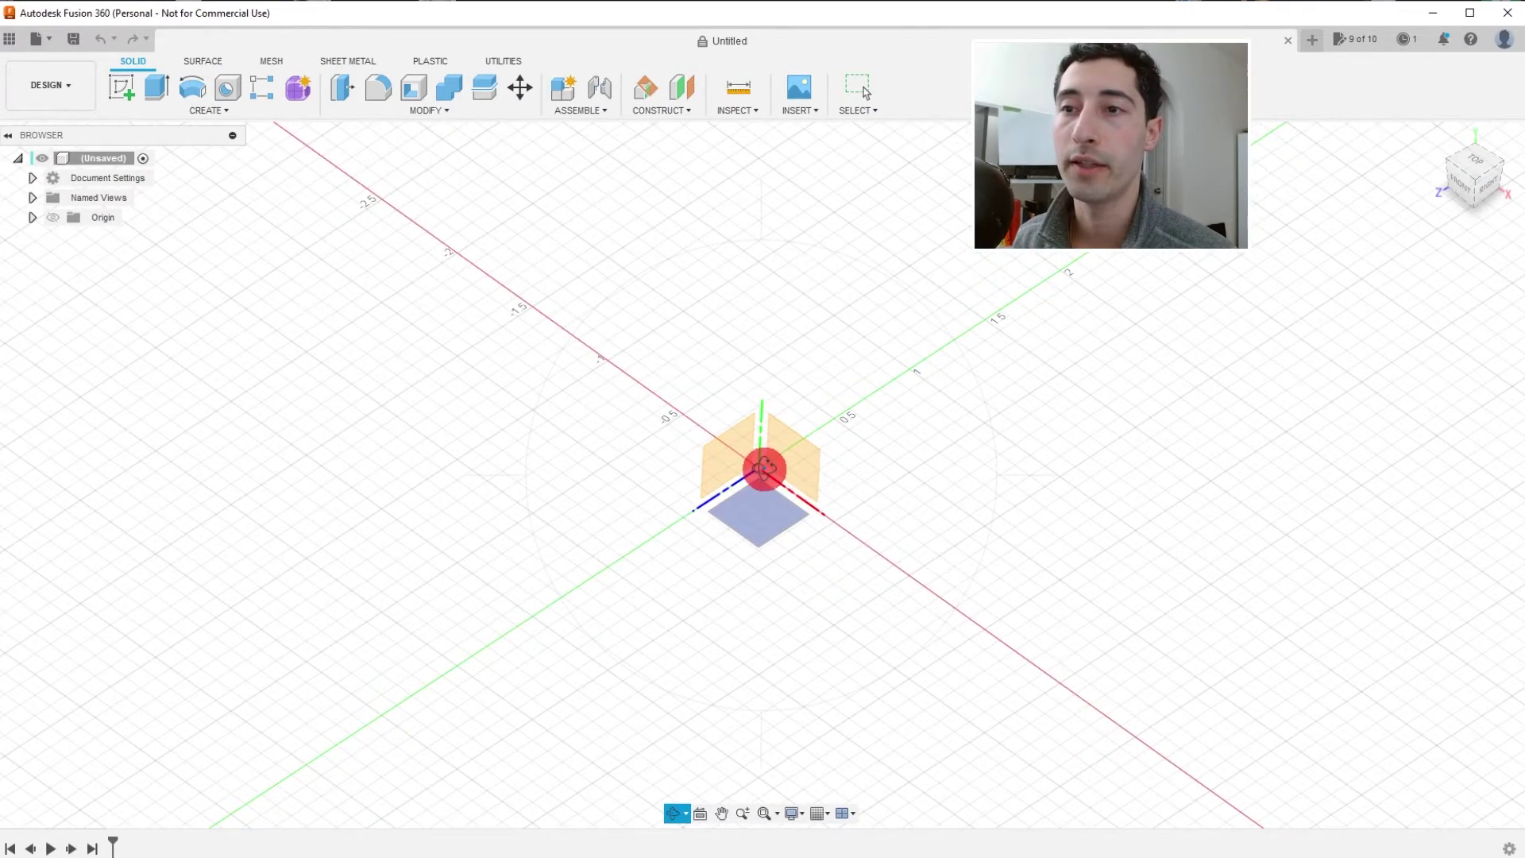
key(Escape)
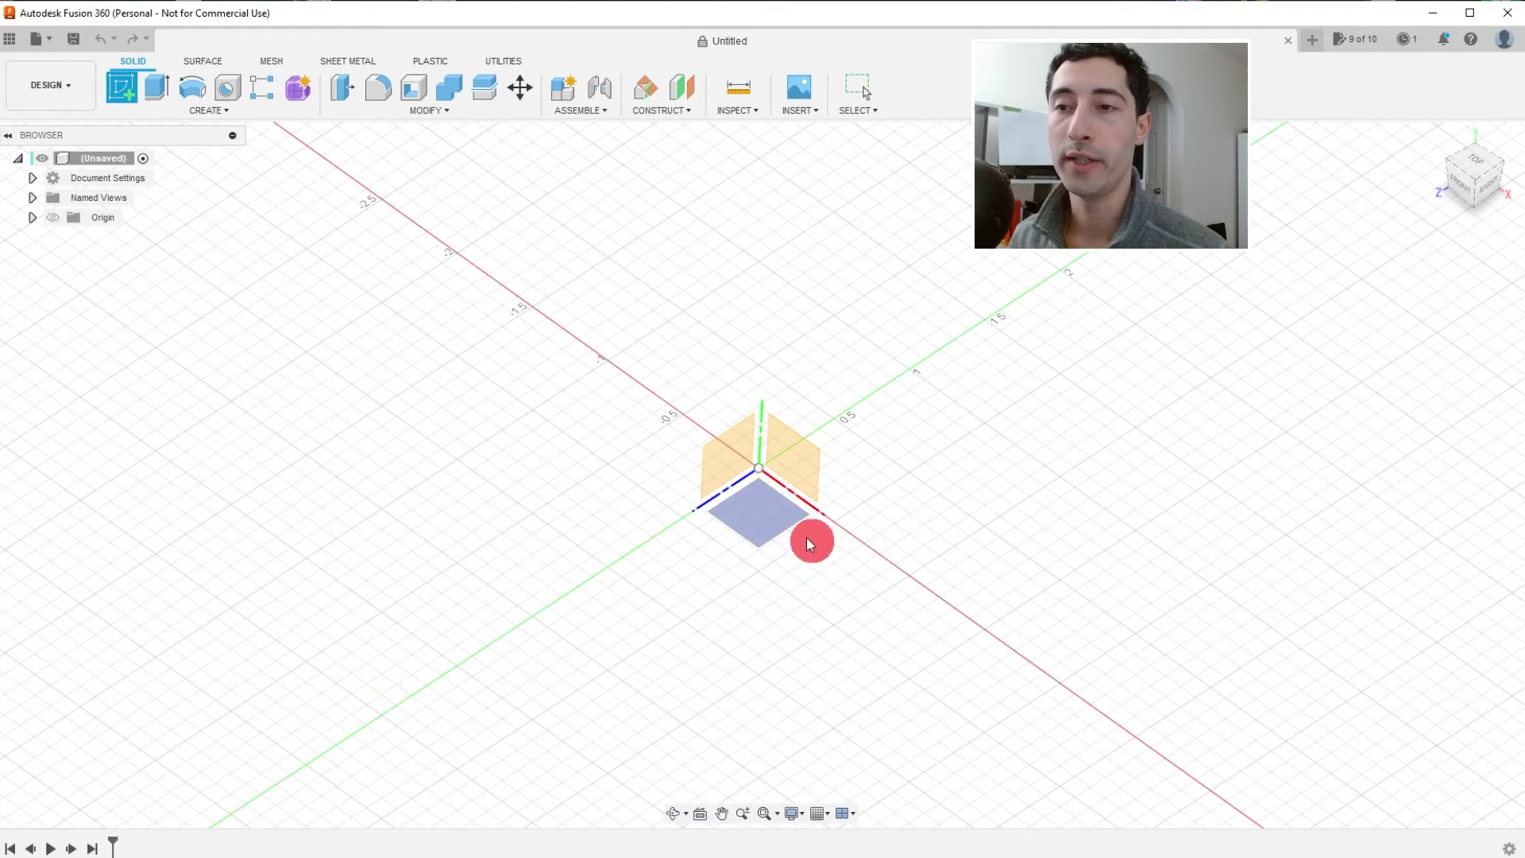
click(774, 514)
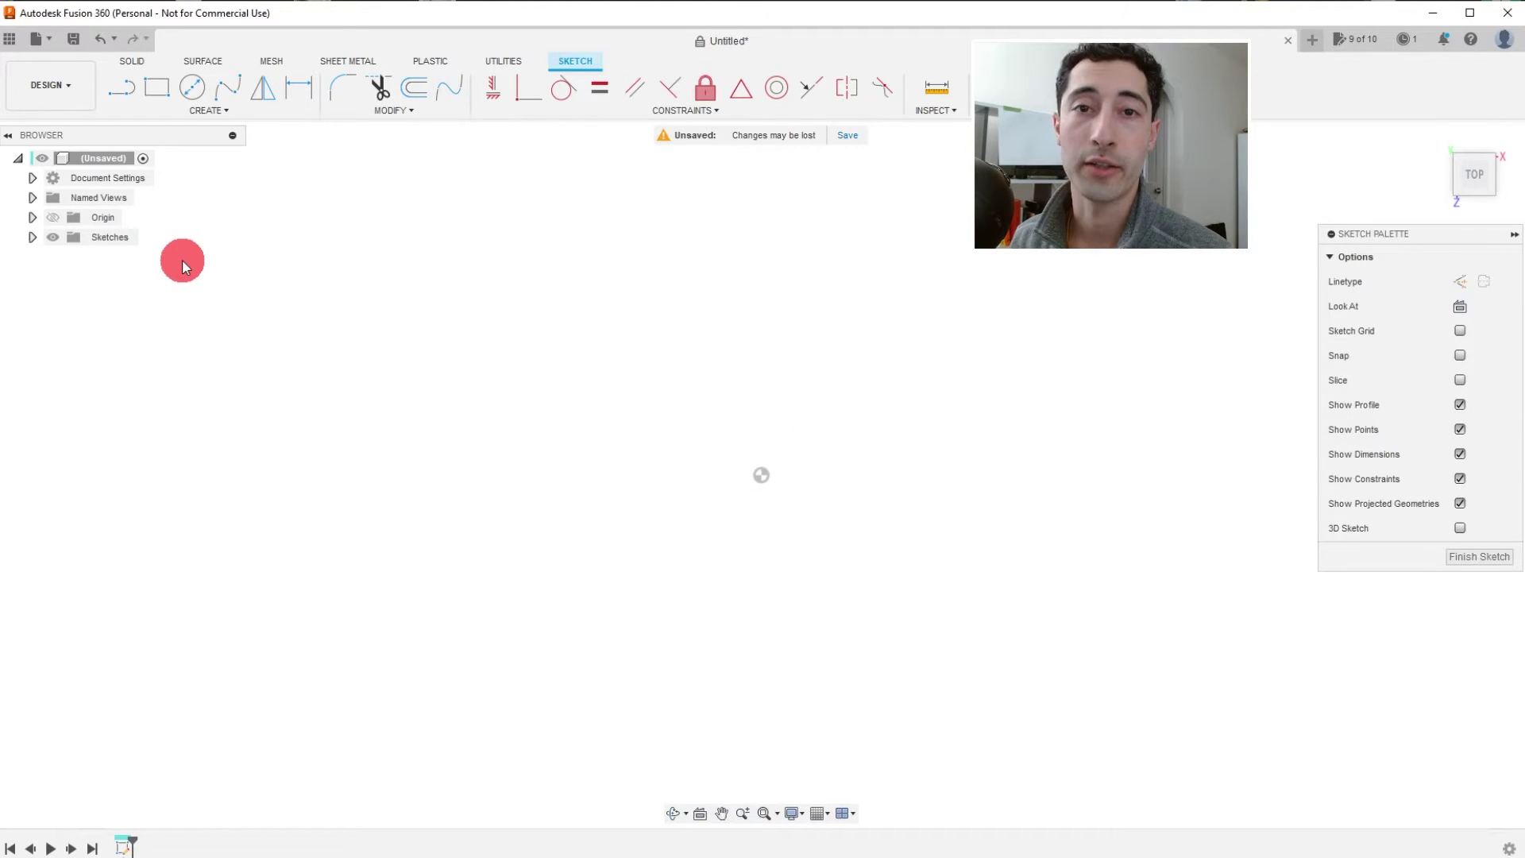
Sketch a center diameter circle about 2.8 in across, centered on the origin.
click(761, 477)
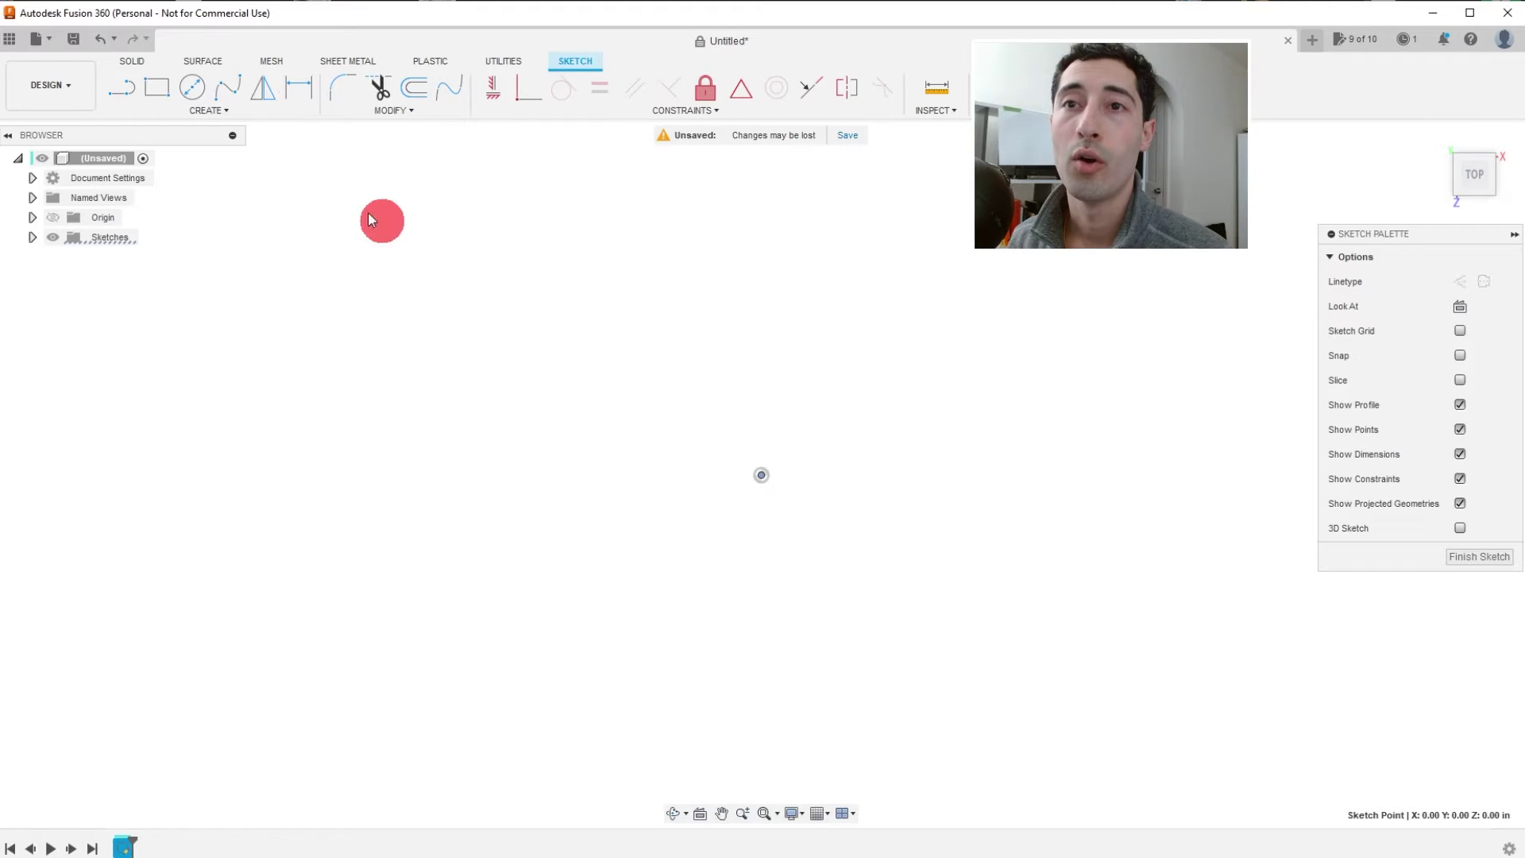
click(192, 89)
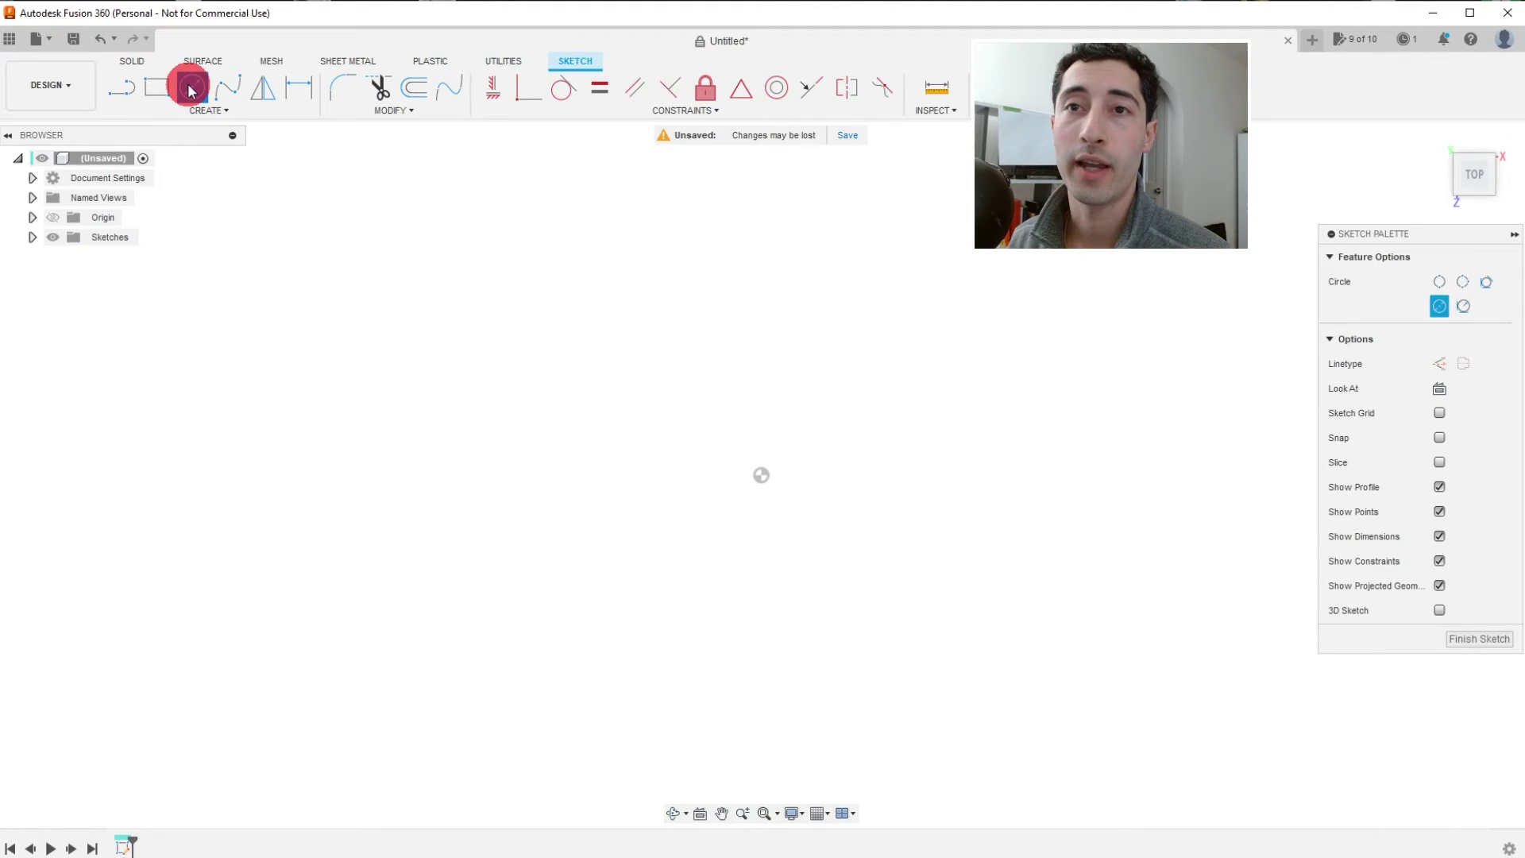
click(327, 216)
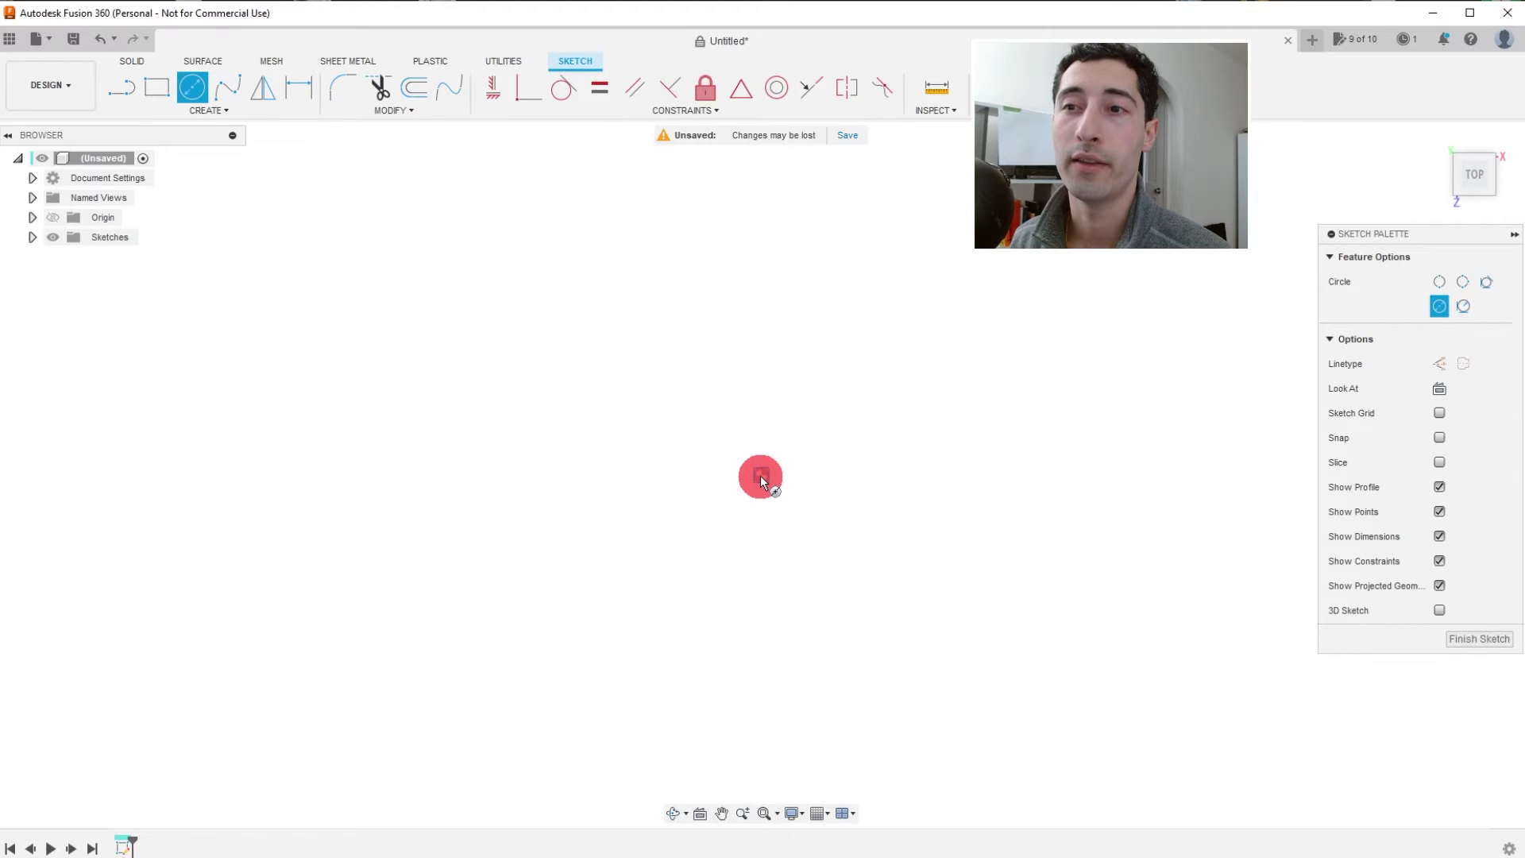
click(760, 476)
drag(818, 477, 1056, 427)
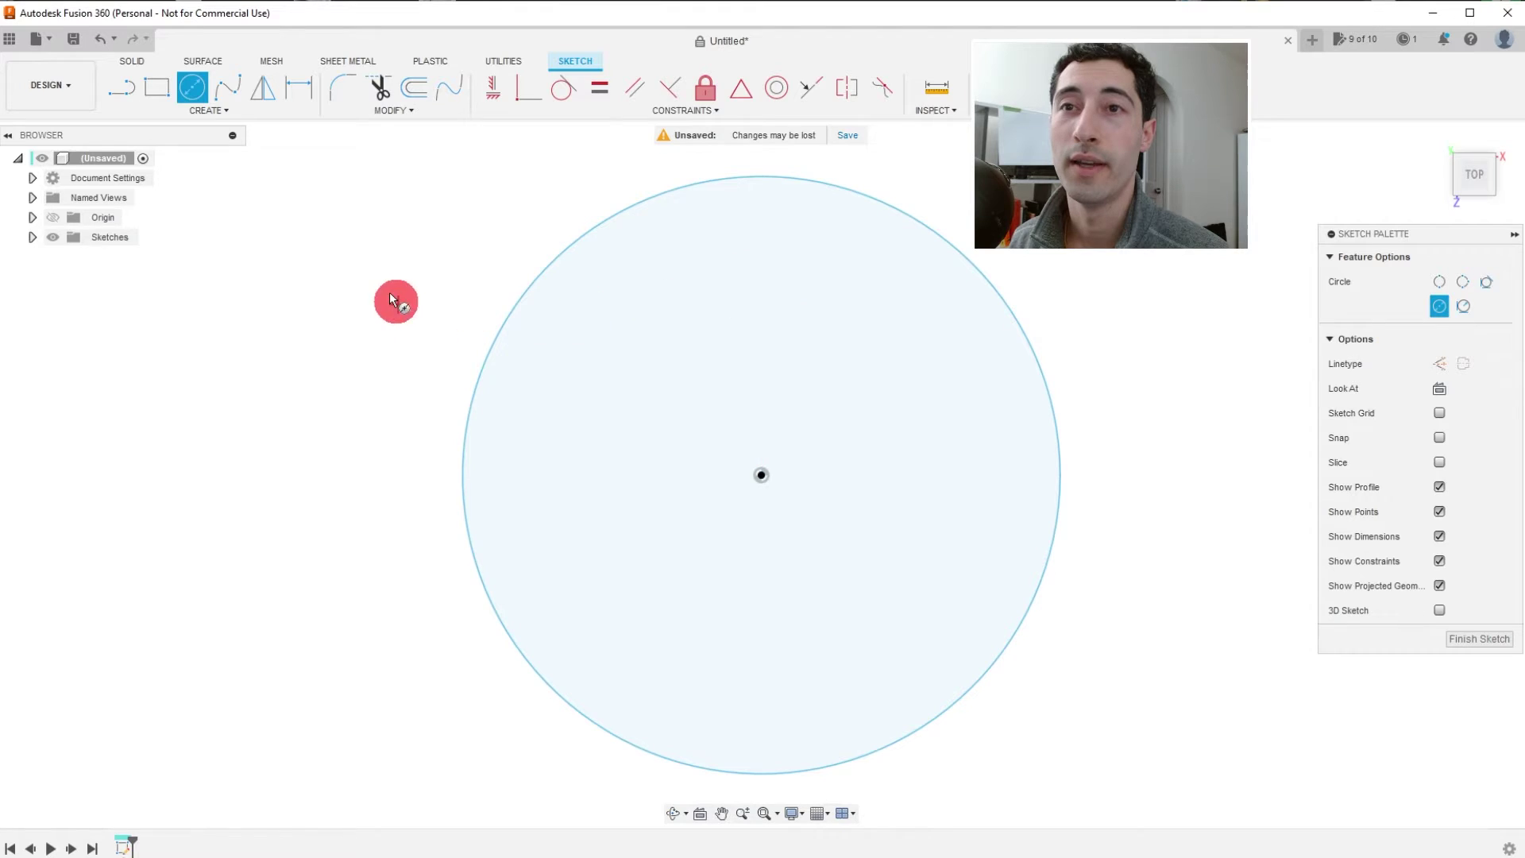
Dimension the circle's diameter and set it to 3 in.
click(300, 97)
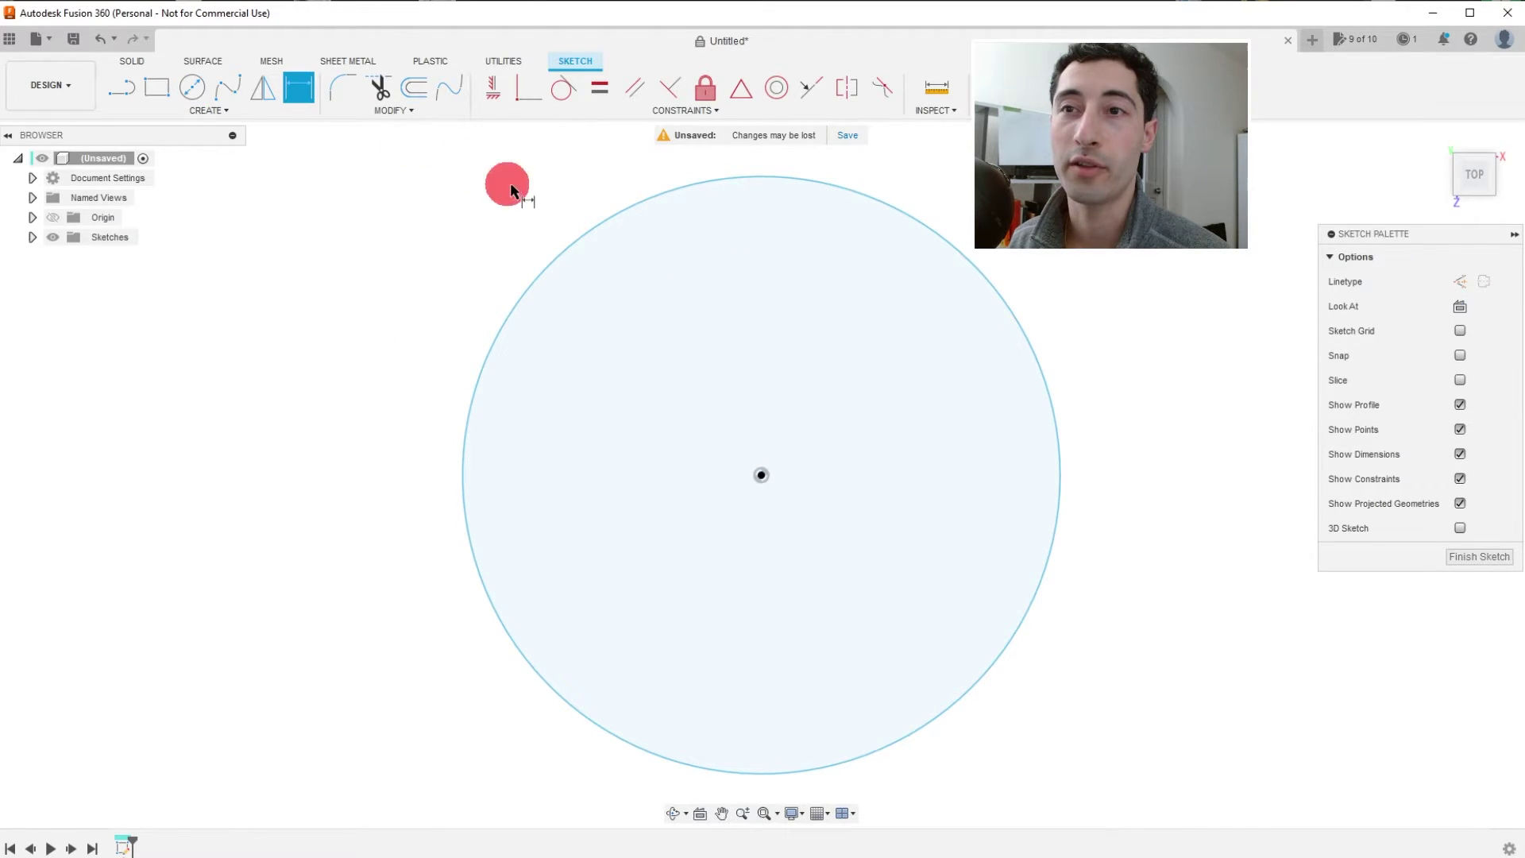
click(572, 244)
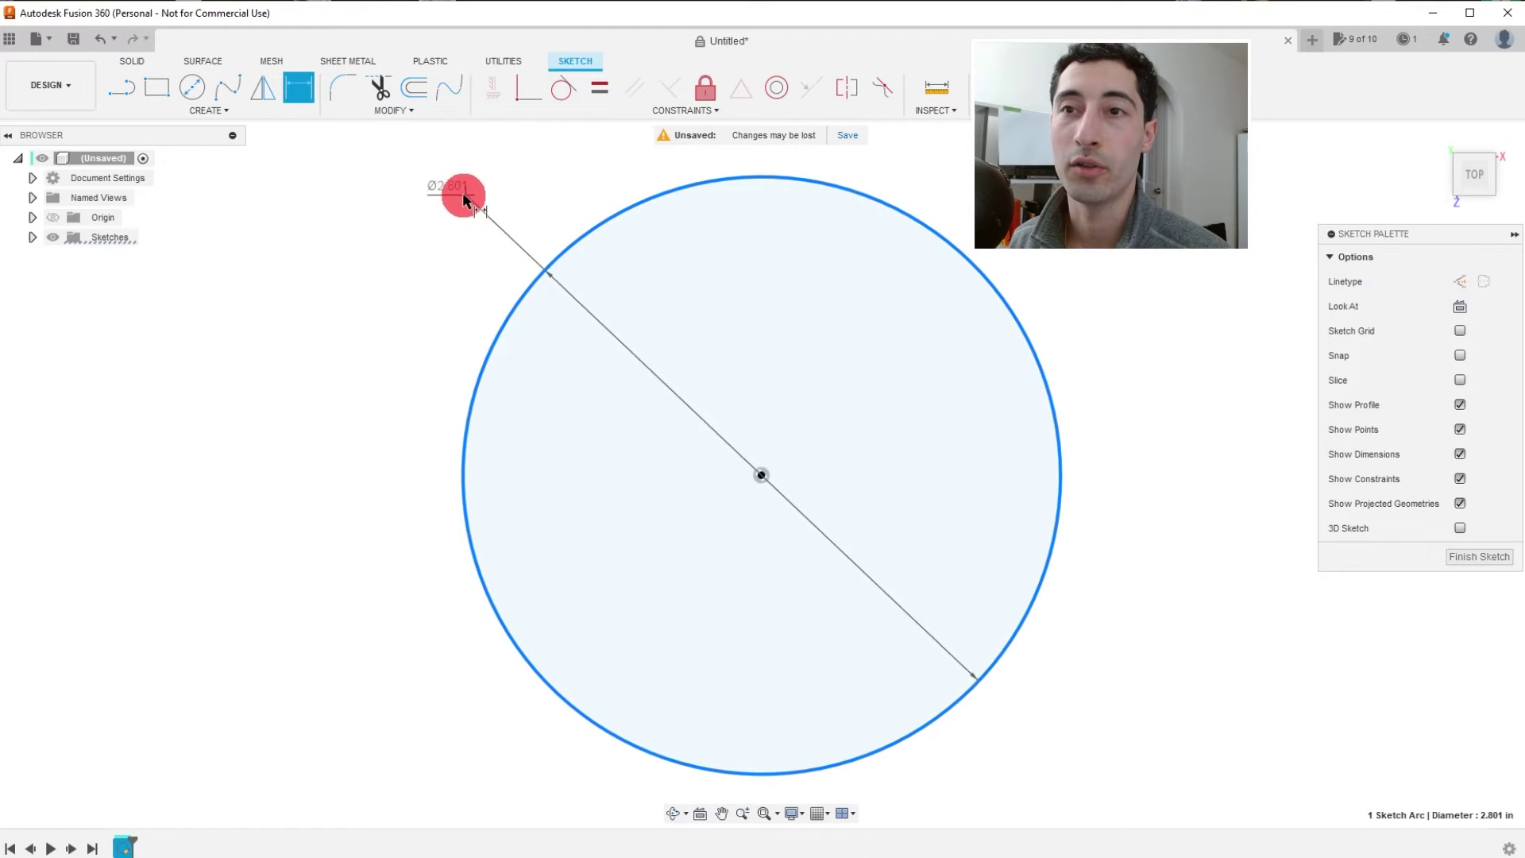
click(447, 191)
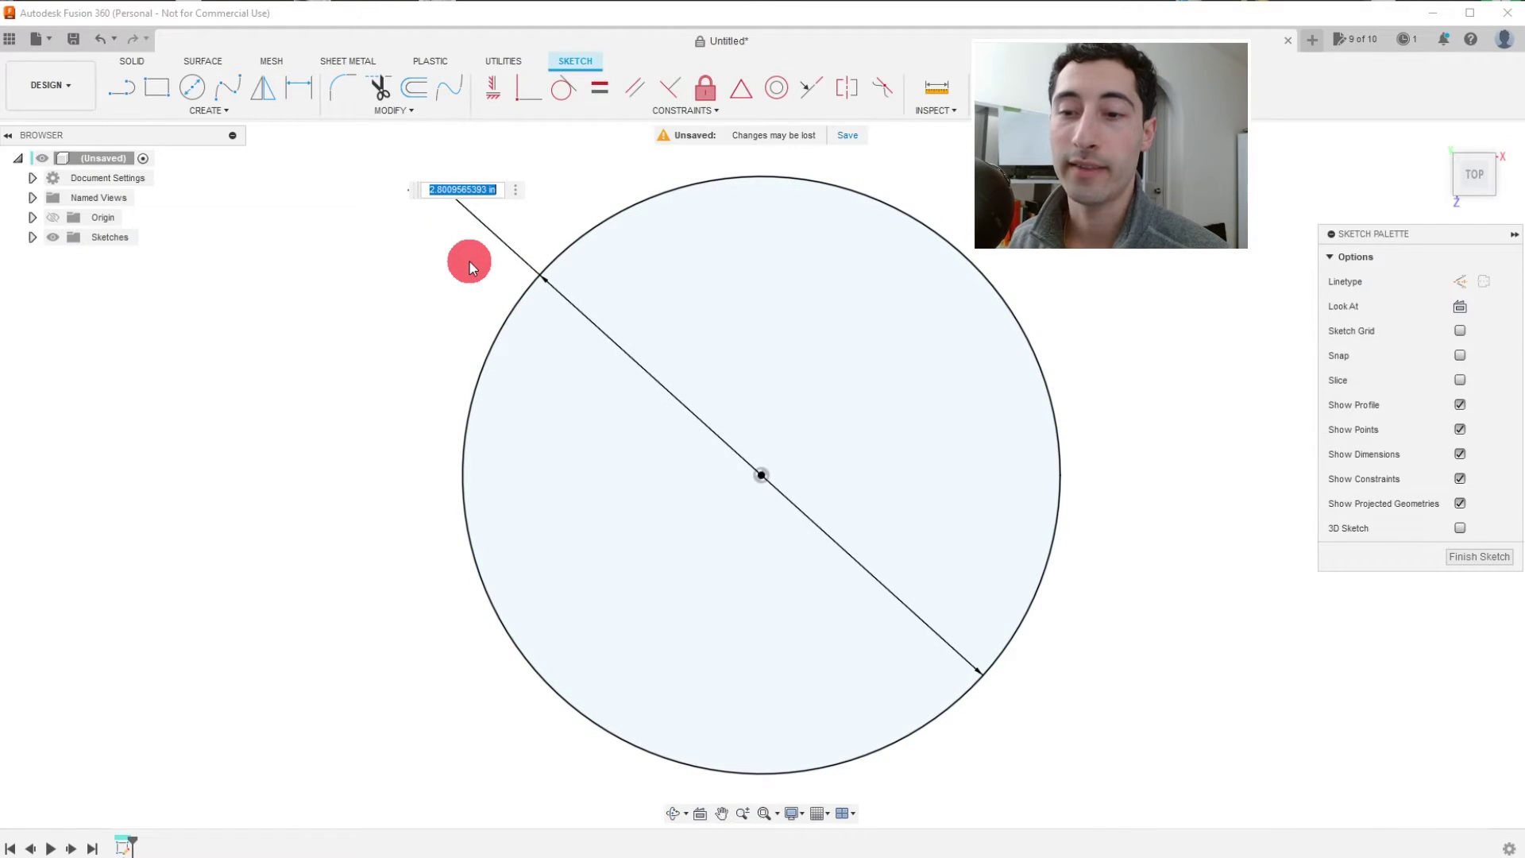
text(3)
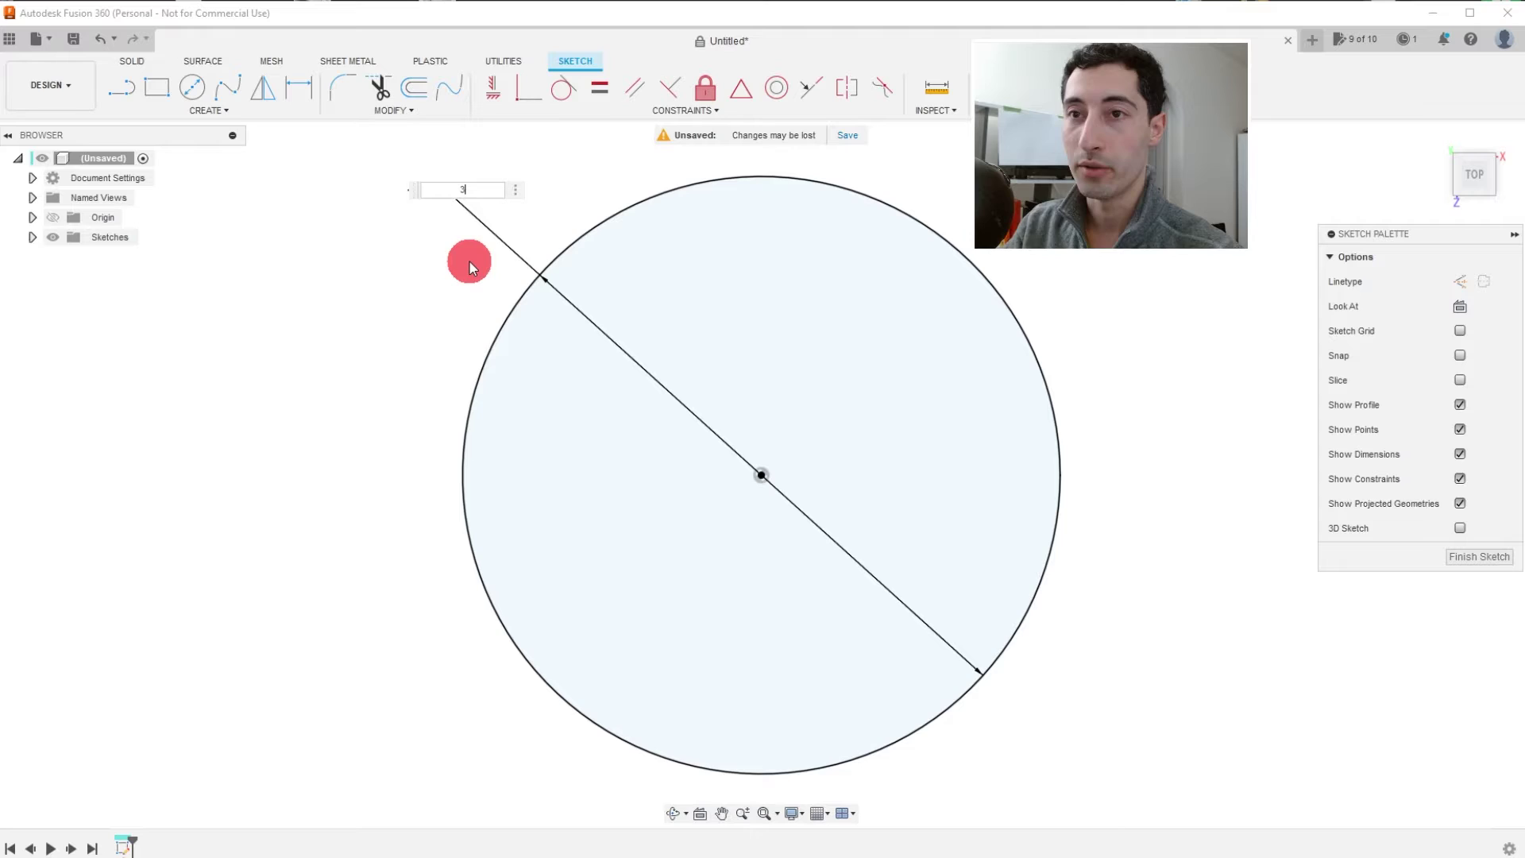
key(Return)
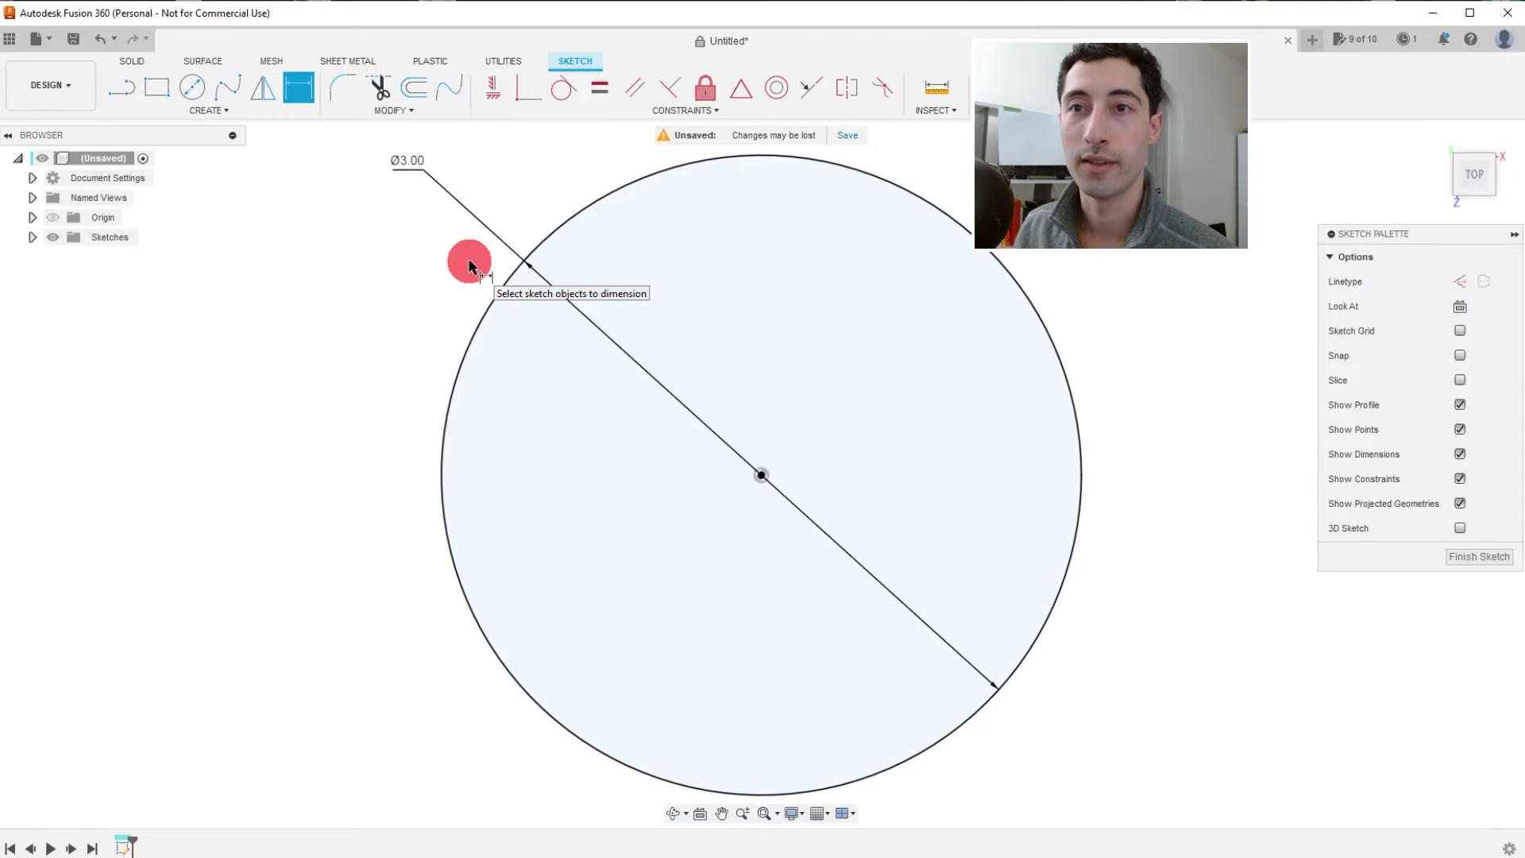
scroll(693, 370, down, 1)
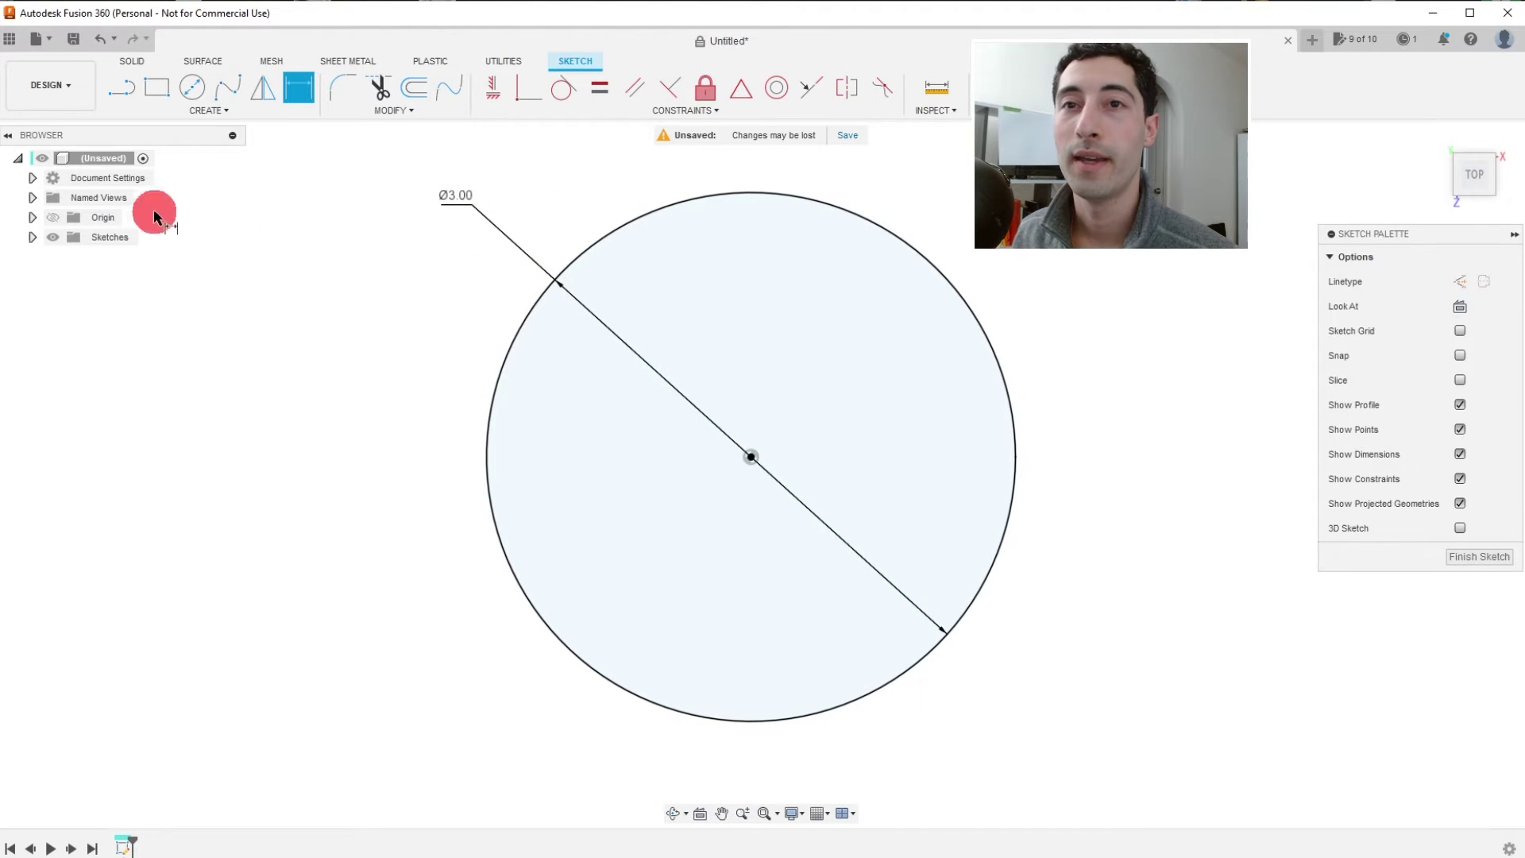
Check the document's unit setting and finish the circle sketch.
click(32, 178)
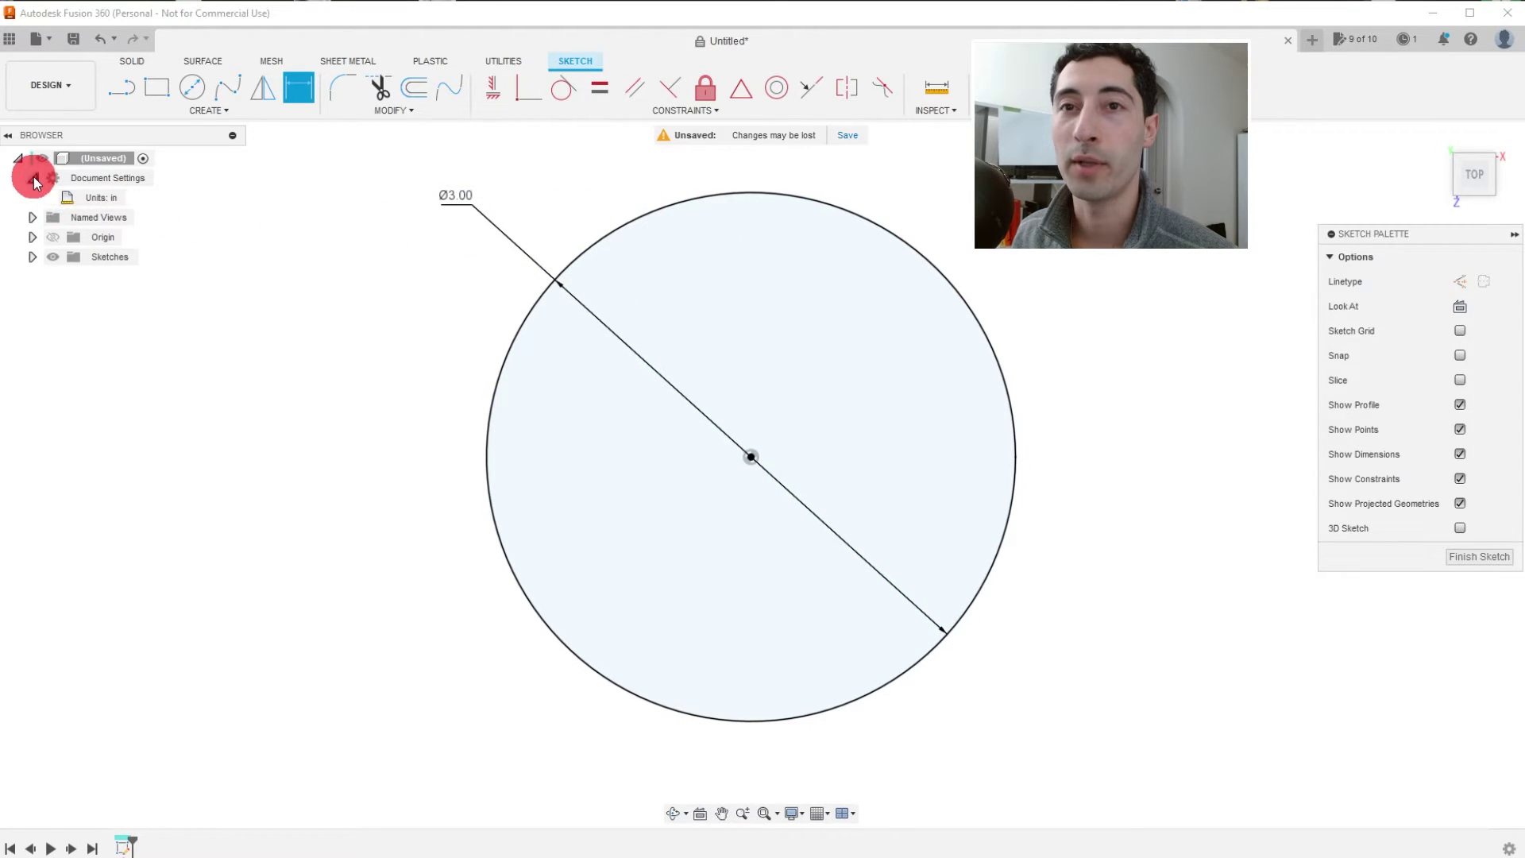
mouse_move(124, 202)
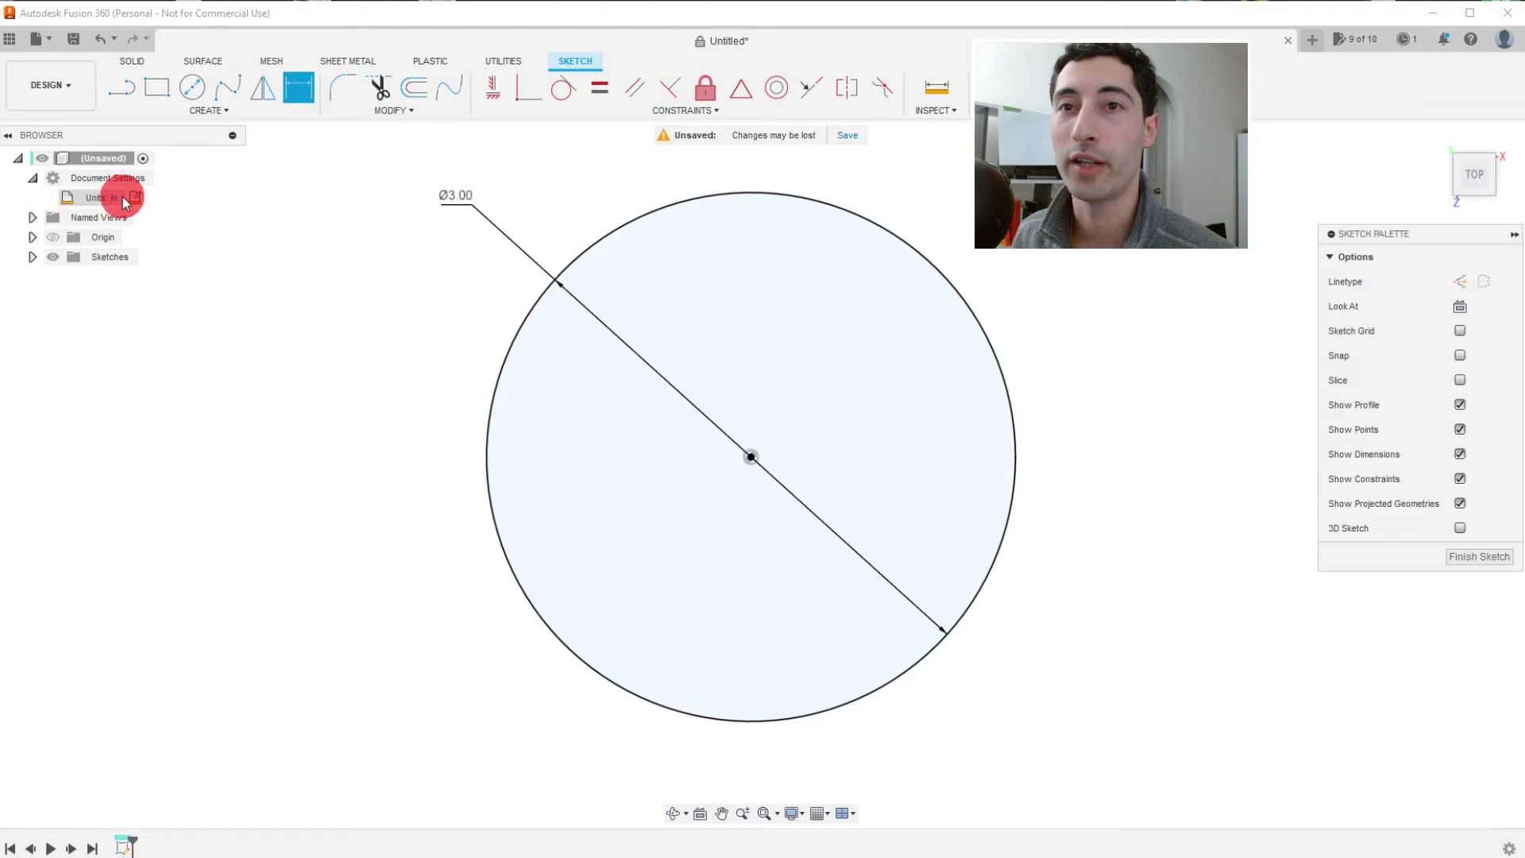
click(33, 178)
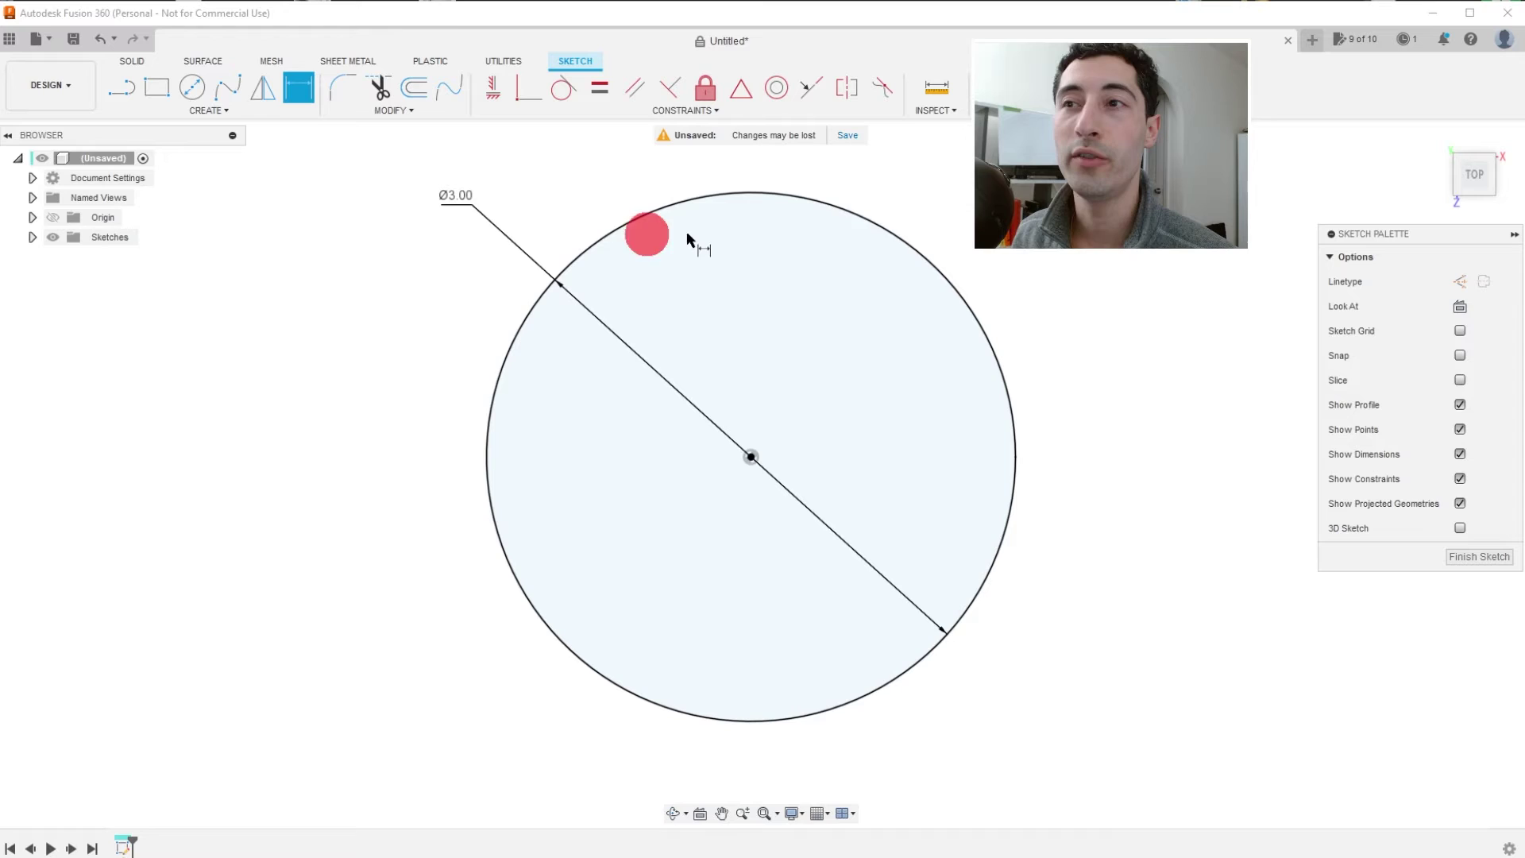
click(1117, 88)
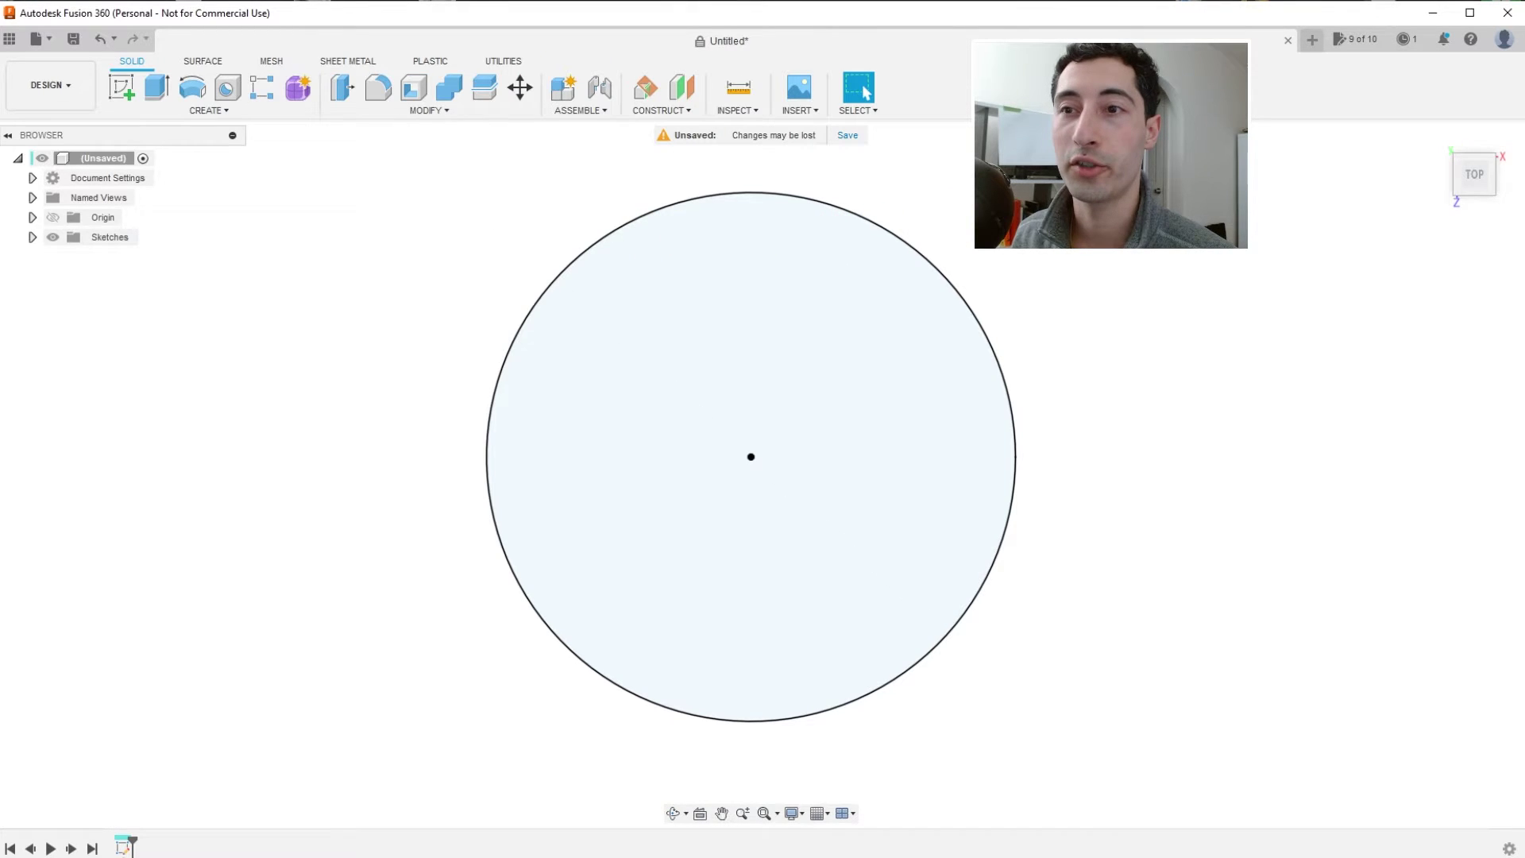
Extrude the circle profile upward on one side into a solid cylinder as a new body.
scroll(910, 328, down, 2)
scroll(909, 327, down, 2)
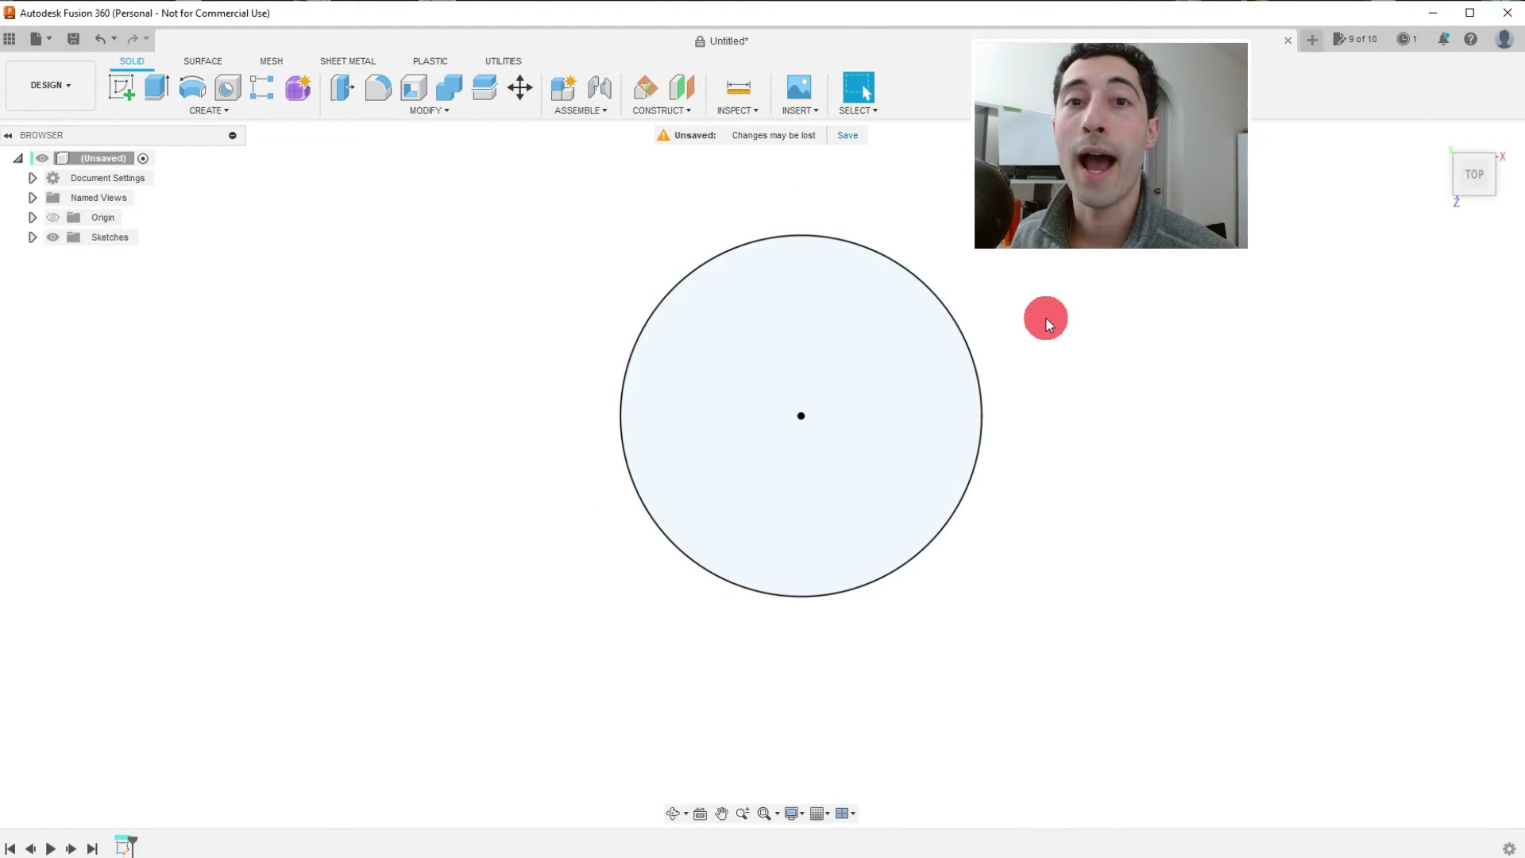
scroll(1046, 317, down, 1)
scroll(1047, 321, down, 2)
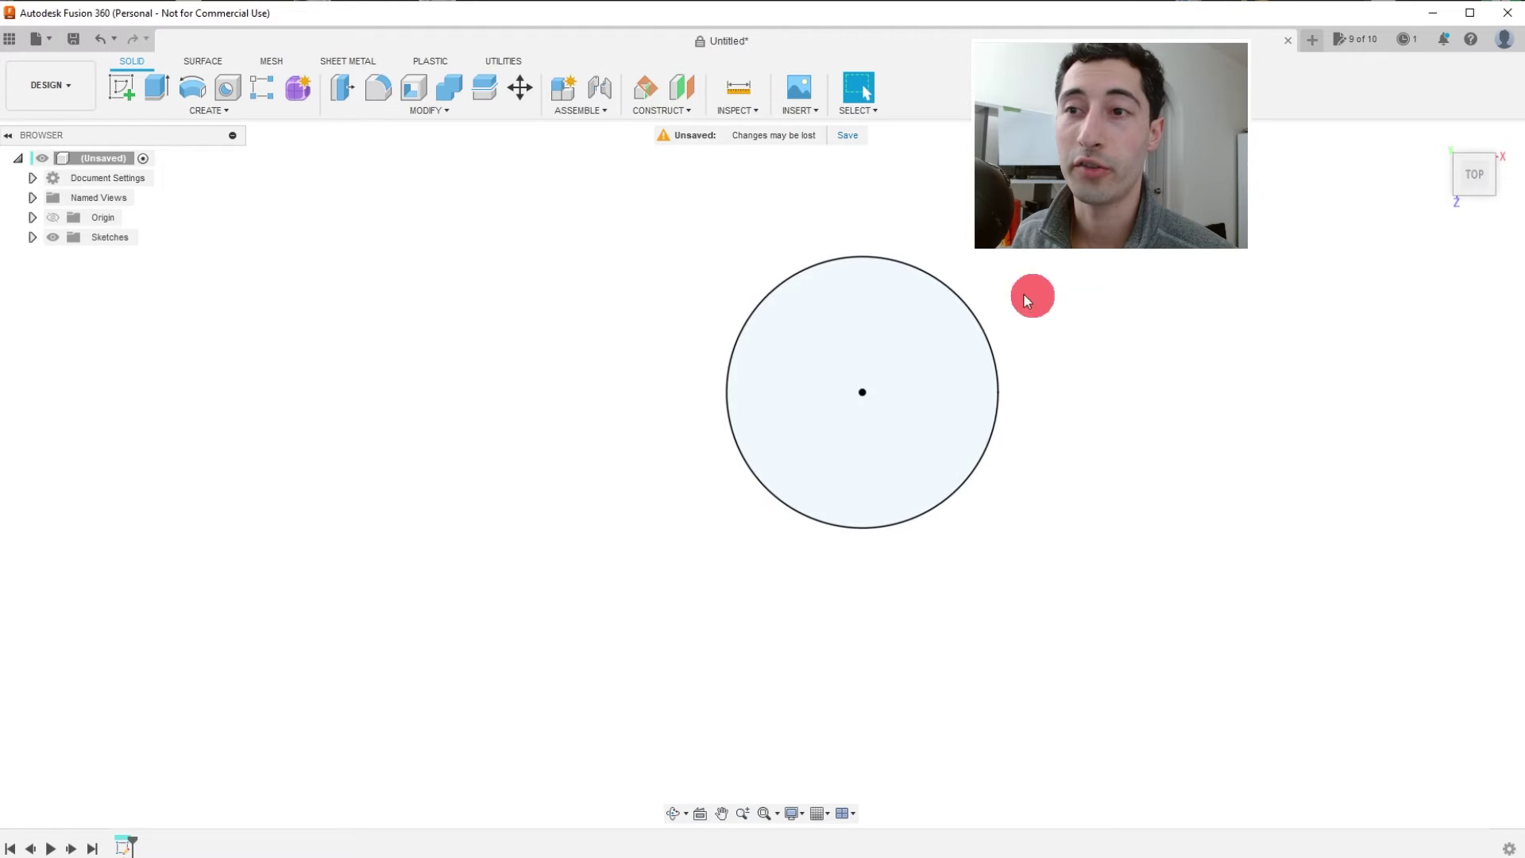
scroll(1037, 330, up, 1)
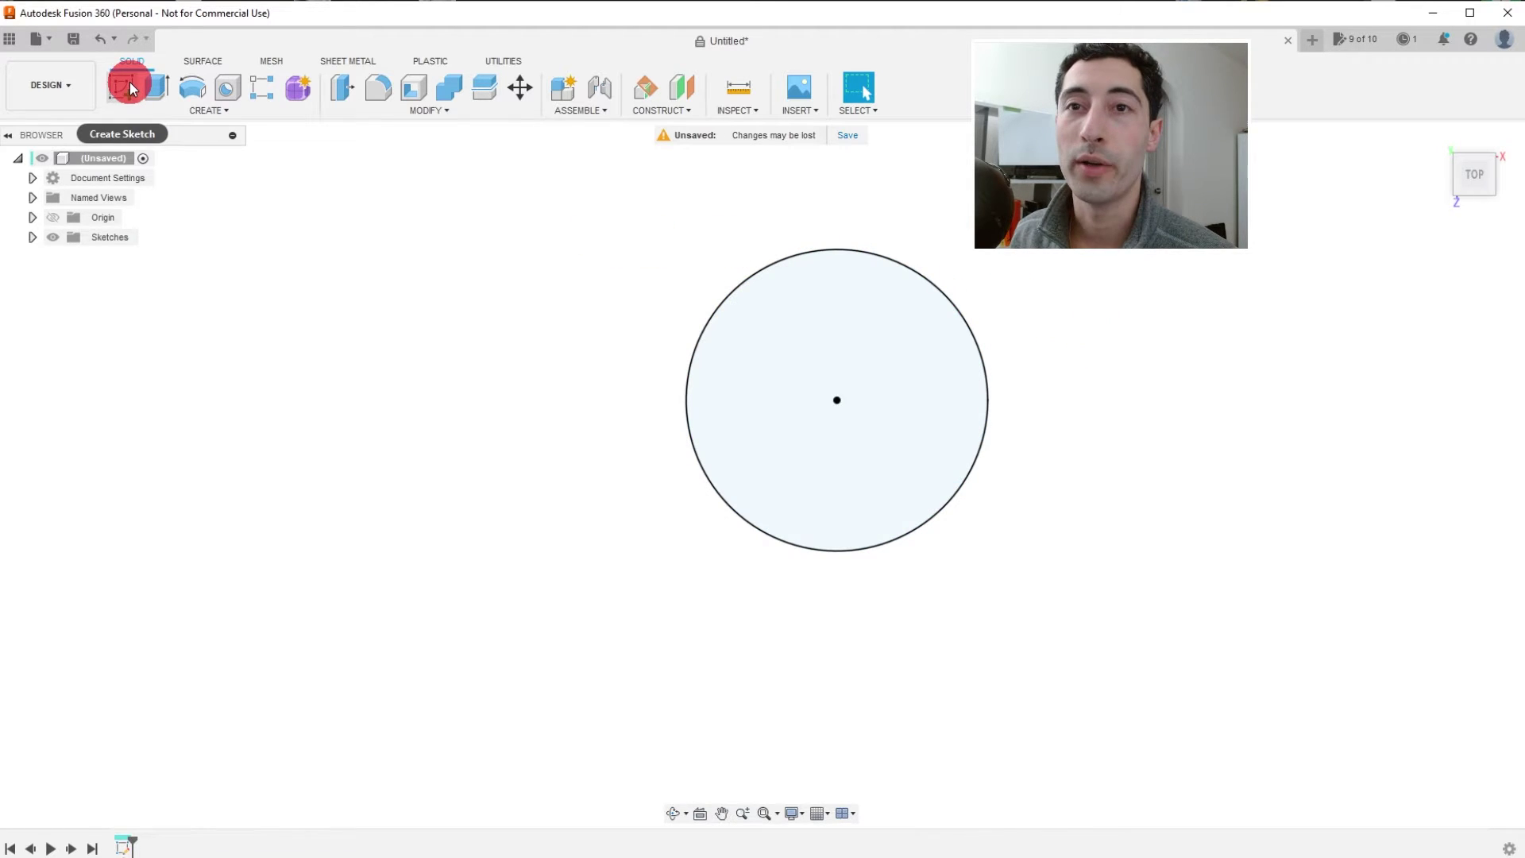
click(162, 92)
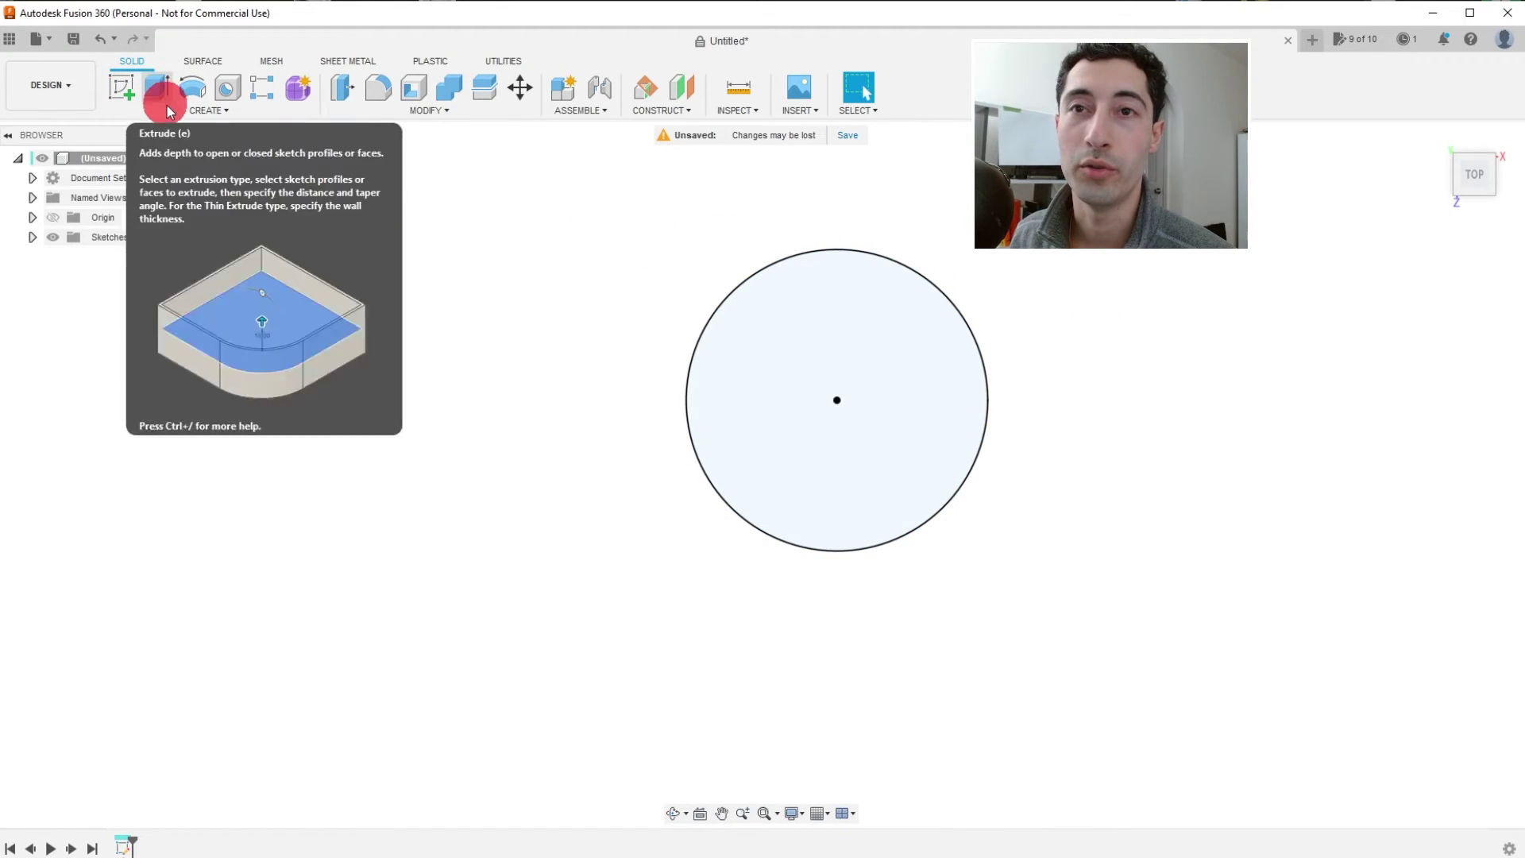
click(673, 813)
drag(826, 618, 838, 432)
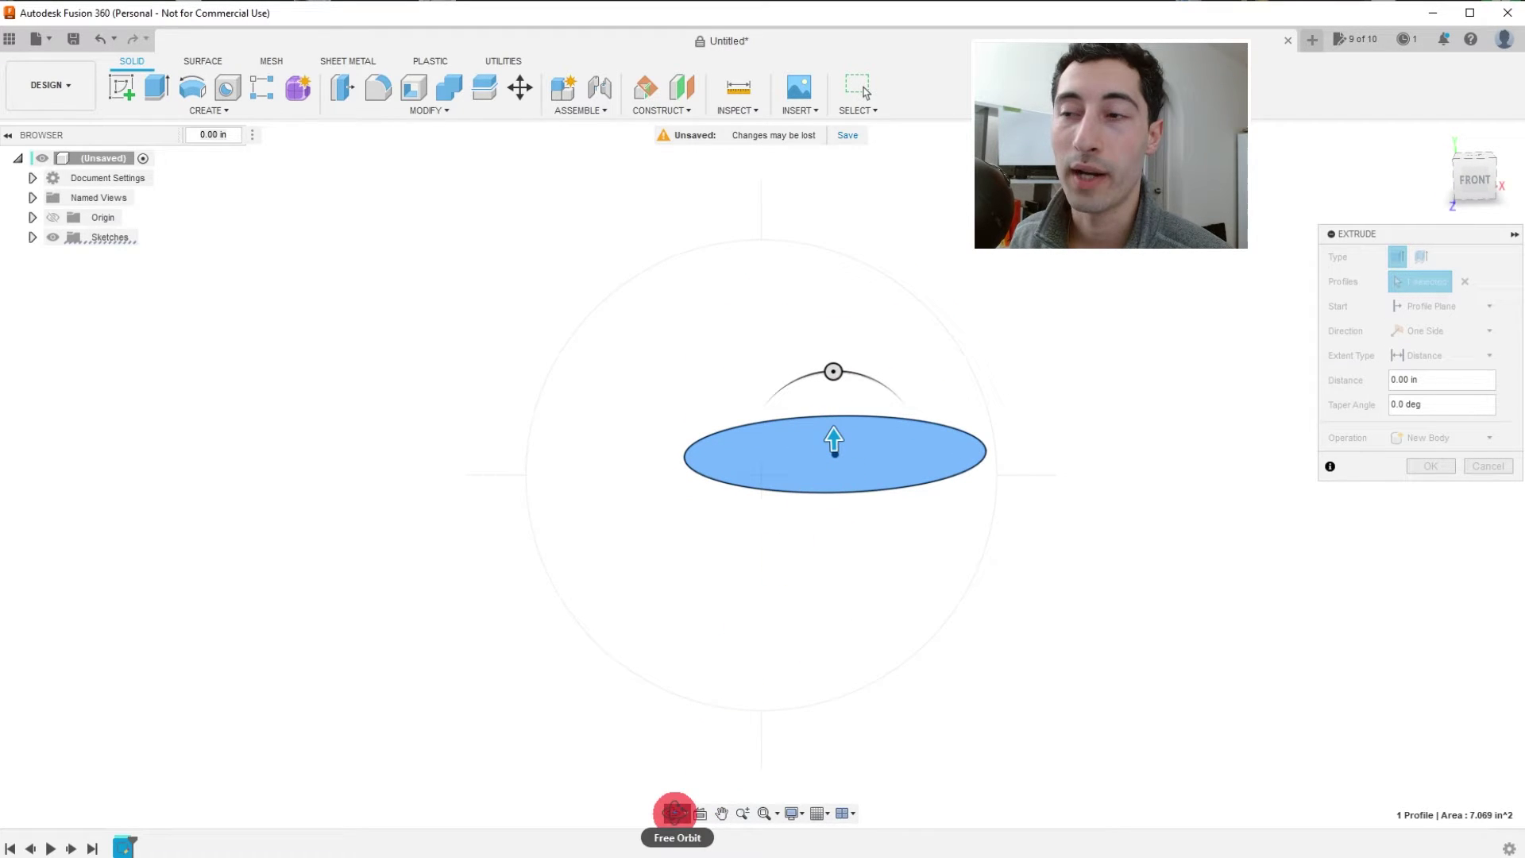
click(672, 814)
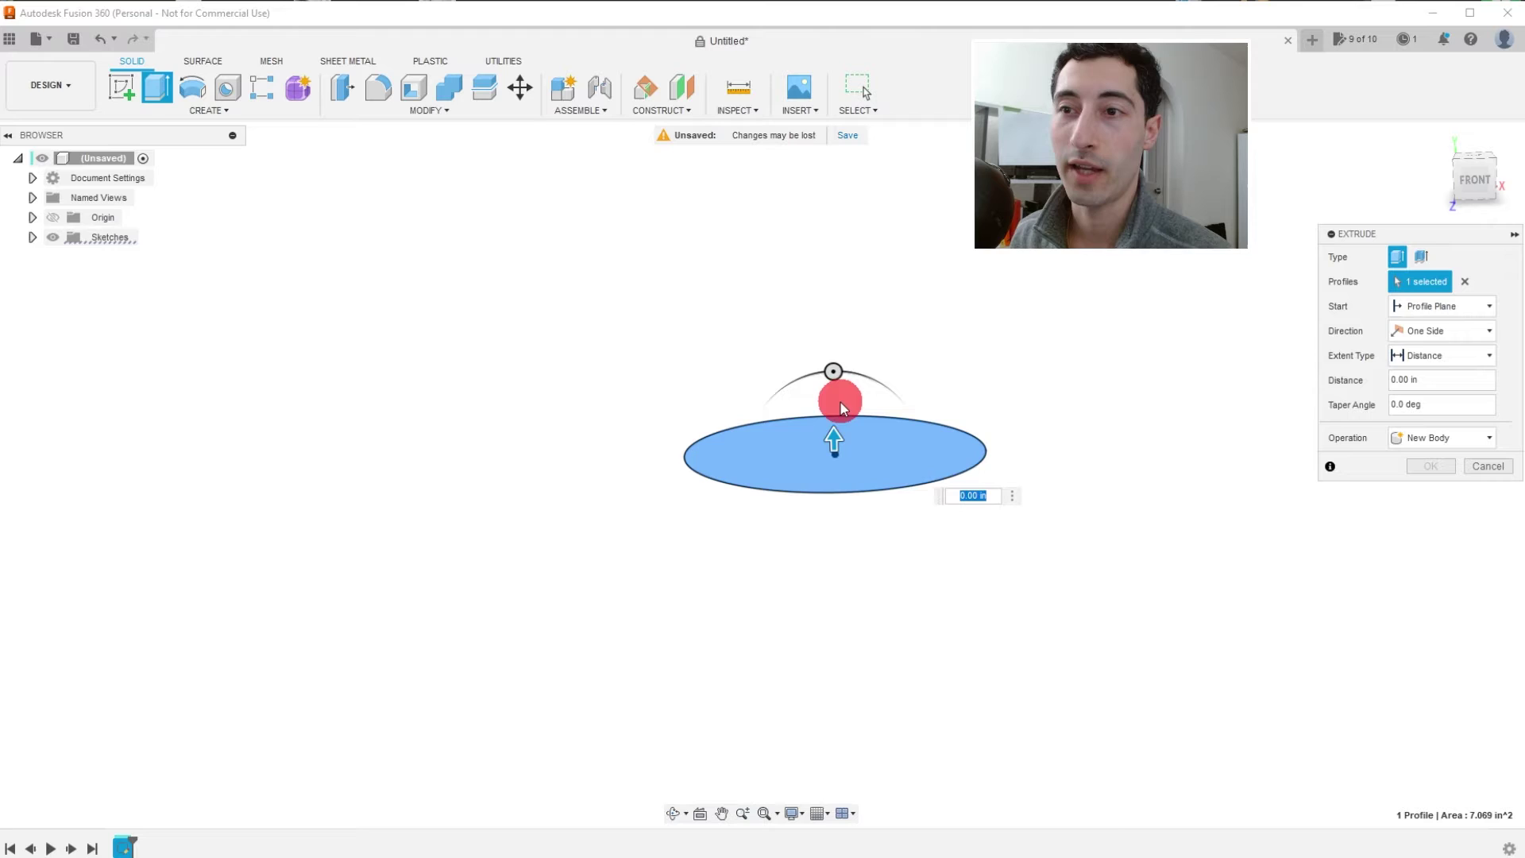
click(838, 433)
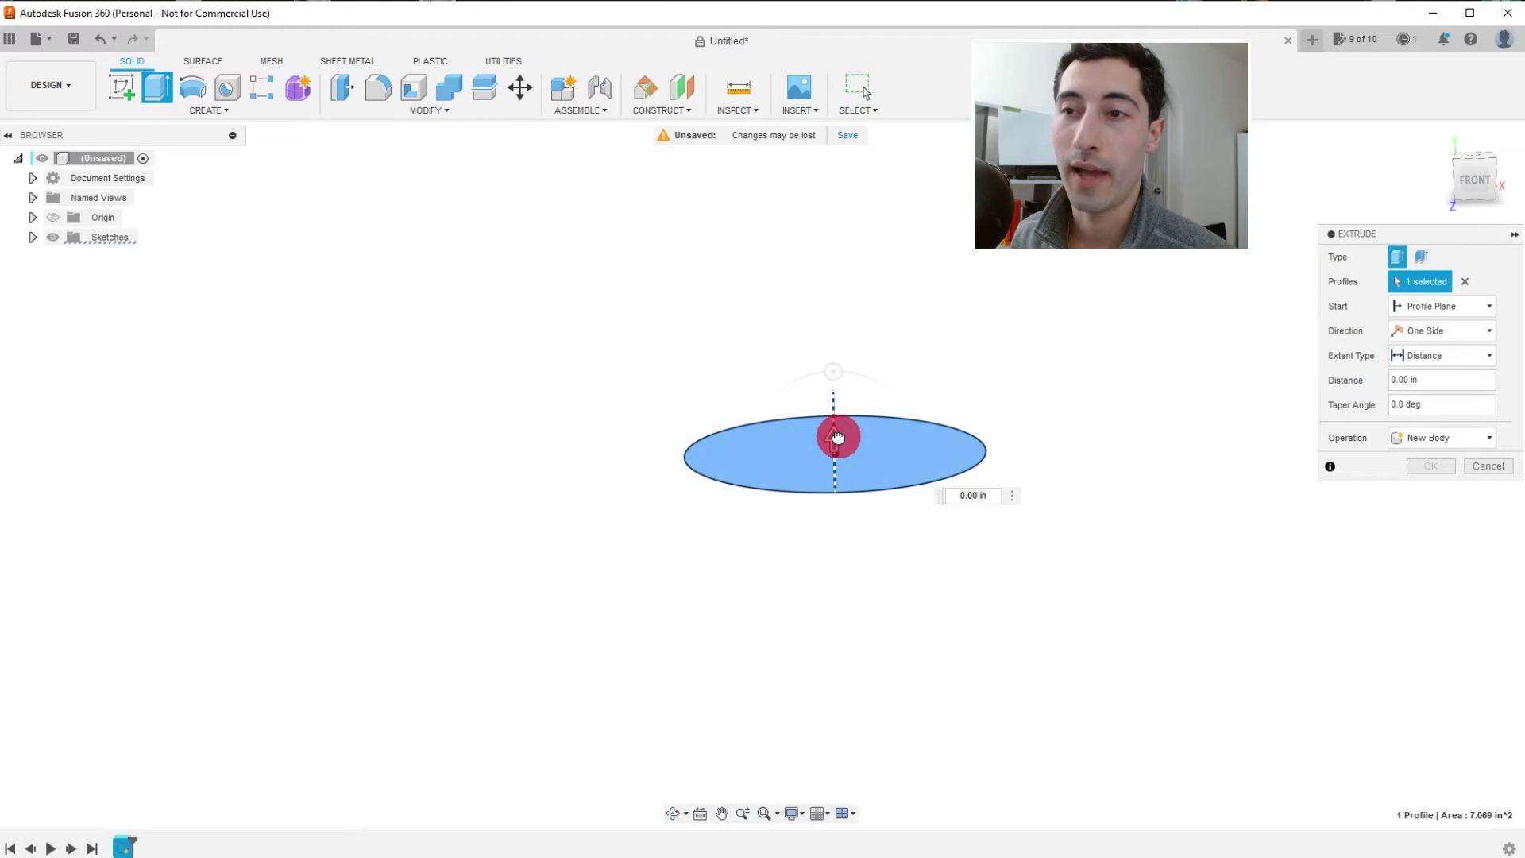
drag(838, 437, 921, 160)
click(1442, 469)
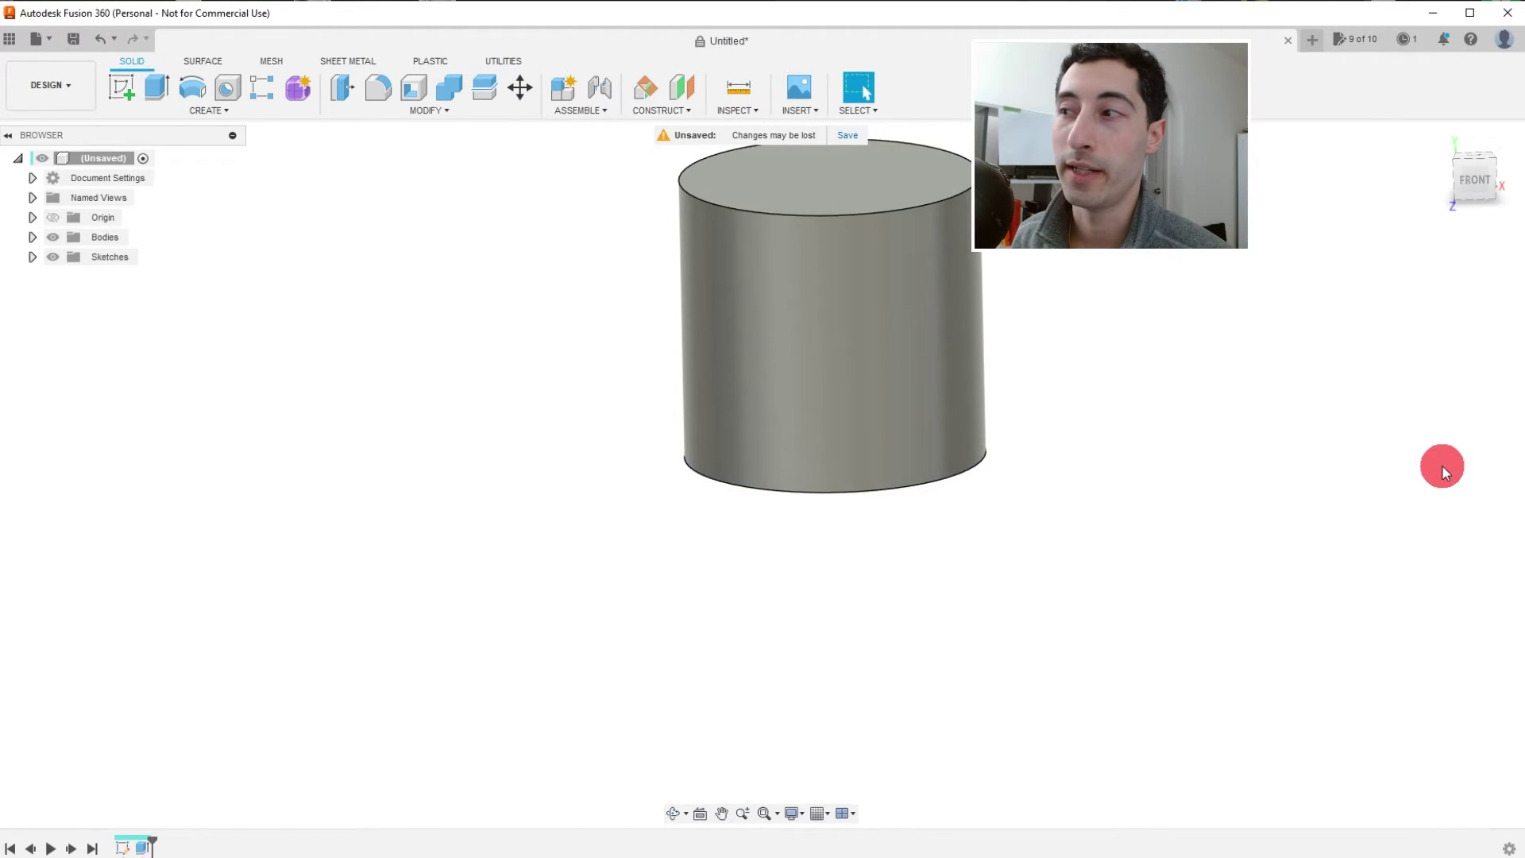
scroll(1009, 539, down, 1)
scroll(1032, 327, up, 1)
scroll(1062, 224, up, 1)
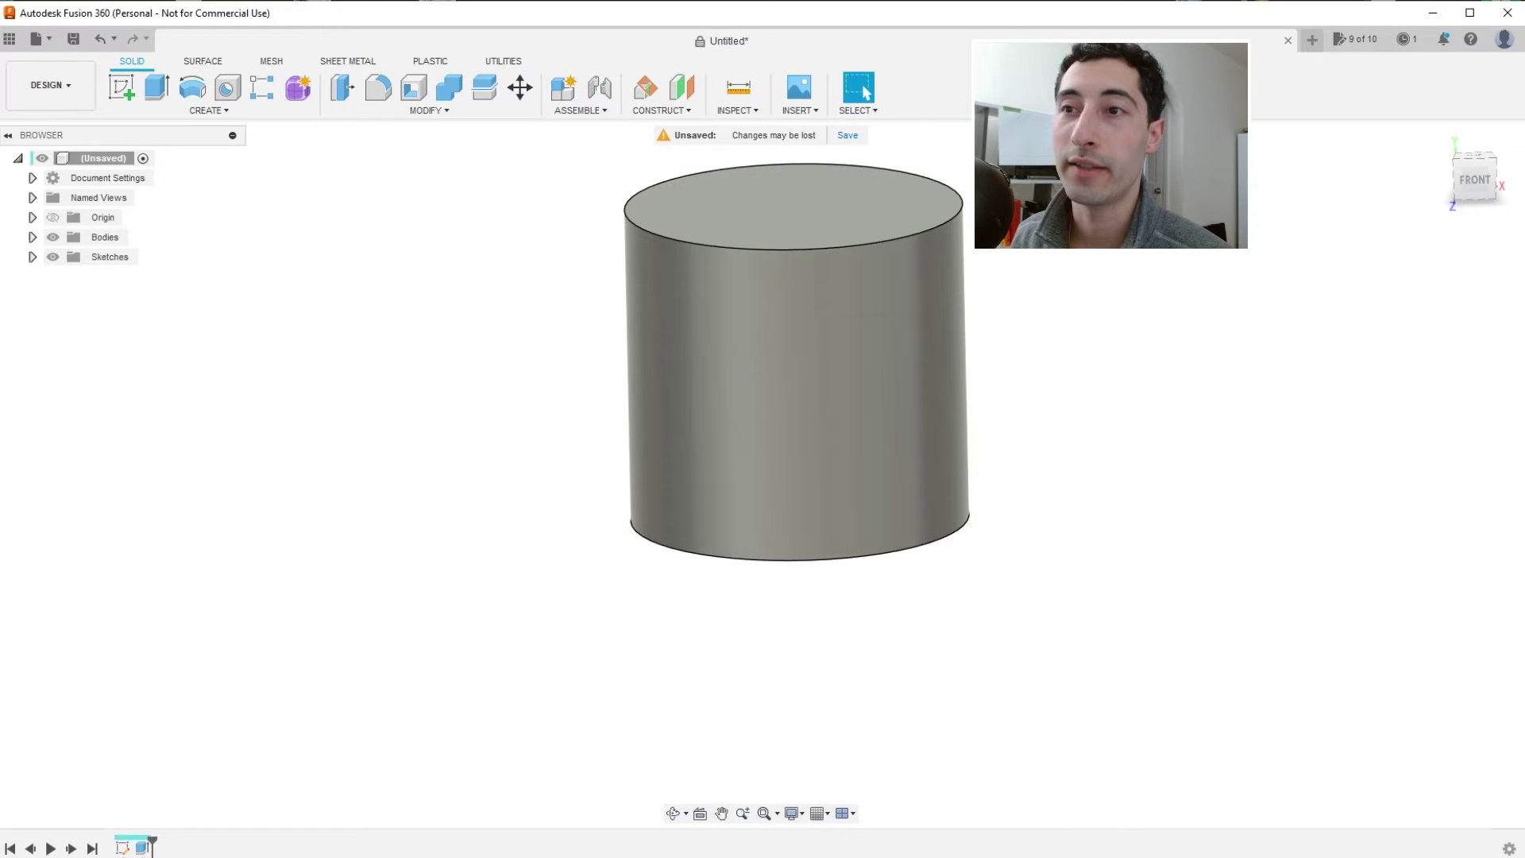
scroll(1059, 198, down, 1)
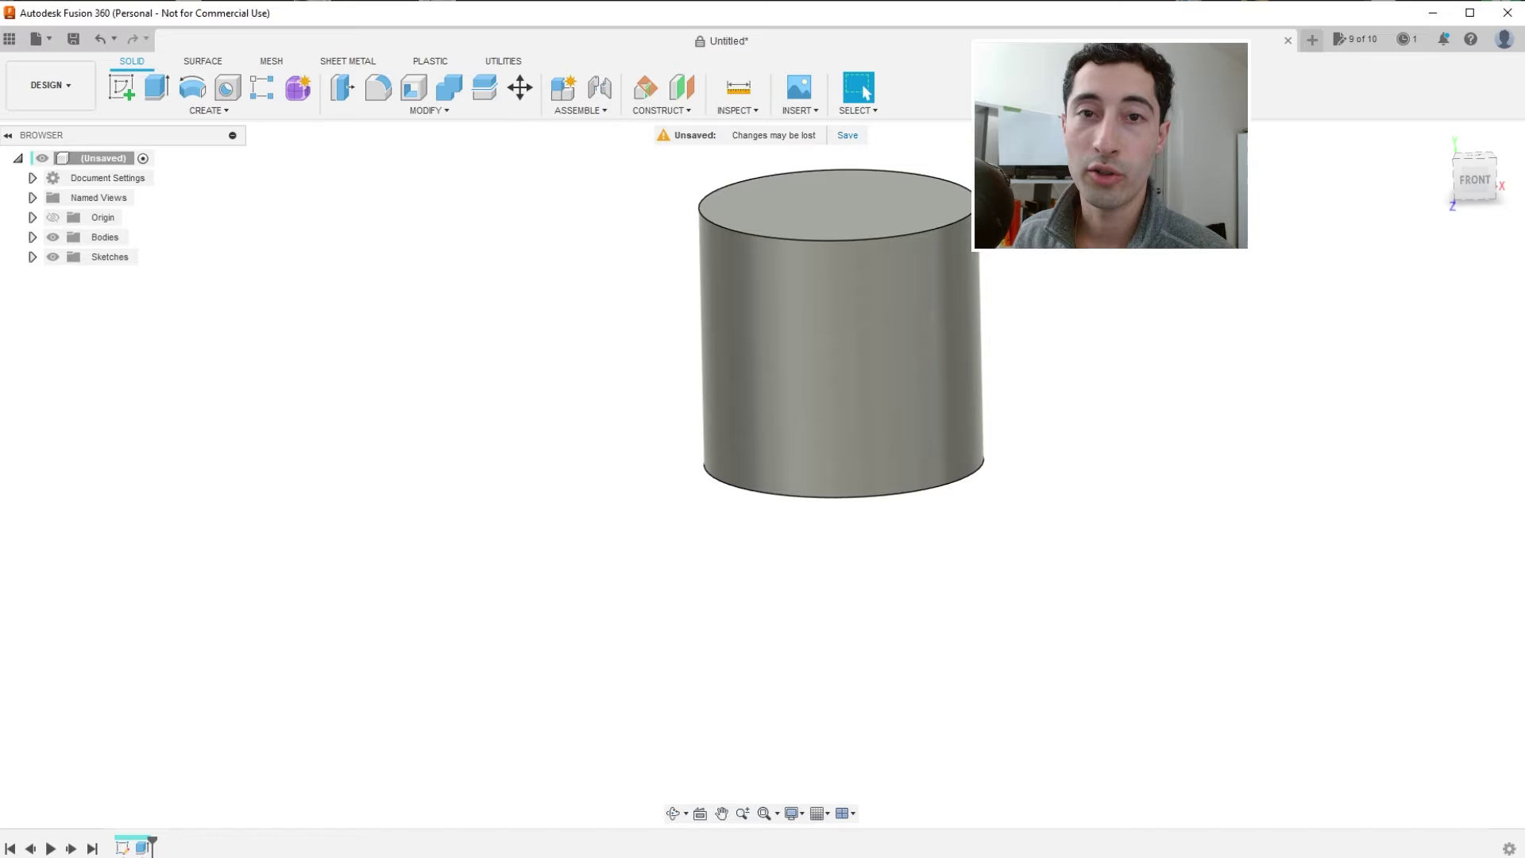
scroll(1120, 145, up, 1)
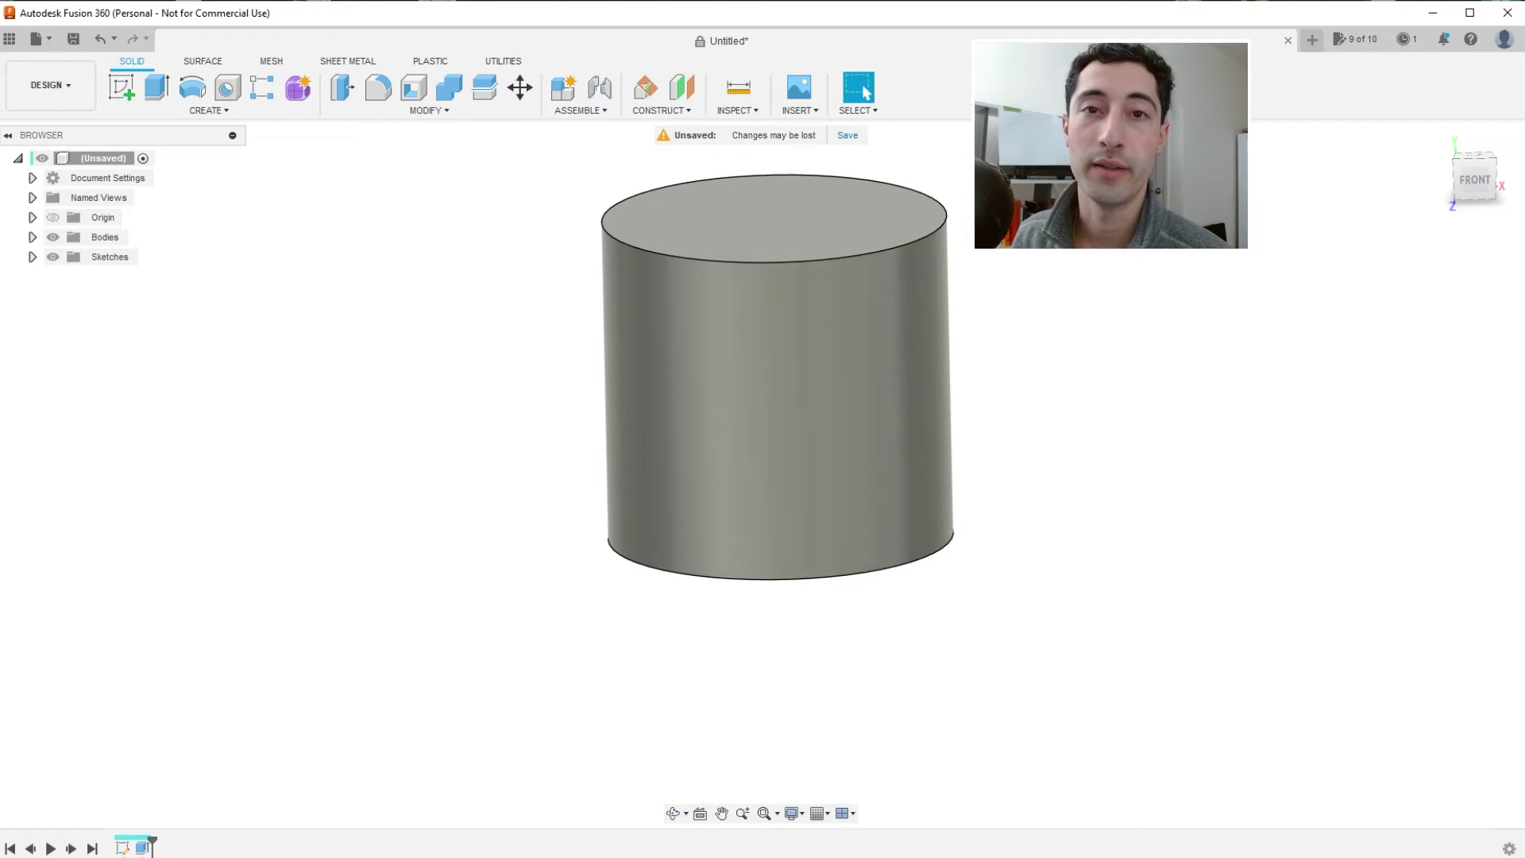
scroll(1056, 233, up, 1)
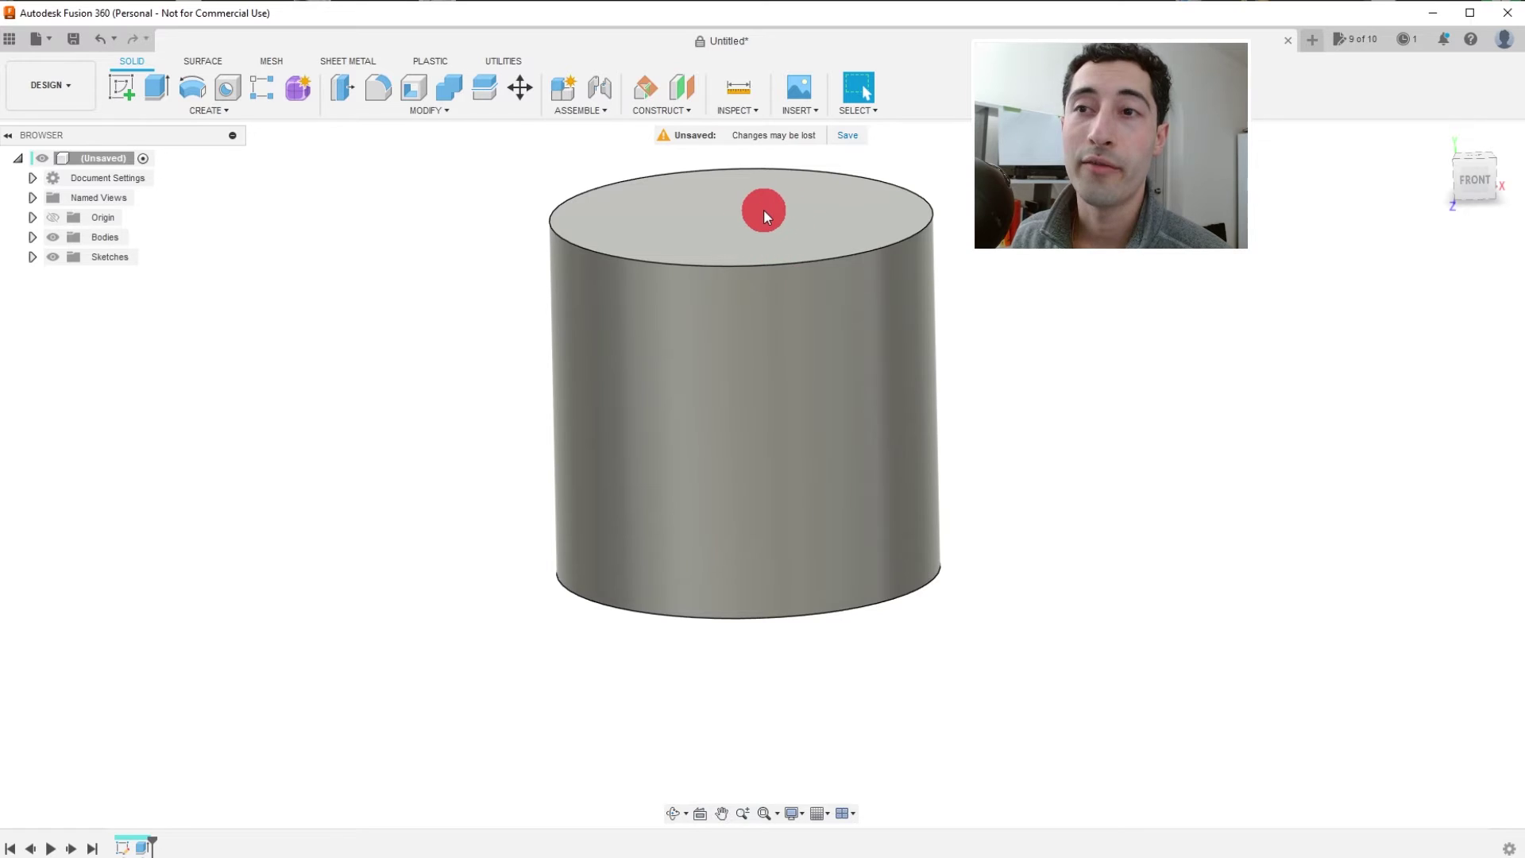
List the model's bodies and identify the cylinder's body by selecting its side face.
click(32, 237)
click(660, 294)
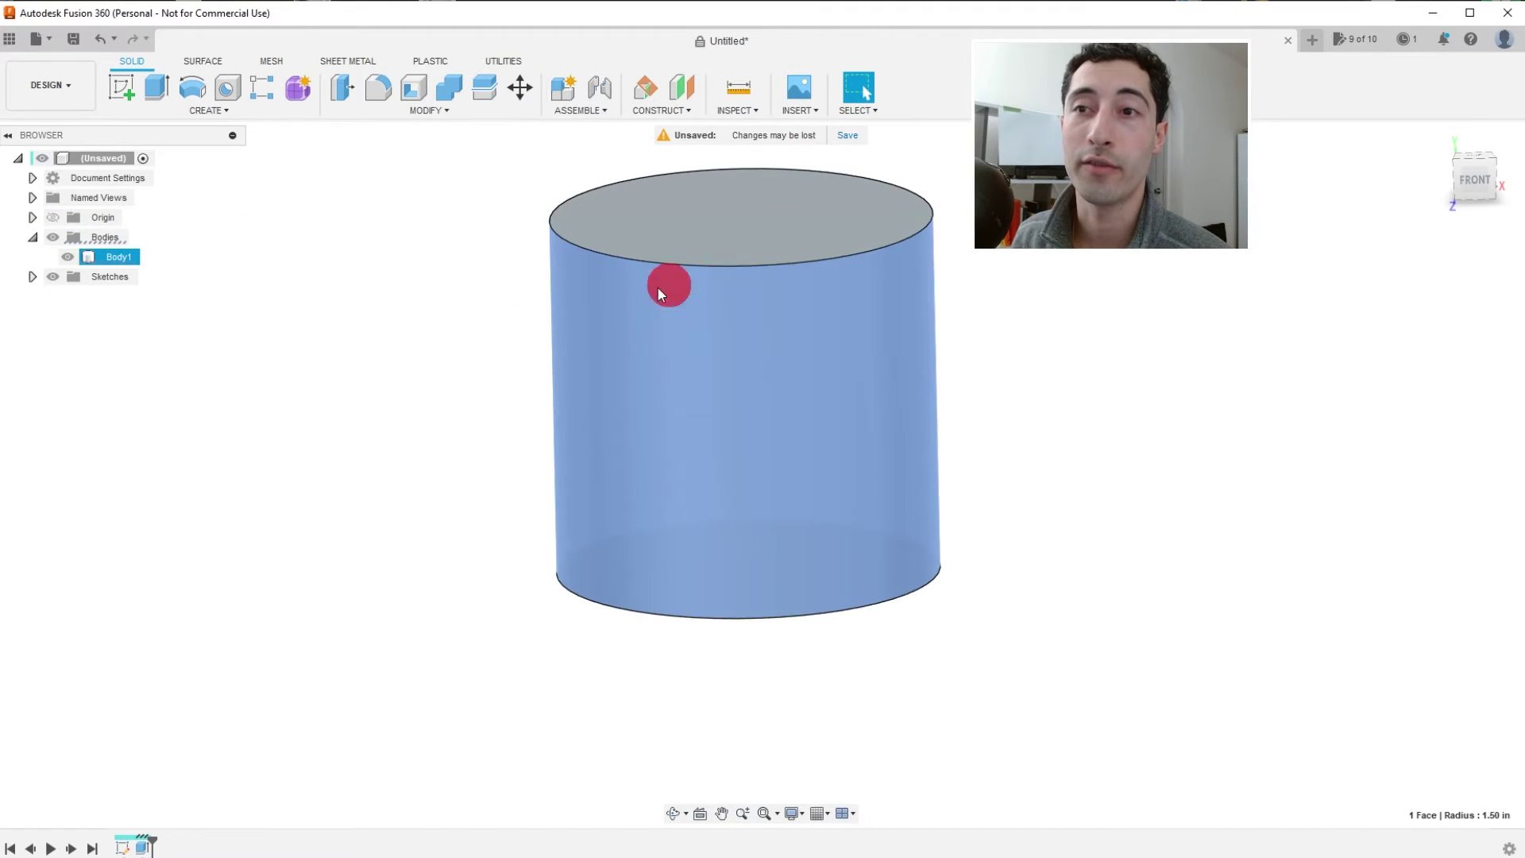
click(123, 257)
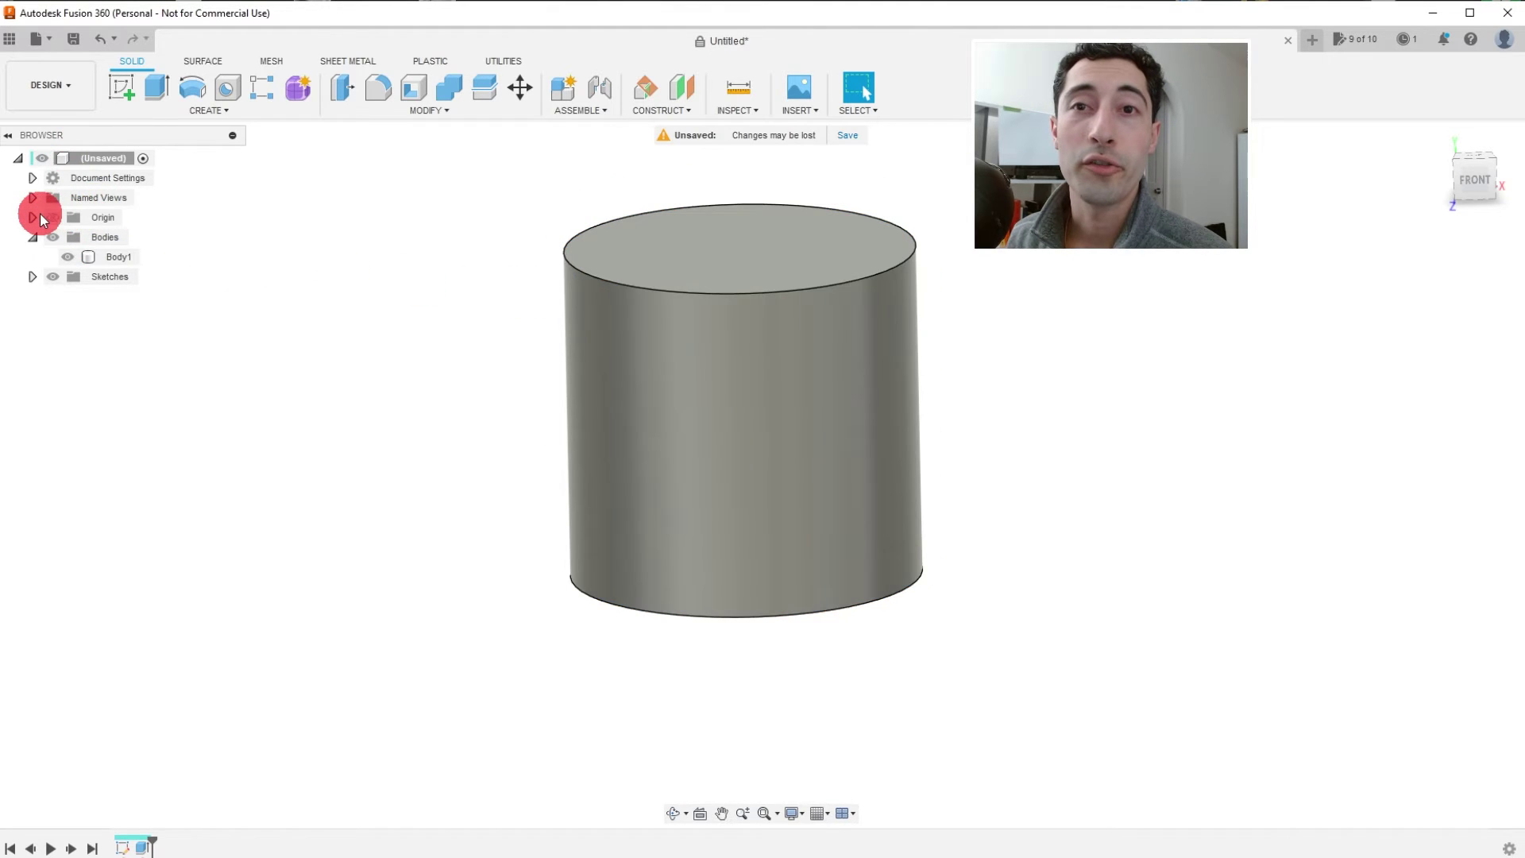
List the origin geometry and make the origin planes and axes visible inside the cylinder.
click(32, 217)
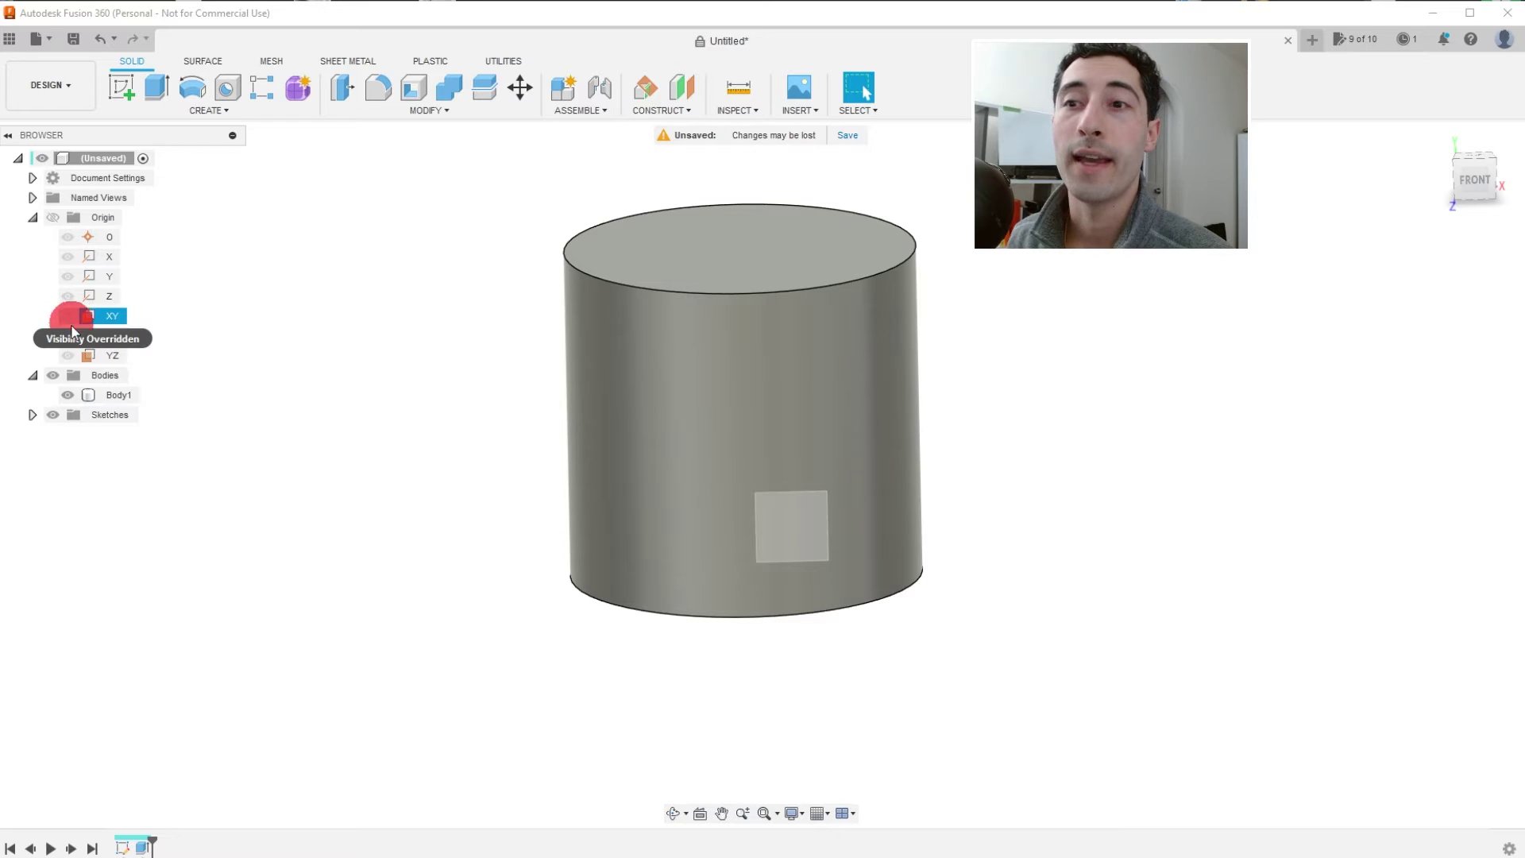
click(74, 354)
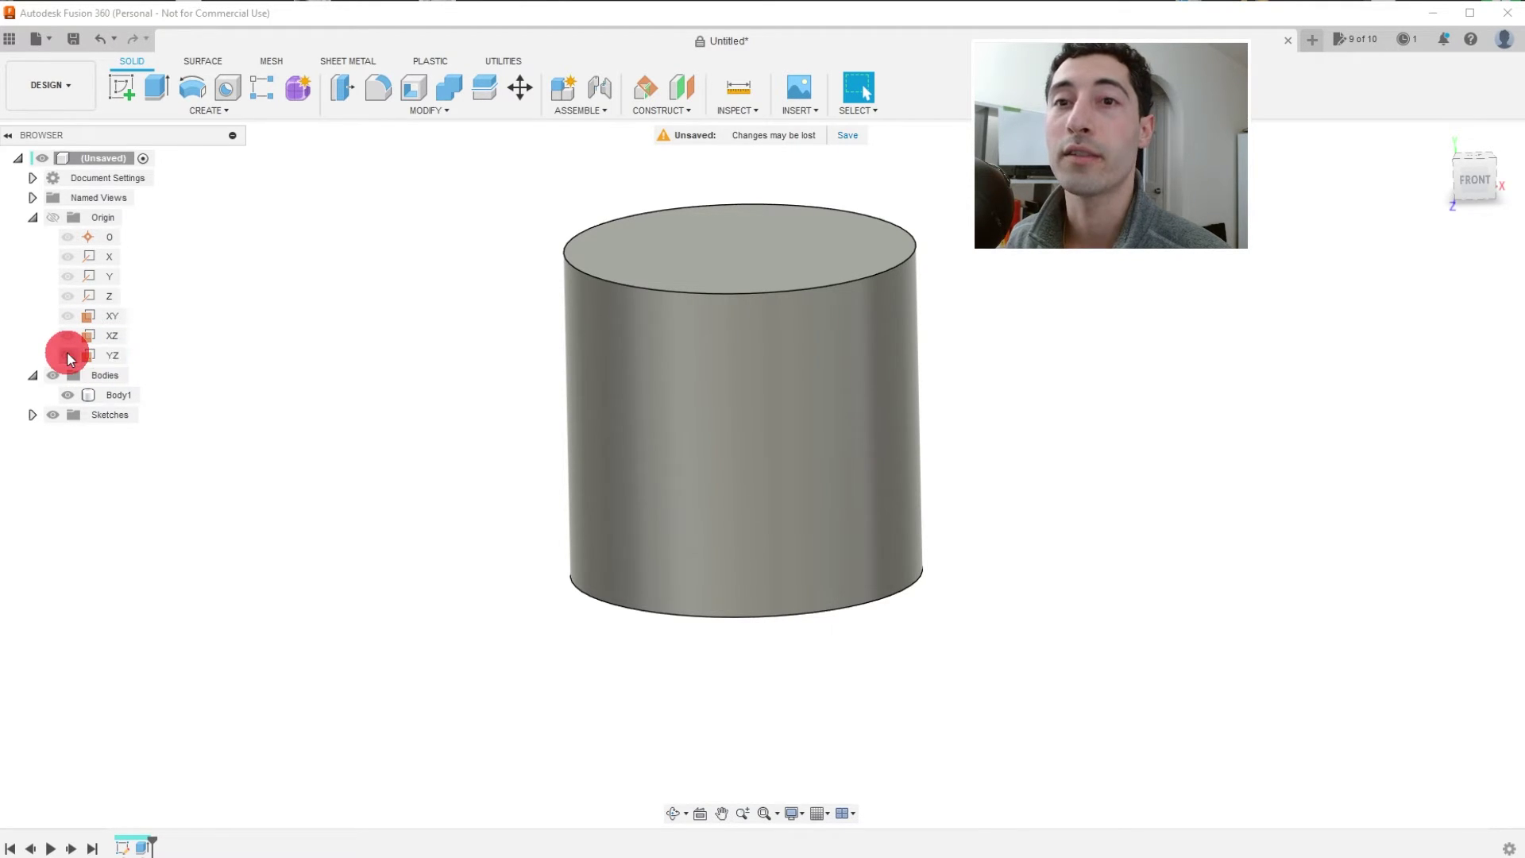
click(54, 216)
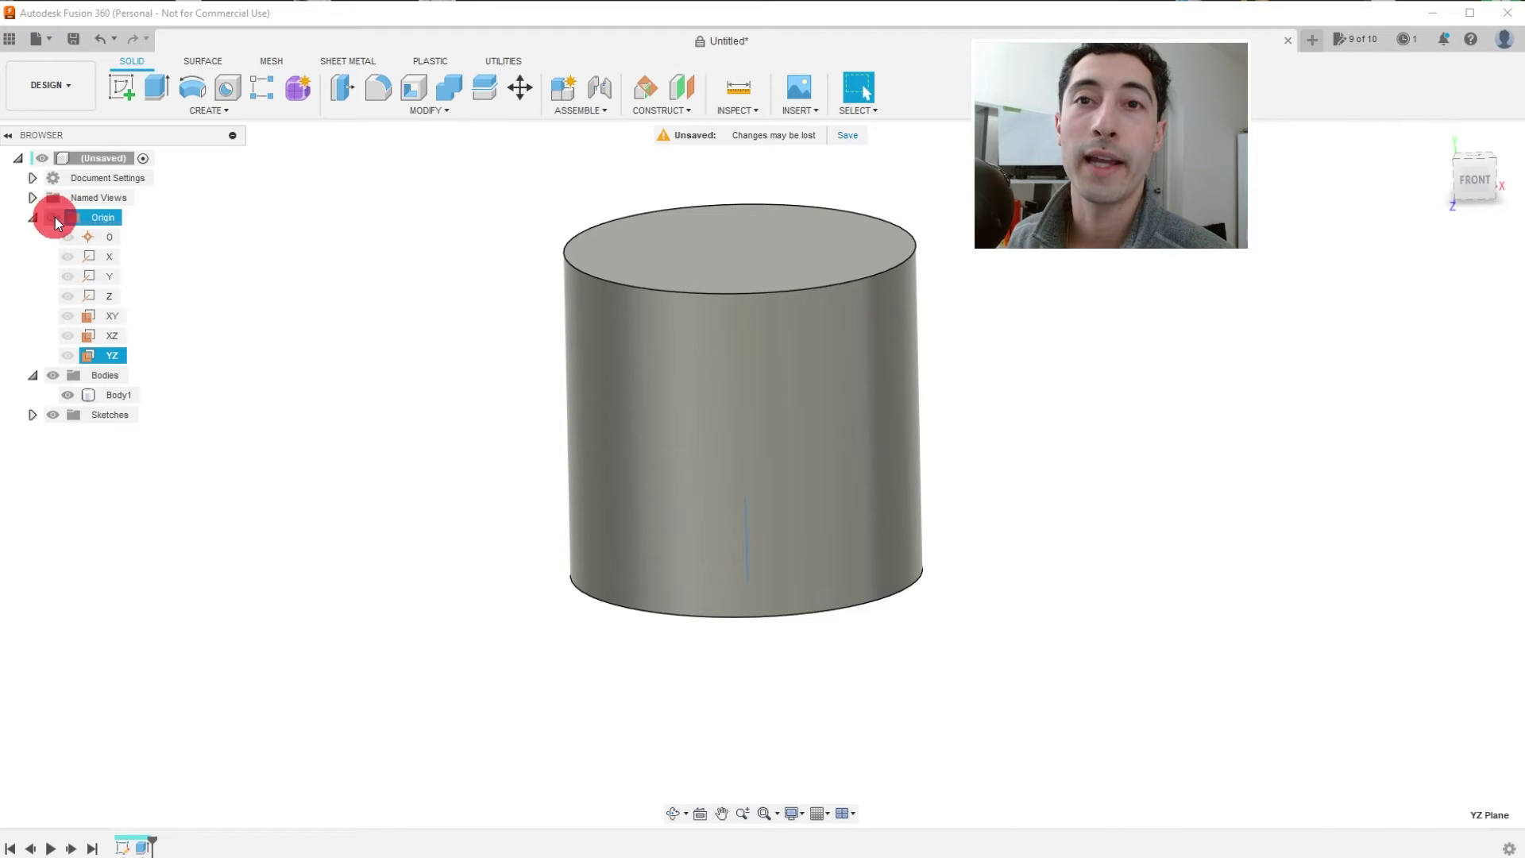
click(55, 217)
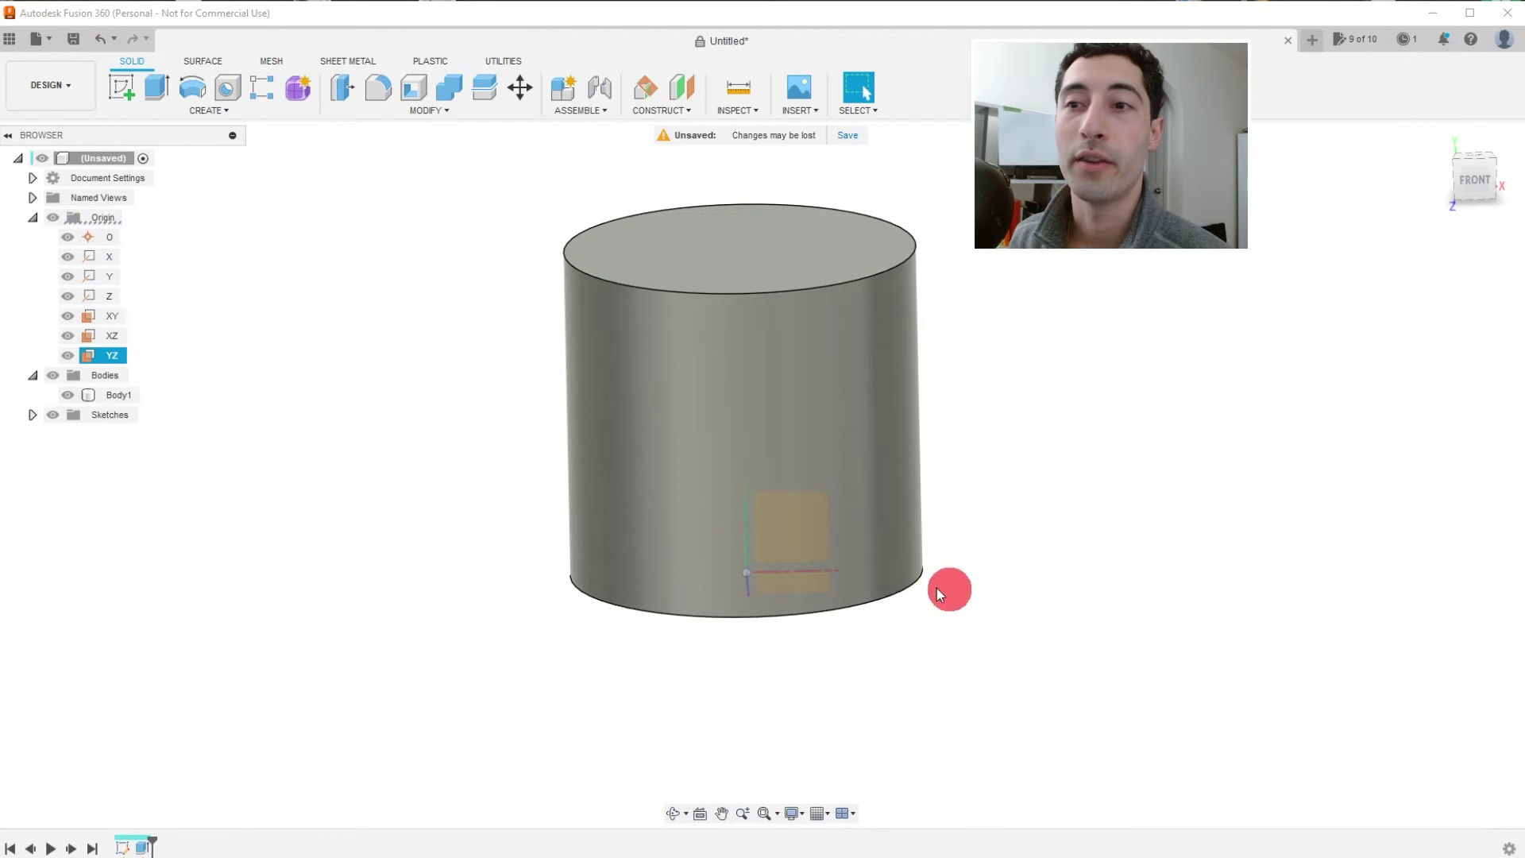
scroll(950, 596, up, 3)
shift+middle_drag(985, 592, 789, 602)
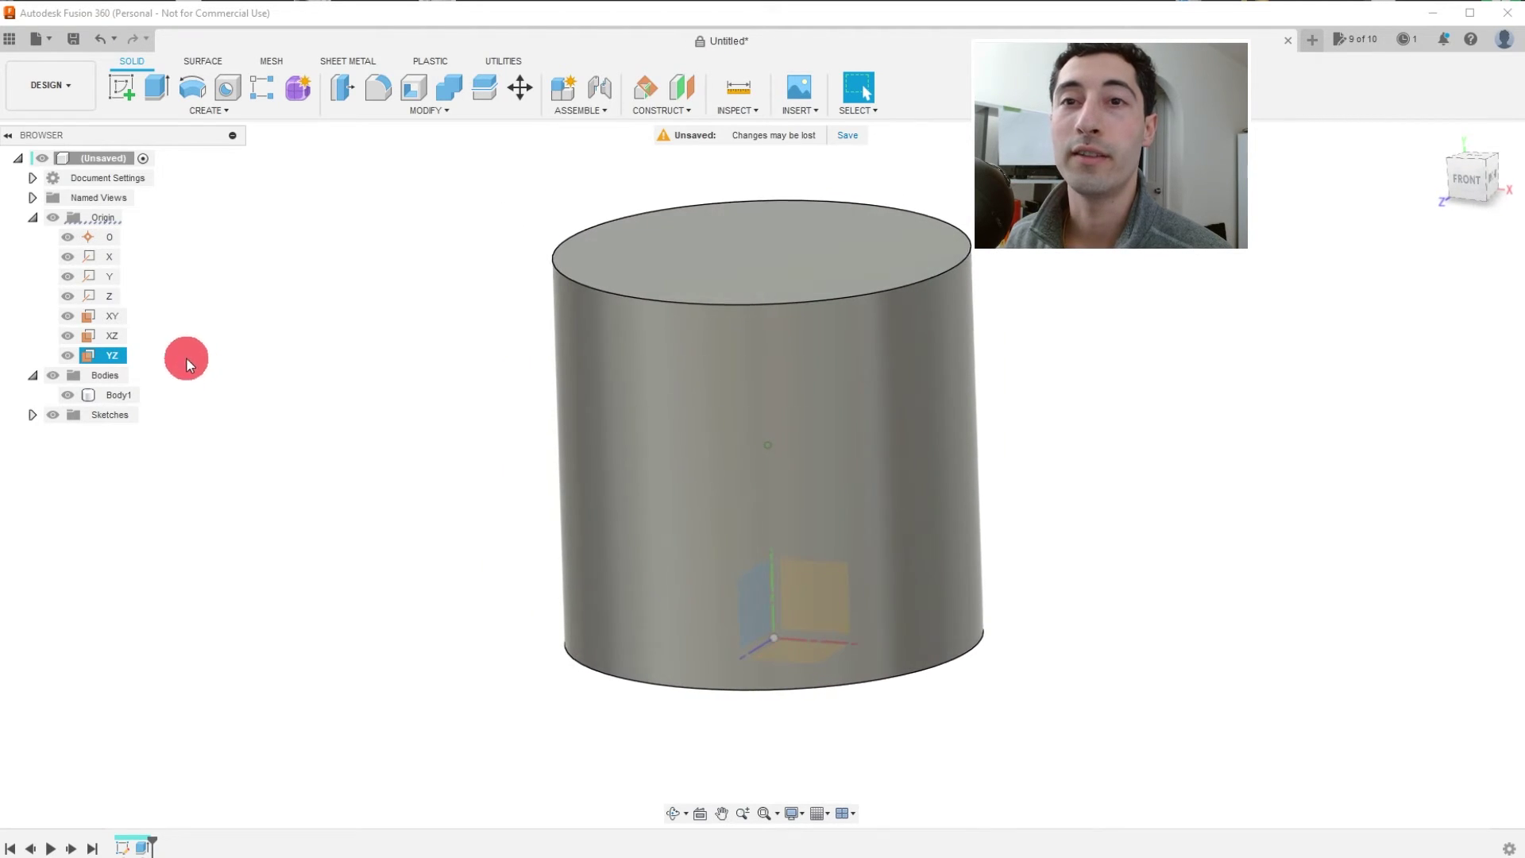
Compare the origin planes and start a new sketch on the YZ plane through the cylinder.
click(108, 316)
click(111, 355)
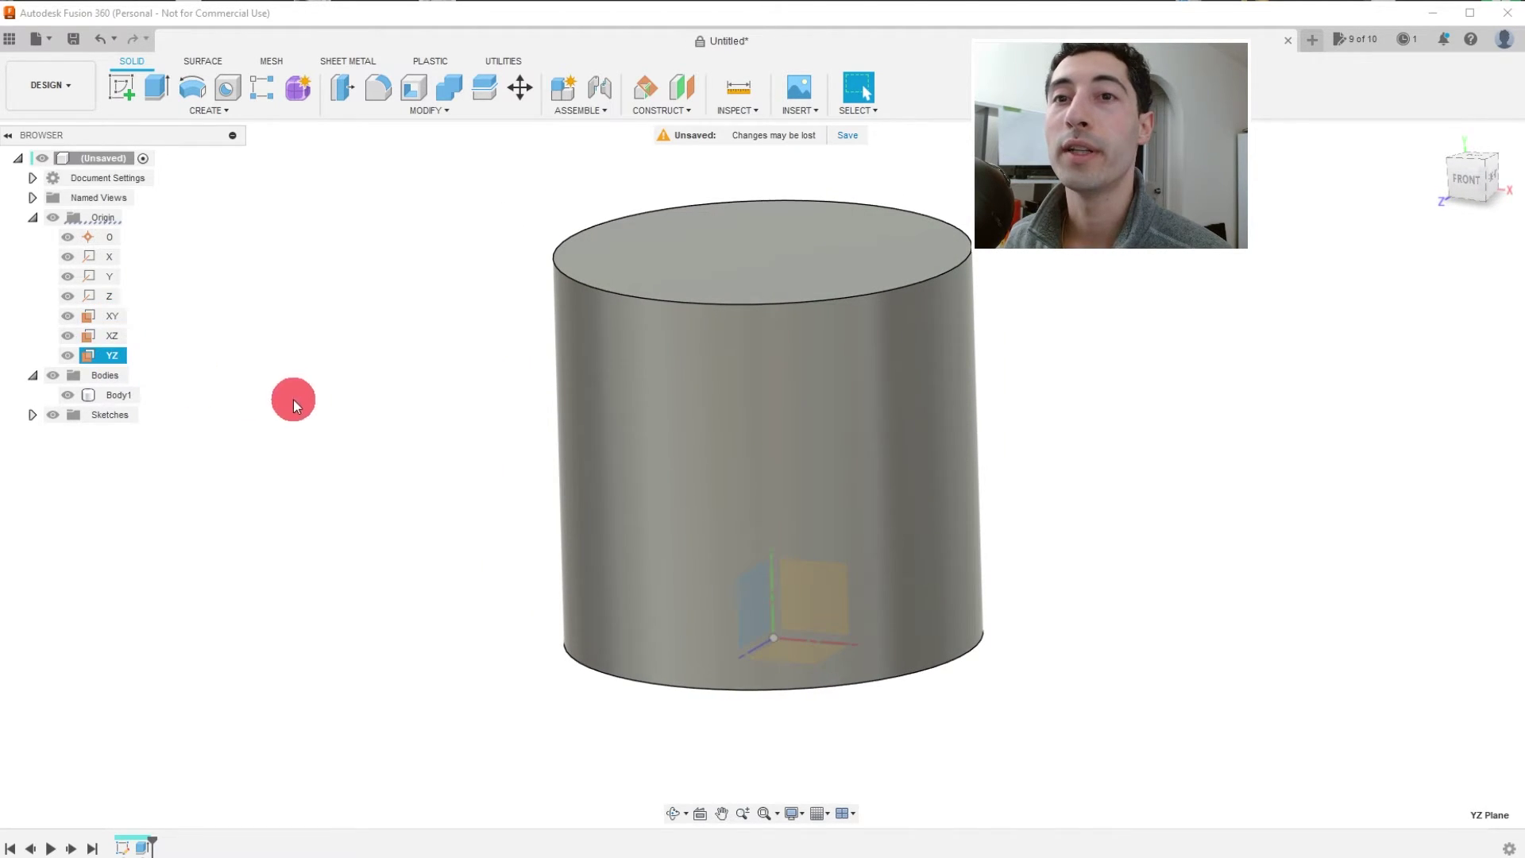
click(705, 609)
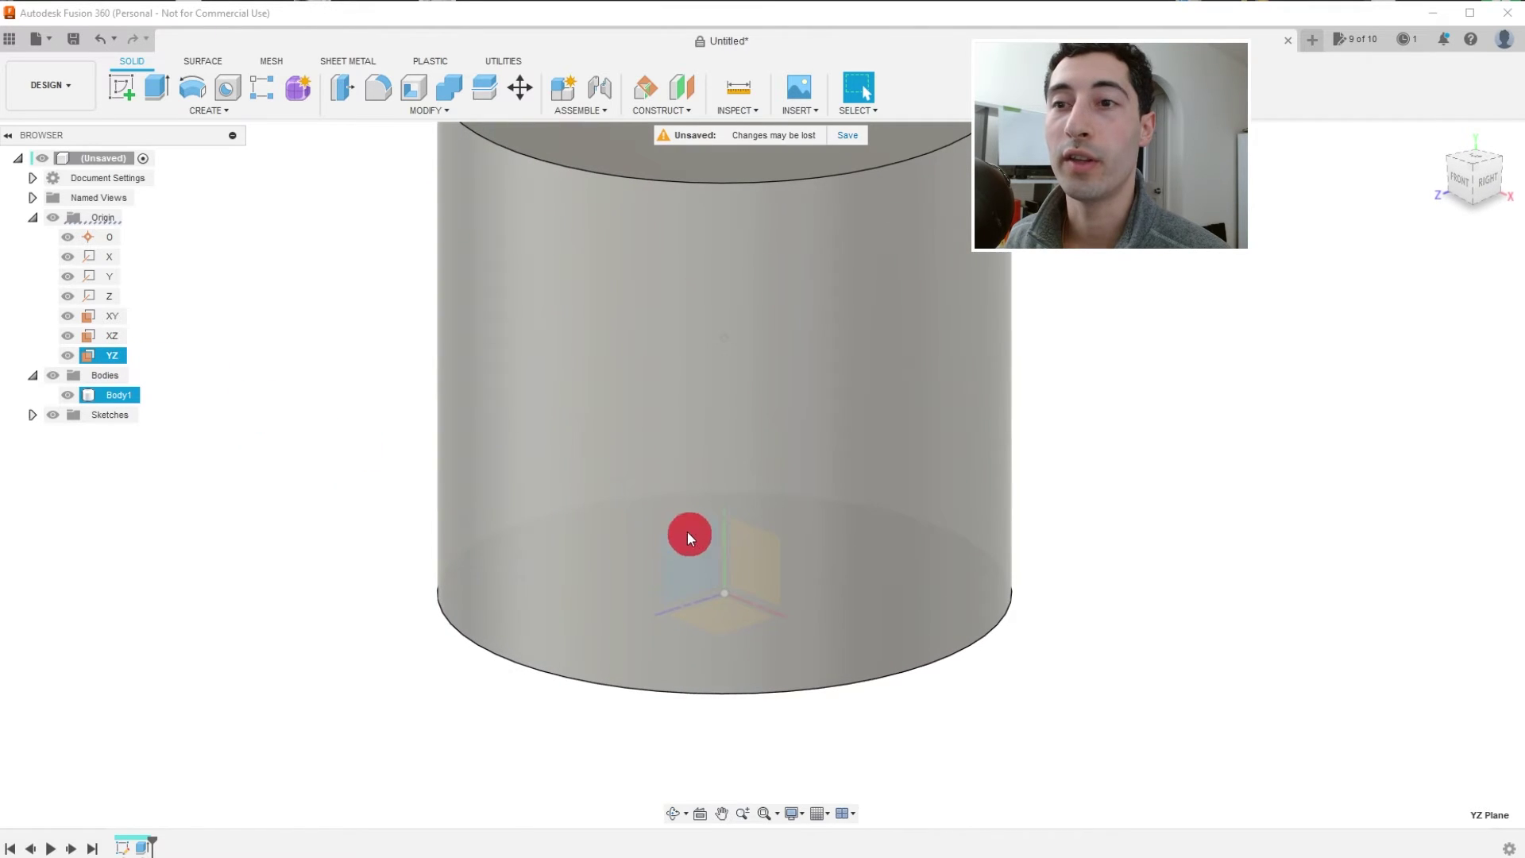
click(121, 87)
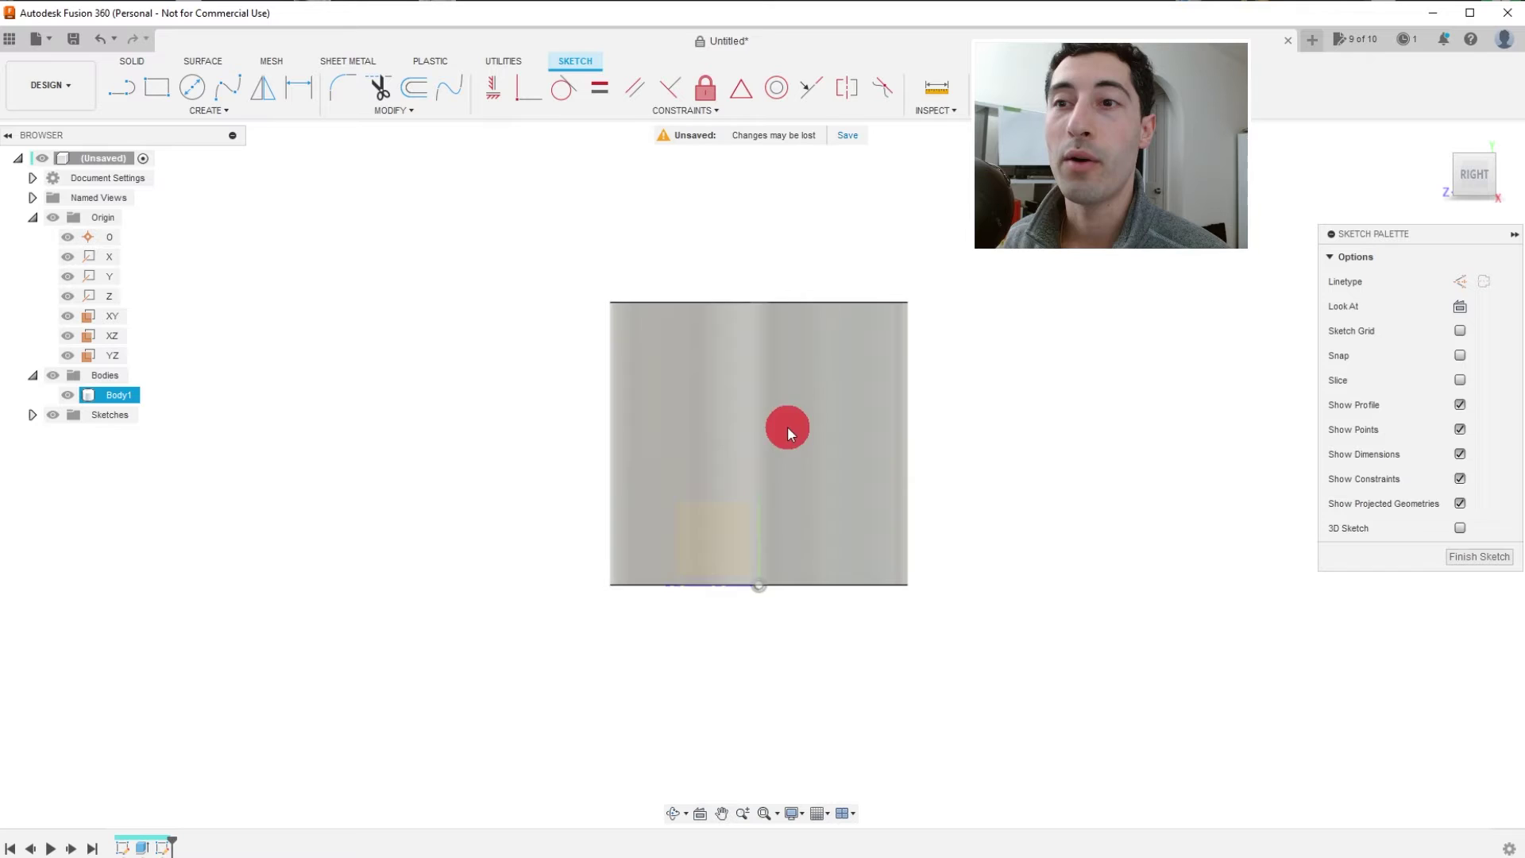
scroll(760, 579, up, 2)
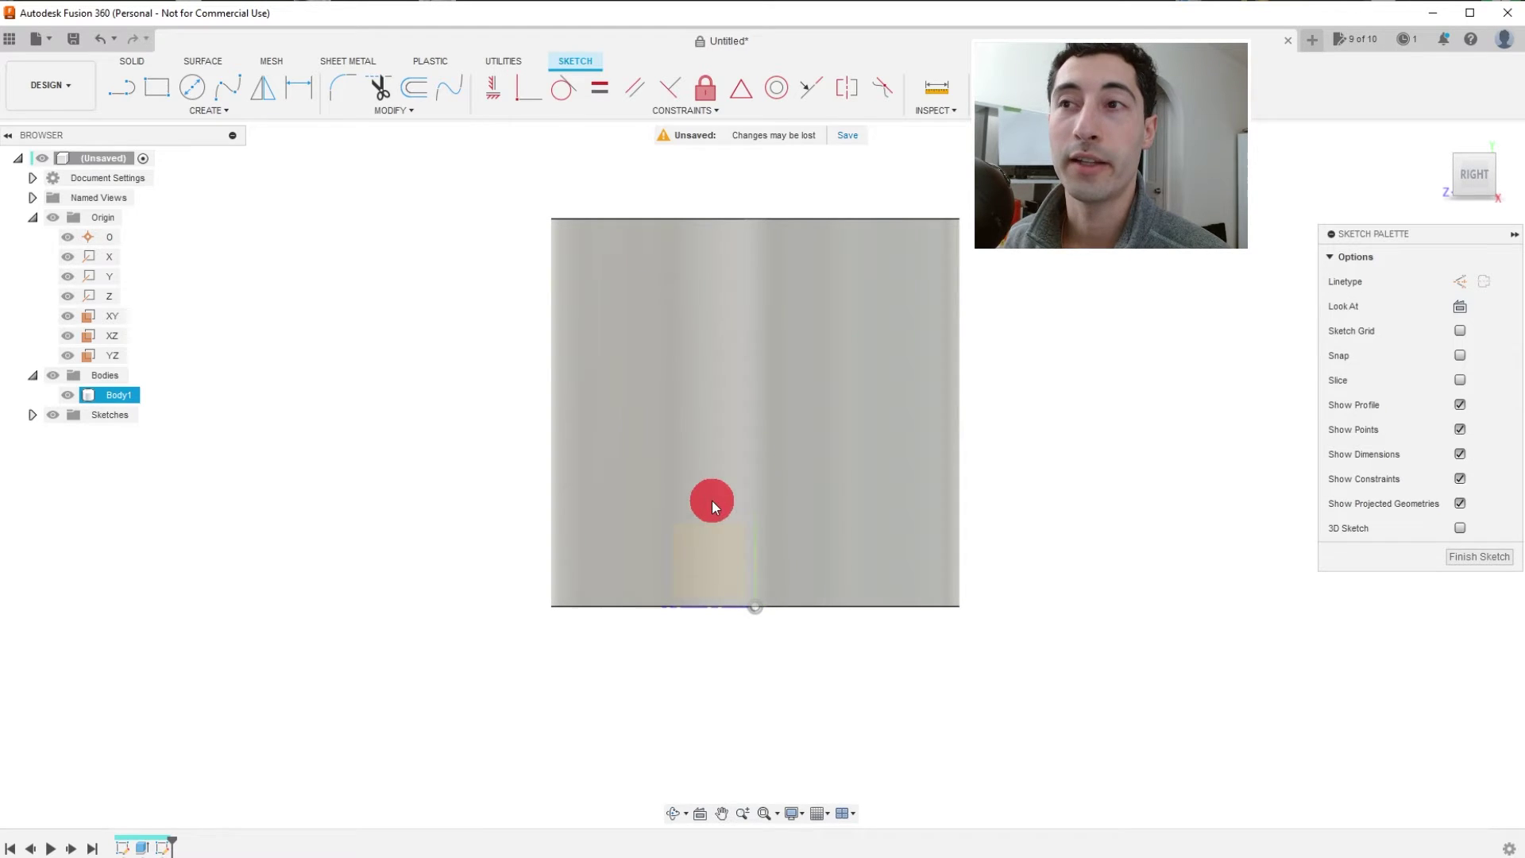
Sketch a two-point rectangle from inside the cylinder's outline to well beyond its side, at mid to lower height.
click(190, 117)
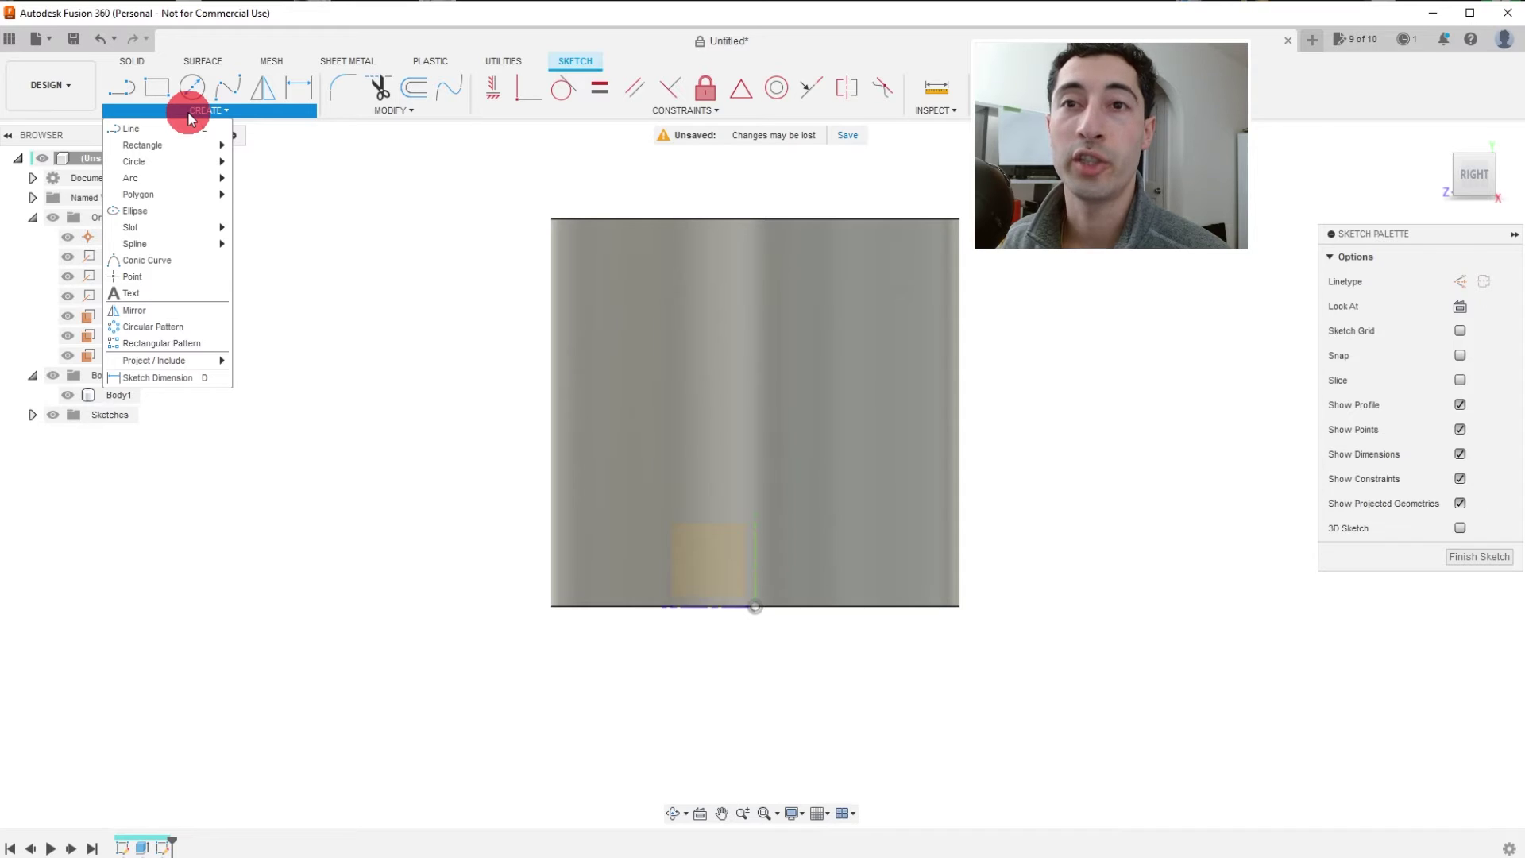
mouse_move(178, 141)
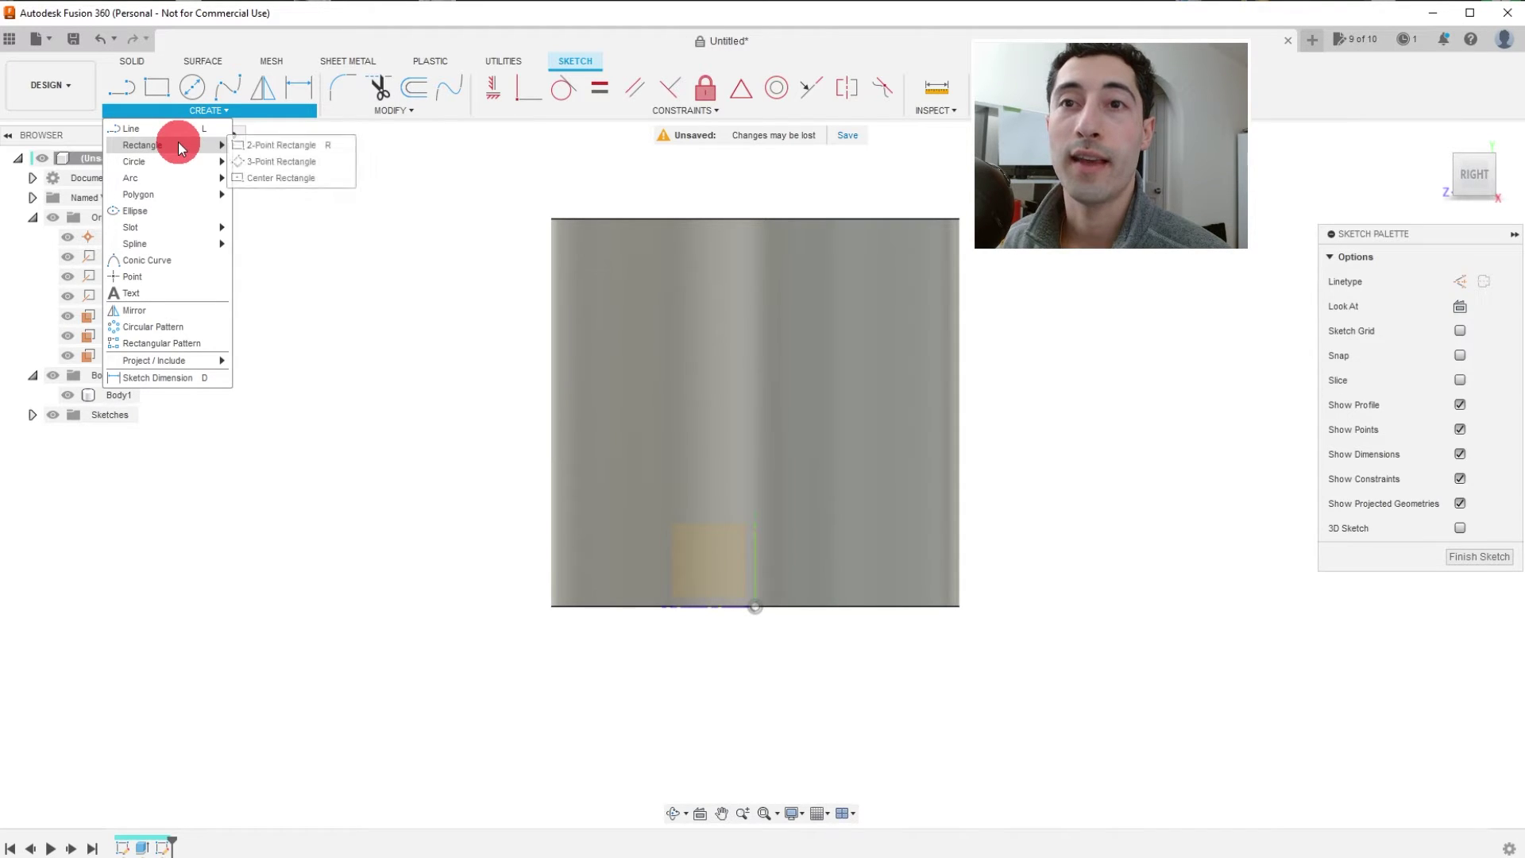
click(256, 148)
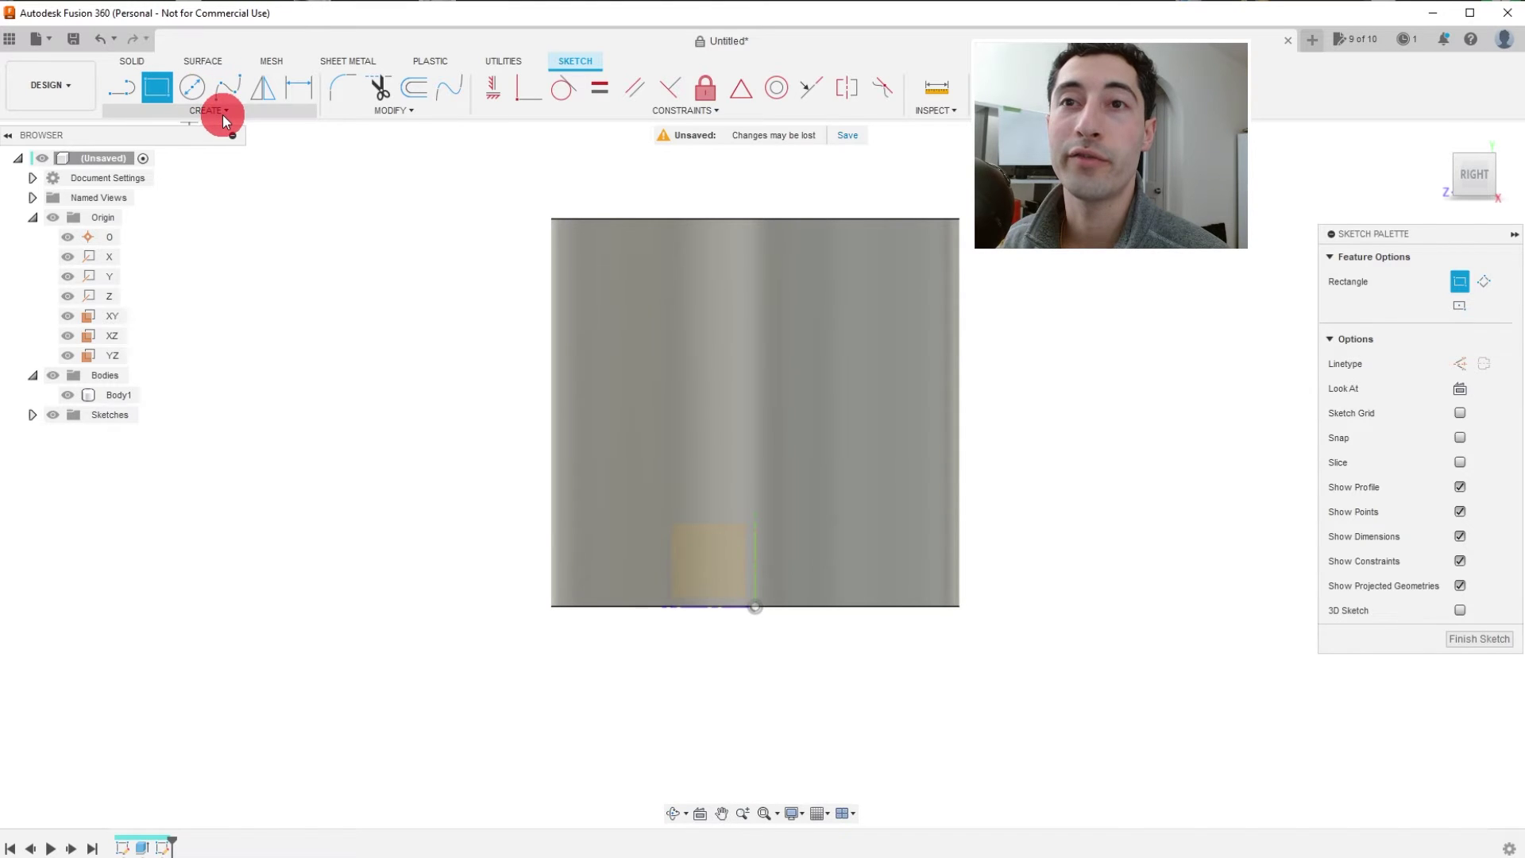
click(184, 117)
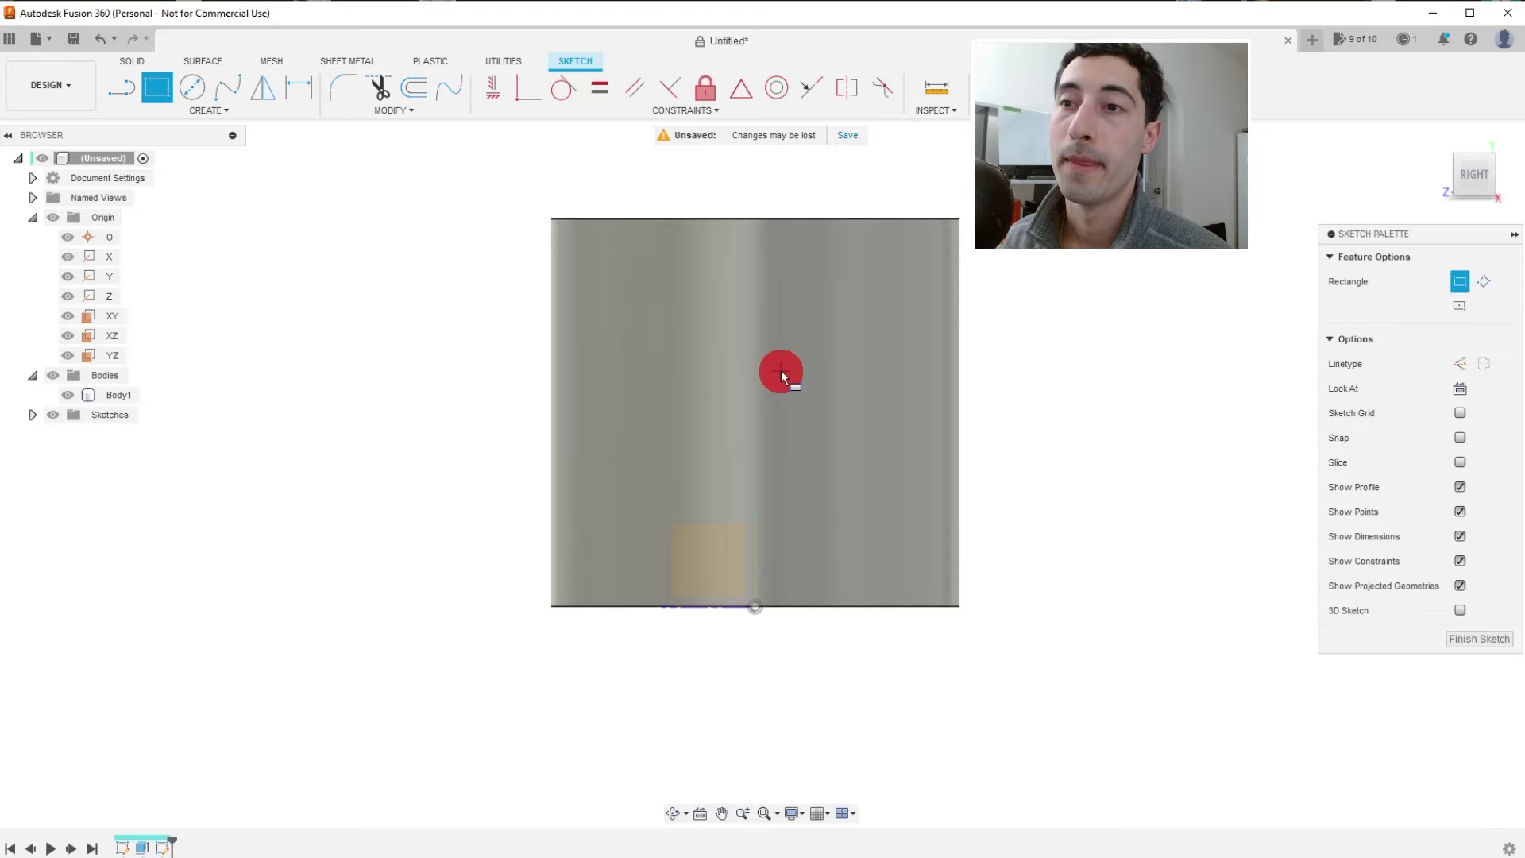
drag(781, 373, 1175, 560)
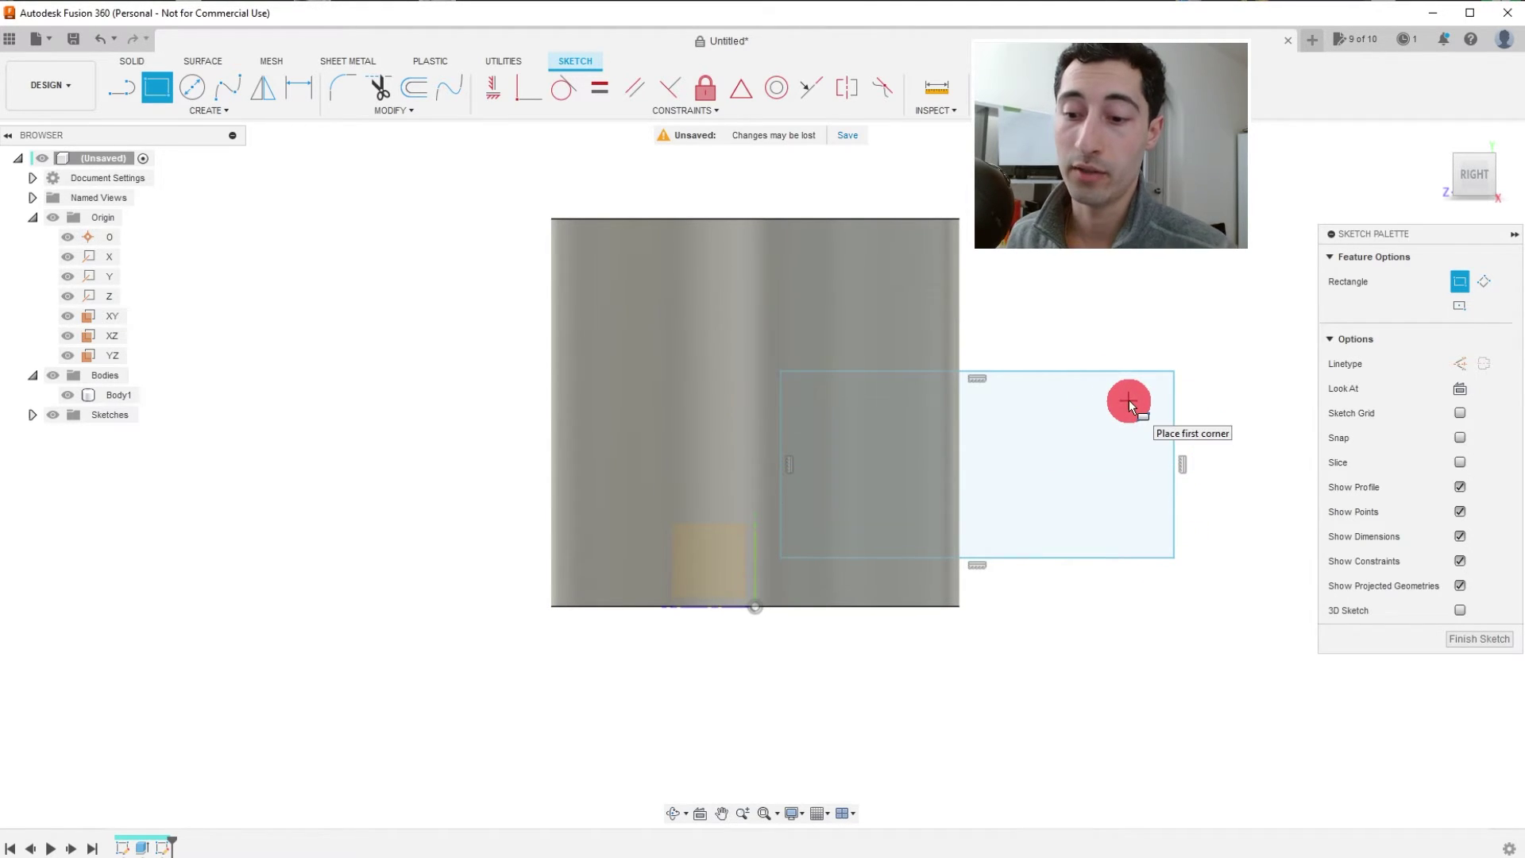
key(Escape)
Sketch a circumscribed hexagon overlapping the cylinder's upper side and the rectangle's upper edge, and finish the sketch.
click(225, 109)
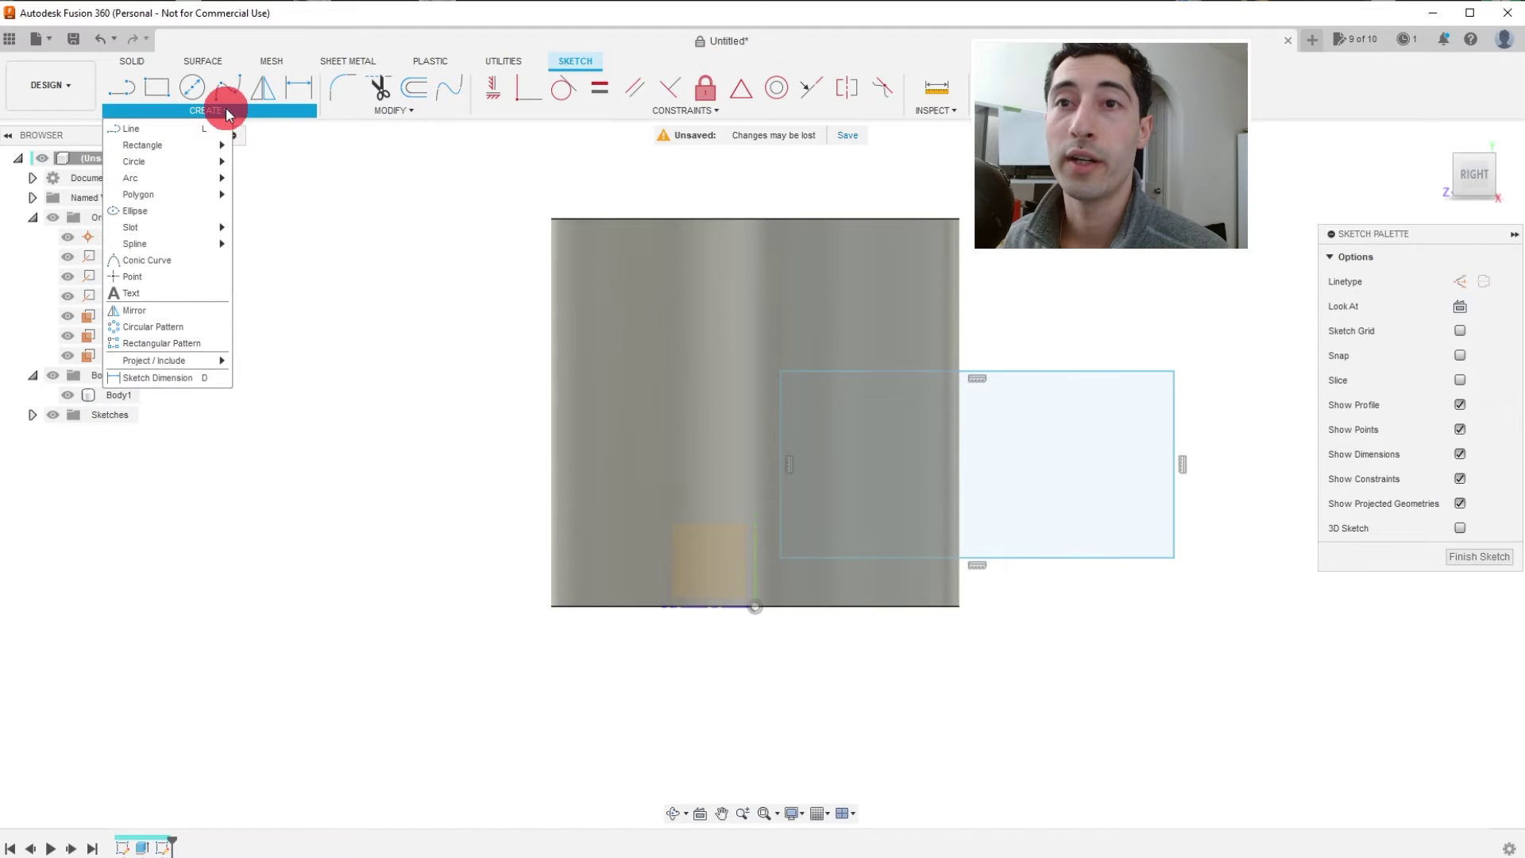
mouse_move(201, 177)
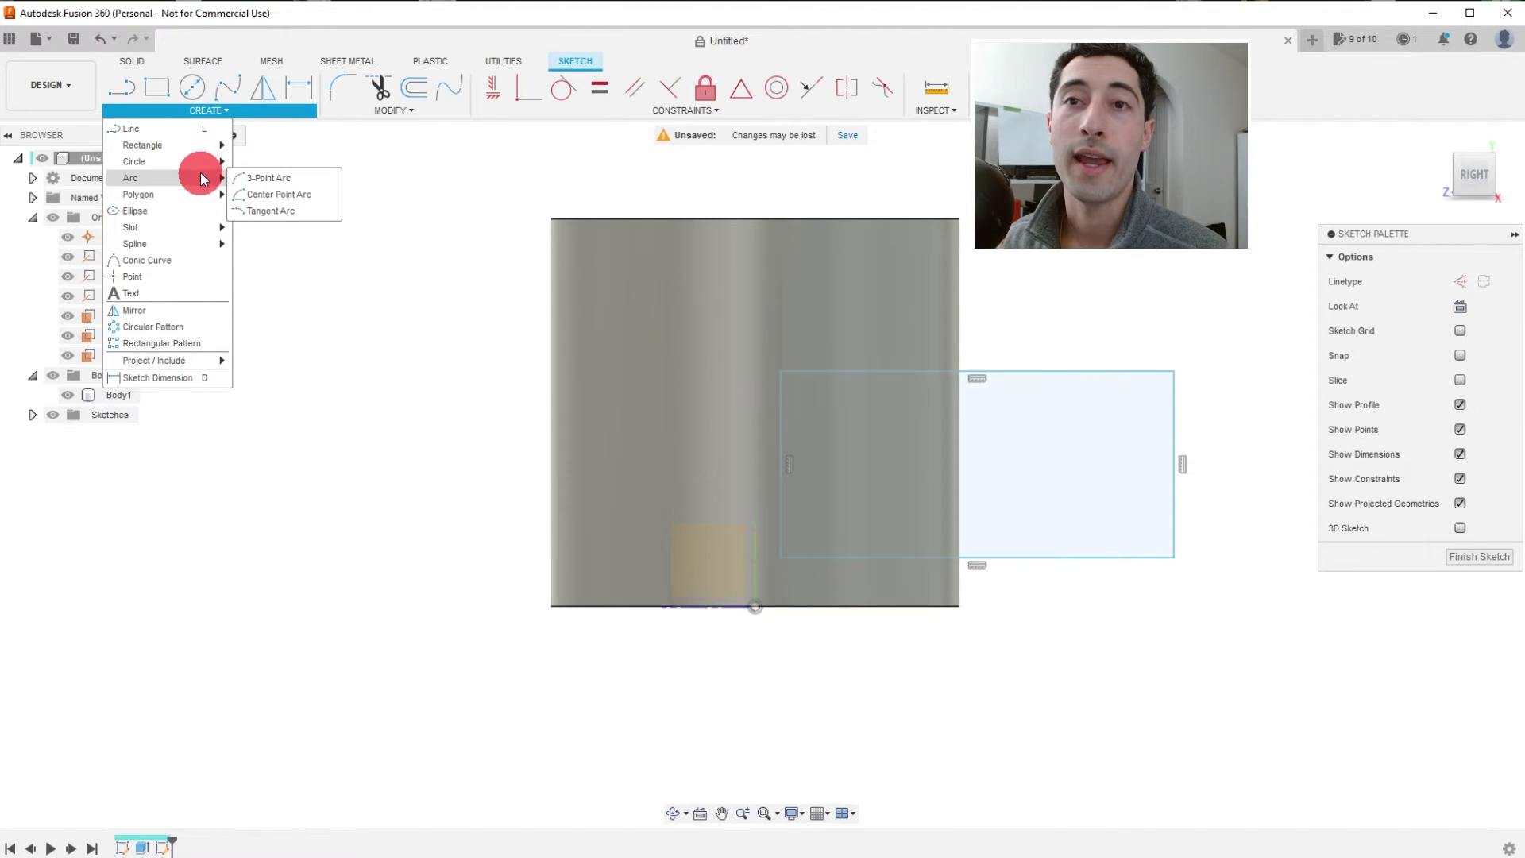
mouse_move(203, 192)
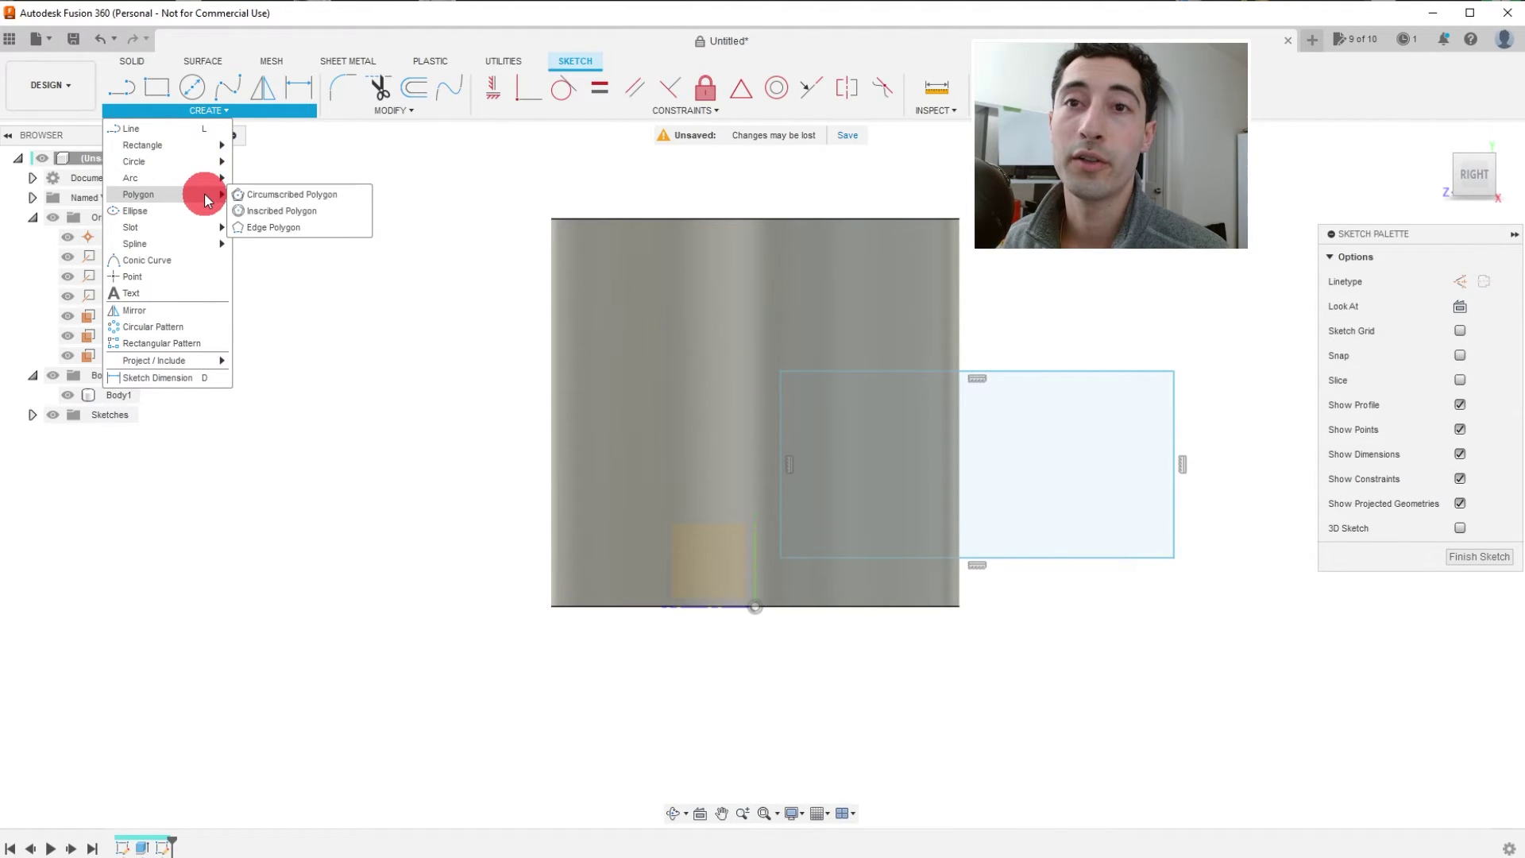
click(252, 194)
drag(990, 314, 1122, 322)
click(1122, 321)
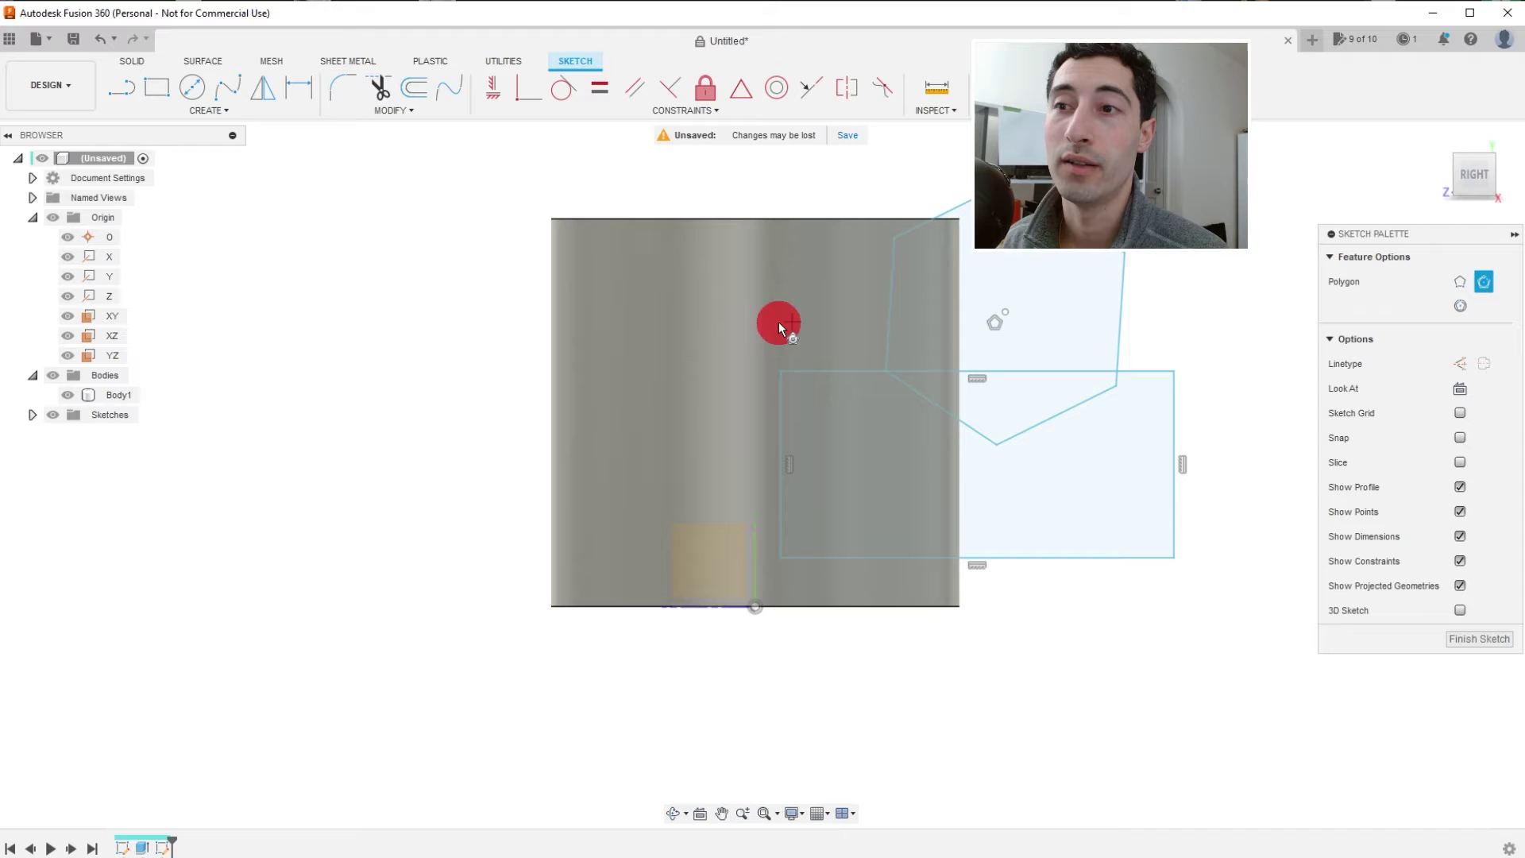
click(1009, 329)
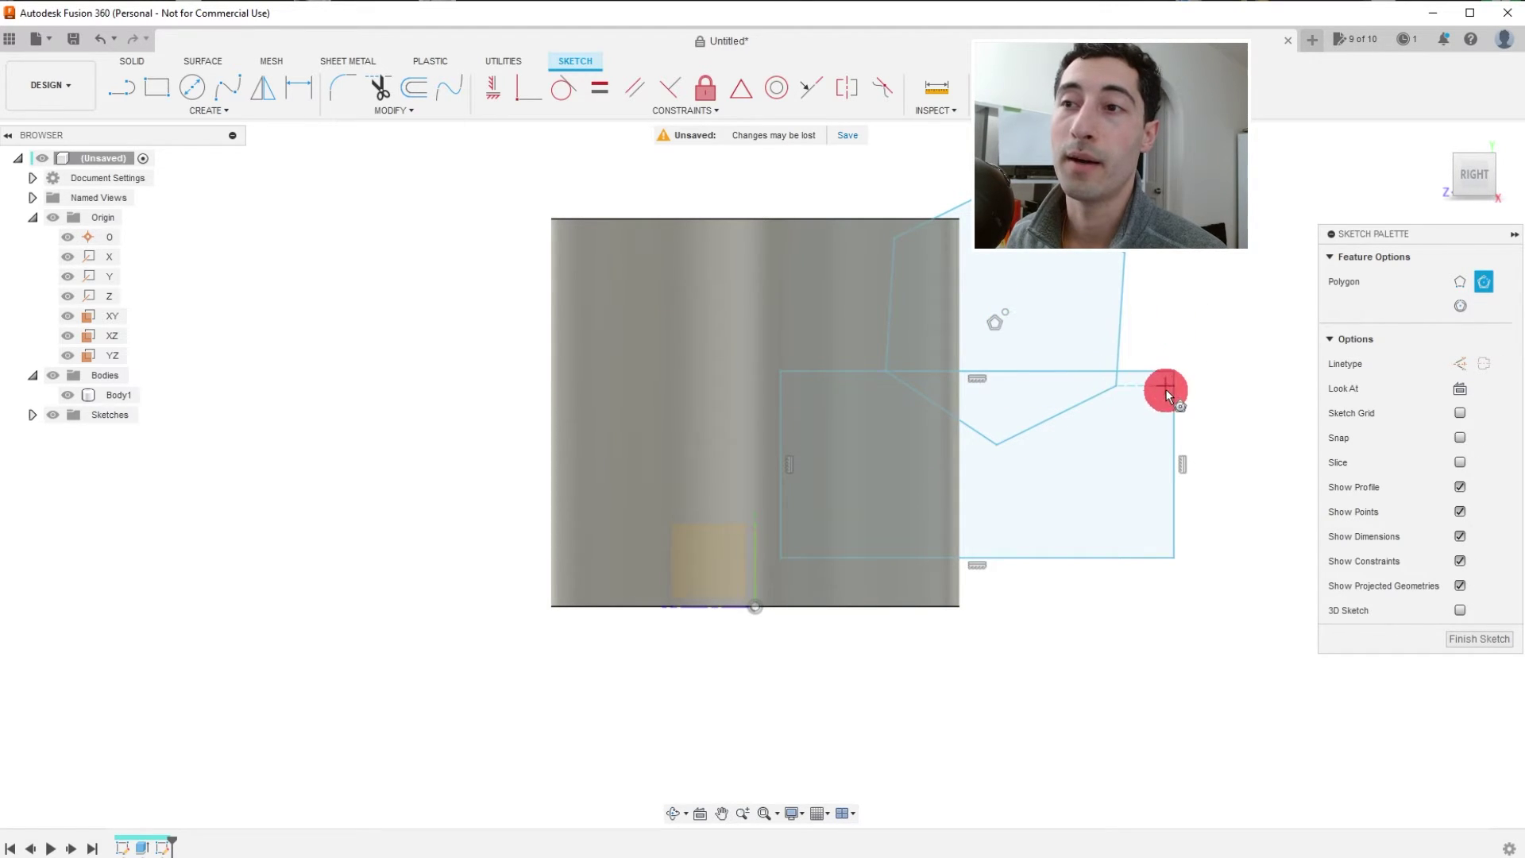
scroll(1164, 391, up, 3)
scroll(951, 285, up, 1)
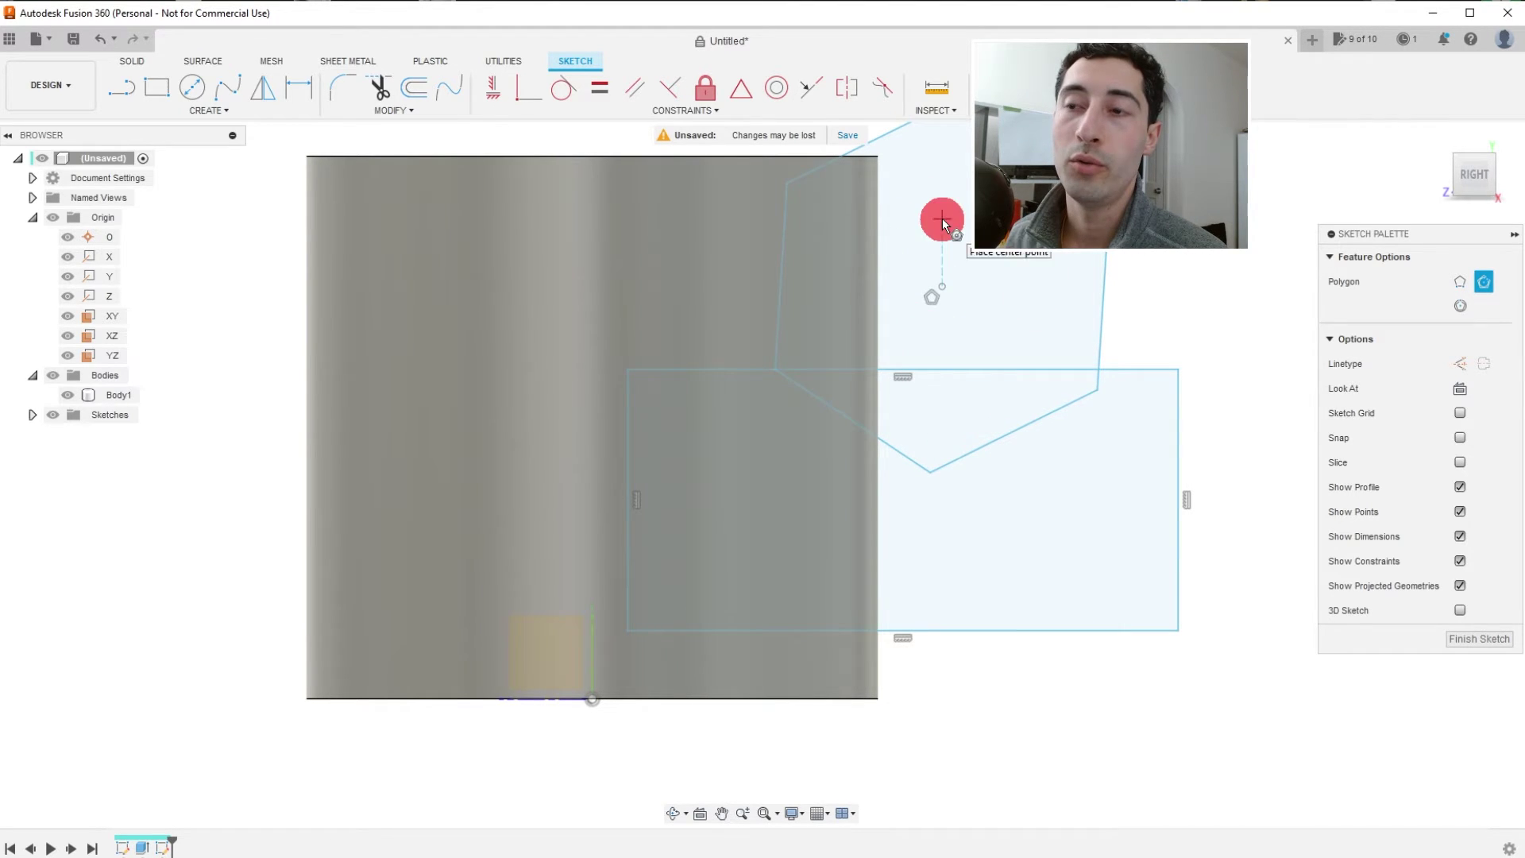
scroll(1104, 461, down, 1)
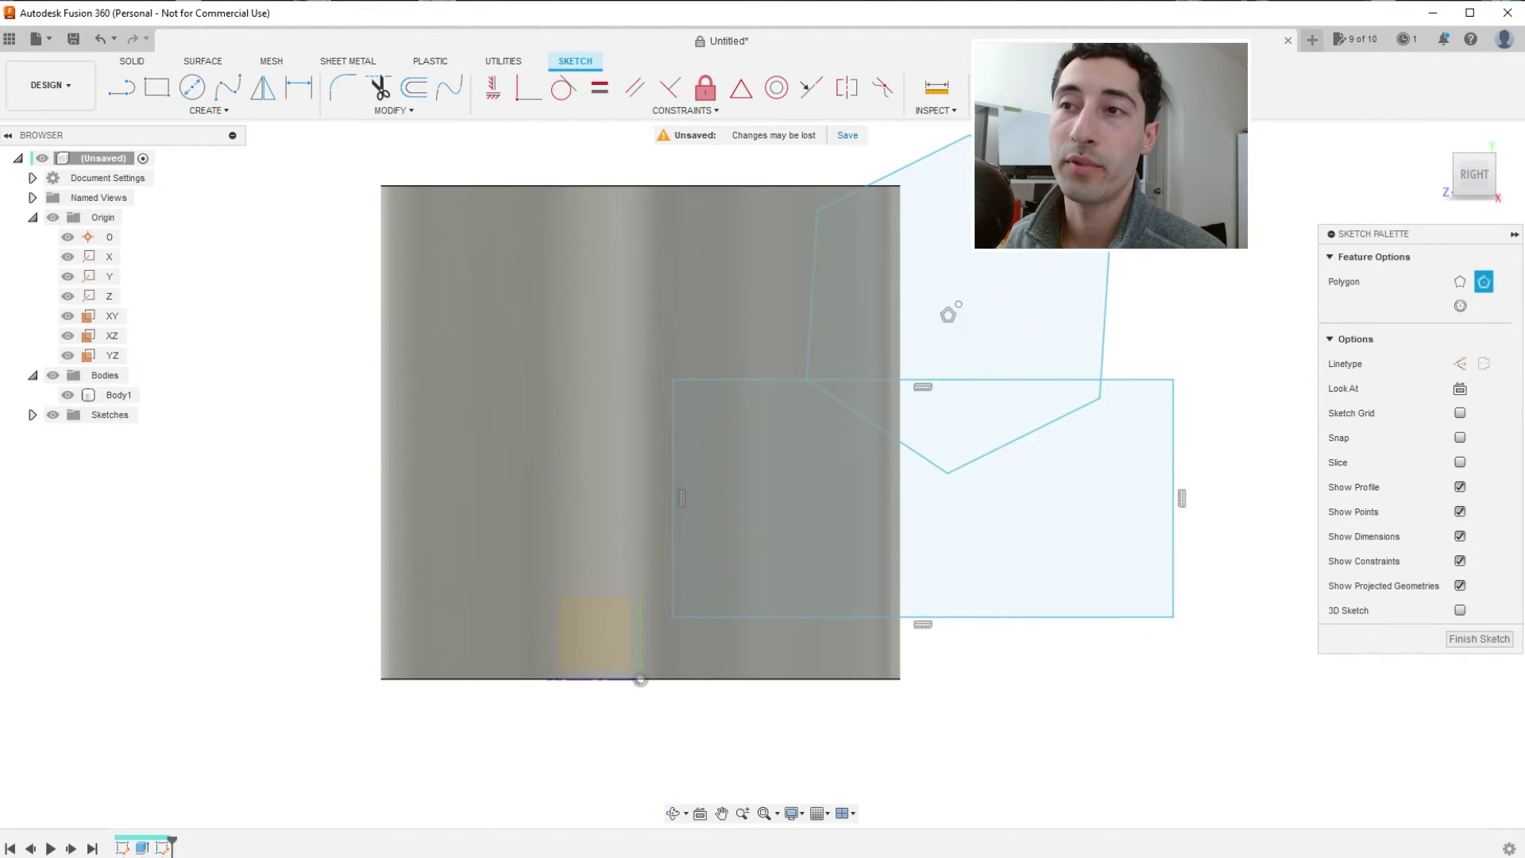
scroll(1152, 477, up, 1)
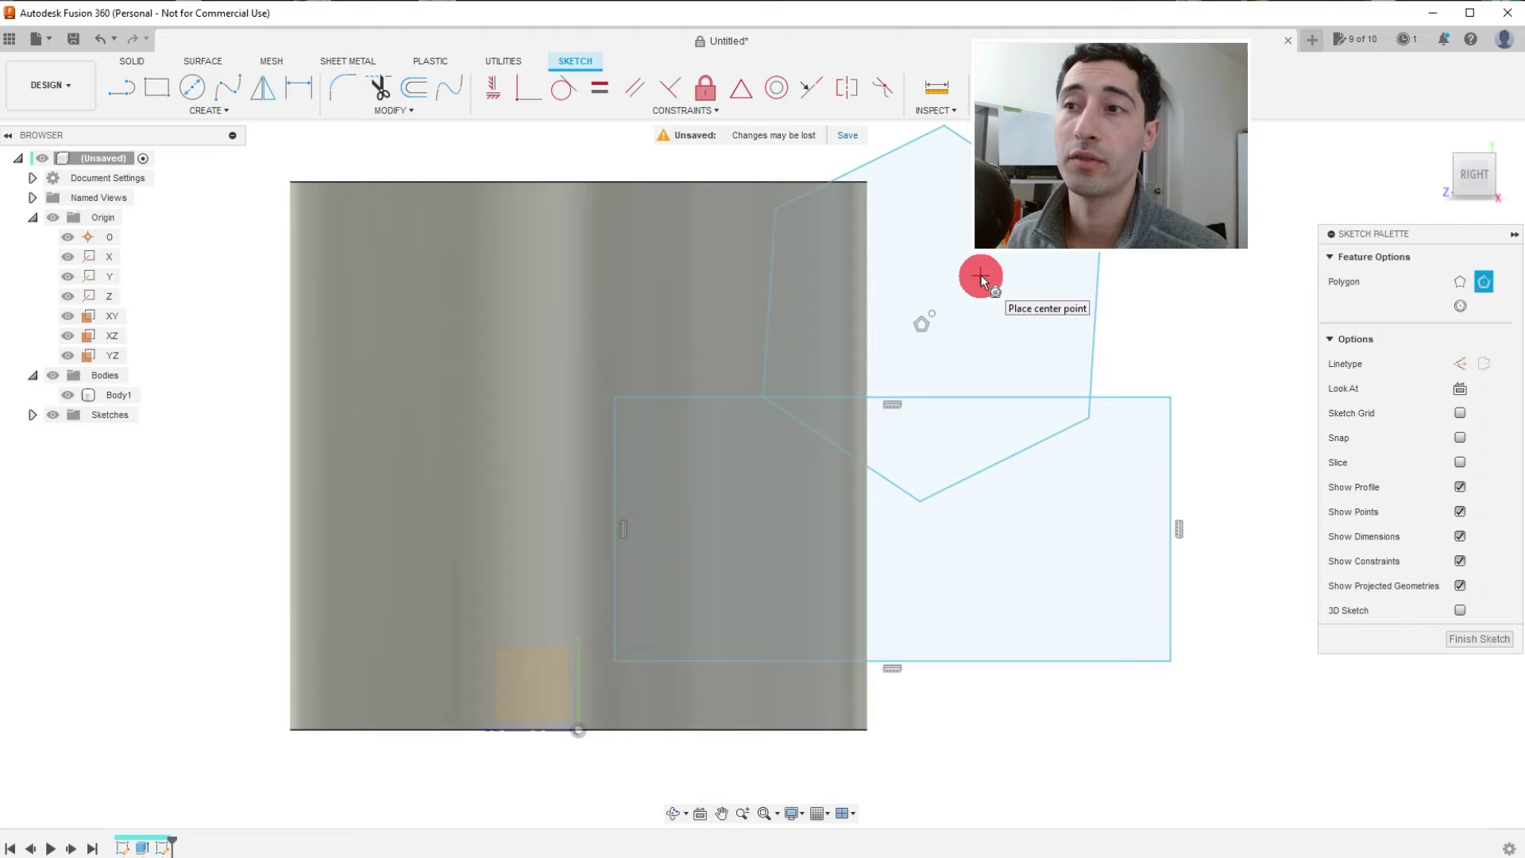
click(1108, 88)
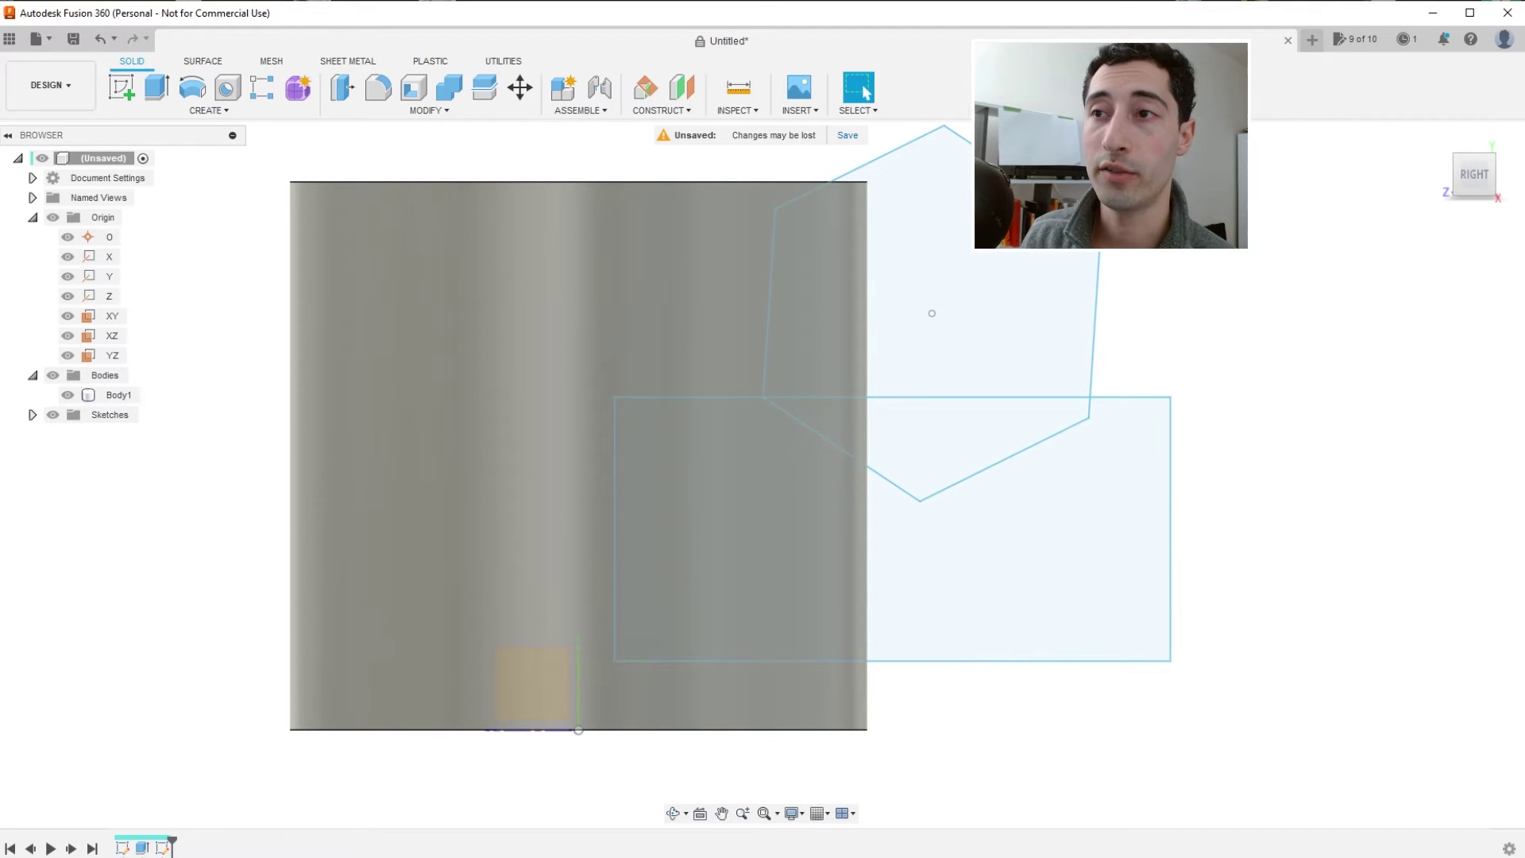
Extrude the three rectangle and hexagon profiles 5 in on one side as a cut through the cylinder.
click(187, 107)
click(158, 89)
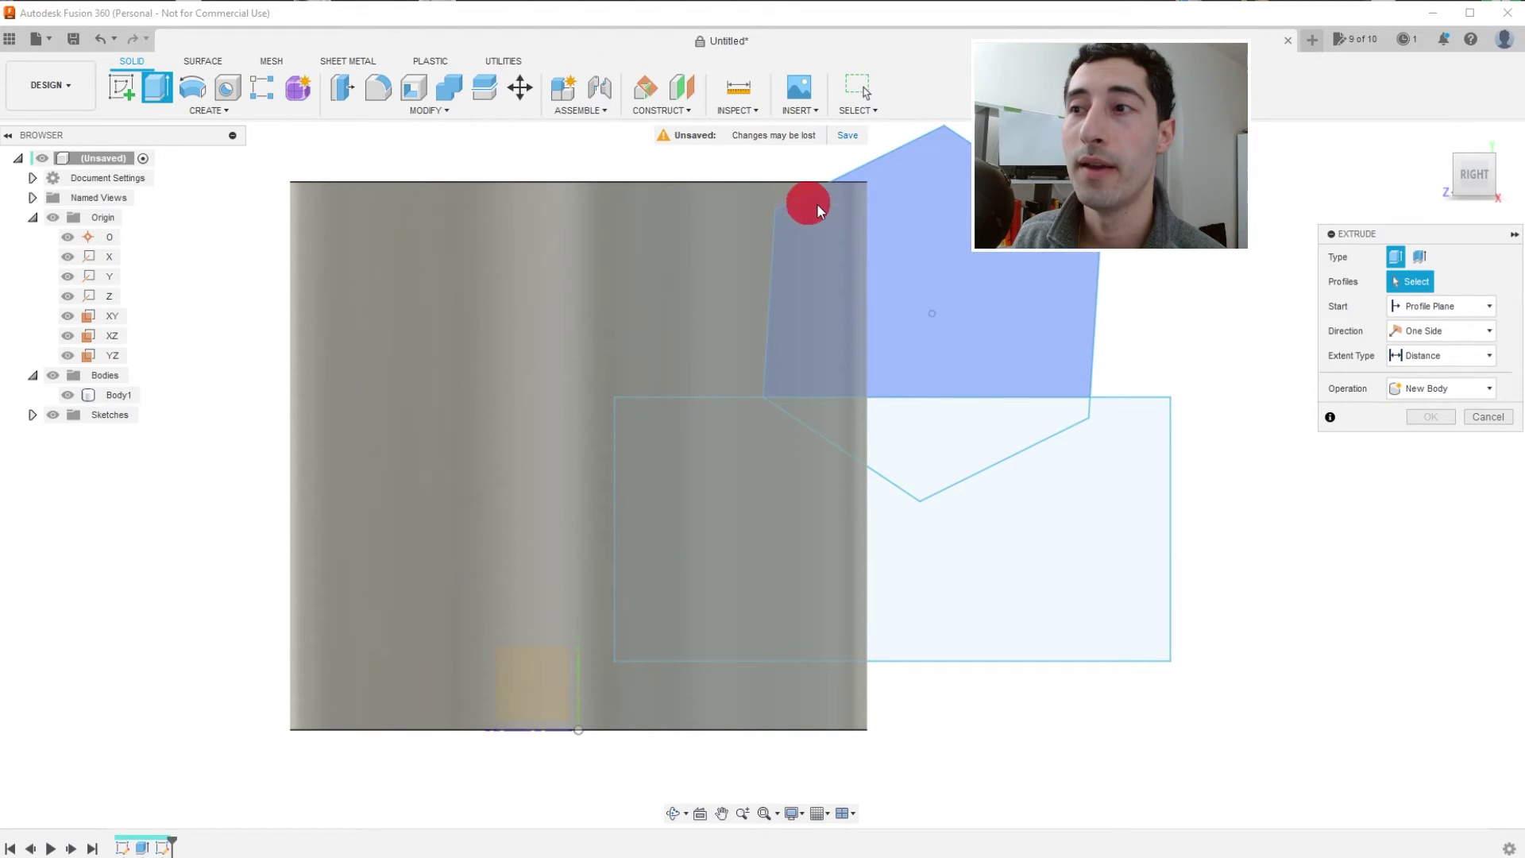
click(1429, 391)
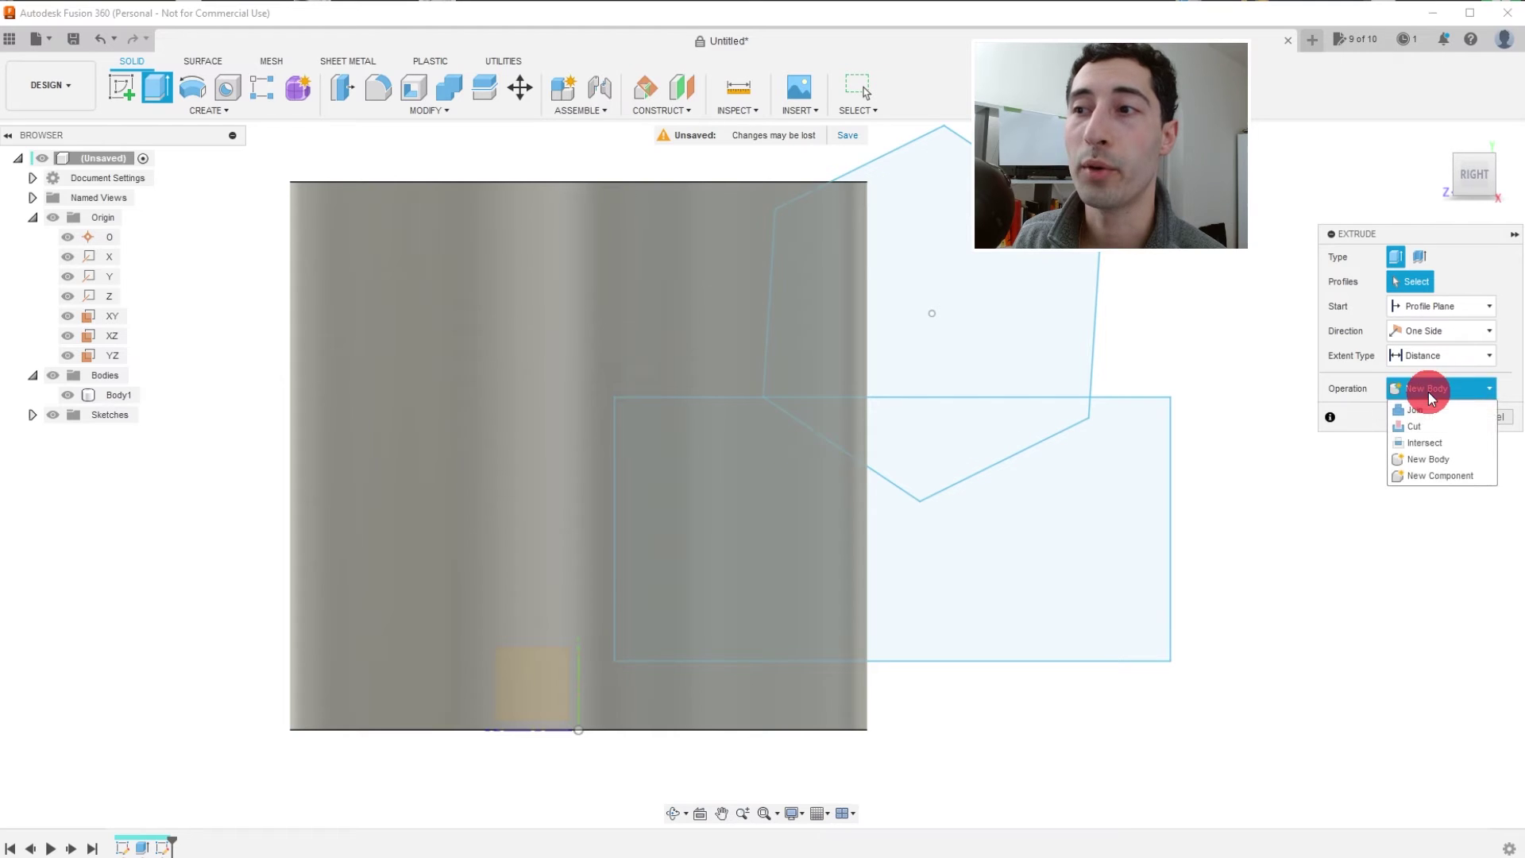
click(1433, 424)
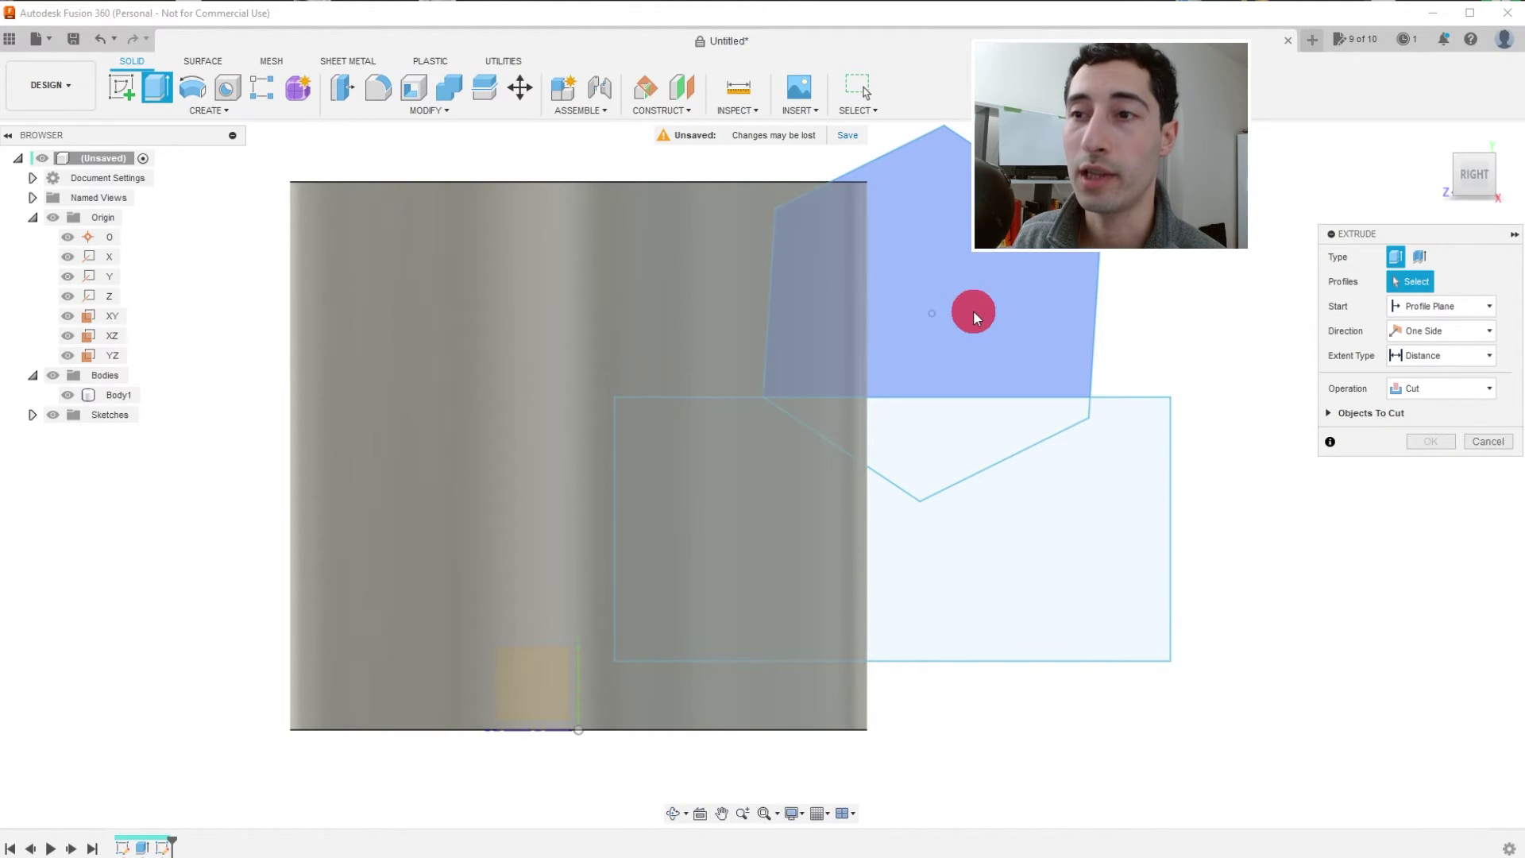
click(972, 308)
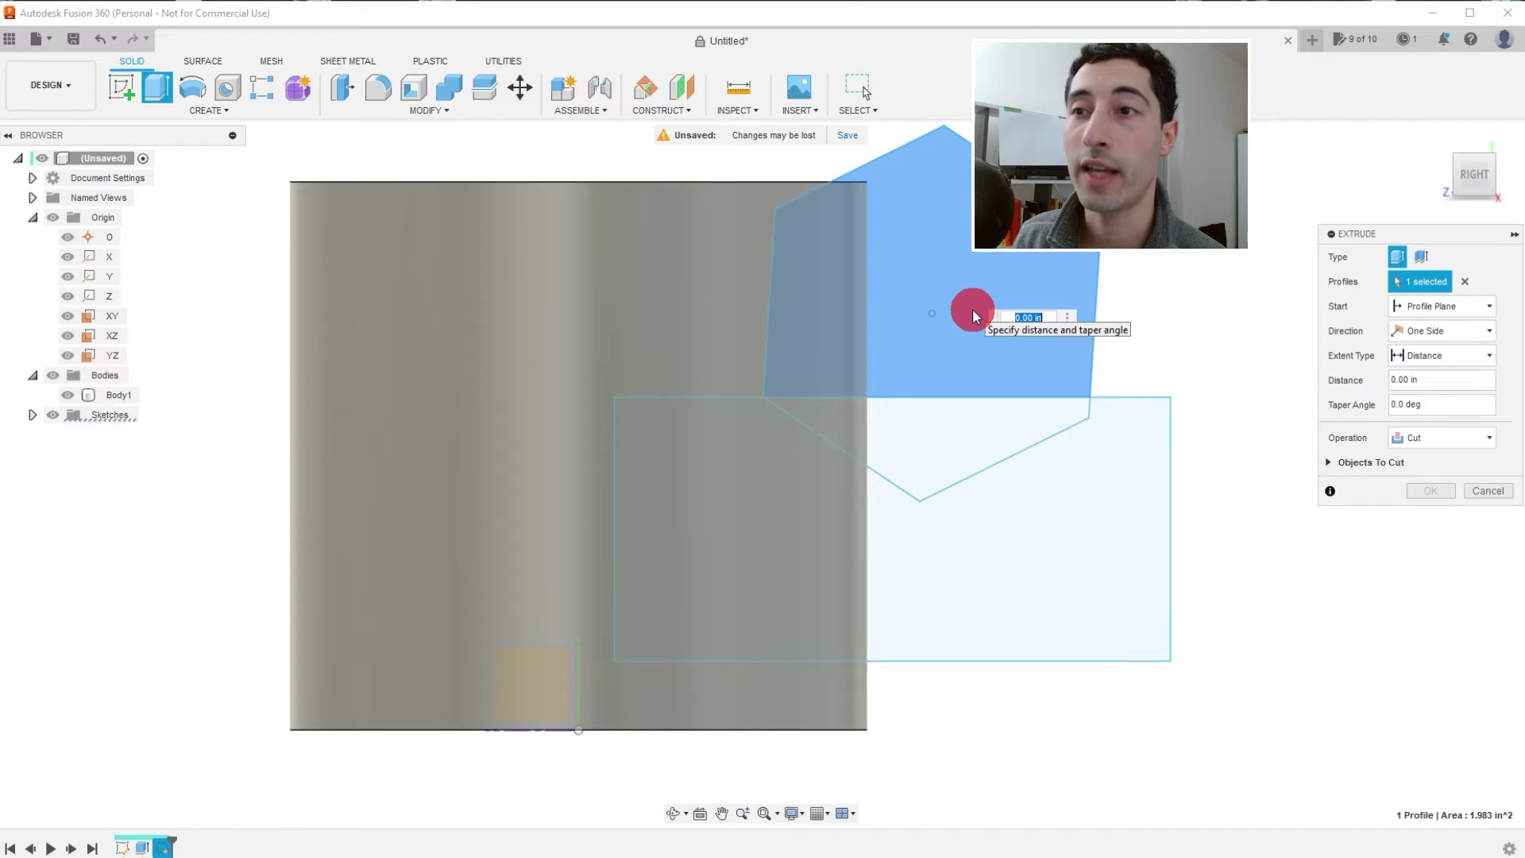
click(987, 506)
click(987, 505)
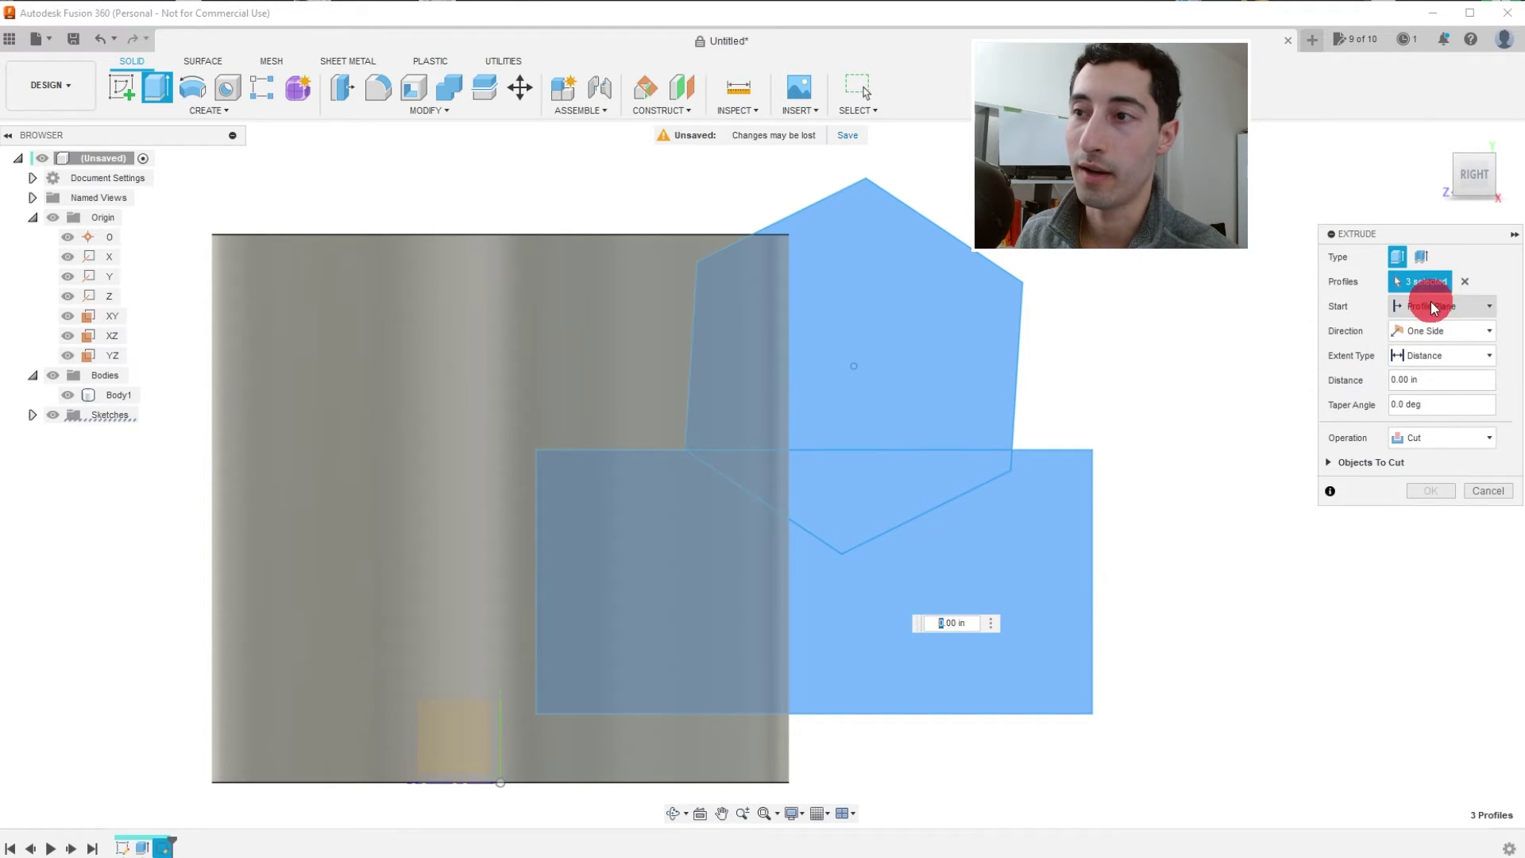
text(5)
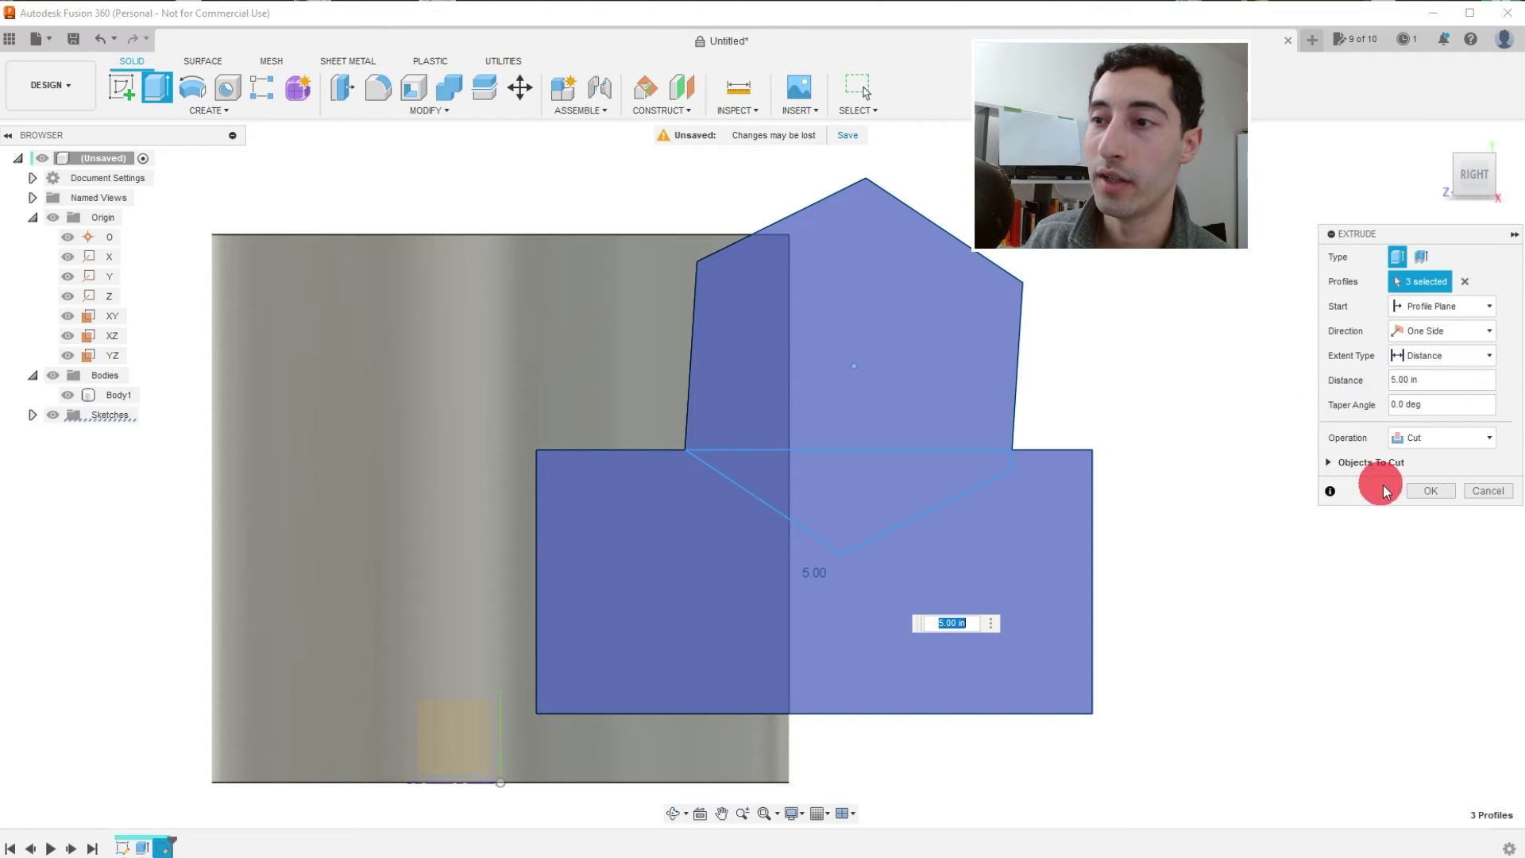
click(1422, 491)
Examine the cut against the YZ origin plane and list the model's sketches.
shift+middle_drag(1027, 394, 936, 541)
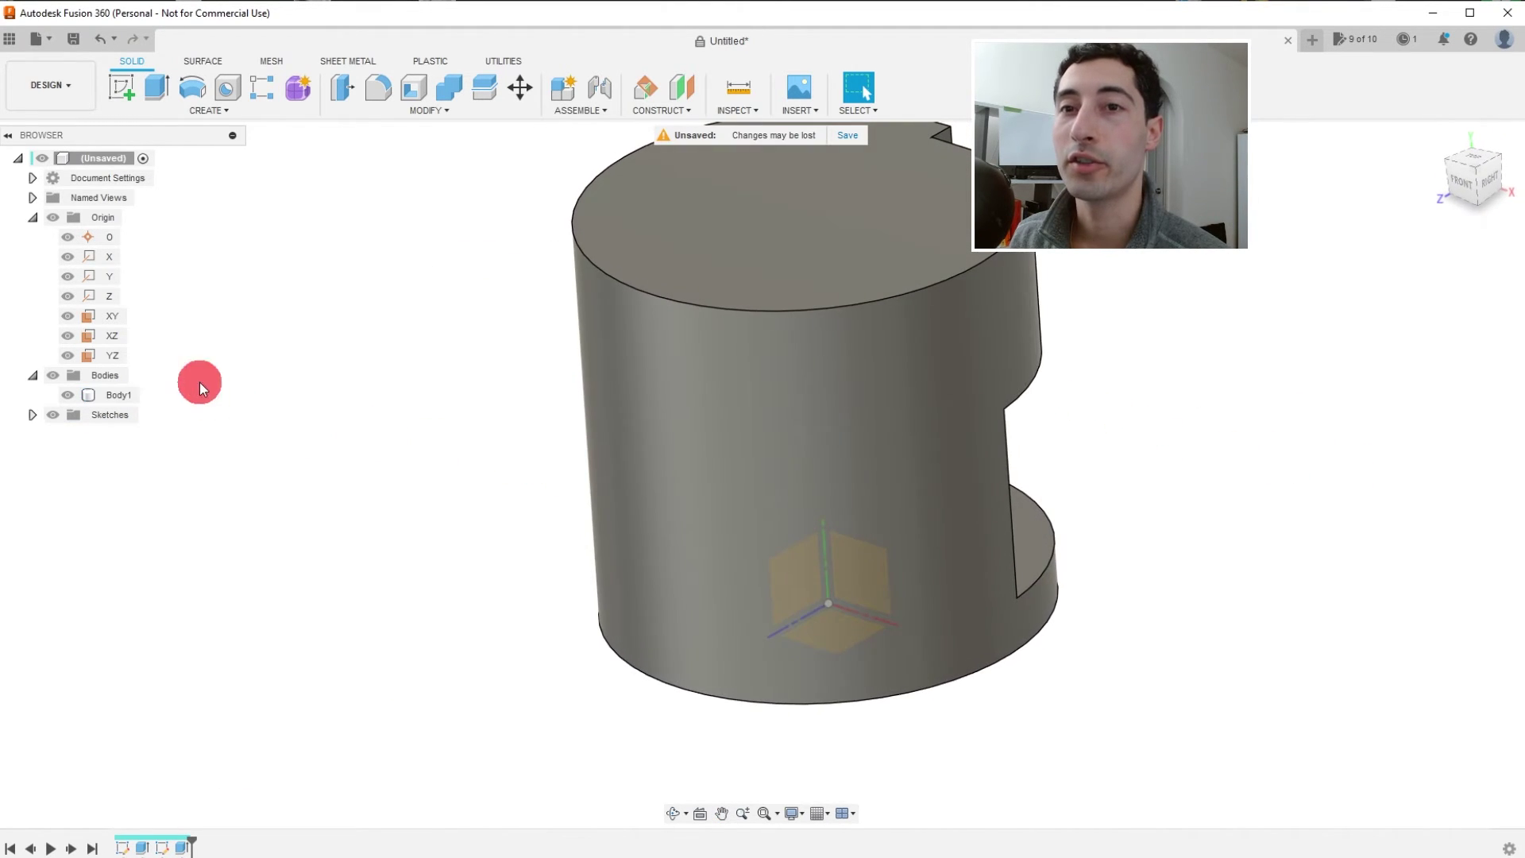
key(Escape)
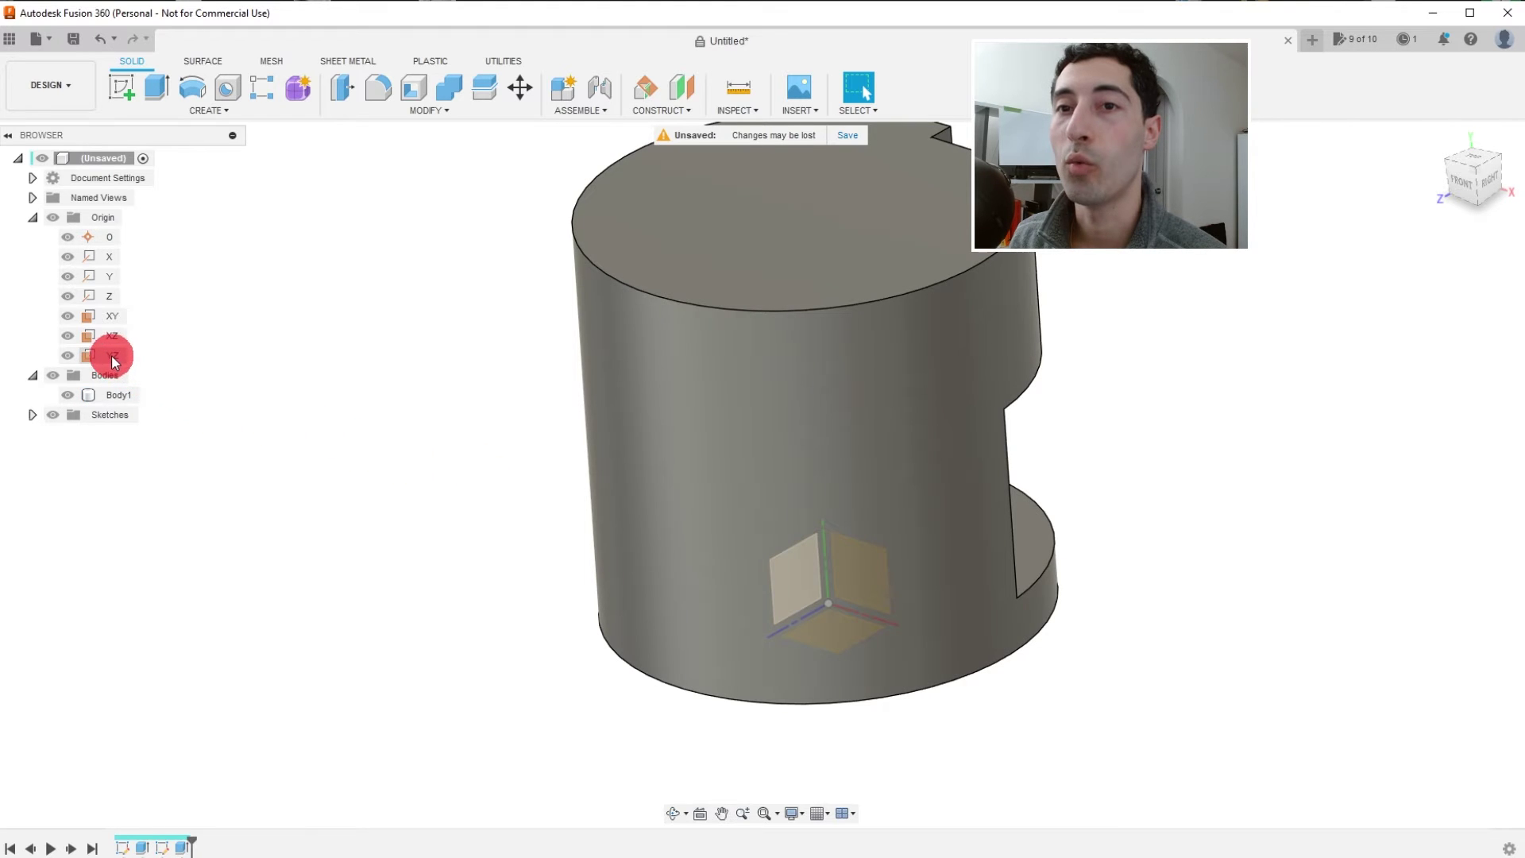
click(111, 355)
shift+middle_drag(305, 413, 211, 393)
click(32, 415)
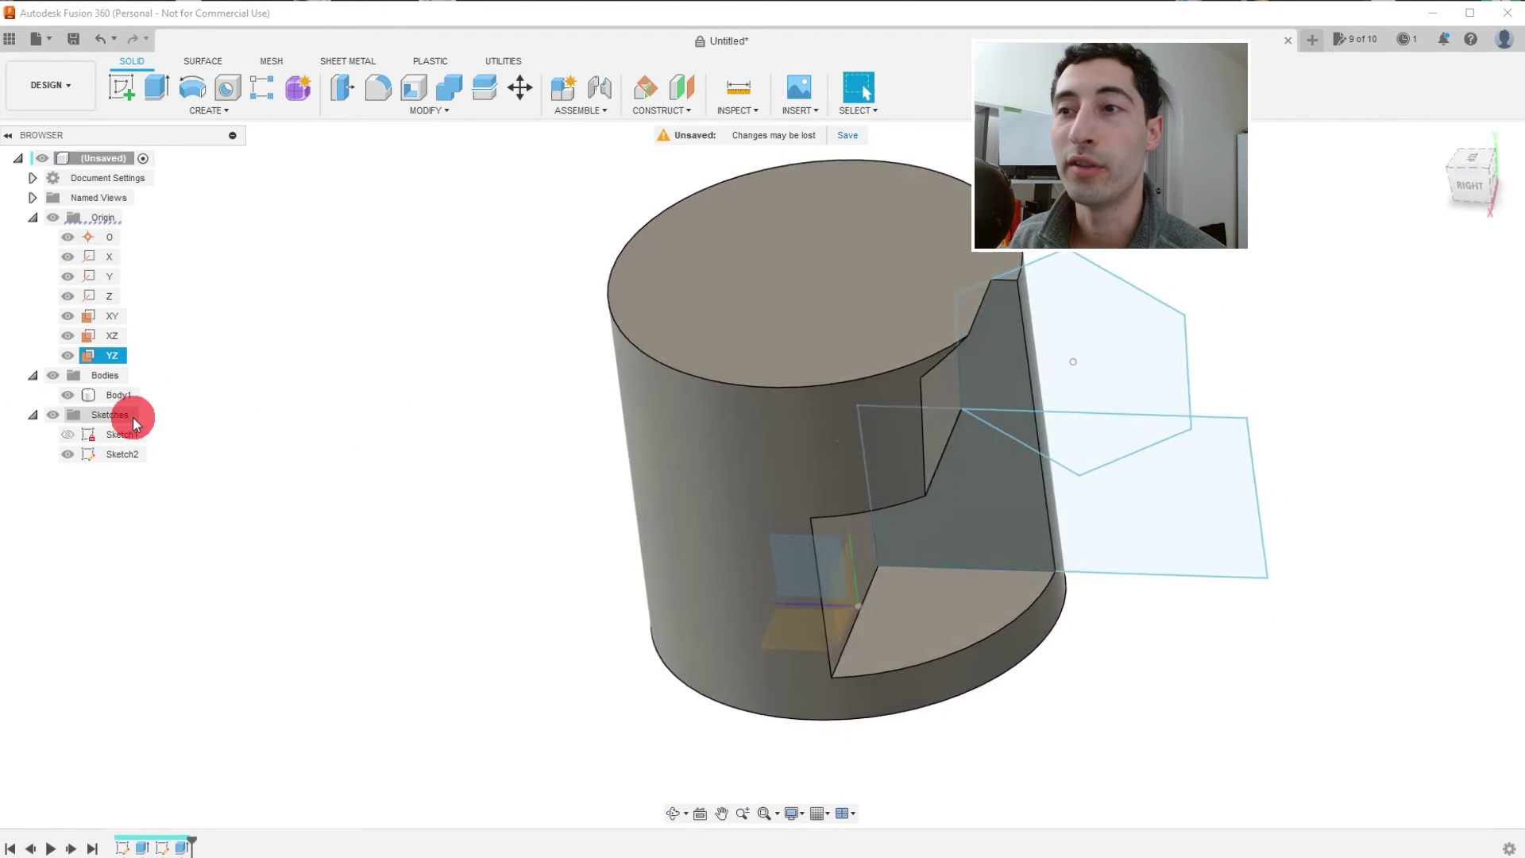
shift+middle_drag(132, 417, 237, 721)
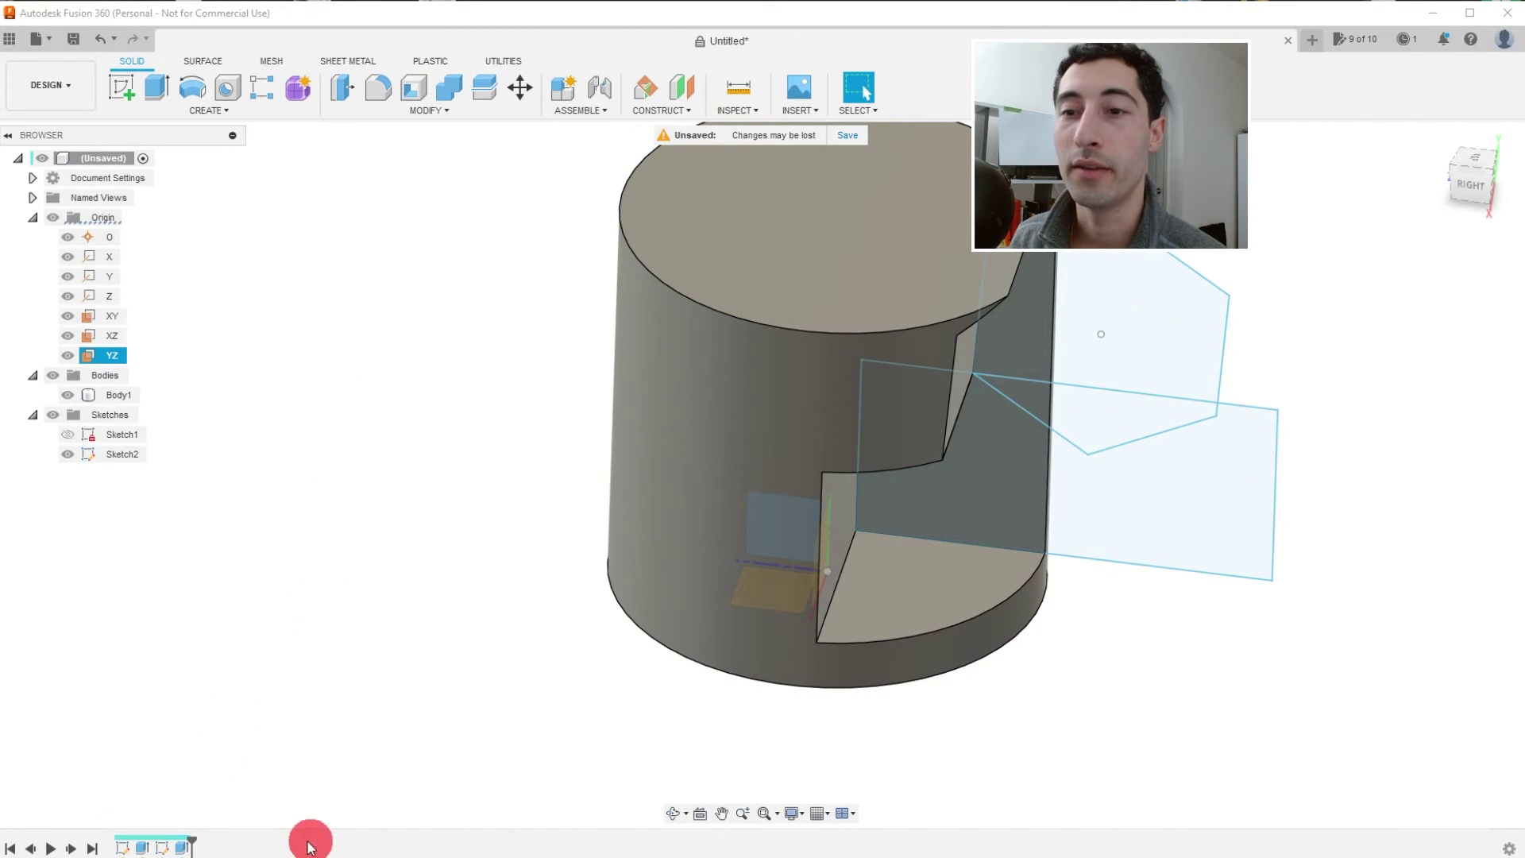
Edit the rectangle-and-hexagon cut extrusion so that its direction is Symmetric about the sketch plane.
drag(189, 842, 244, 847)
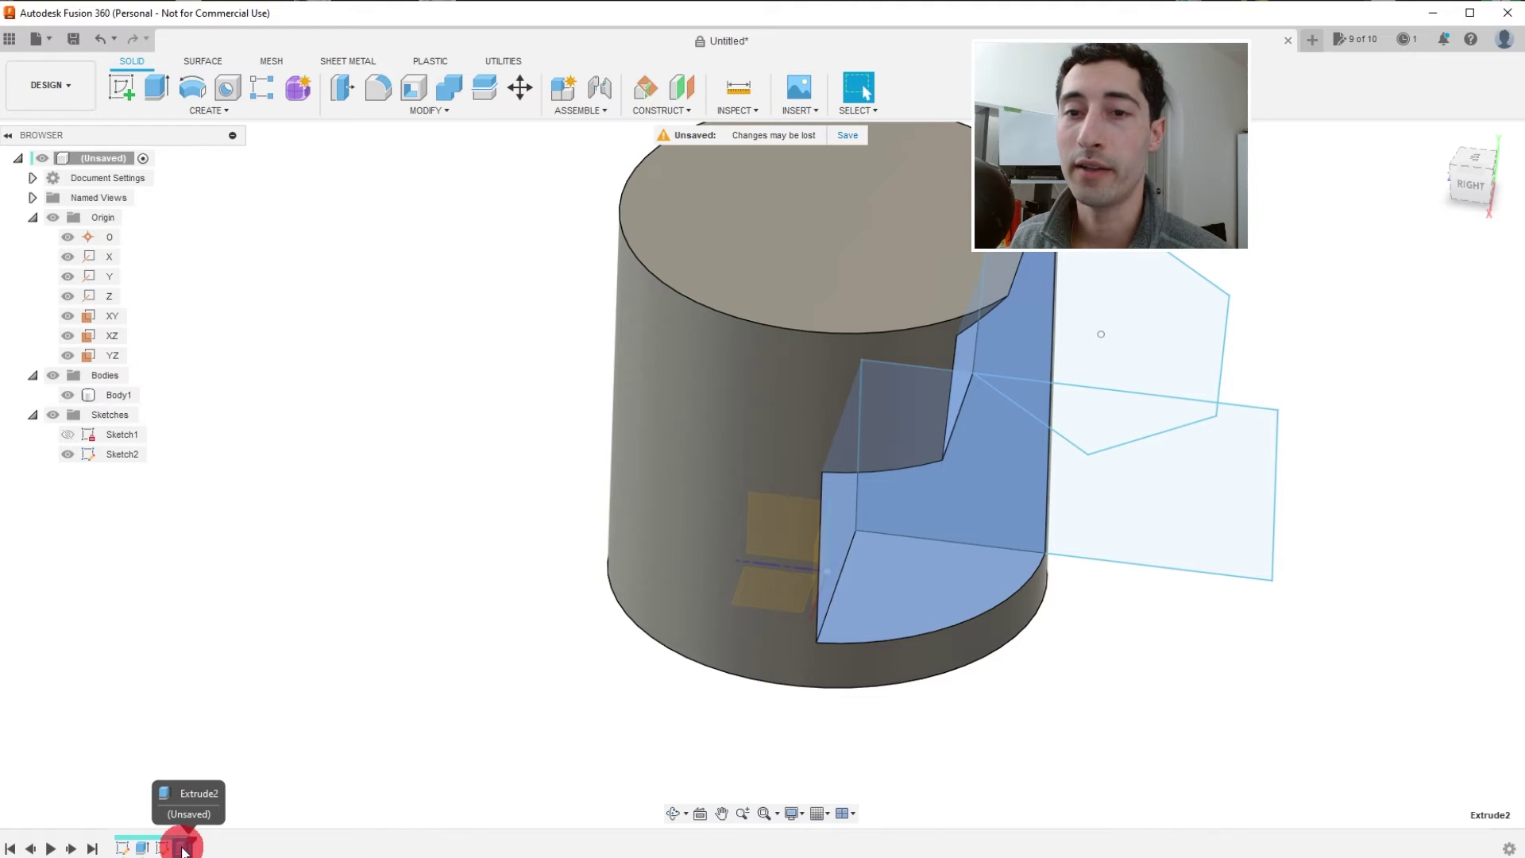
right_click(181, 850)
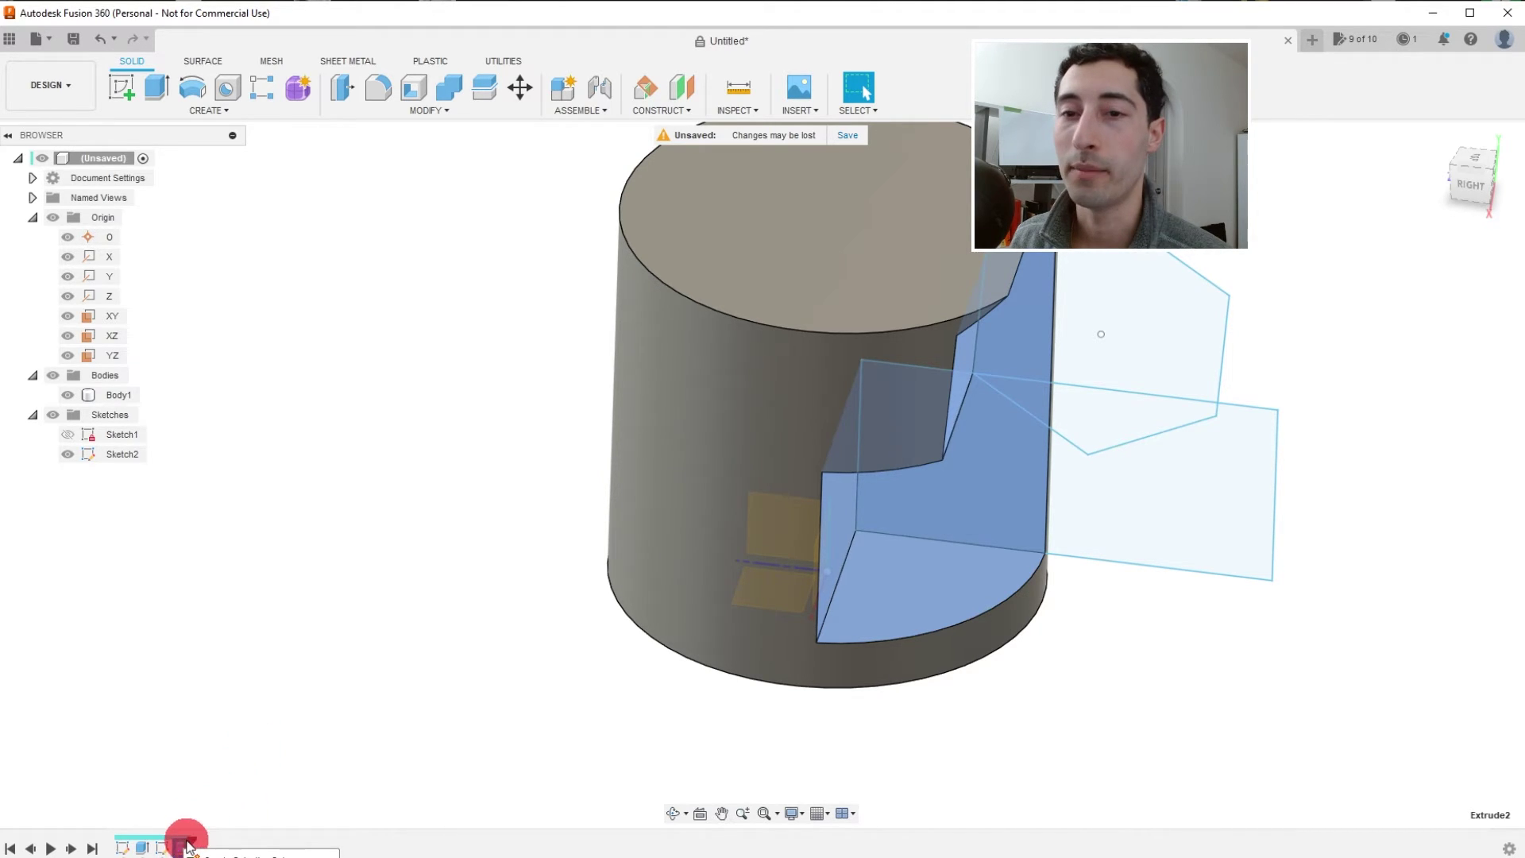
click(188, 847)
click(187, 846)
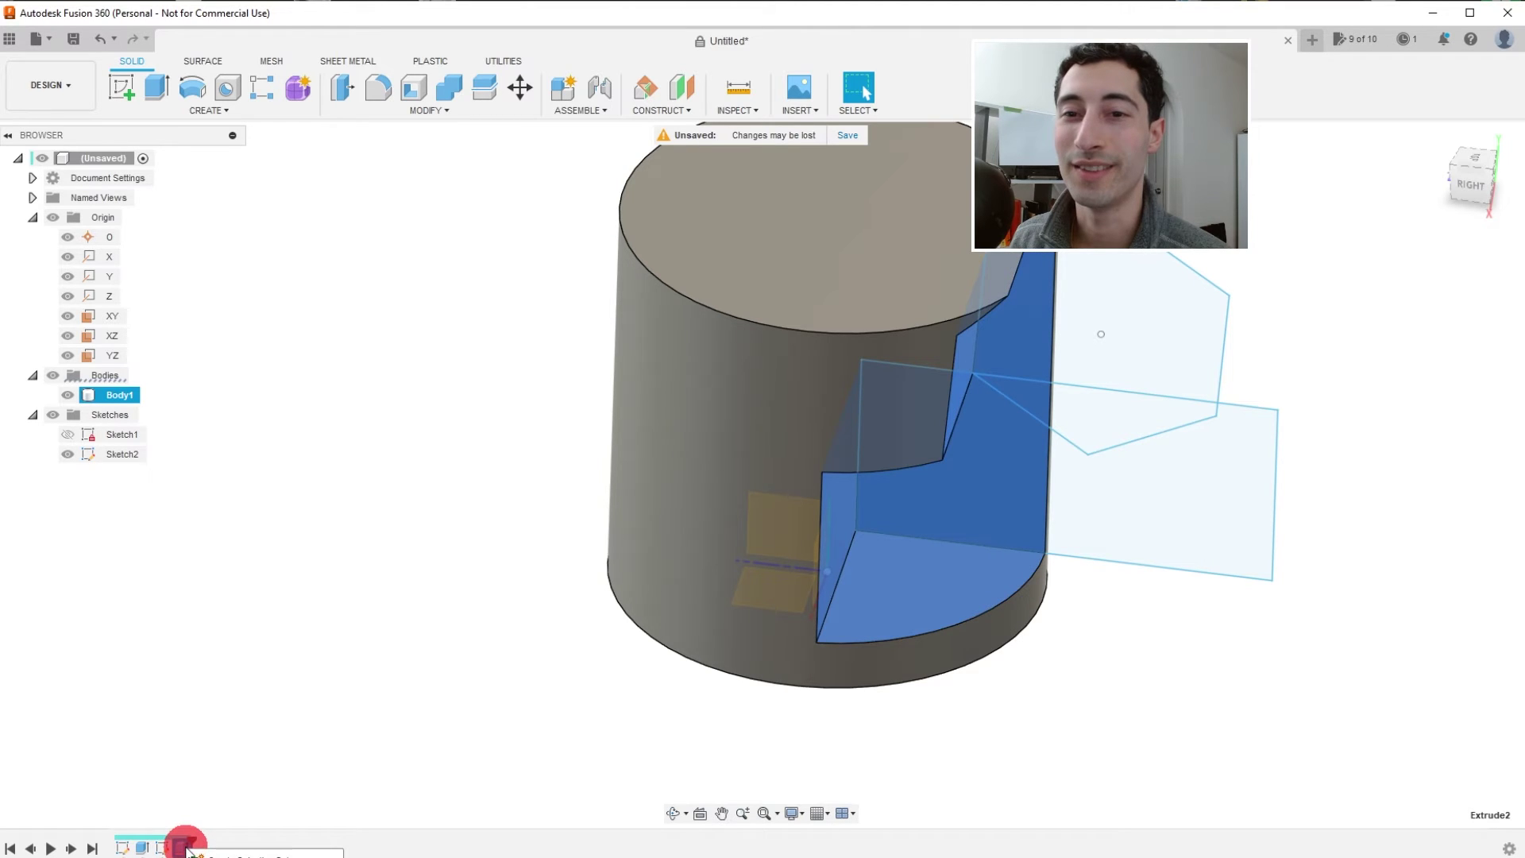
double_click(182, 847)
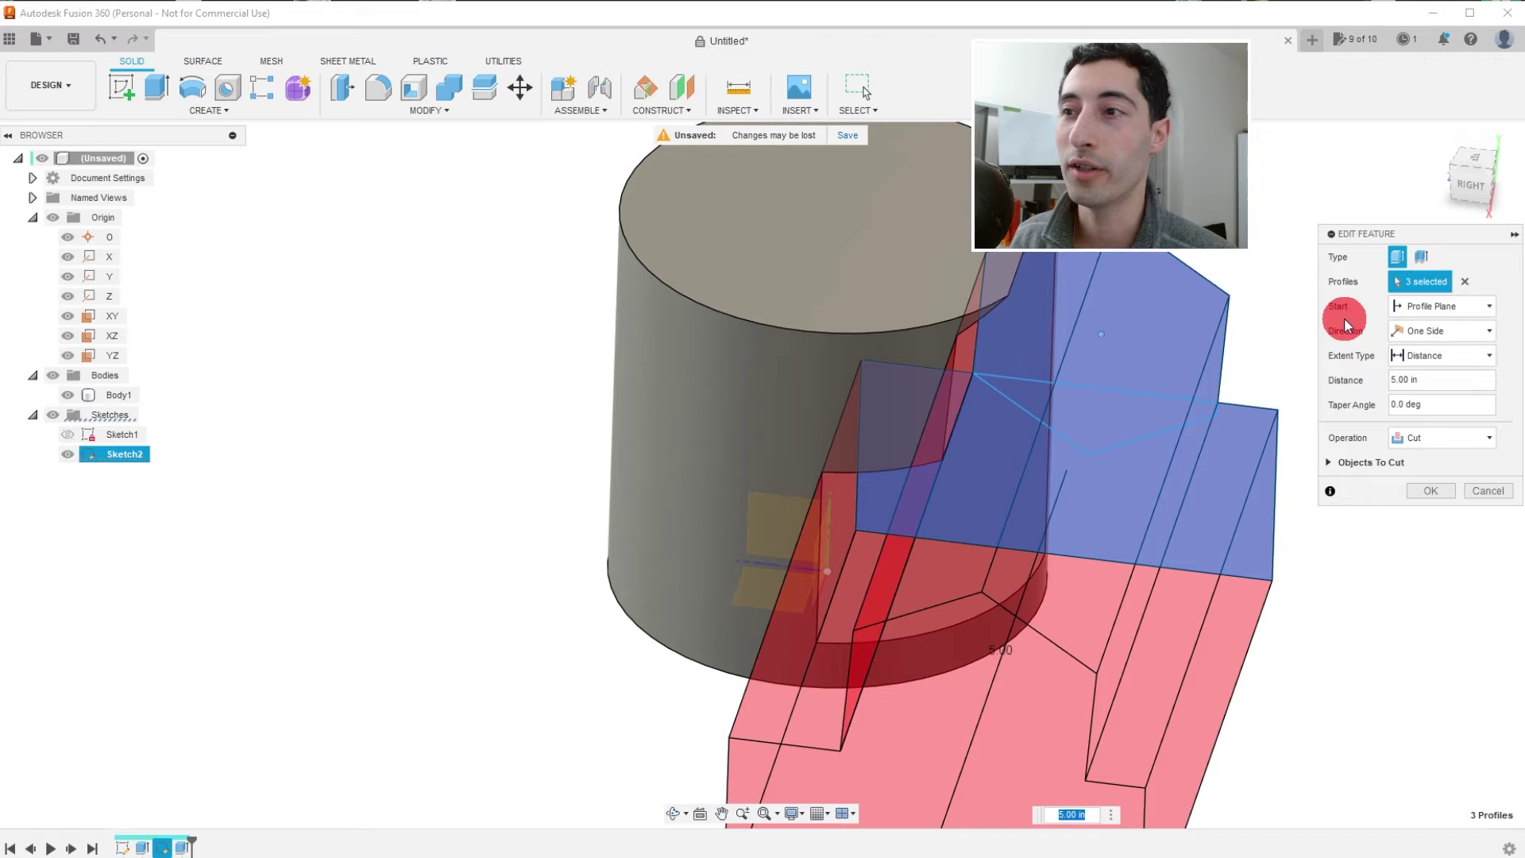
click(1427, 331)
click(1348, 334)
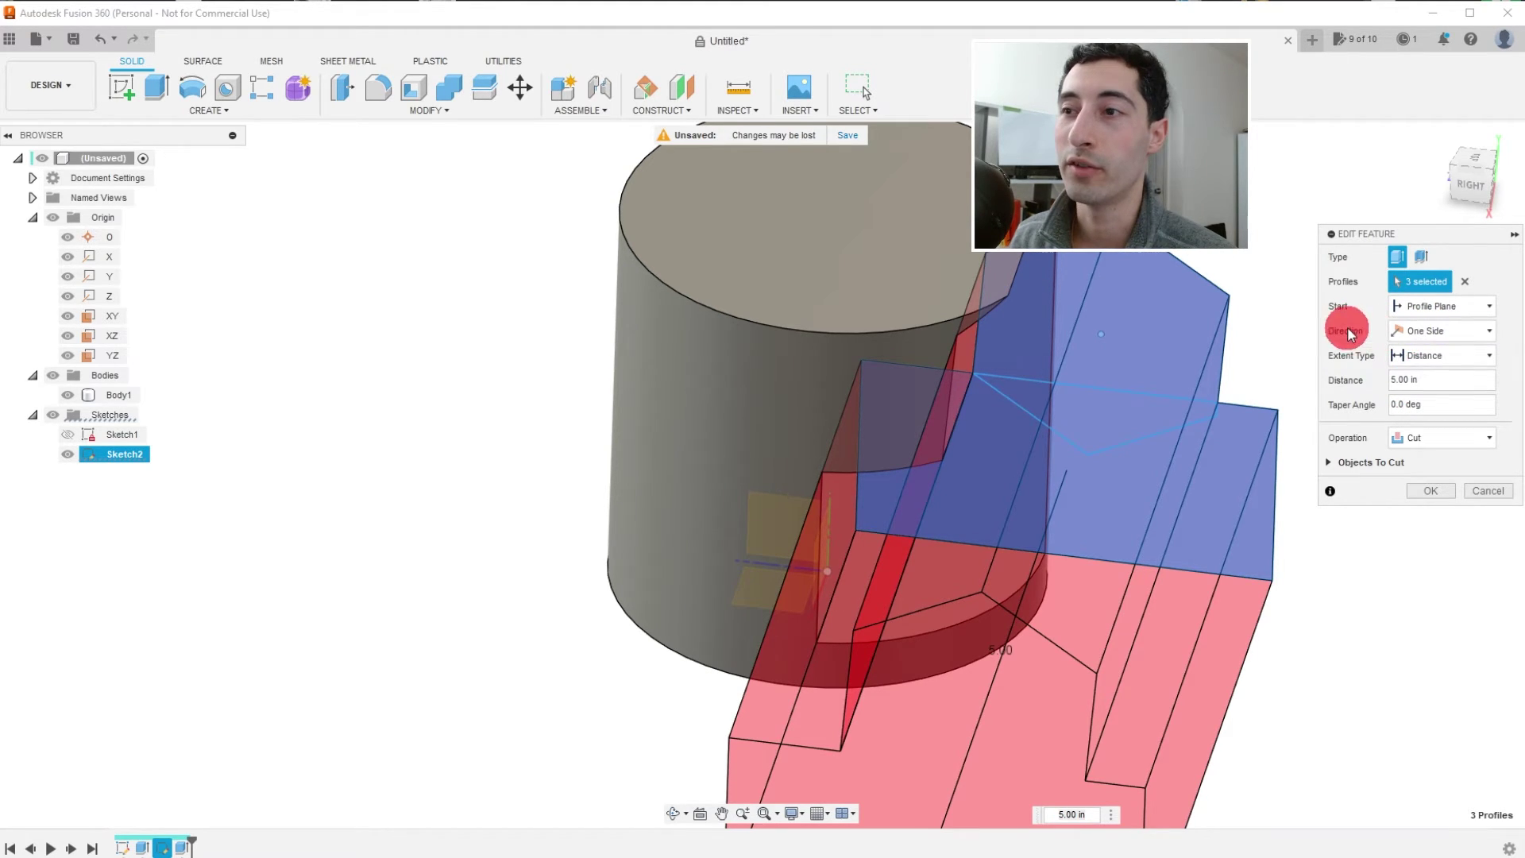
click(1444, 331)
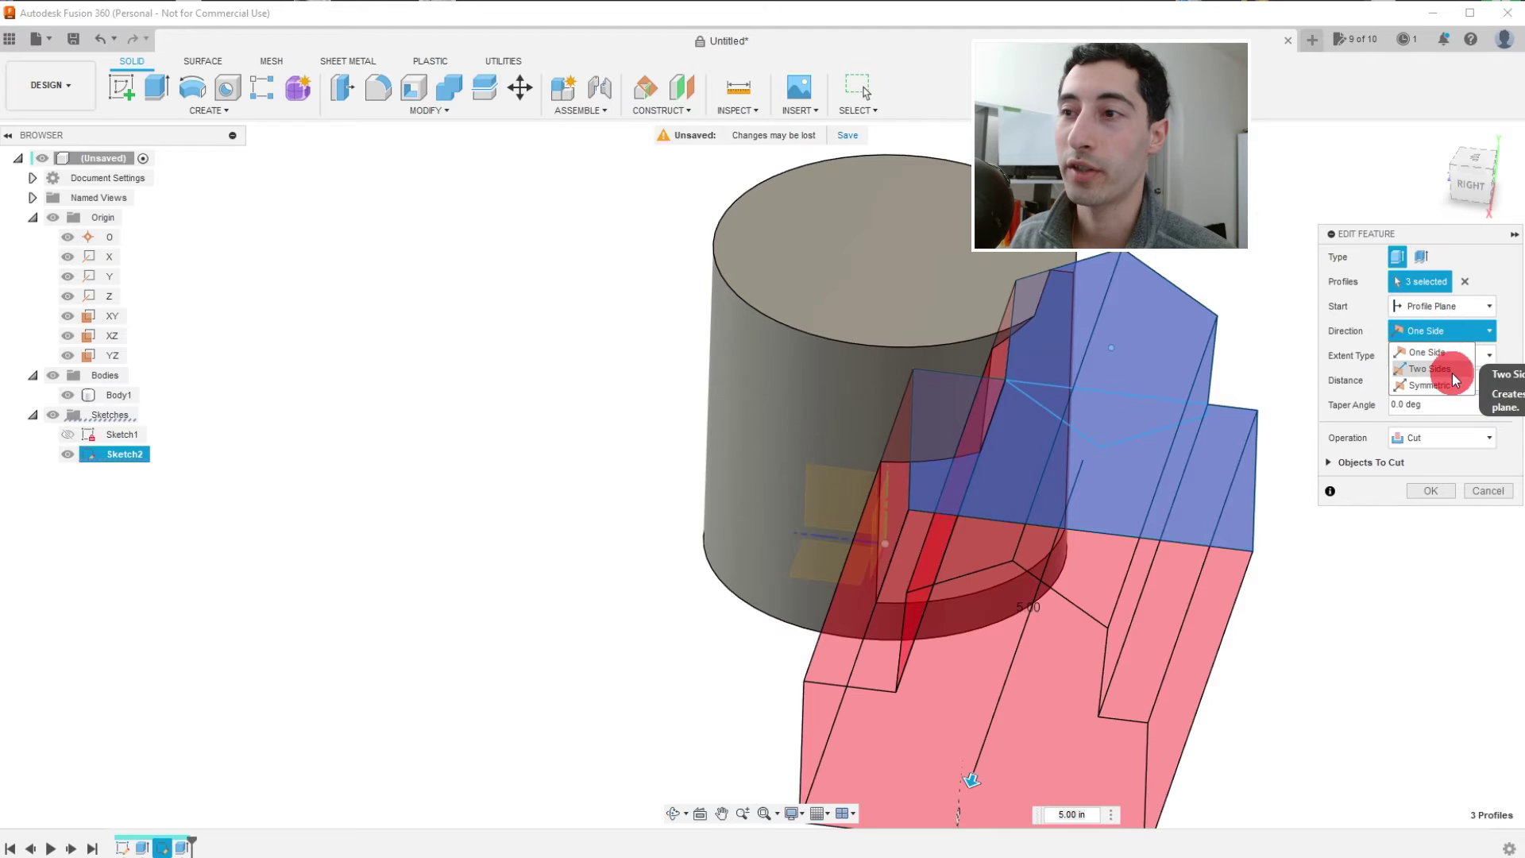
click(1451, 385)
scroll(1188, 540, down, 3)
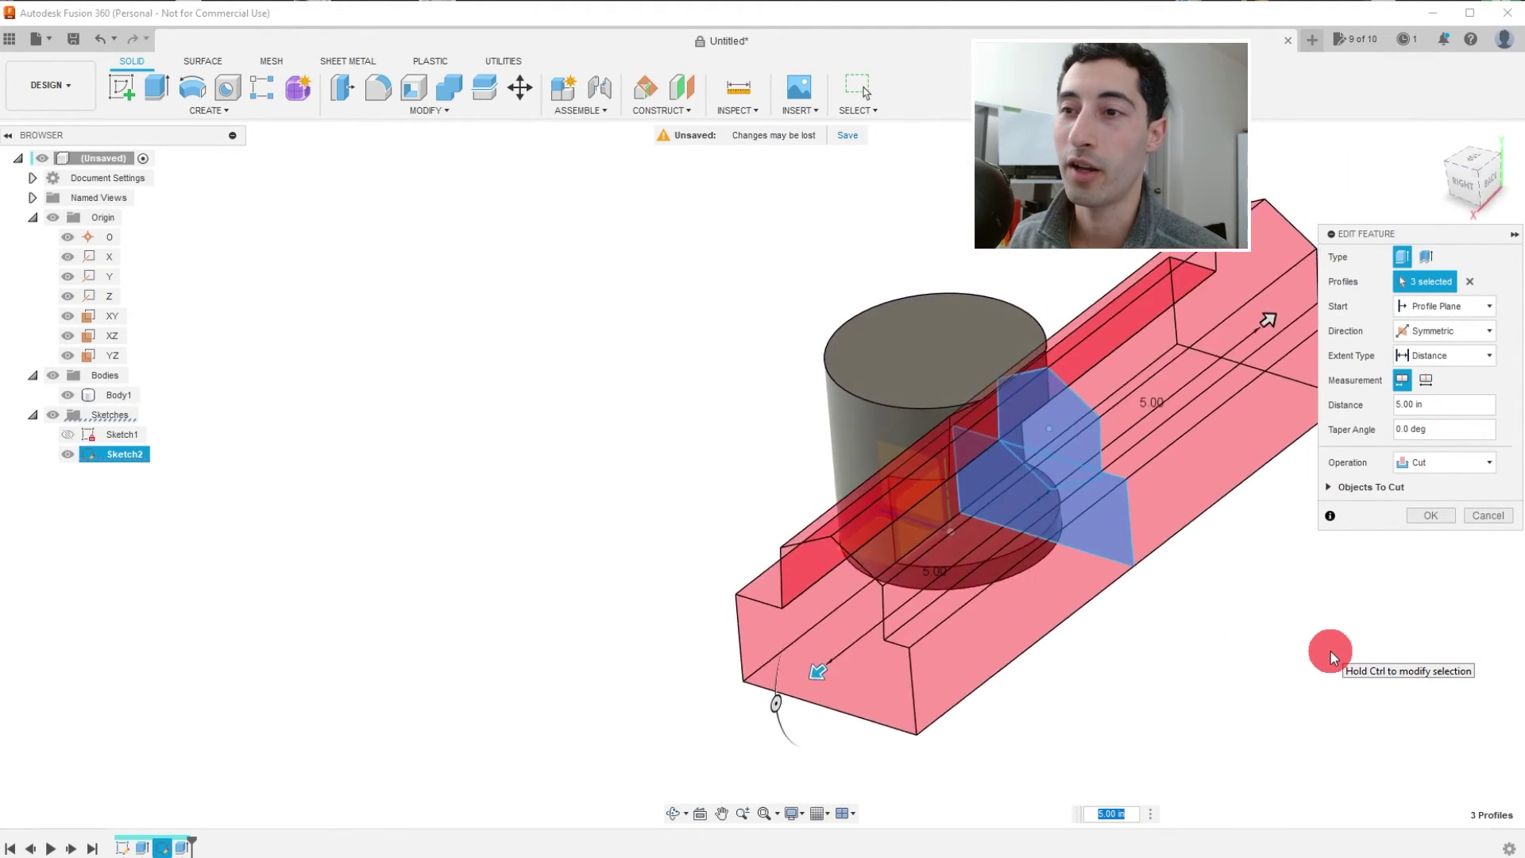
shift+middle_drag(1331, 651, 1336, 626)
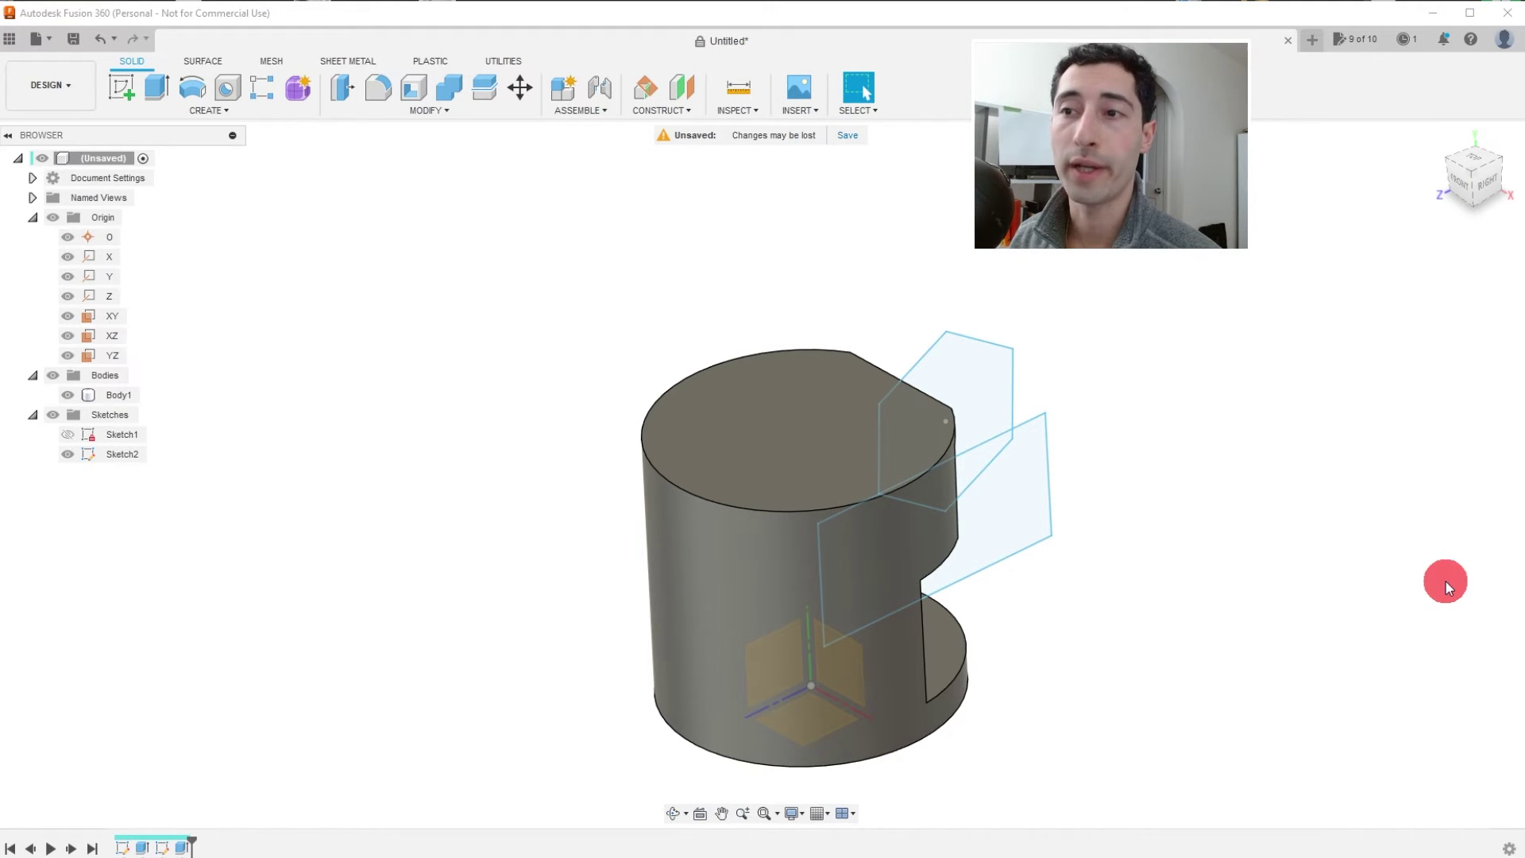
Start a new sketch on the YZ origin plane.
shift+middle_drag(1332, 563, 1332, 562)
click(921, 427)
click(371, 209)
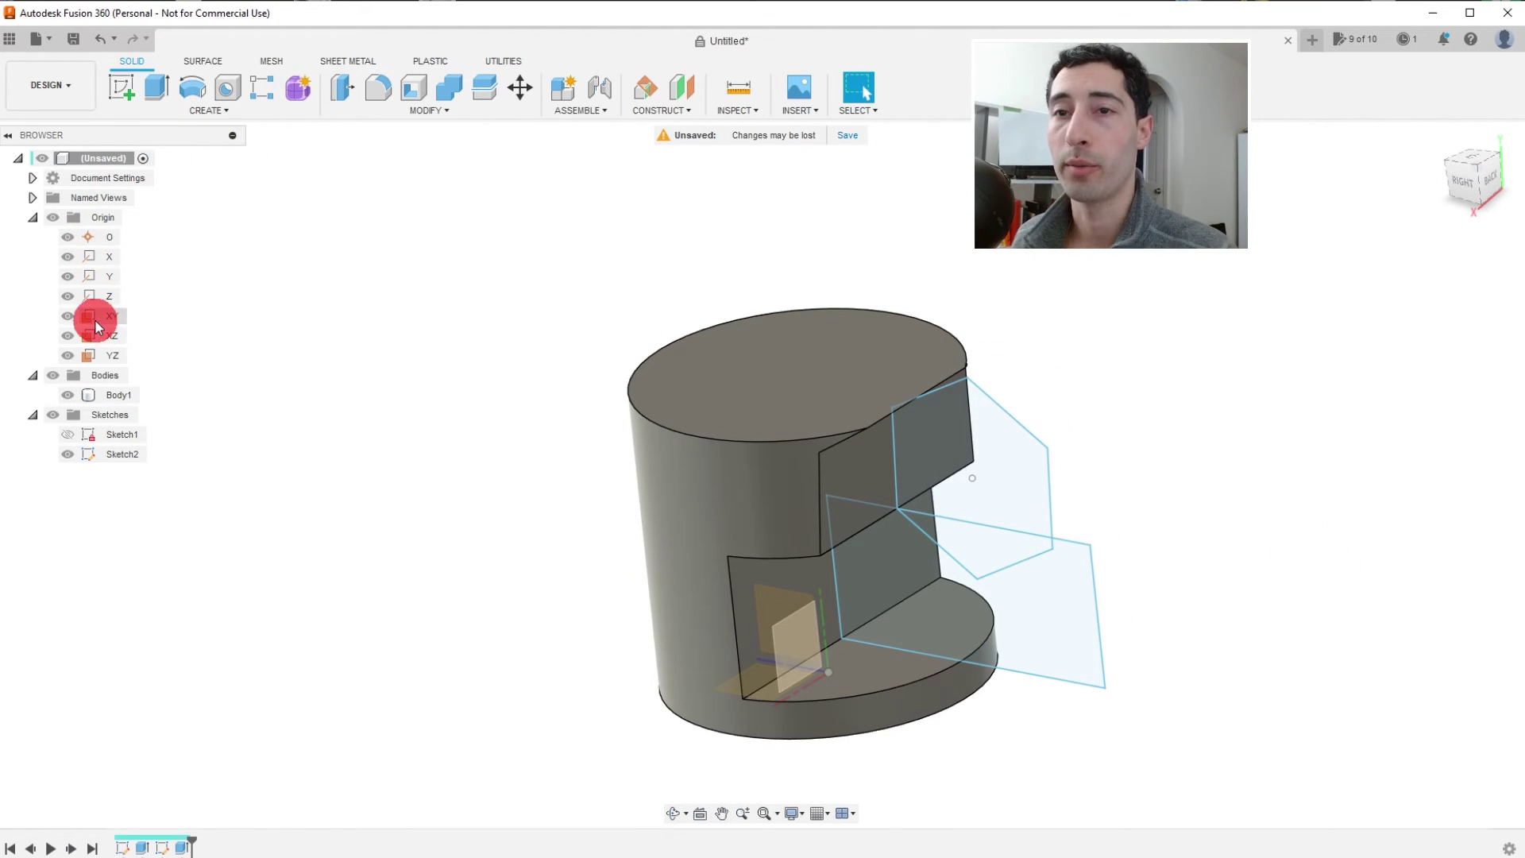
click(98, 359)
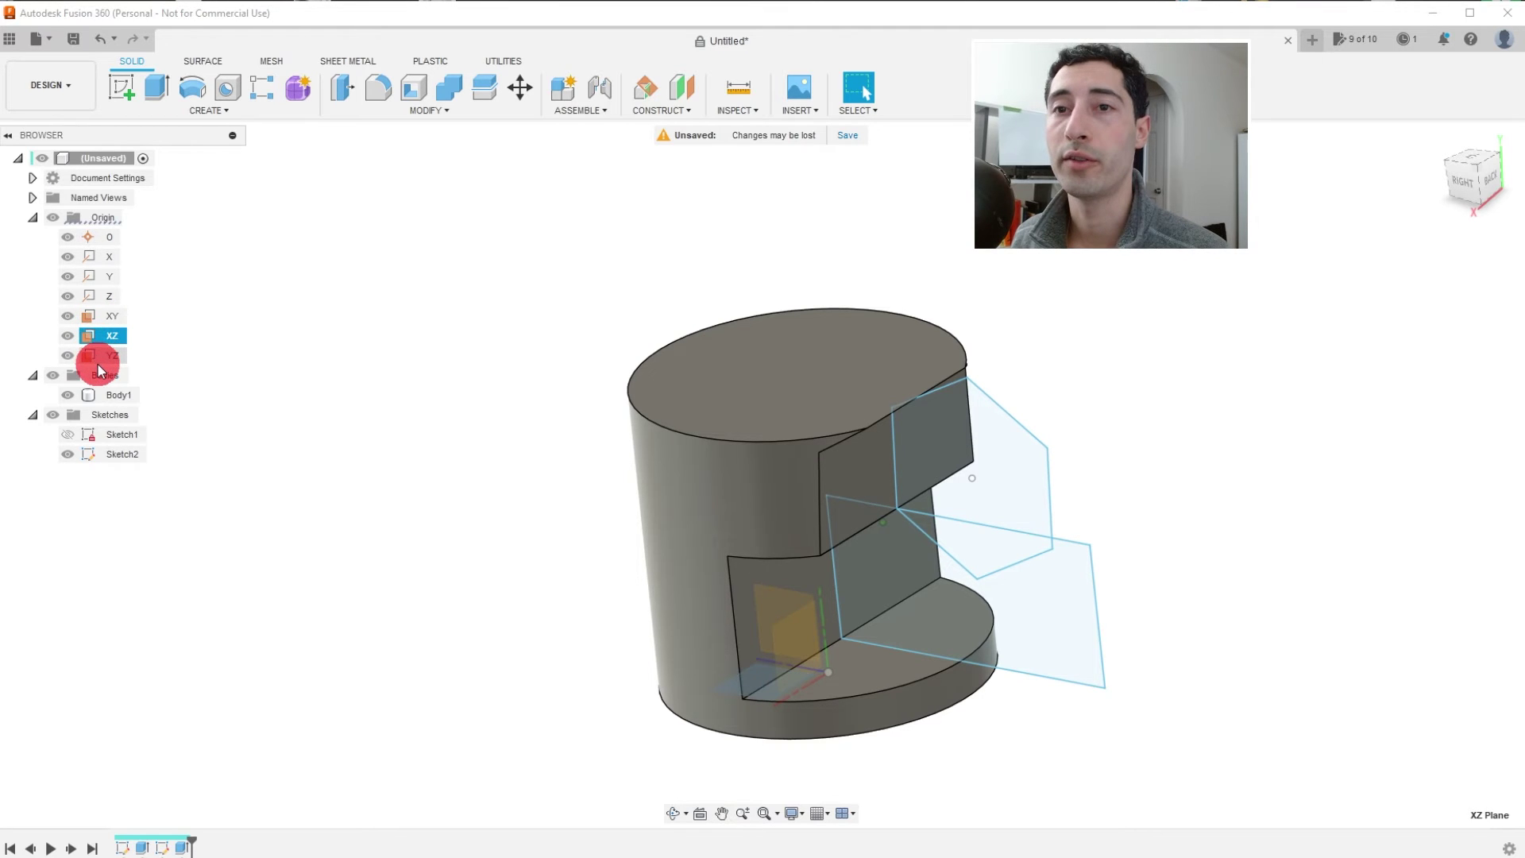
mouse_move(446, 511)
shift+middle_down()
mouse_move(505, 539)
mouse_move(498, 526)
shift+middle_up()
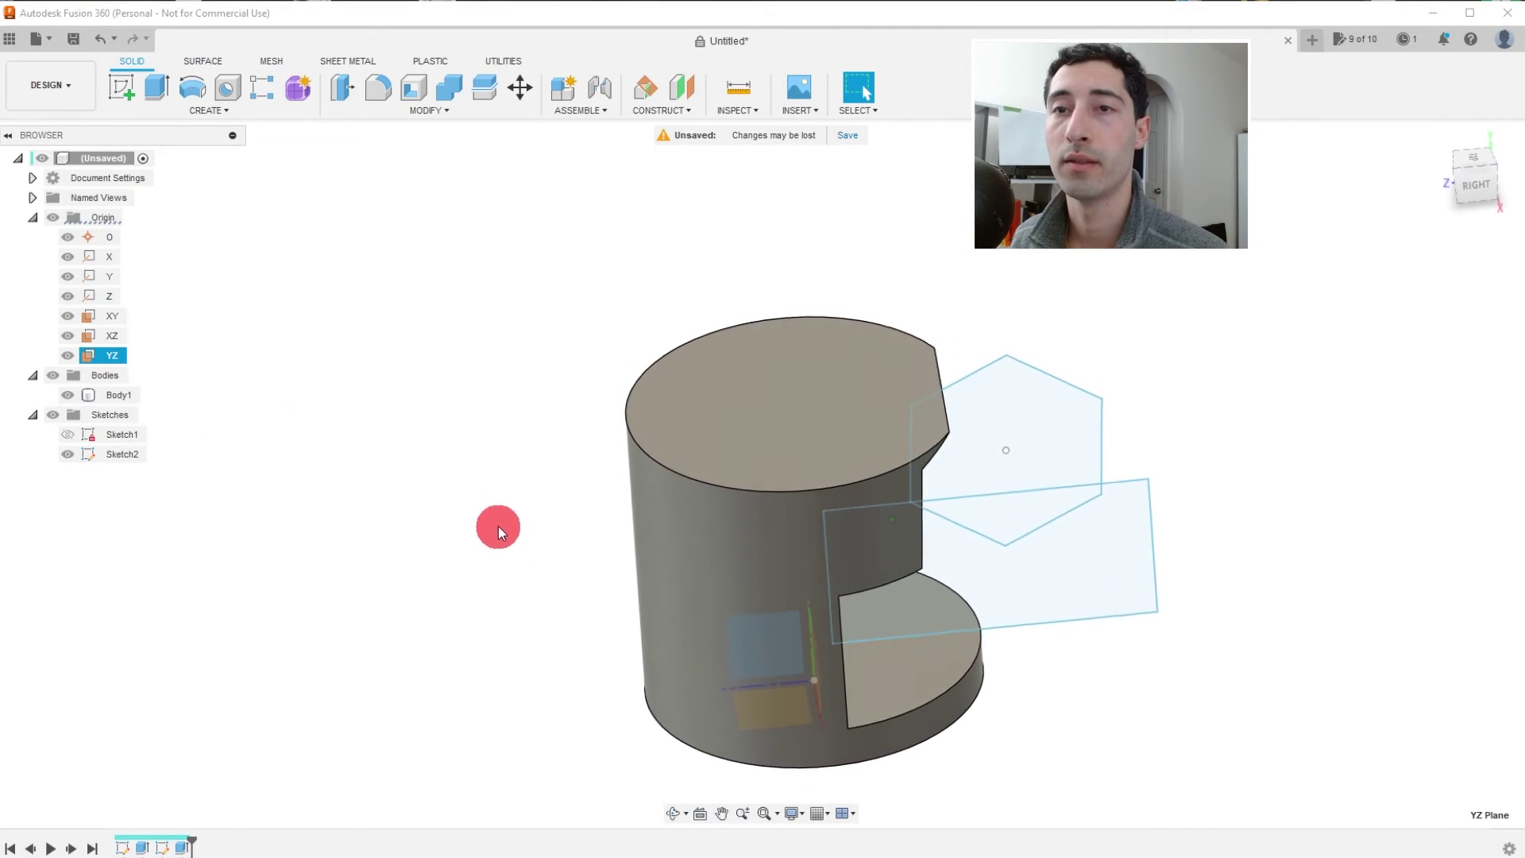
click(124, 93)
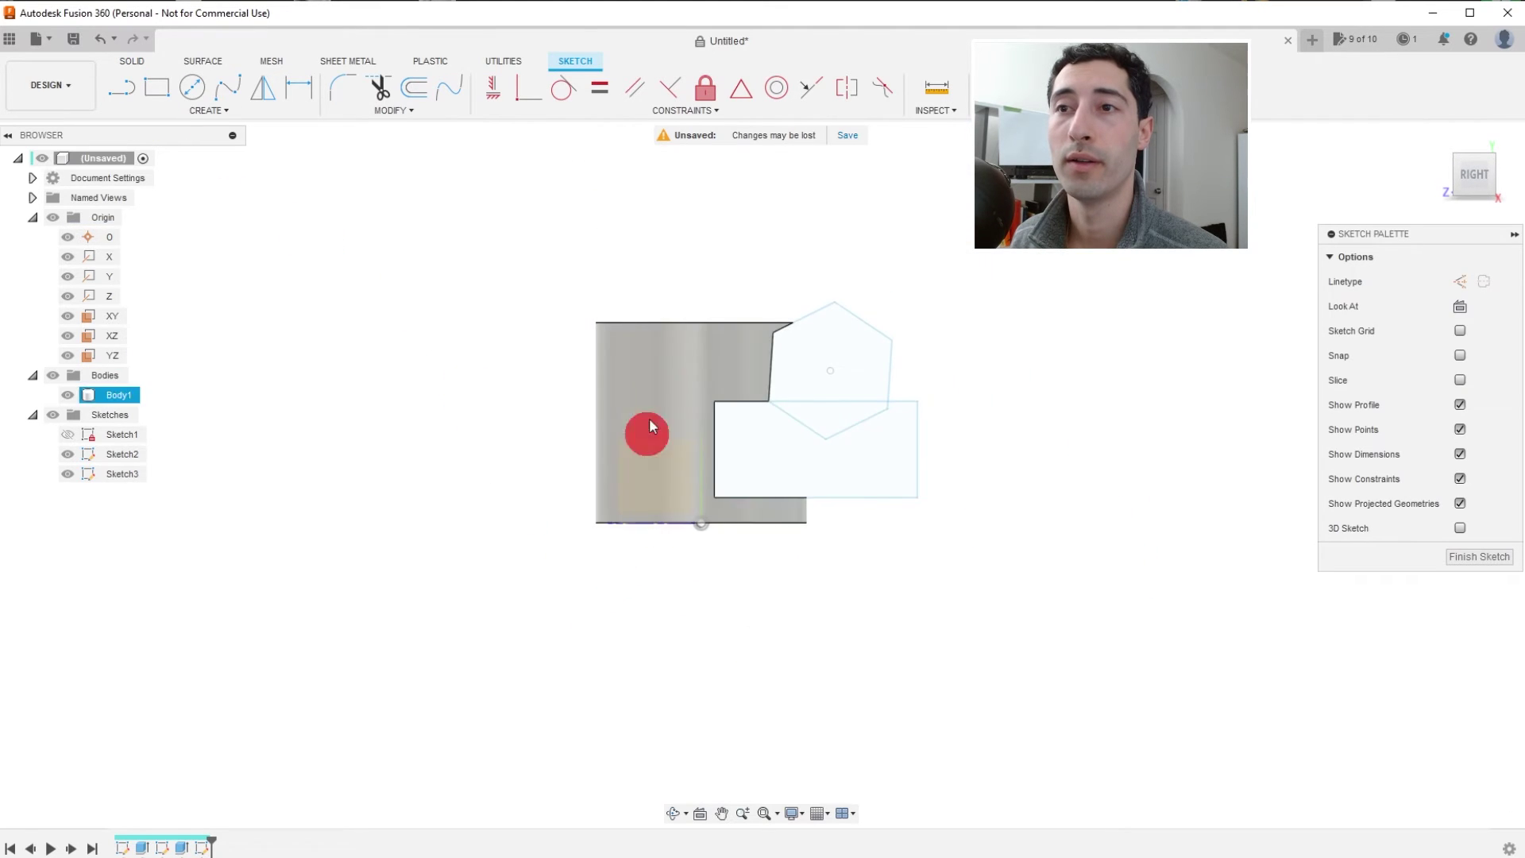
Draw a vertical line from the origin up to a point well above the cylinder's top face.
click(125, 89)
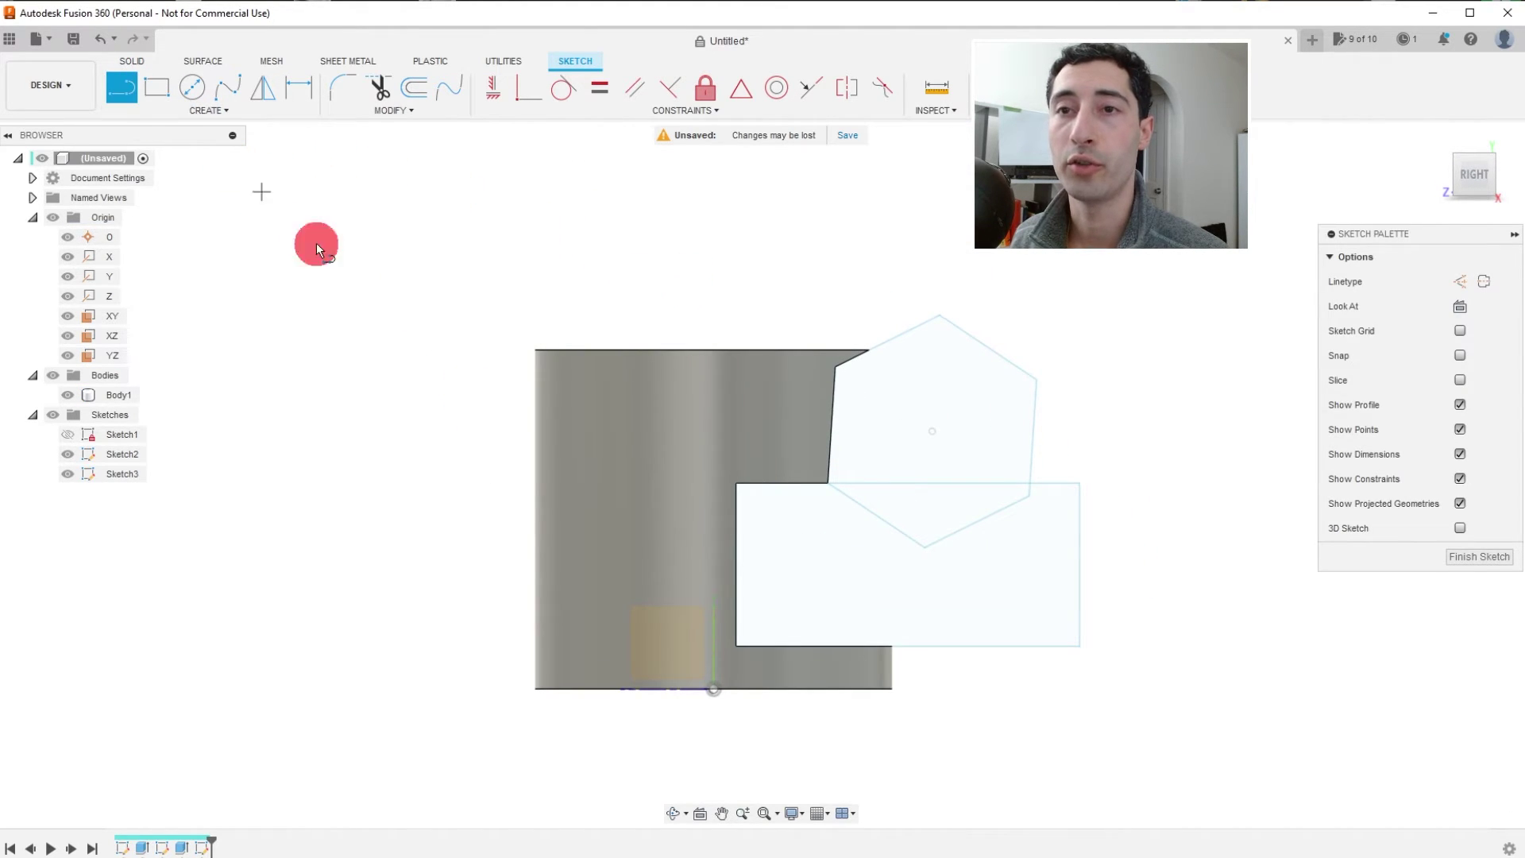
click(718, 689)
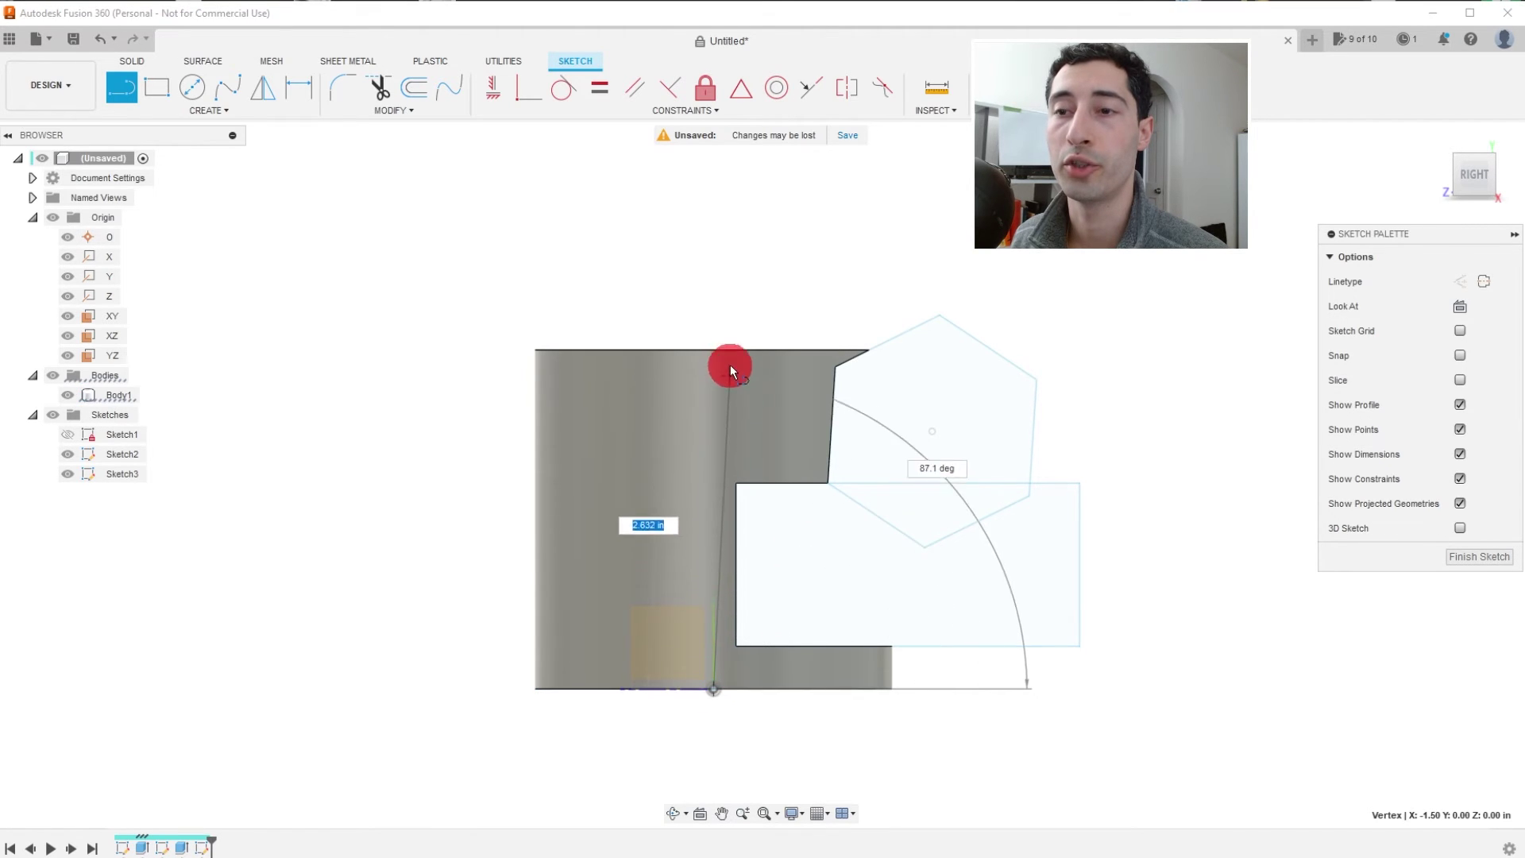
click(714, 199)
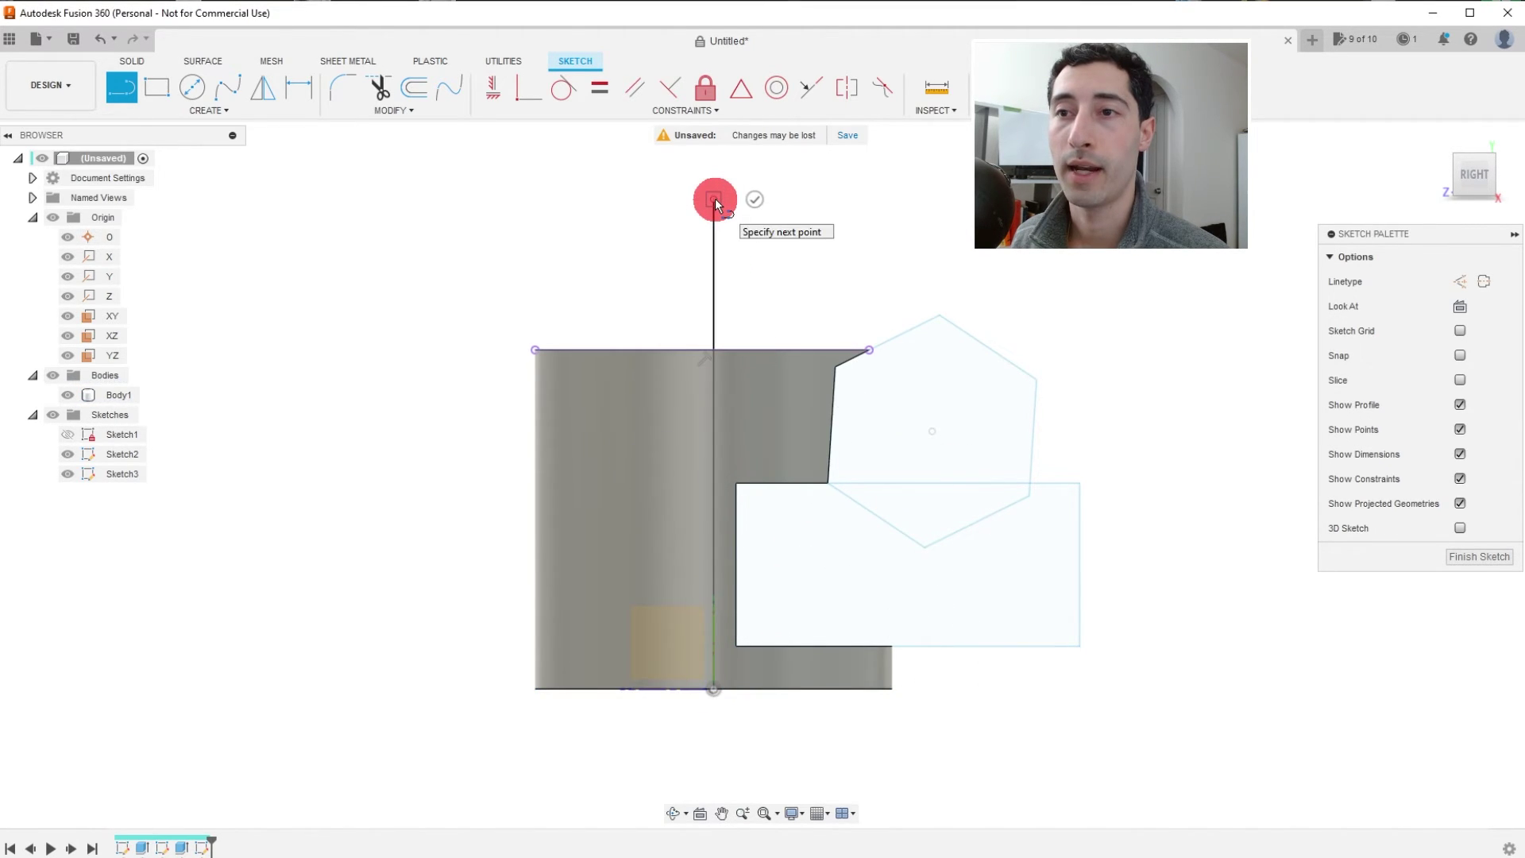
key(Escape)
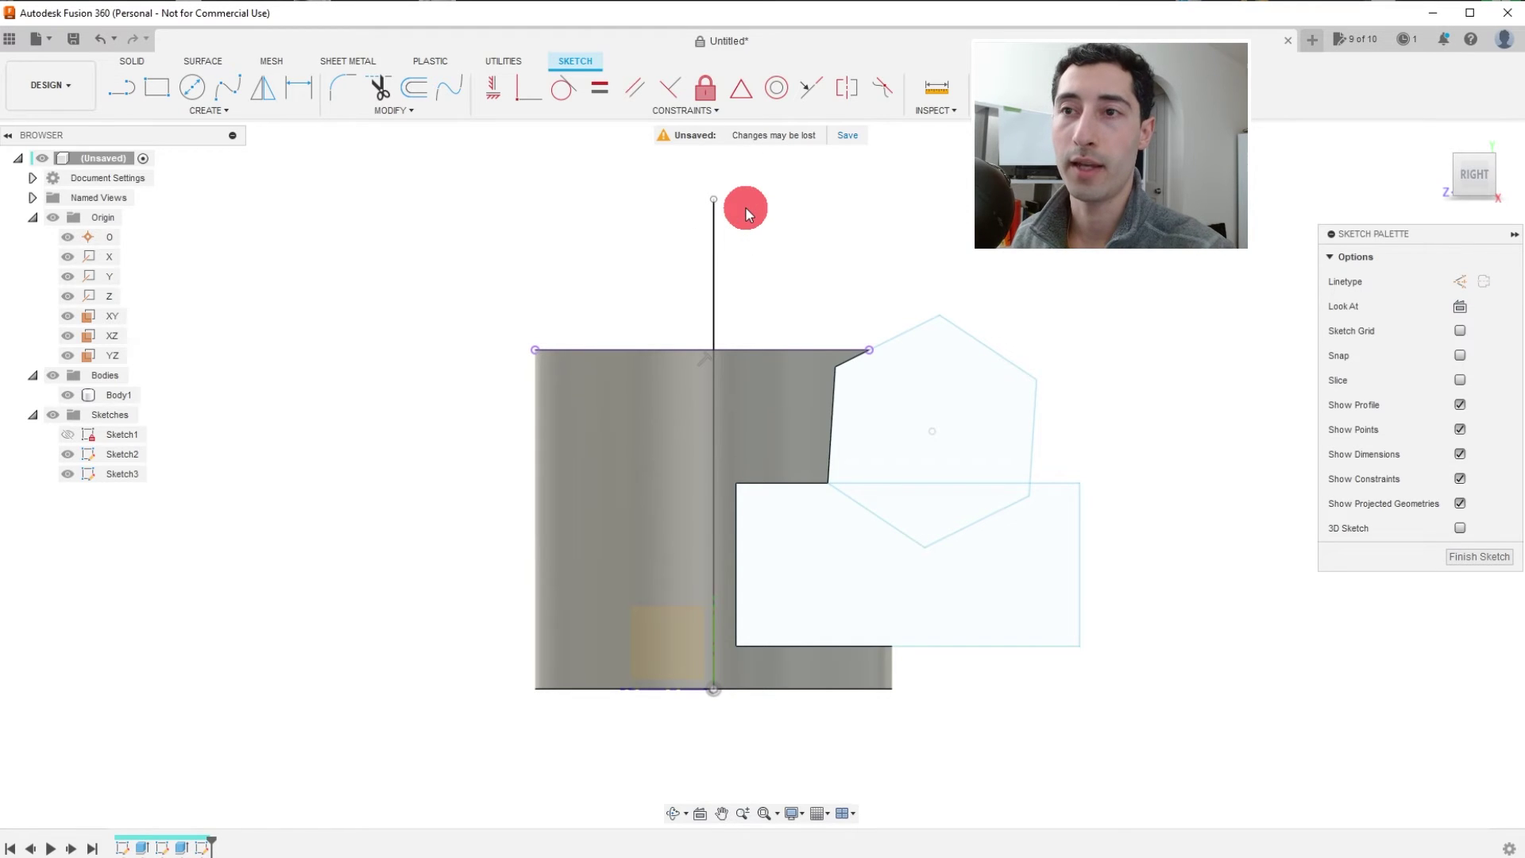
Draw two connected 3-point arcs from the vertical line's upper end, curving outward around the hexagon to just beyond the rectangle's outer side.
click(224, 106)
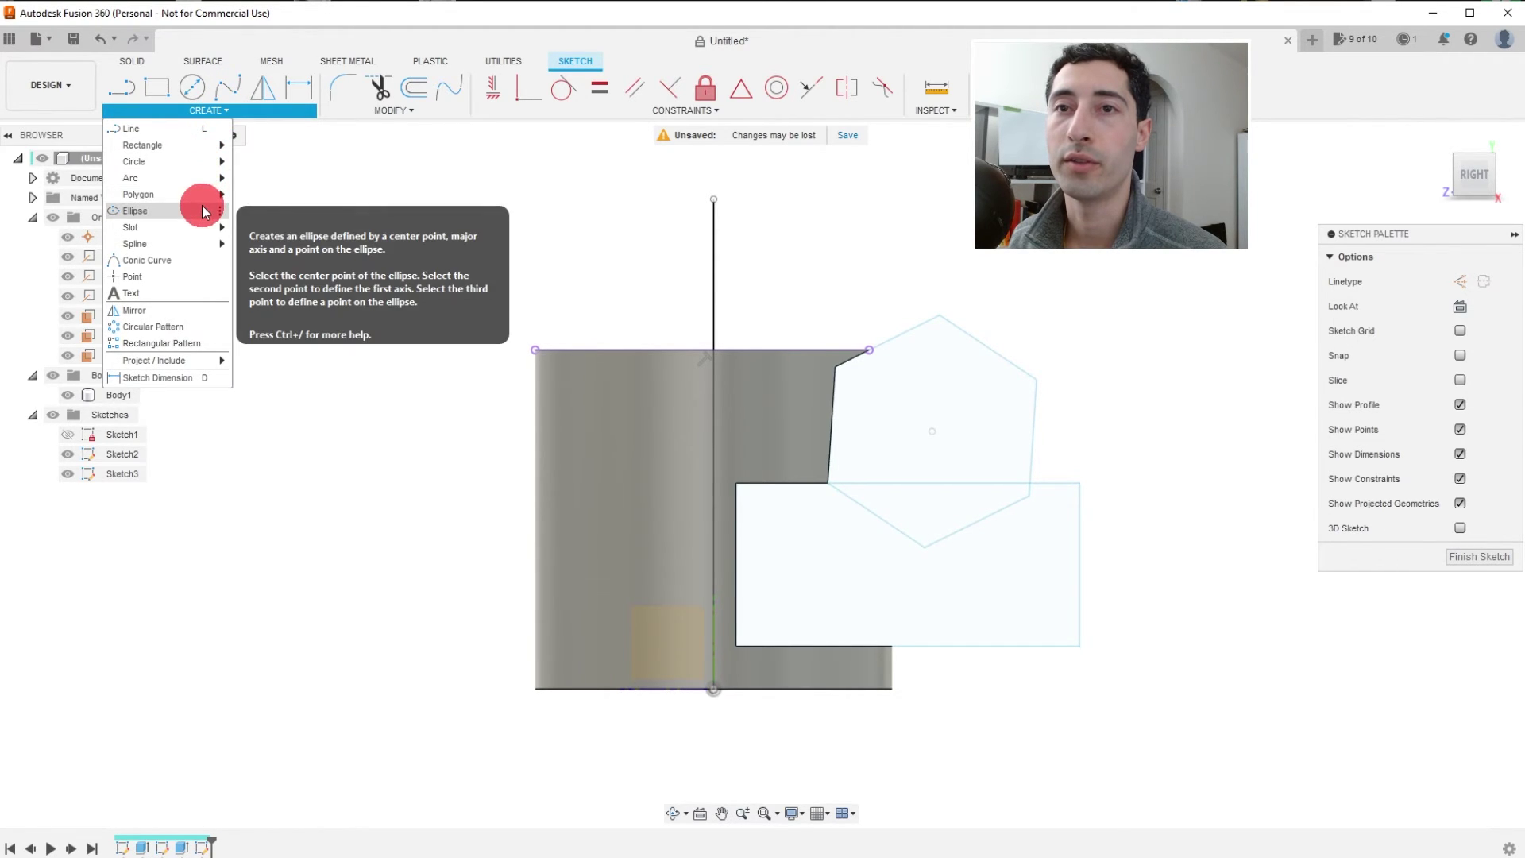
mouse_move(204, 176)
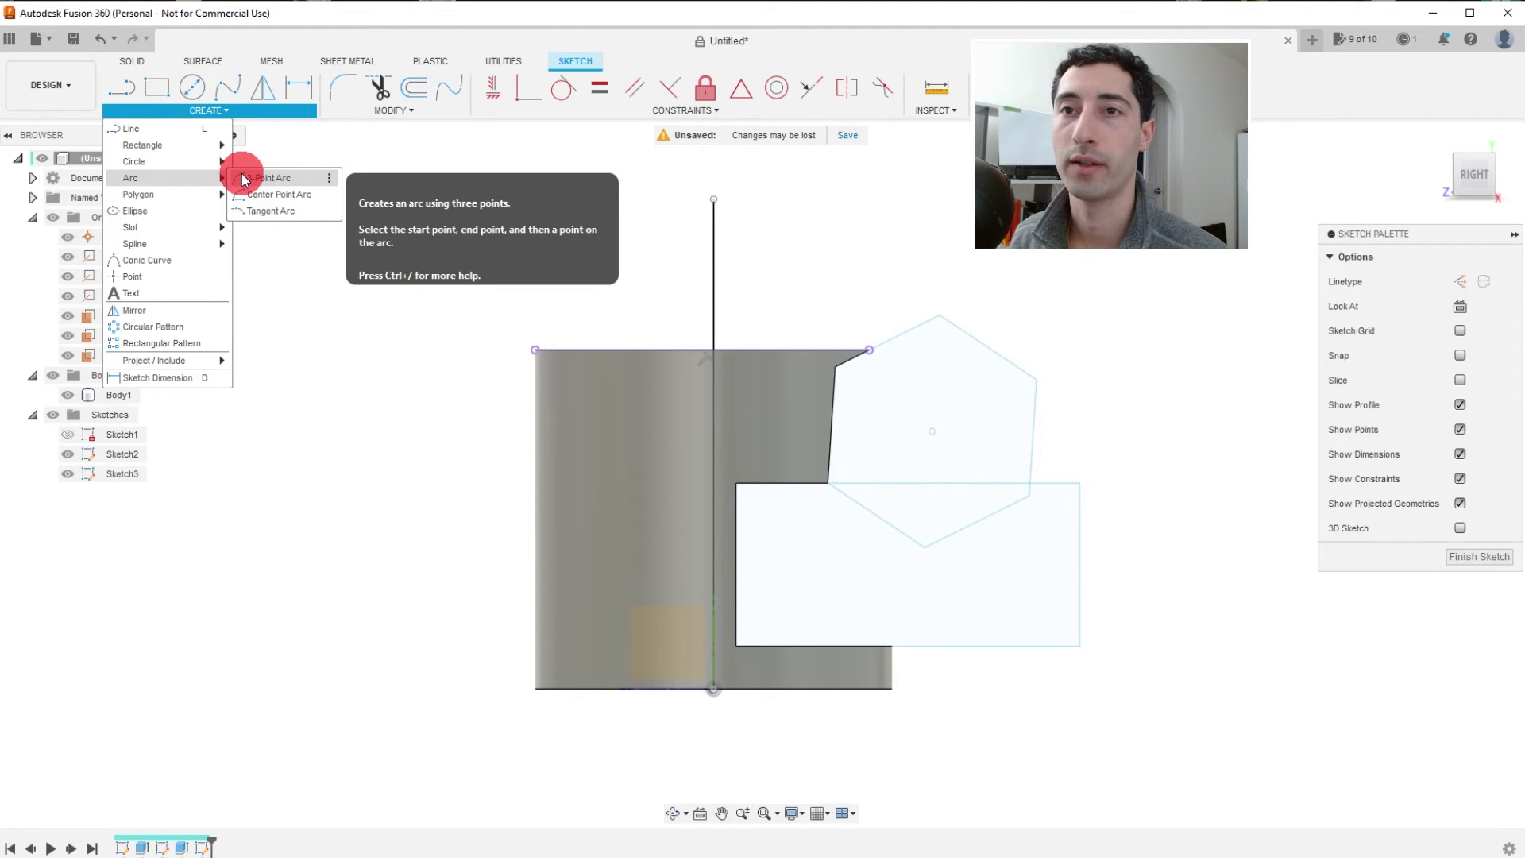
click(244, 179)
click(719, 198)
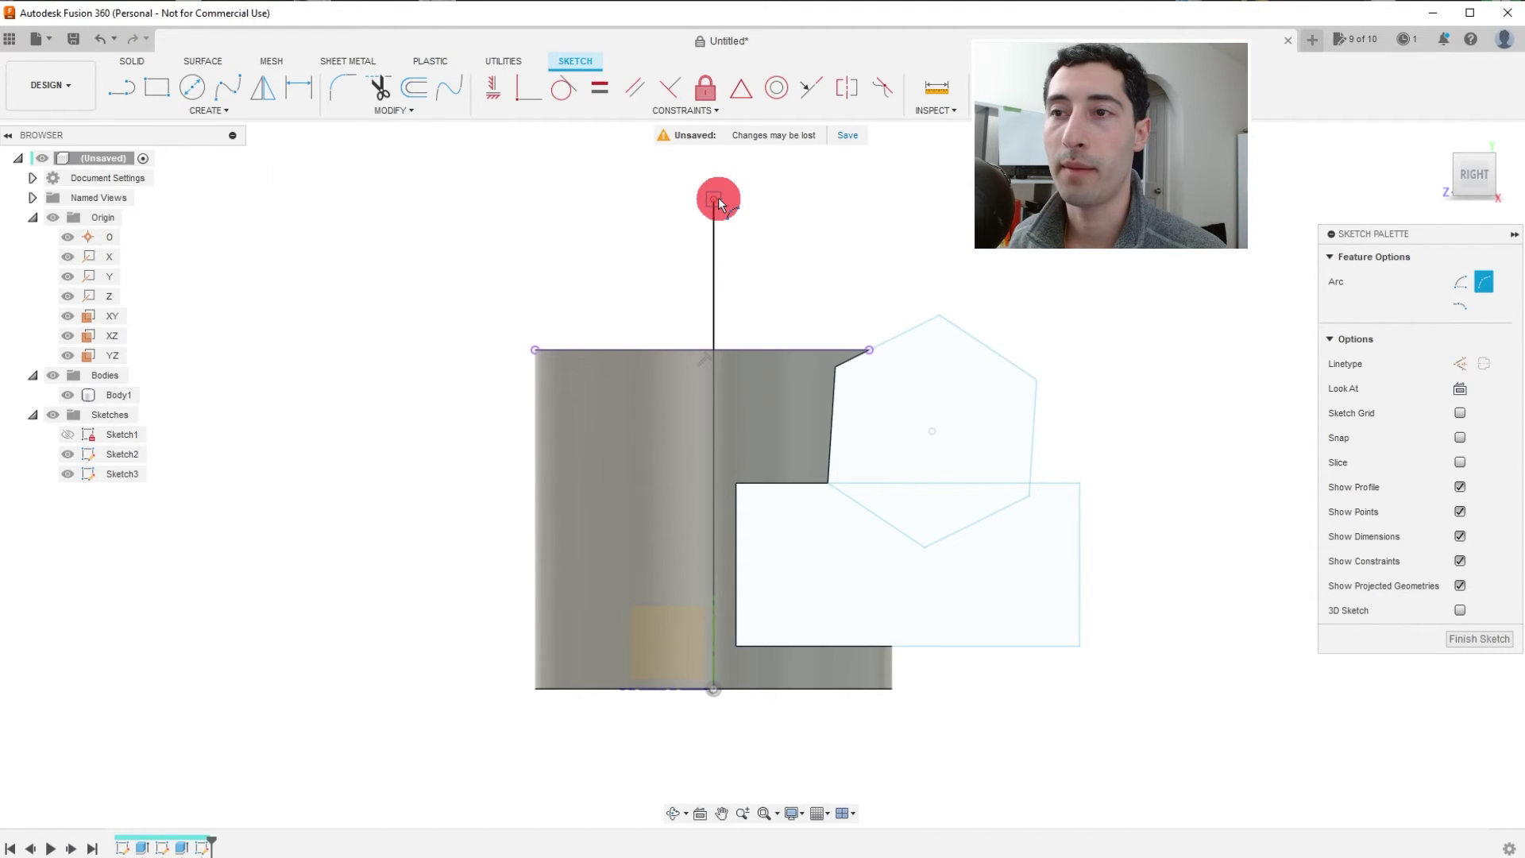
click(960, 263)
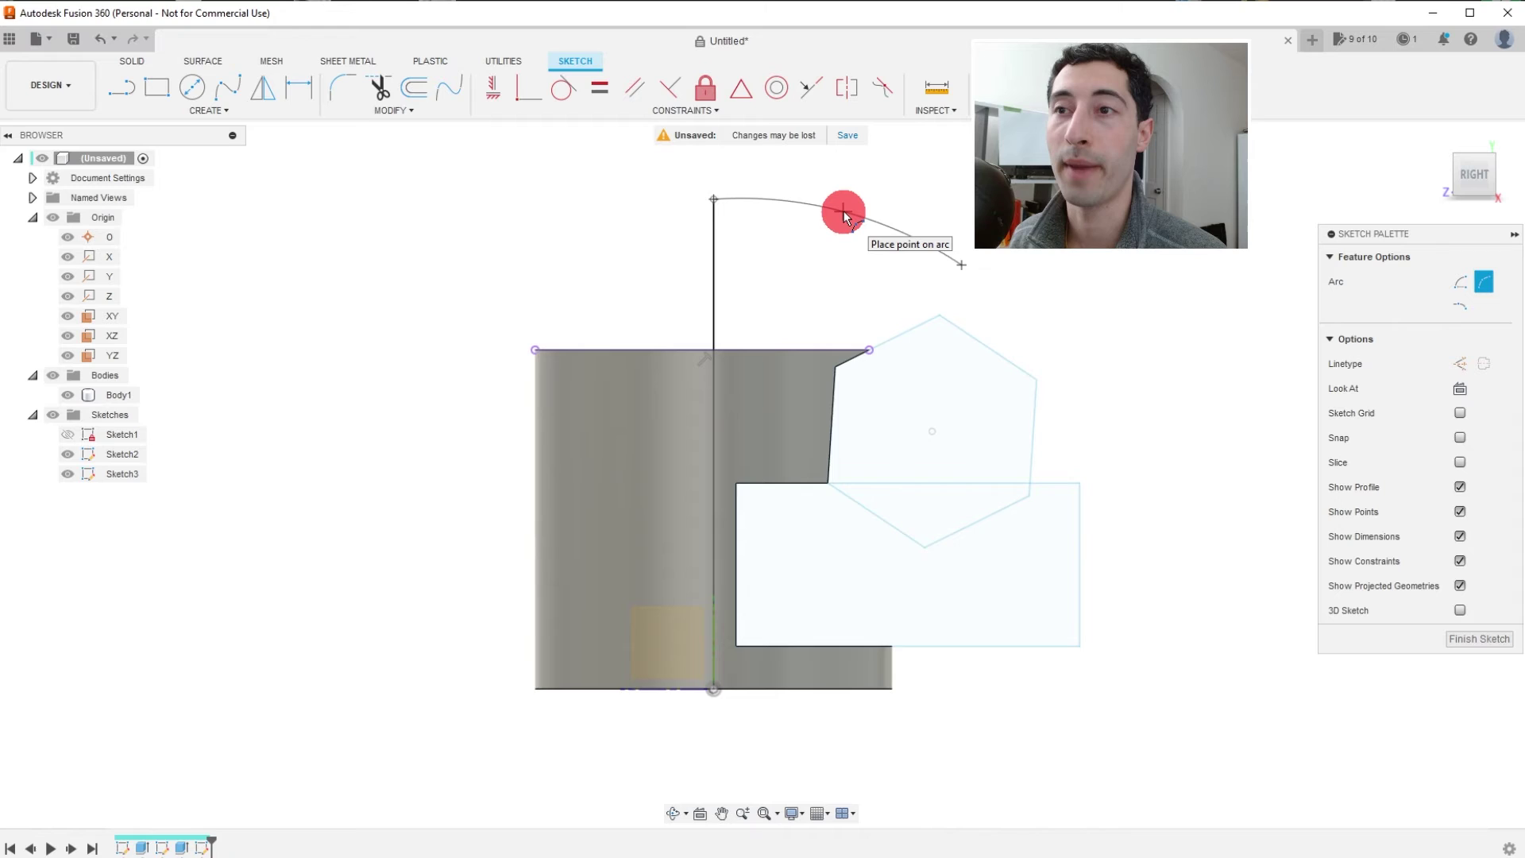
click(843, 214)
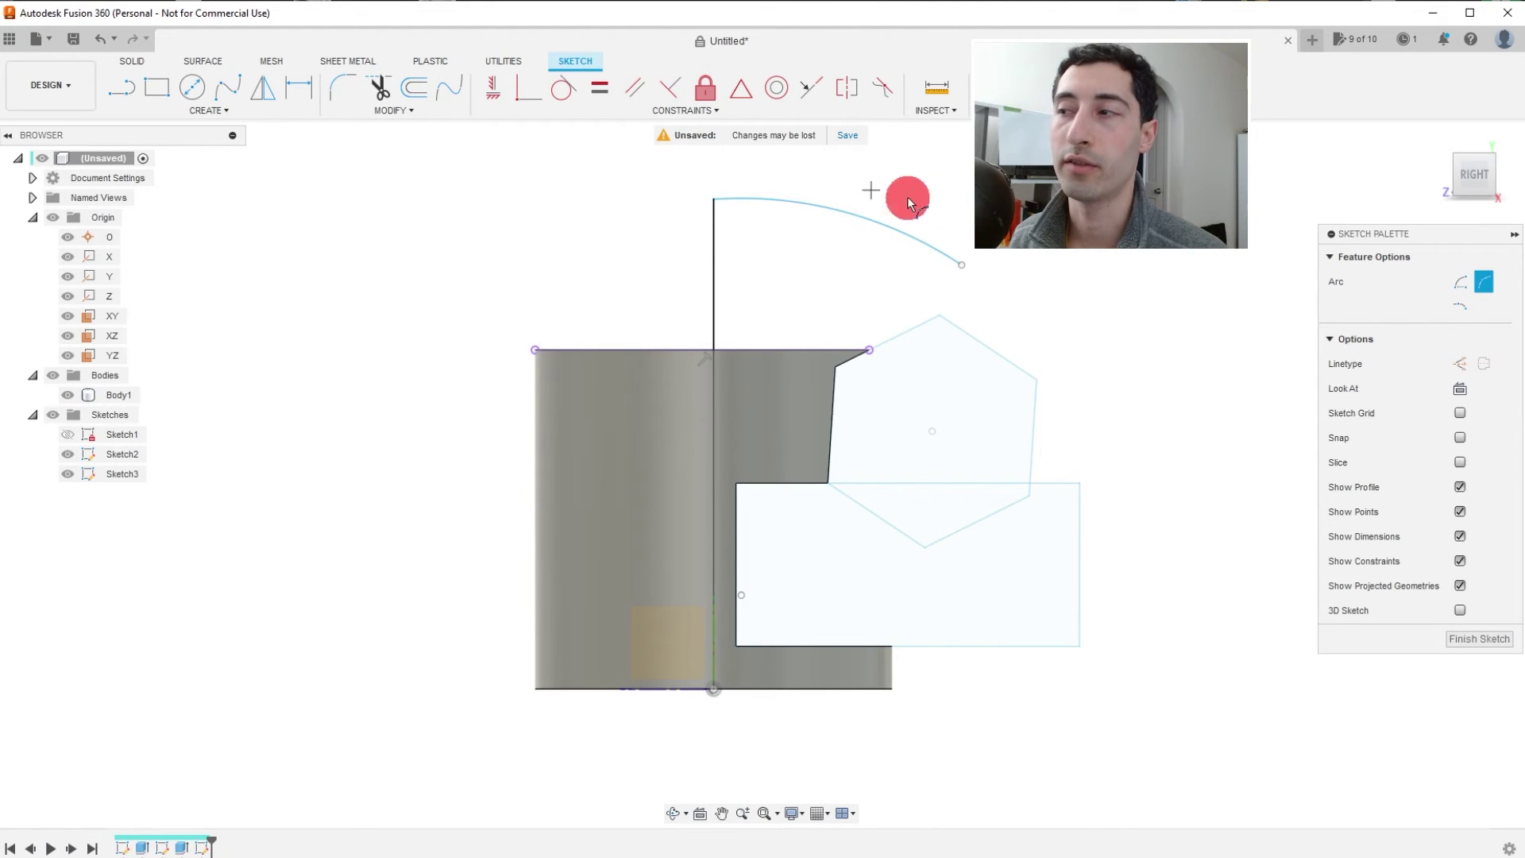
click(962, 264)
click(1126, 539)
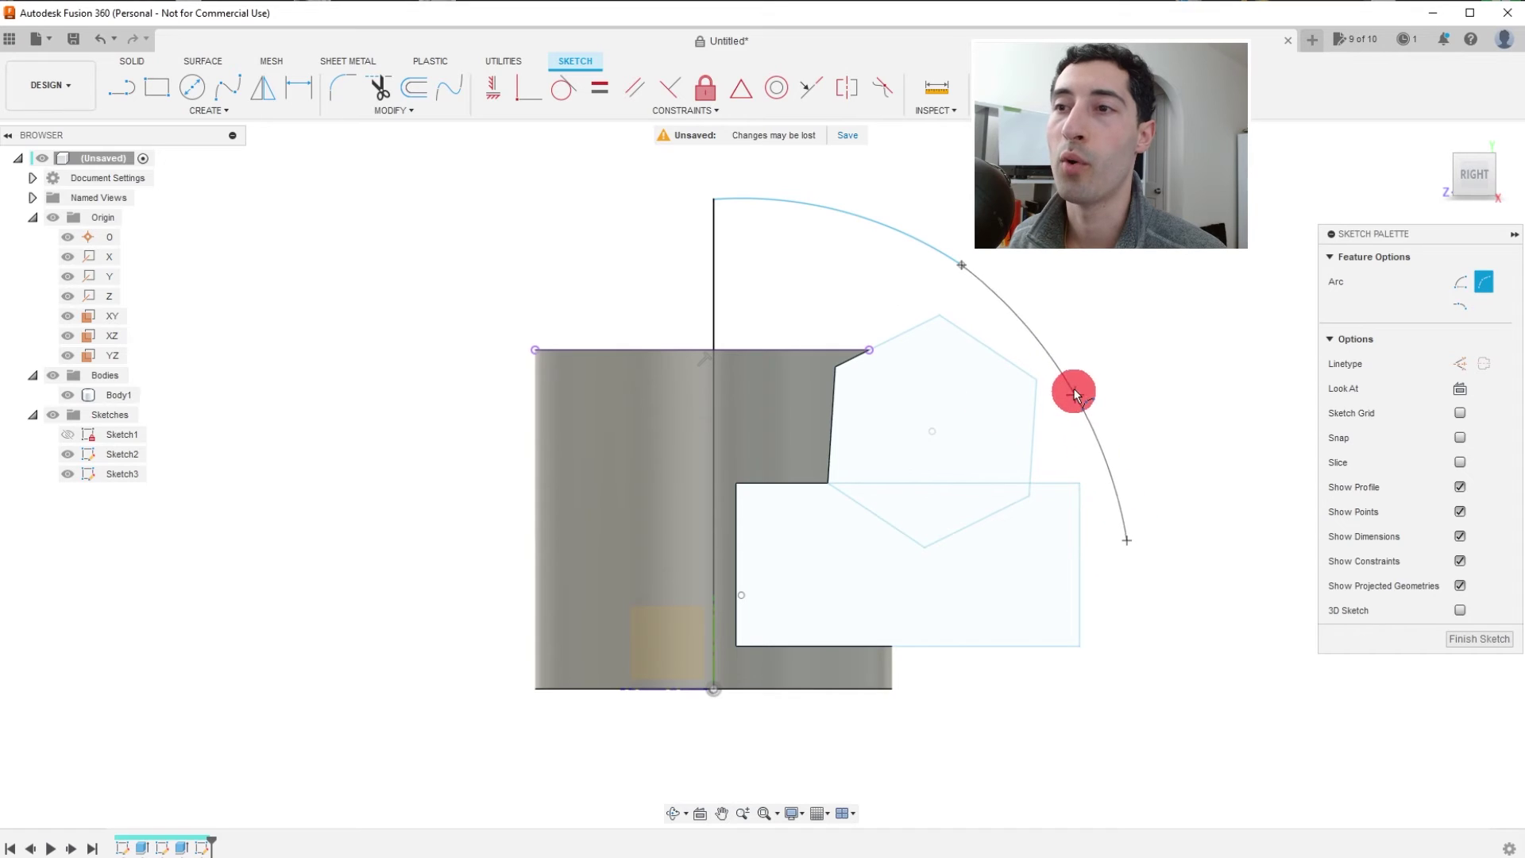
click(1133, 539)
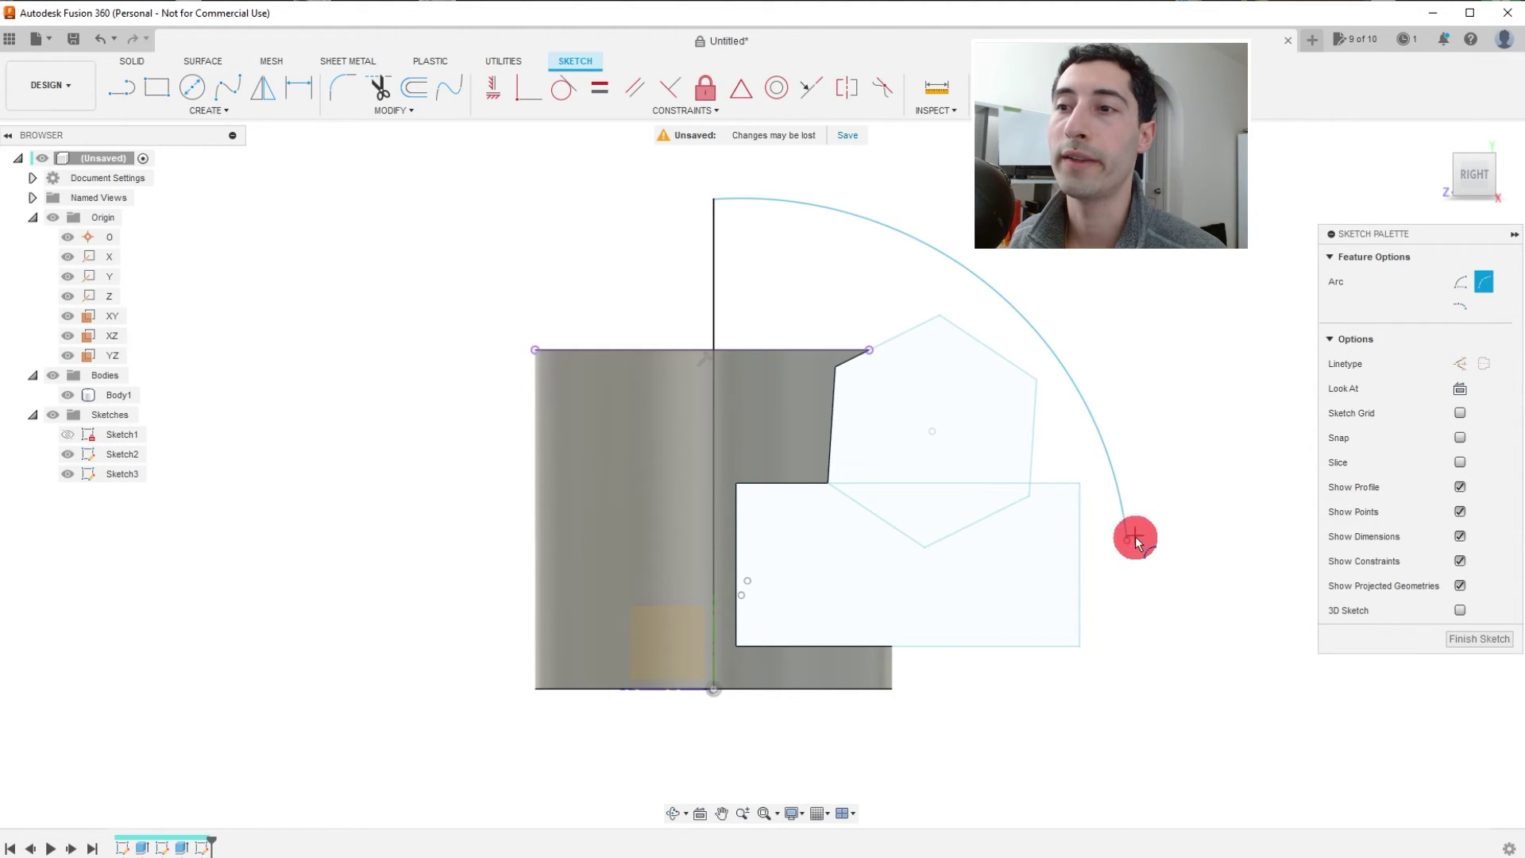
Continue the outline with a 3-point arc curving back inward from the last arc's end to just below the cylinder's base.
key(l)
click(1128, 540)
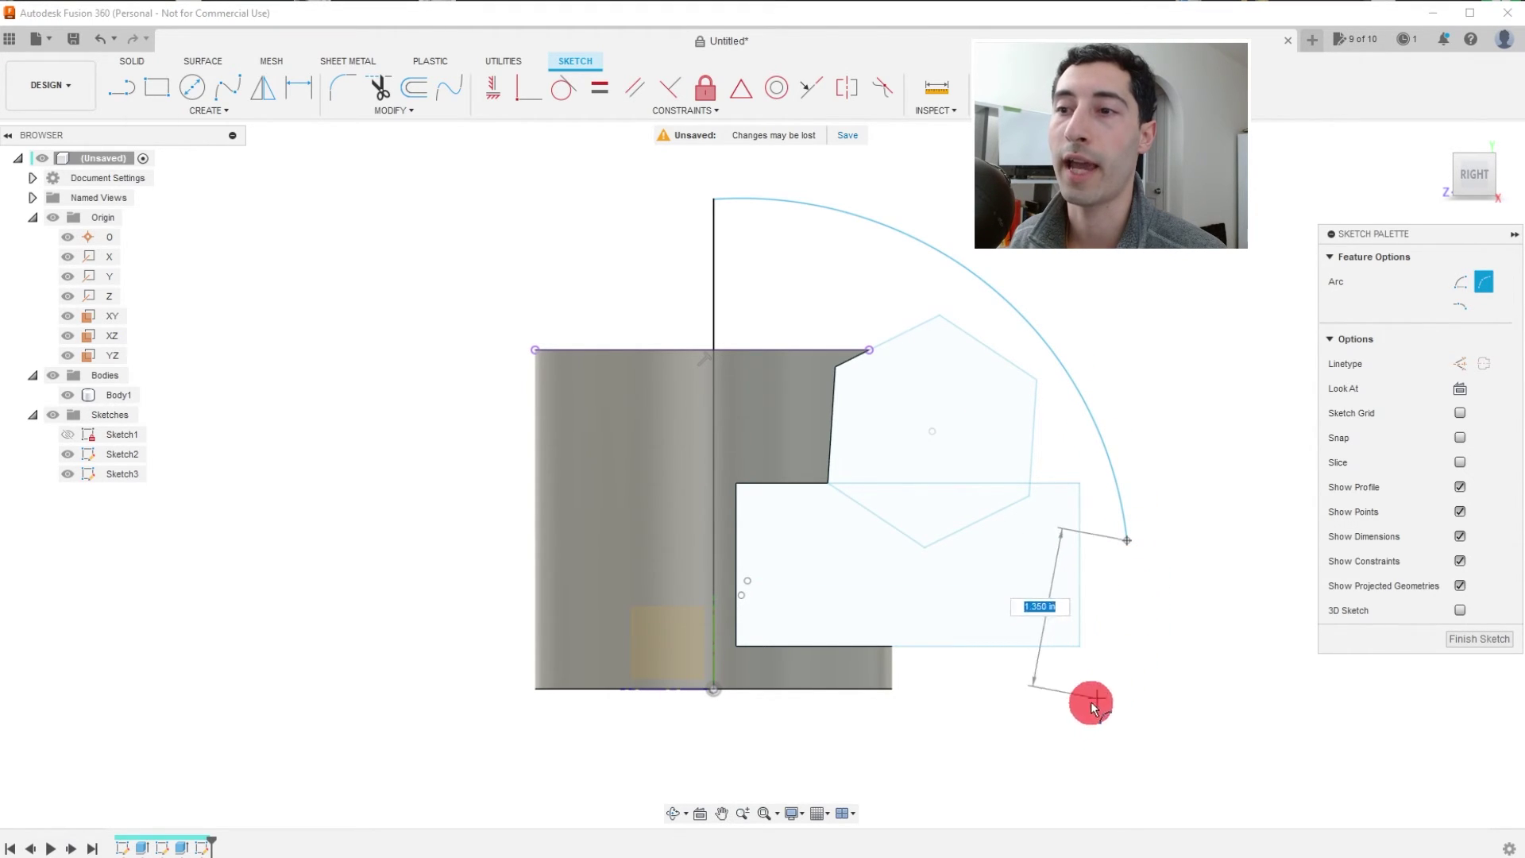
click(897, 741)
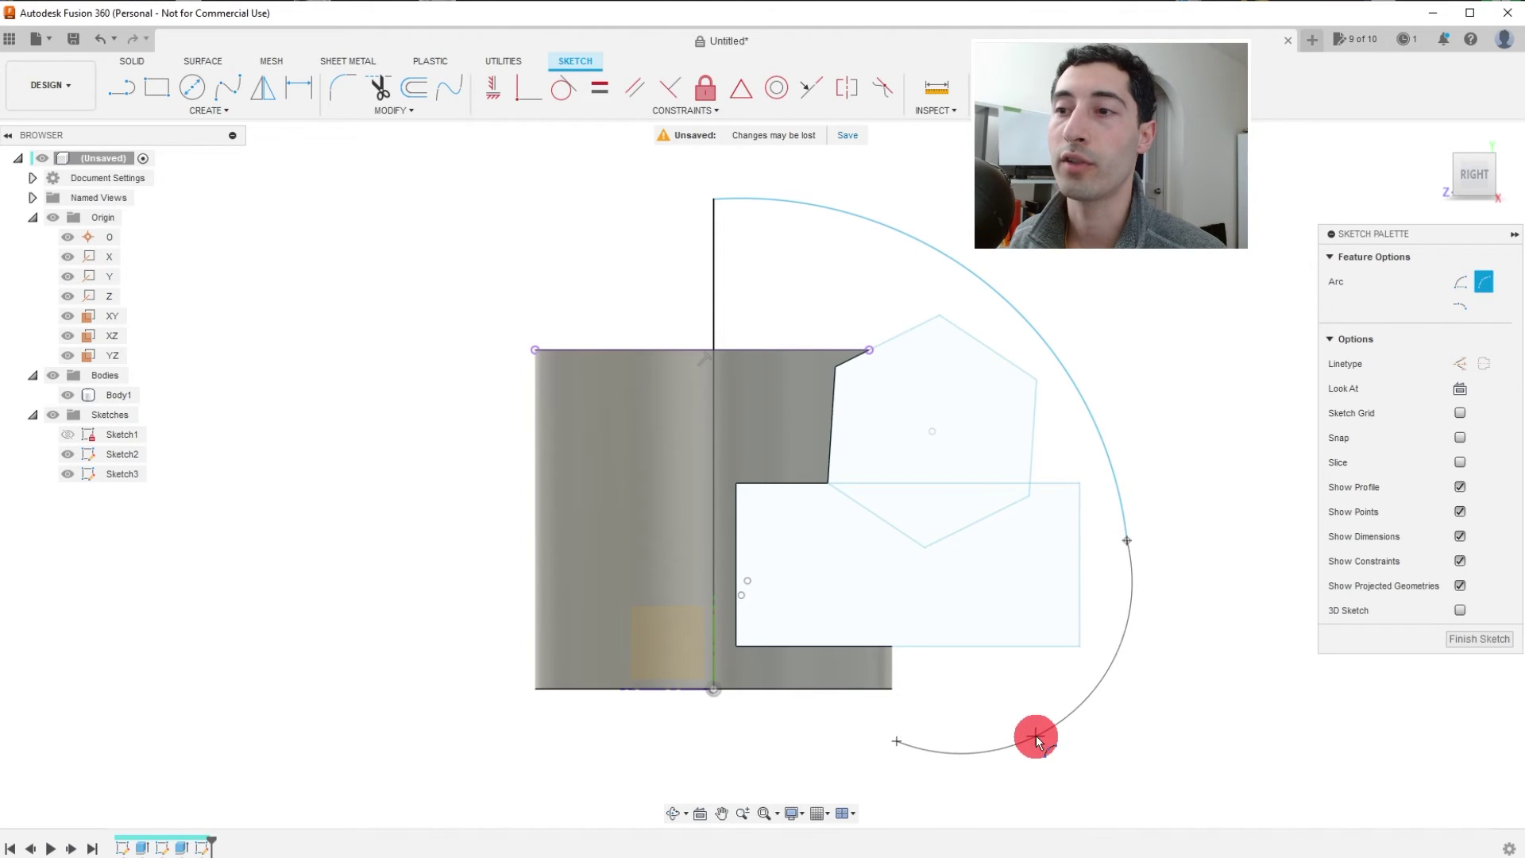
click(1012, 711)
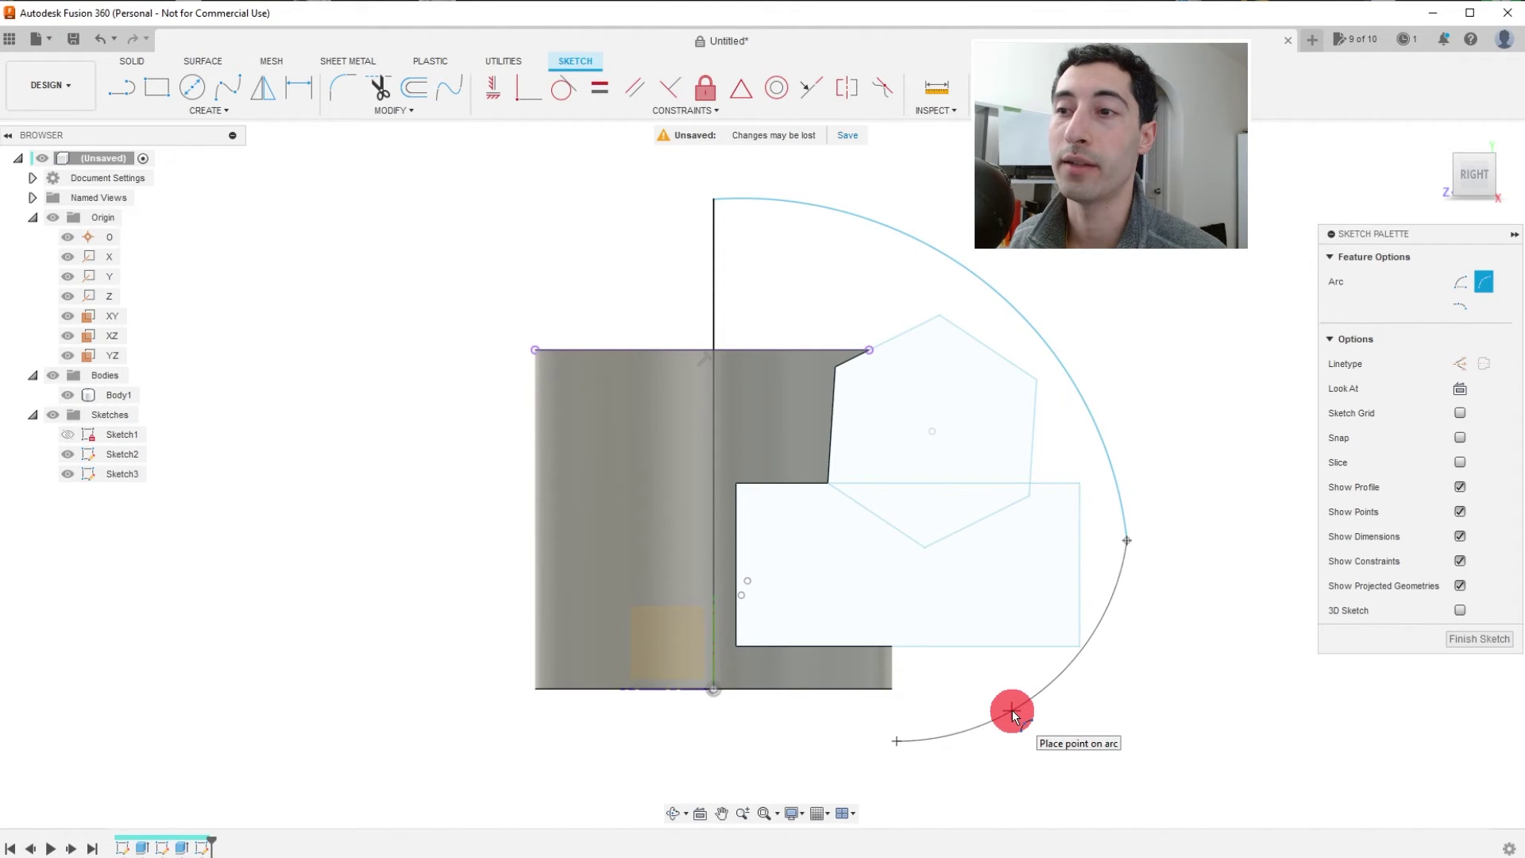
Add a small reverse-curved 3-point arc heading downward below the cylinder's base, and shorten it by moving its free endpoint up.
scroll(945, 485, down, 3)
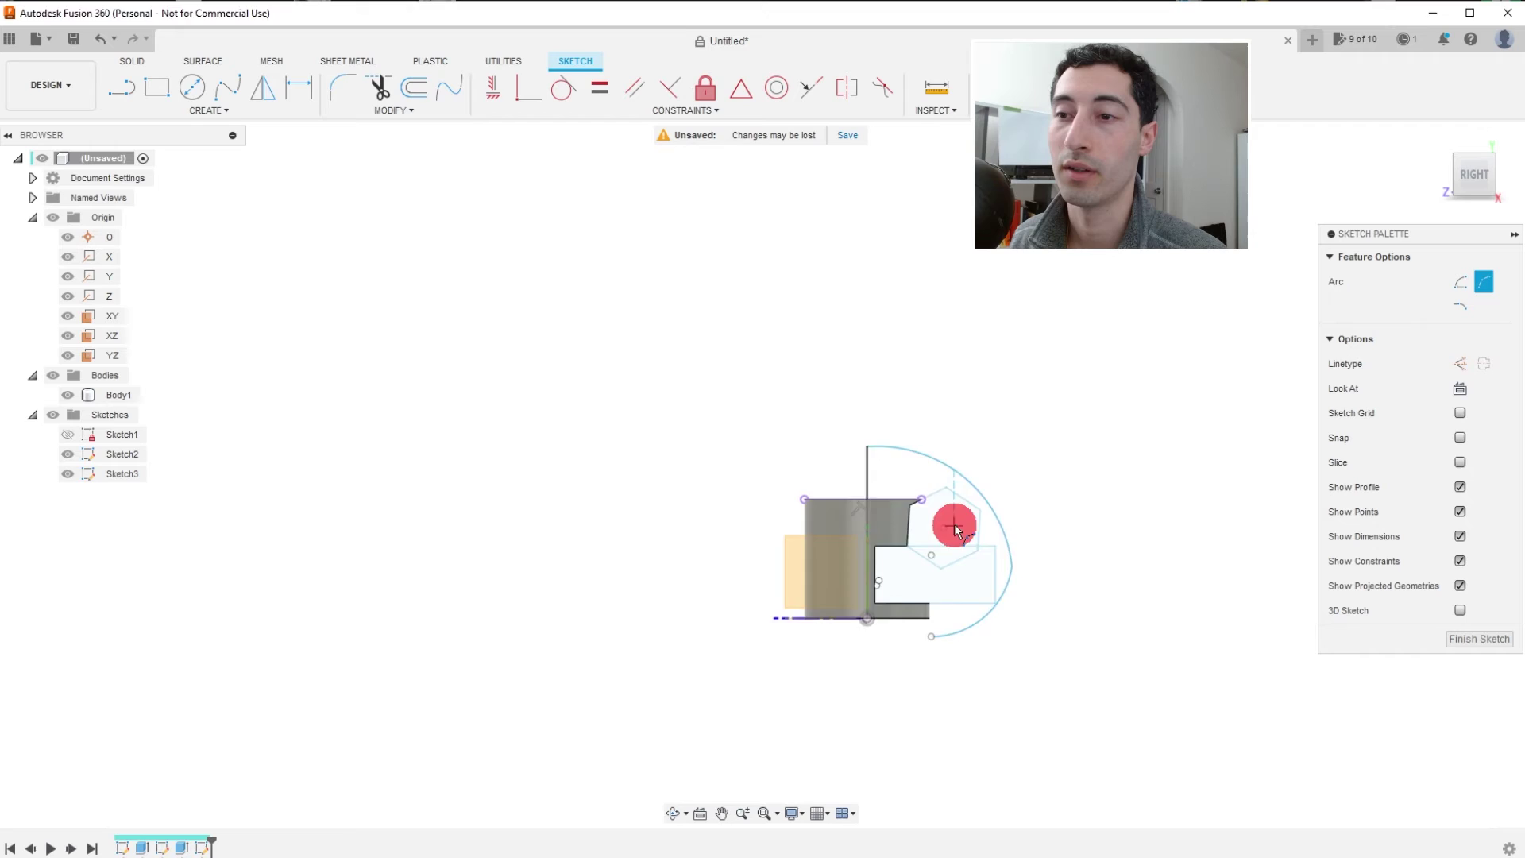
click(918, 598)
click(881, 678)
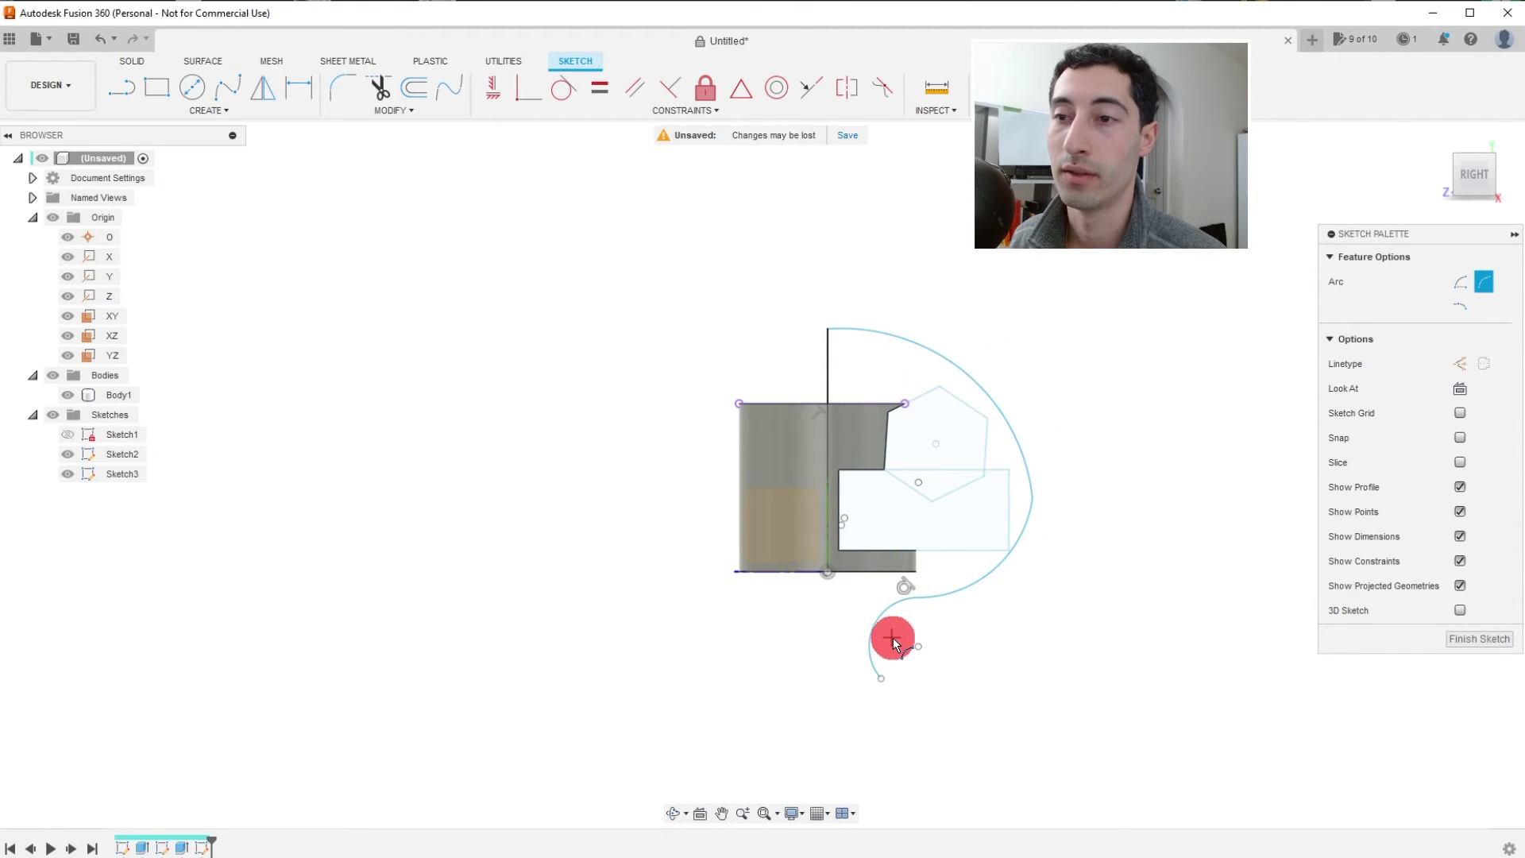
click(893, 637)
key(Escape)
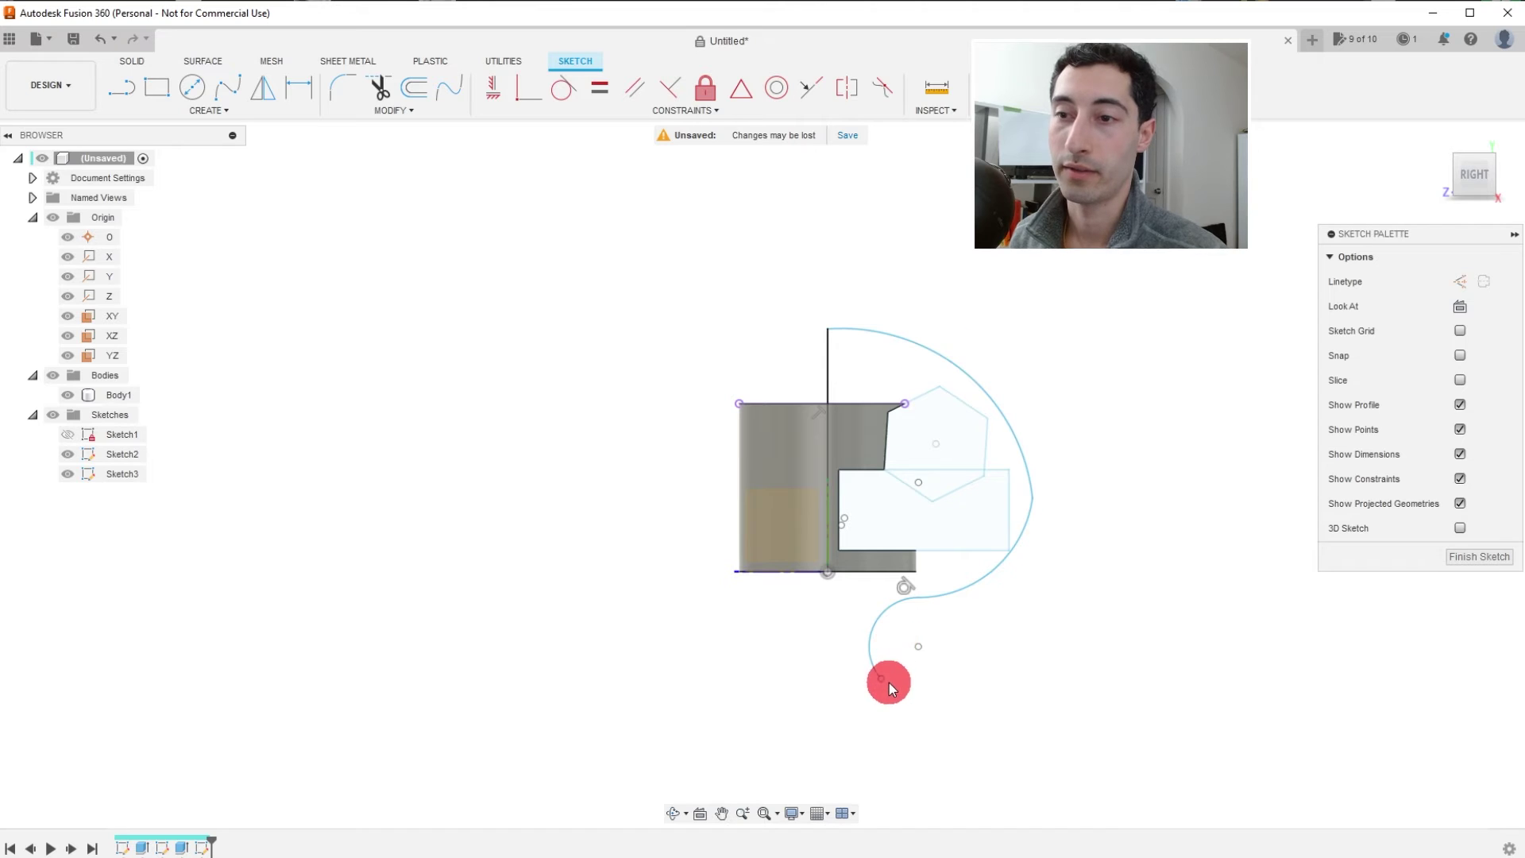
scroll(889, 688, up, 2)
mouse_move(881, 676)
mouse_down()
mouse_move(857, 670)
mouse_move(857, 631)
mouse_move(921, 619)
mouse_move(906, 595)
mouse_up()
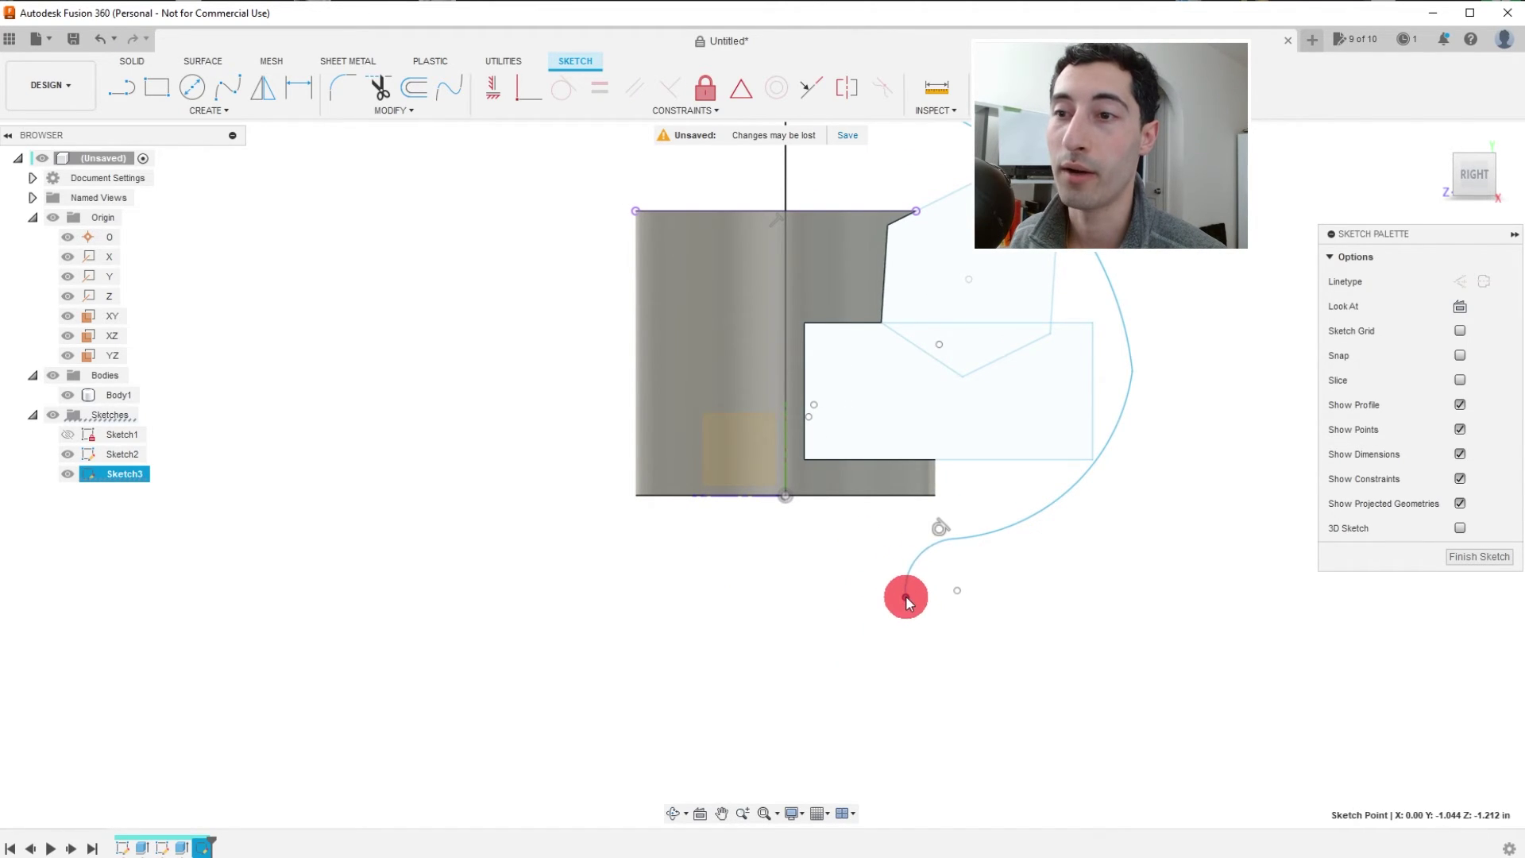
Close the profile with a long vertical line down from the small arc, a horizontal line to the axis, and a vertical line up to the origin.
scroll(893, 558, down, 2)
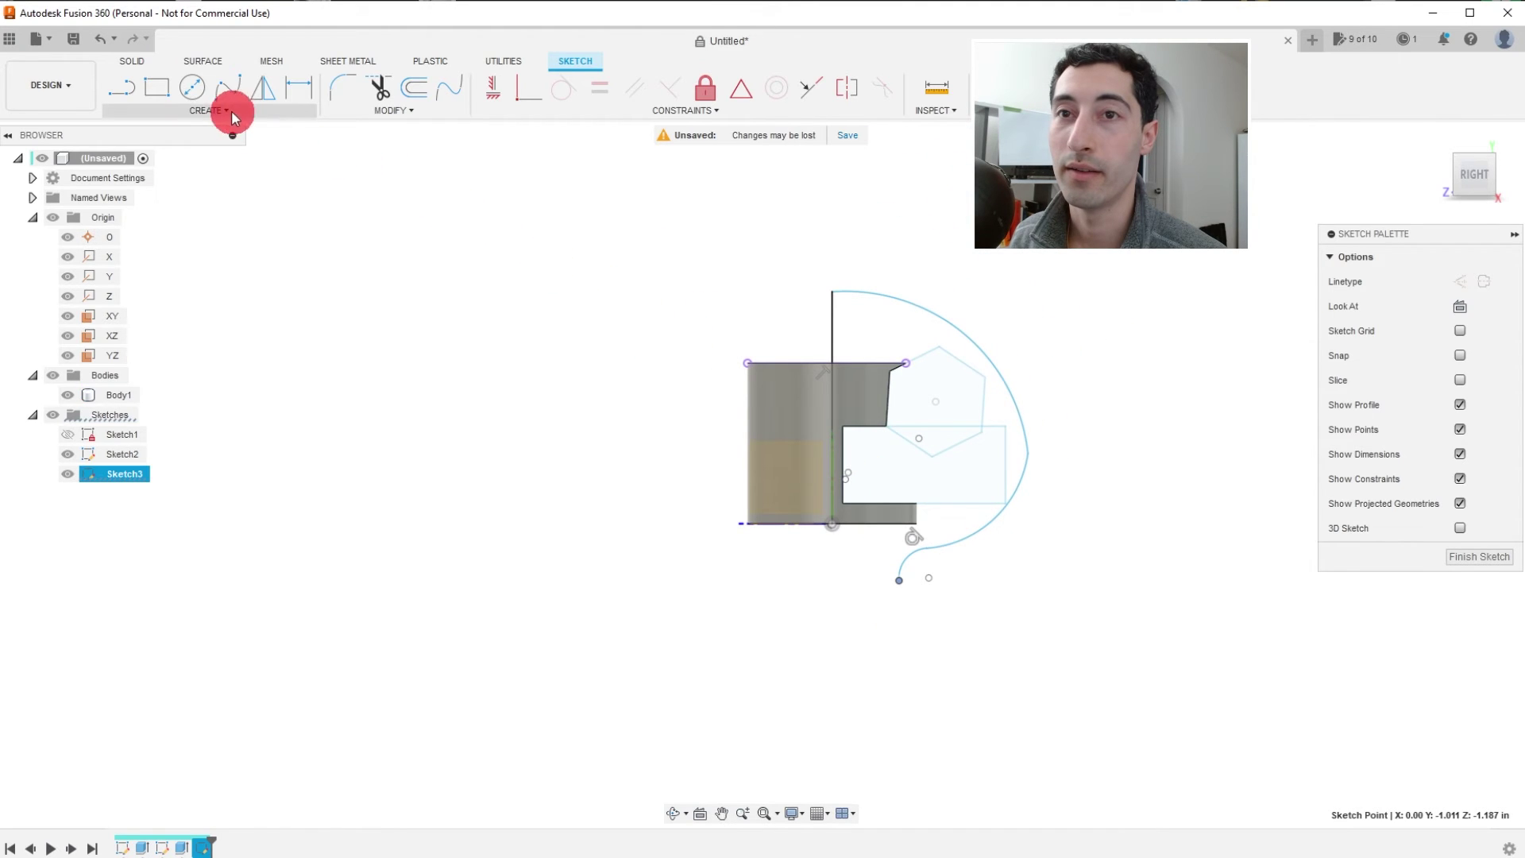
click(122, 88)
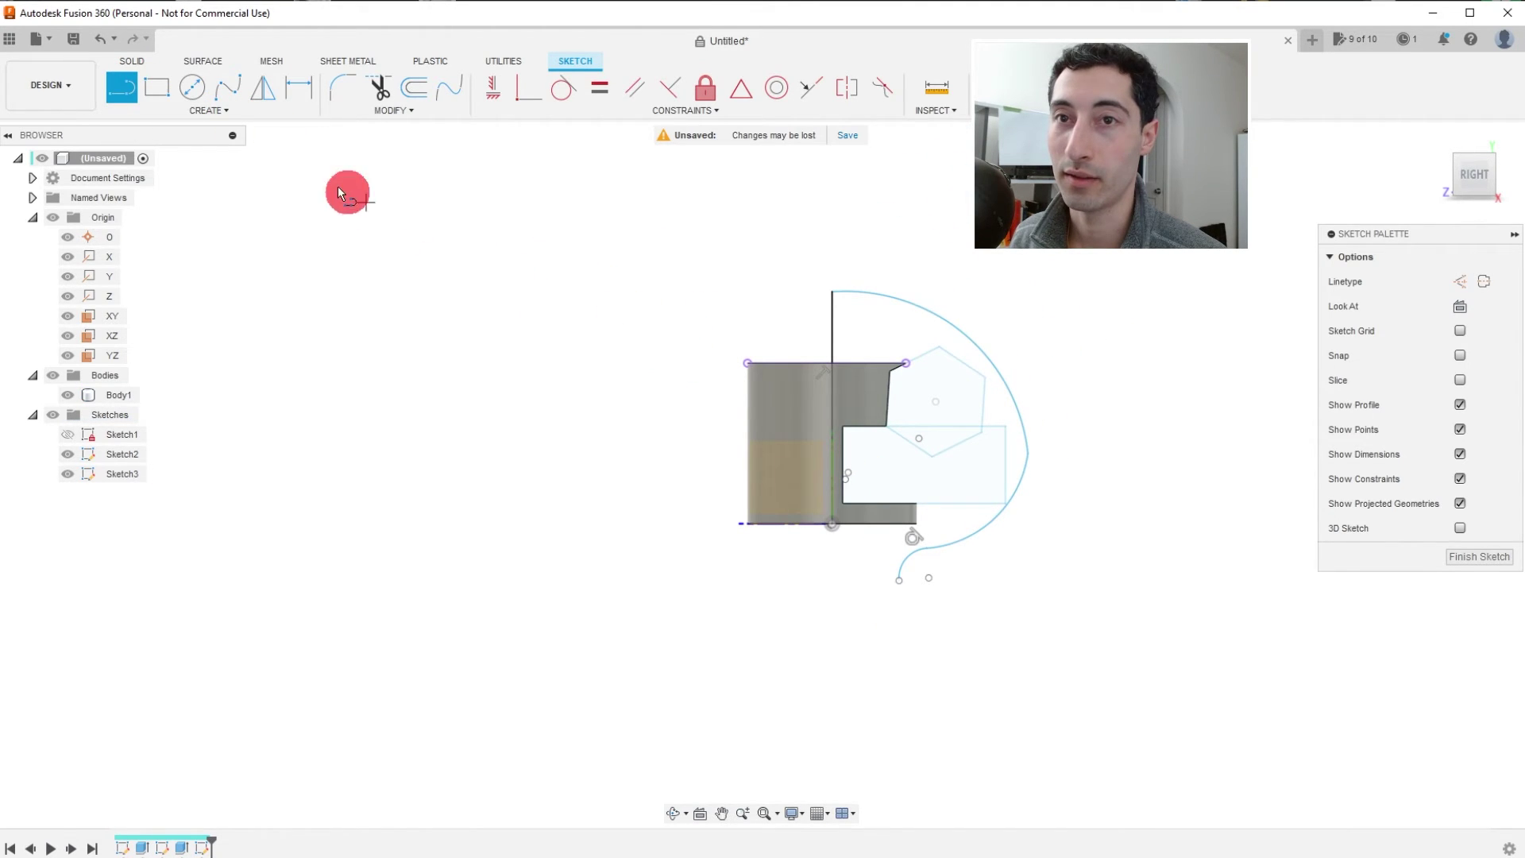
click(898, 584)
scroll(898, 583, down, 2)
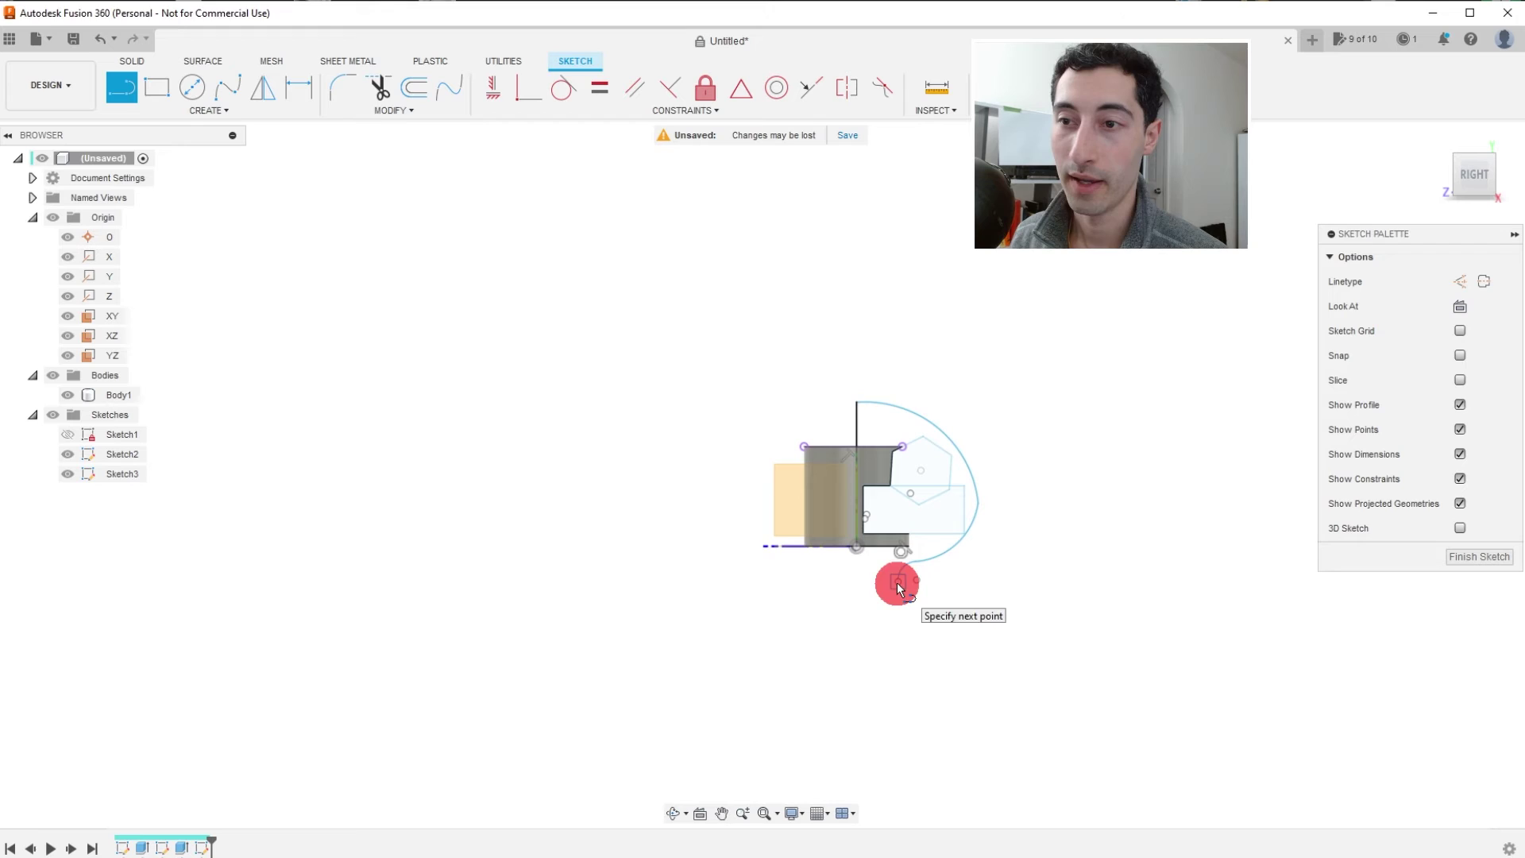
click(898, 773)
drag(850, 770, 854, 767)
scroll(854, 769, up, 2)
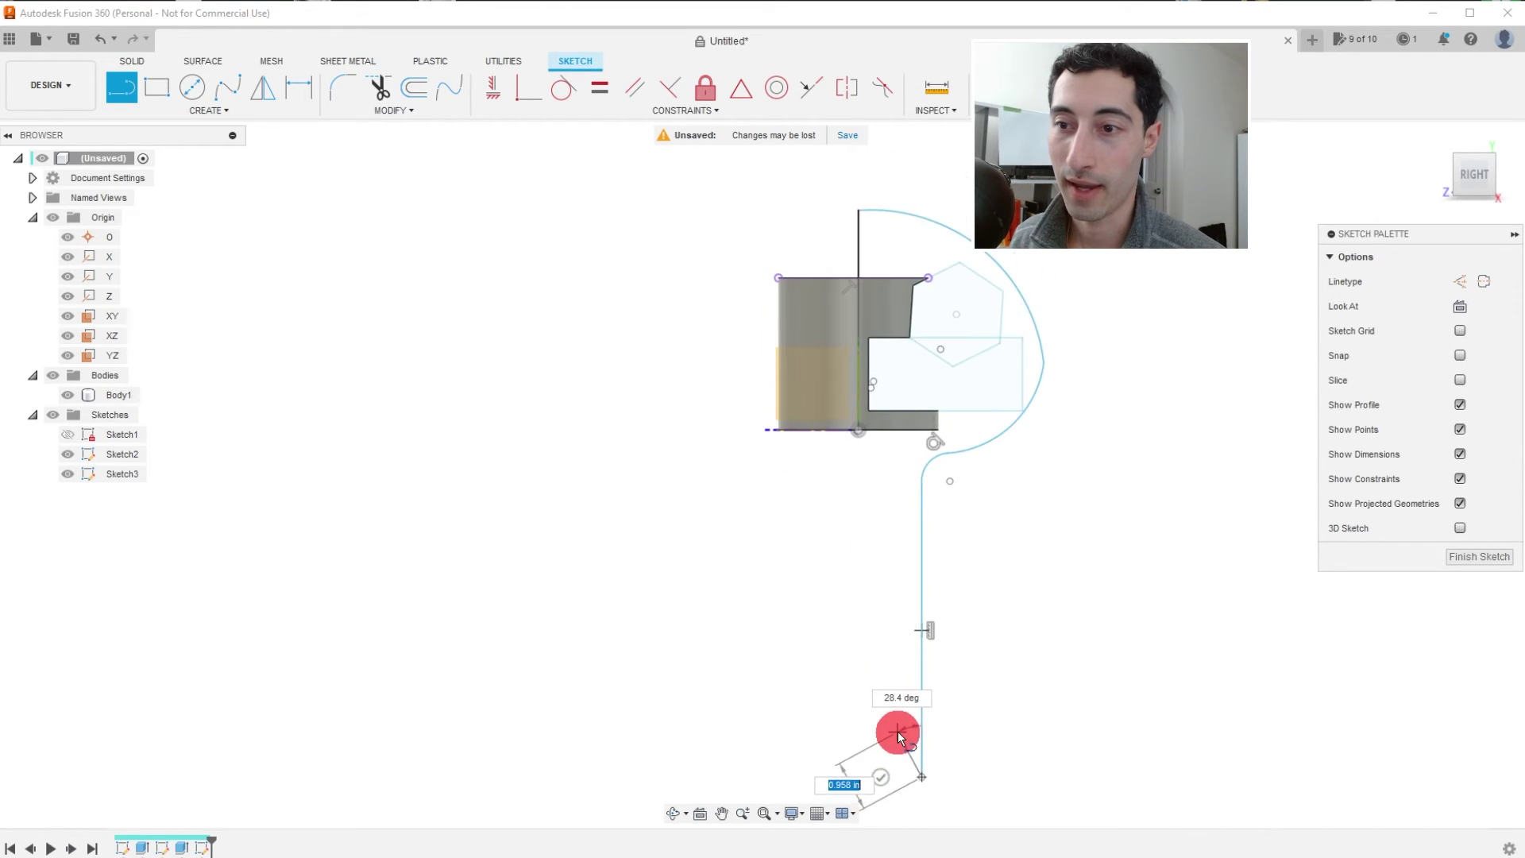
drag(847, 790, 847, 790)
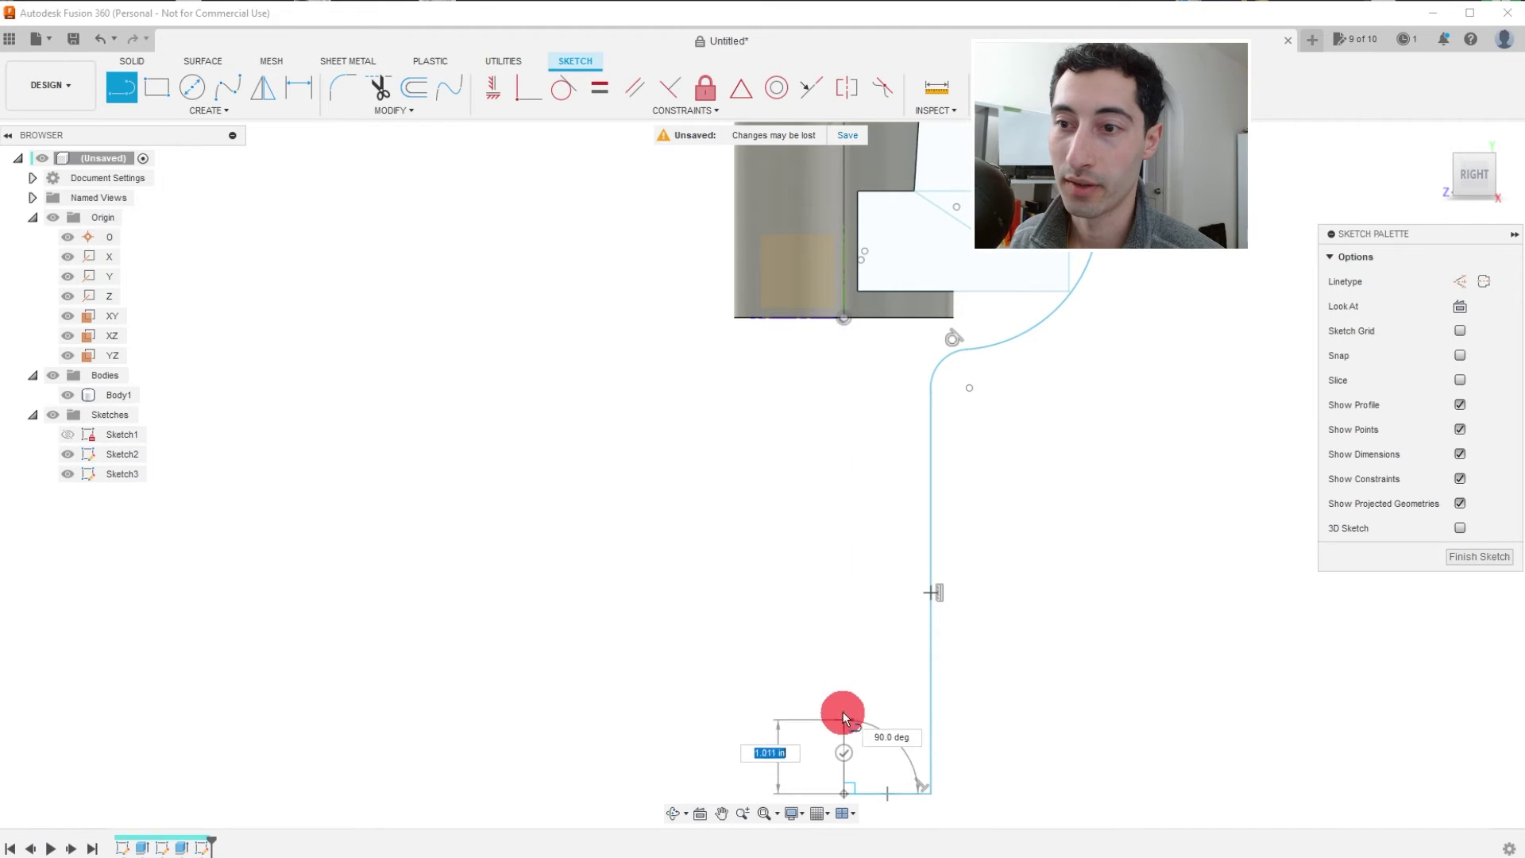
click(842, 321)
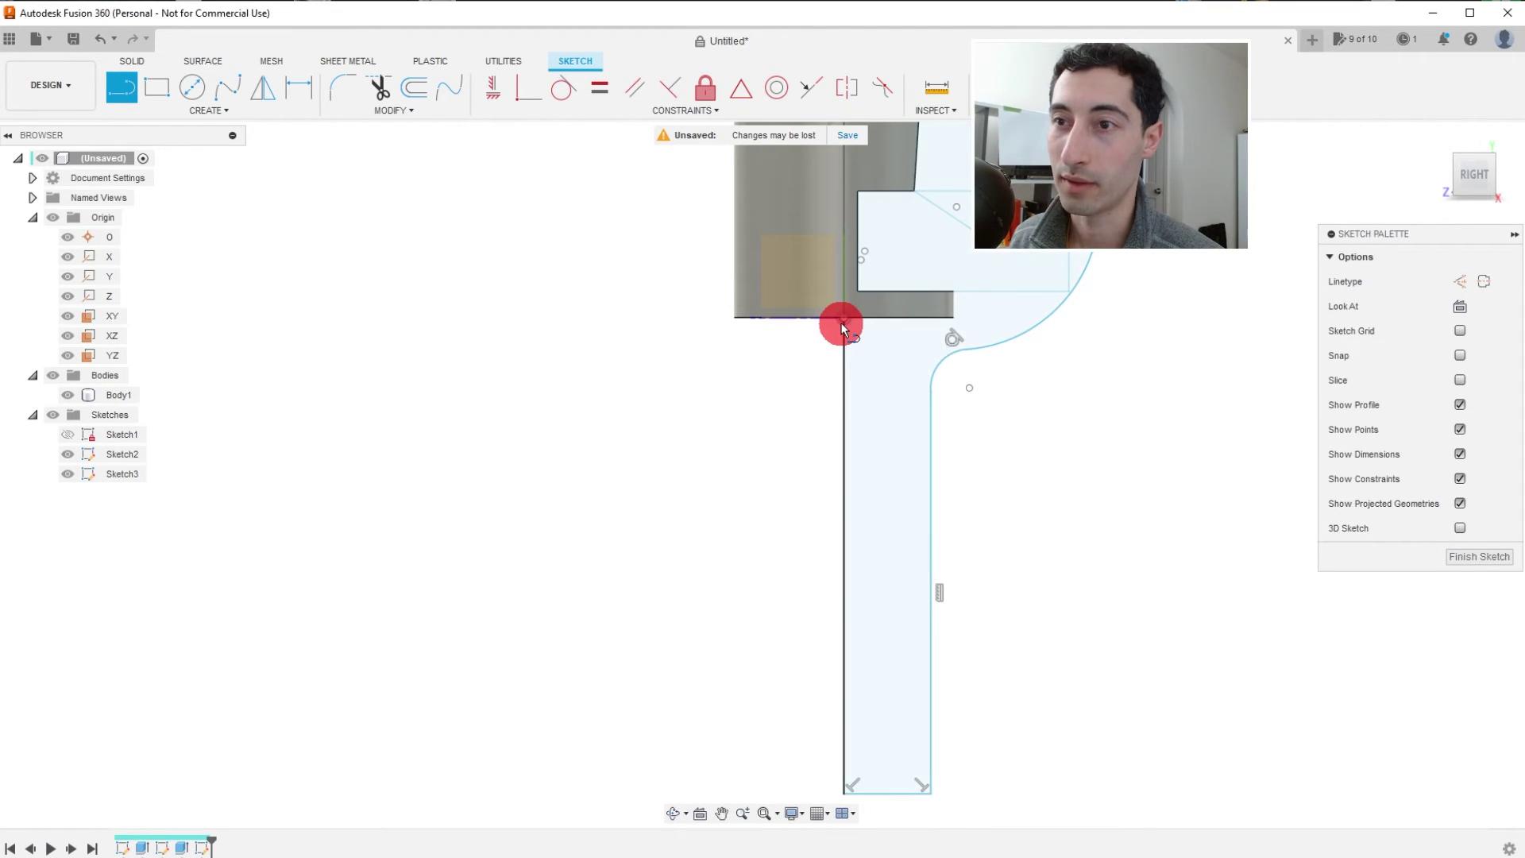
scroll(894, 540, down, 2)
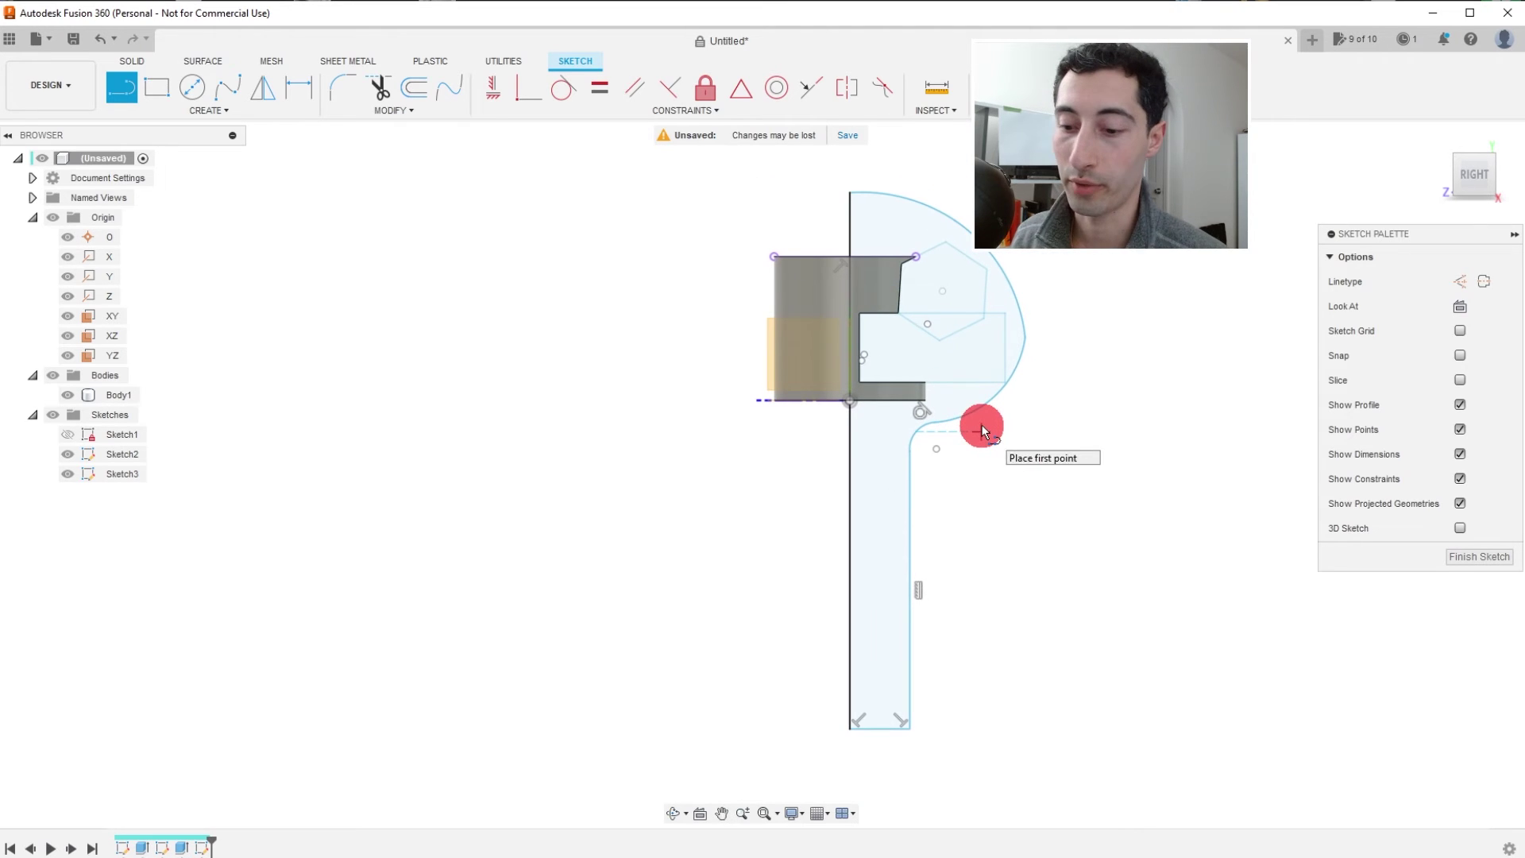
key(Escape)
scroll(1036, 408, up, 1)
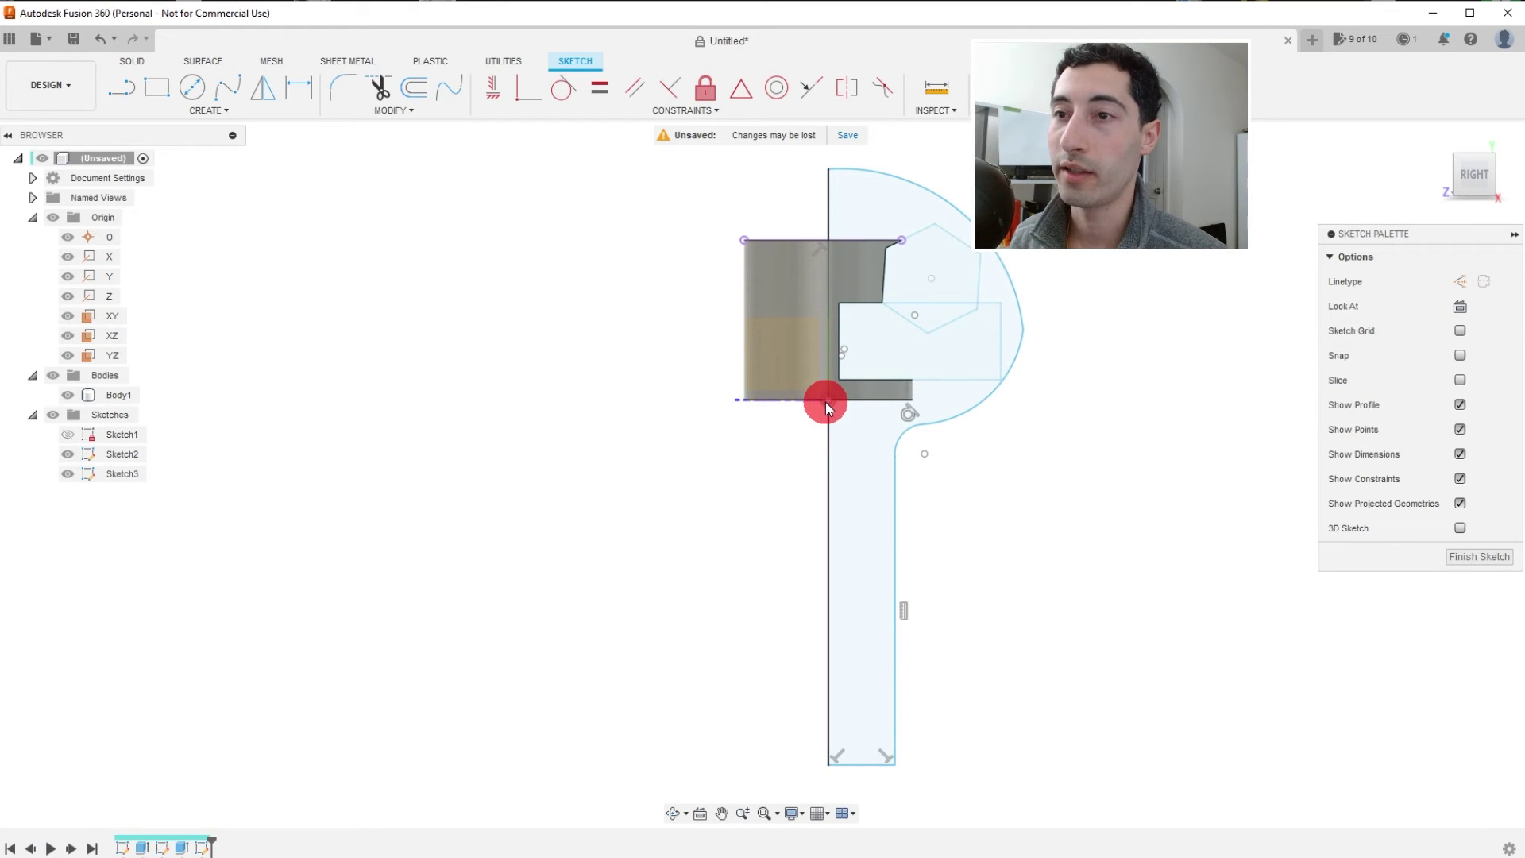
click(826, 332)
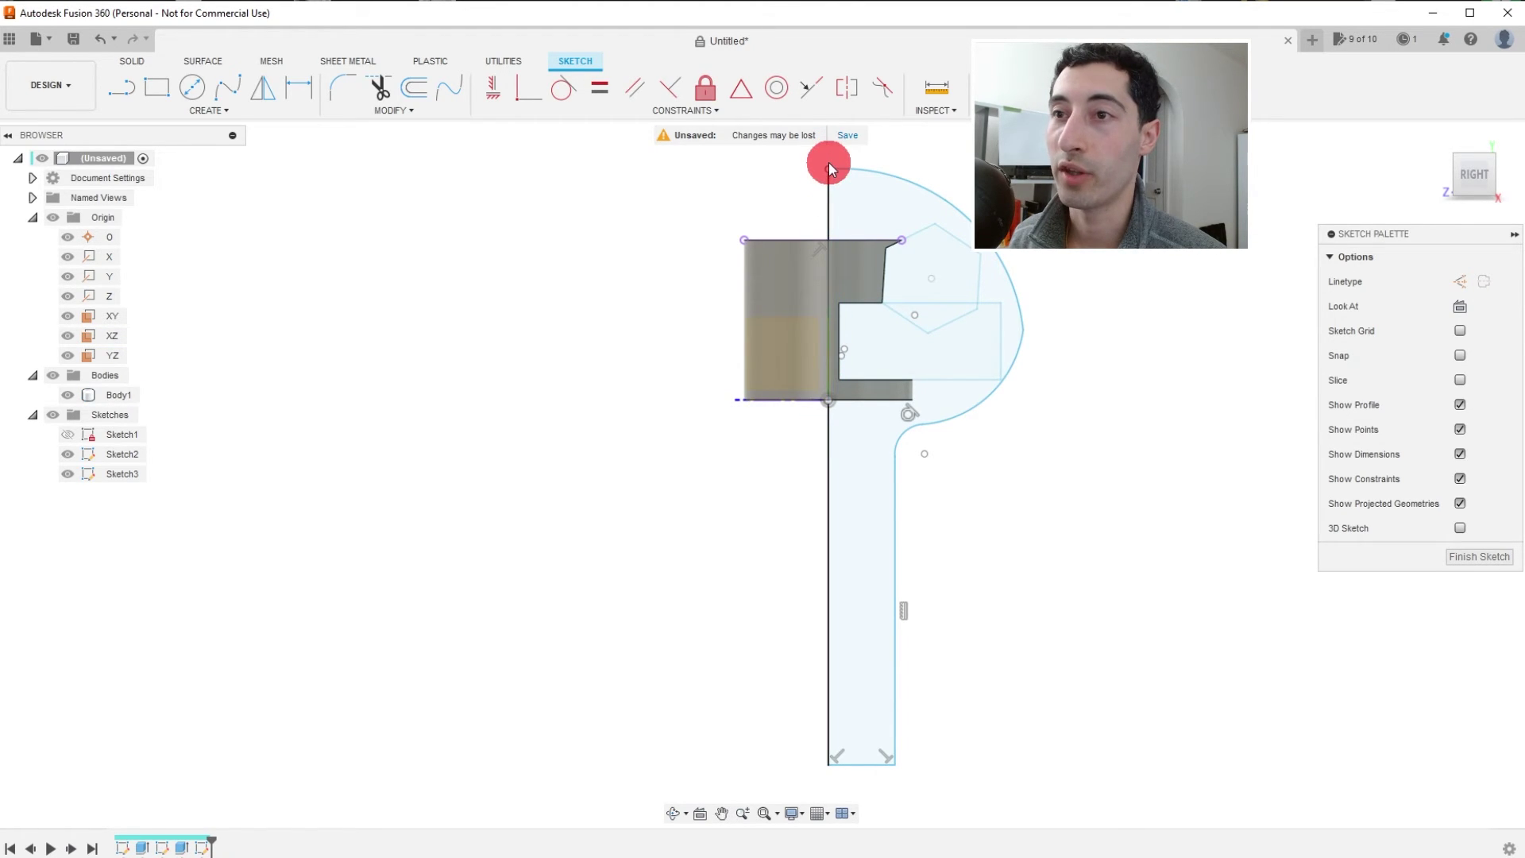
click(963, 212)
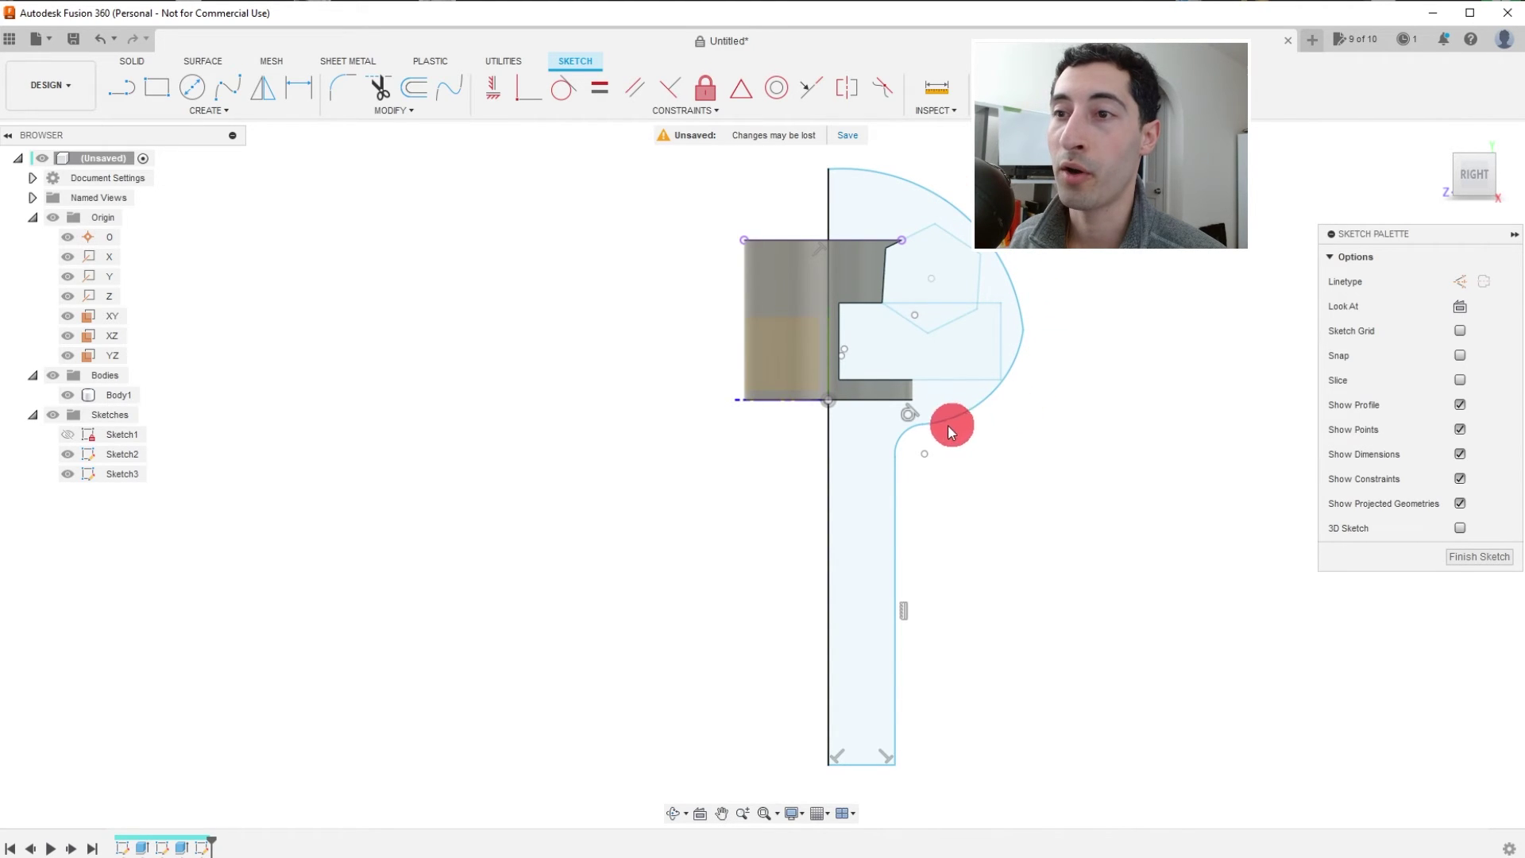
click(879, 546)
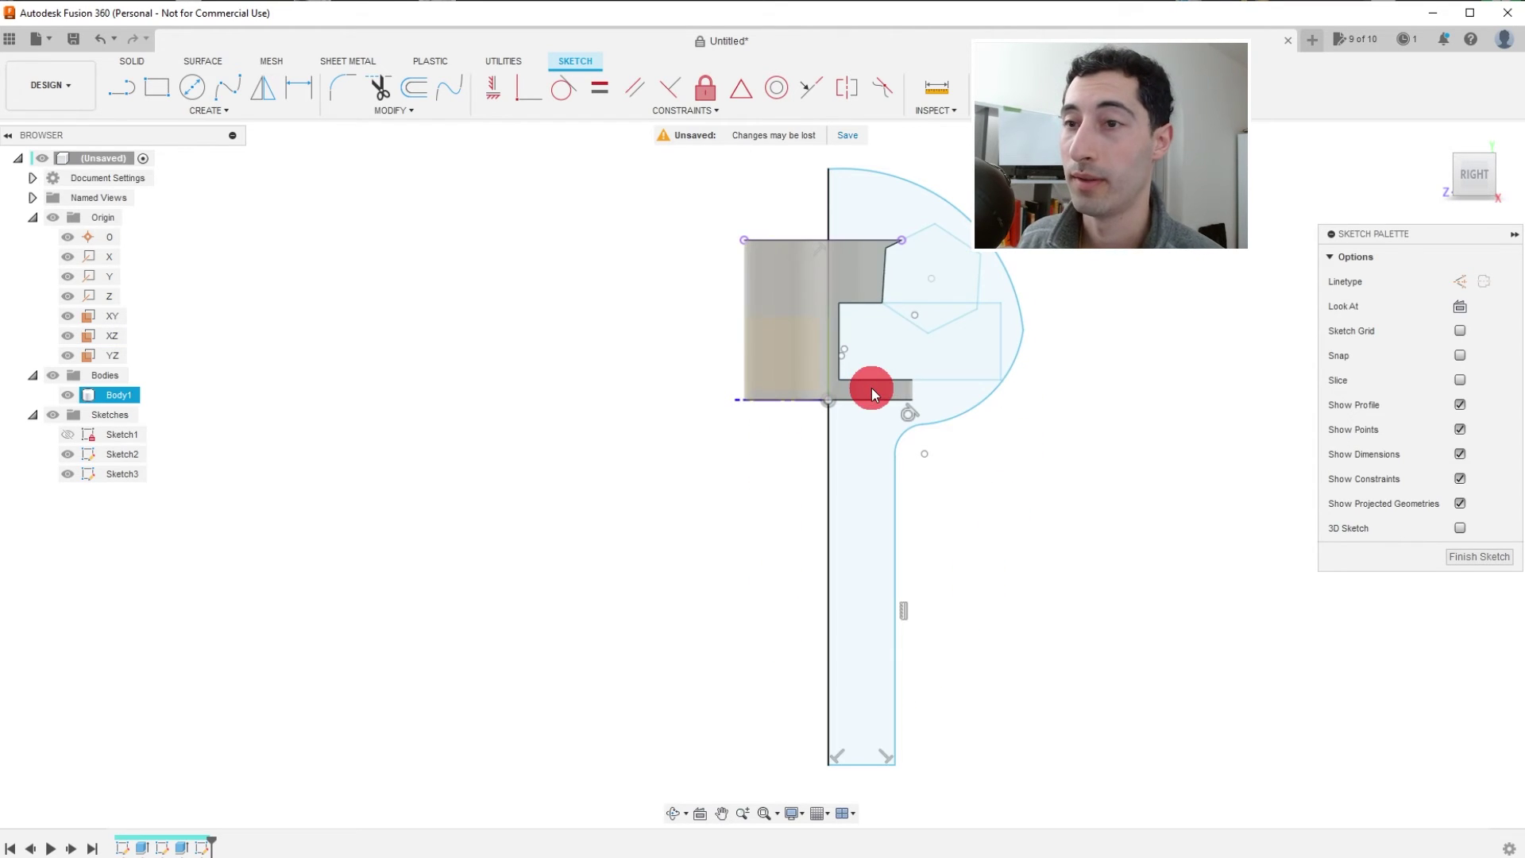
scroll(980, 432, down, 1)
scroll(1046, 423, down, 1)
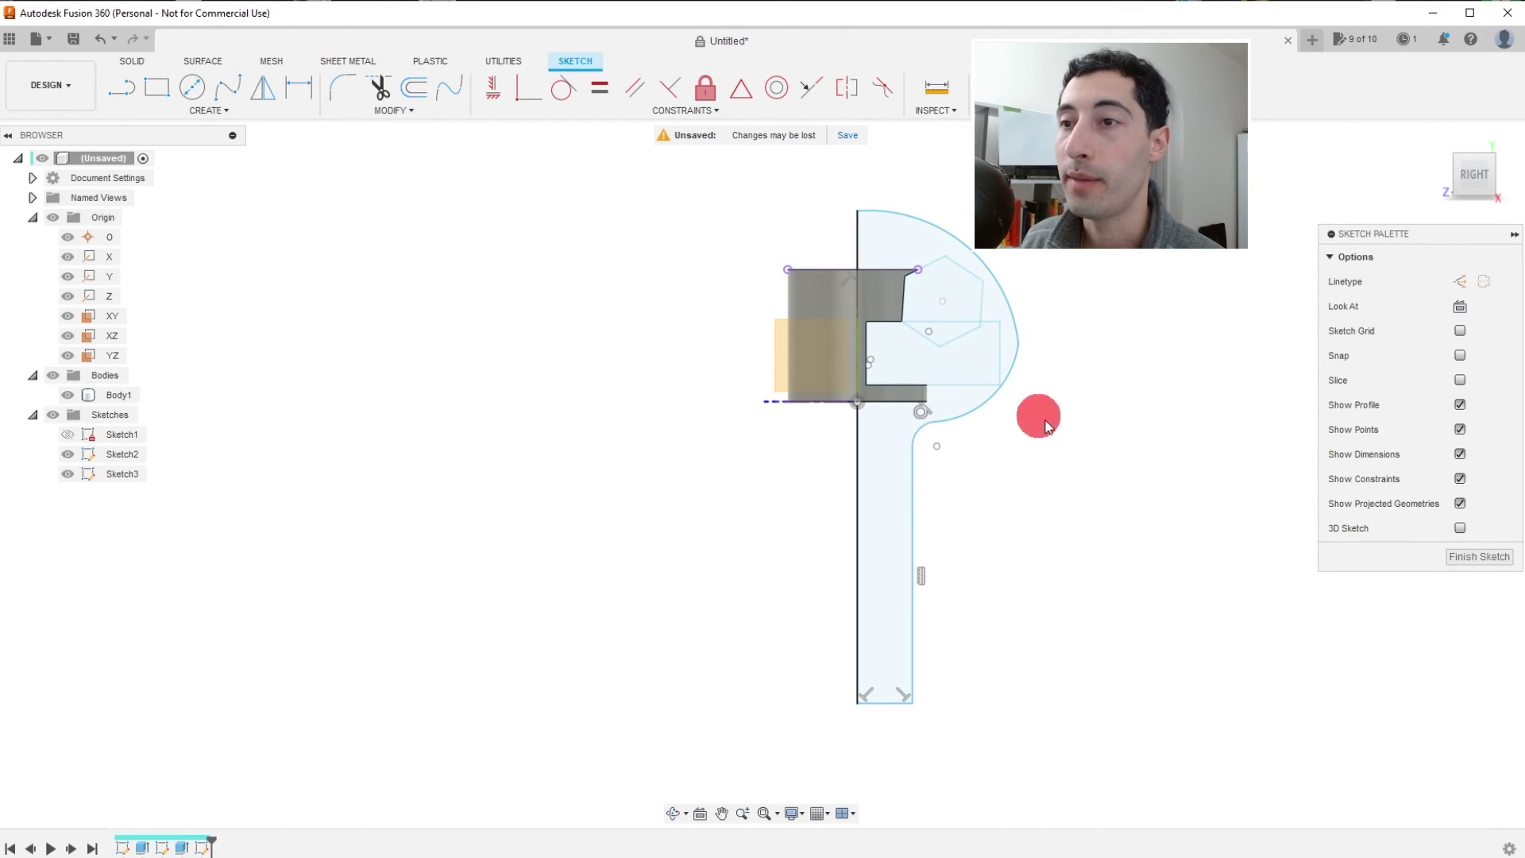
scroll(1190, 470, up, 1)
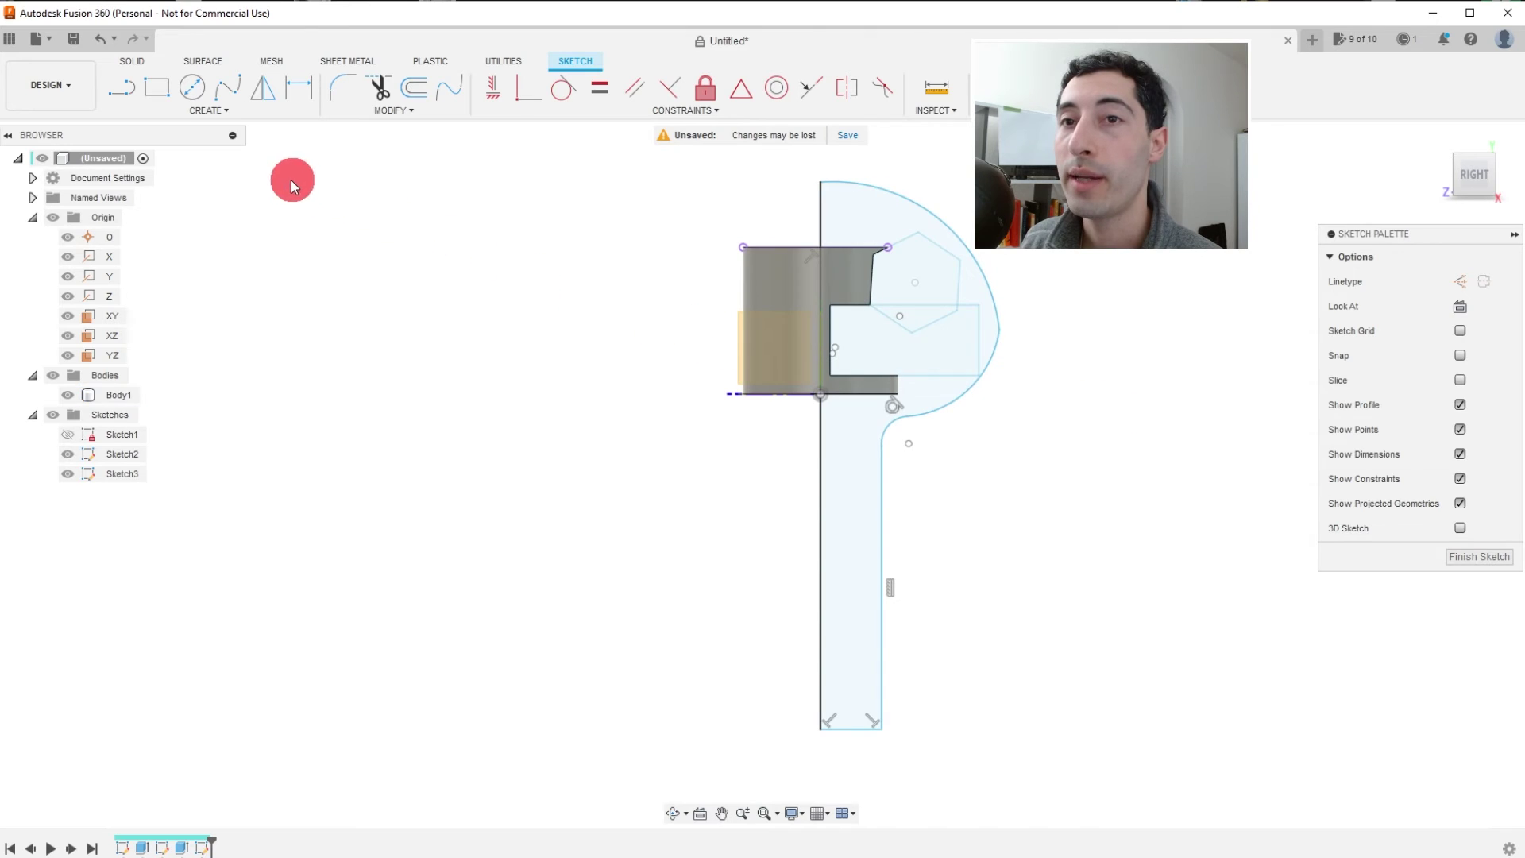
Revolve the closed line-and-arc profile 360° about its straight vertical line as a new body.
click(135, 63)
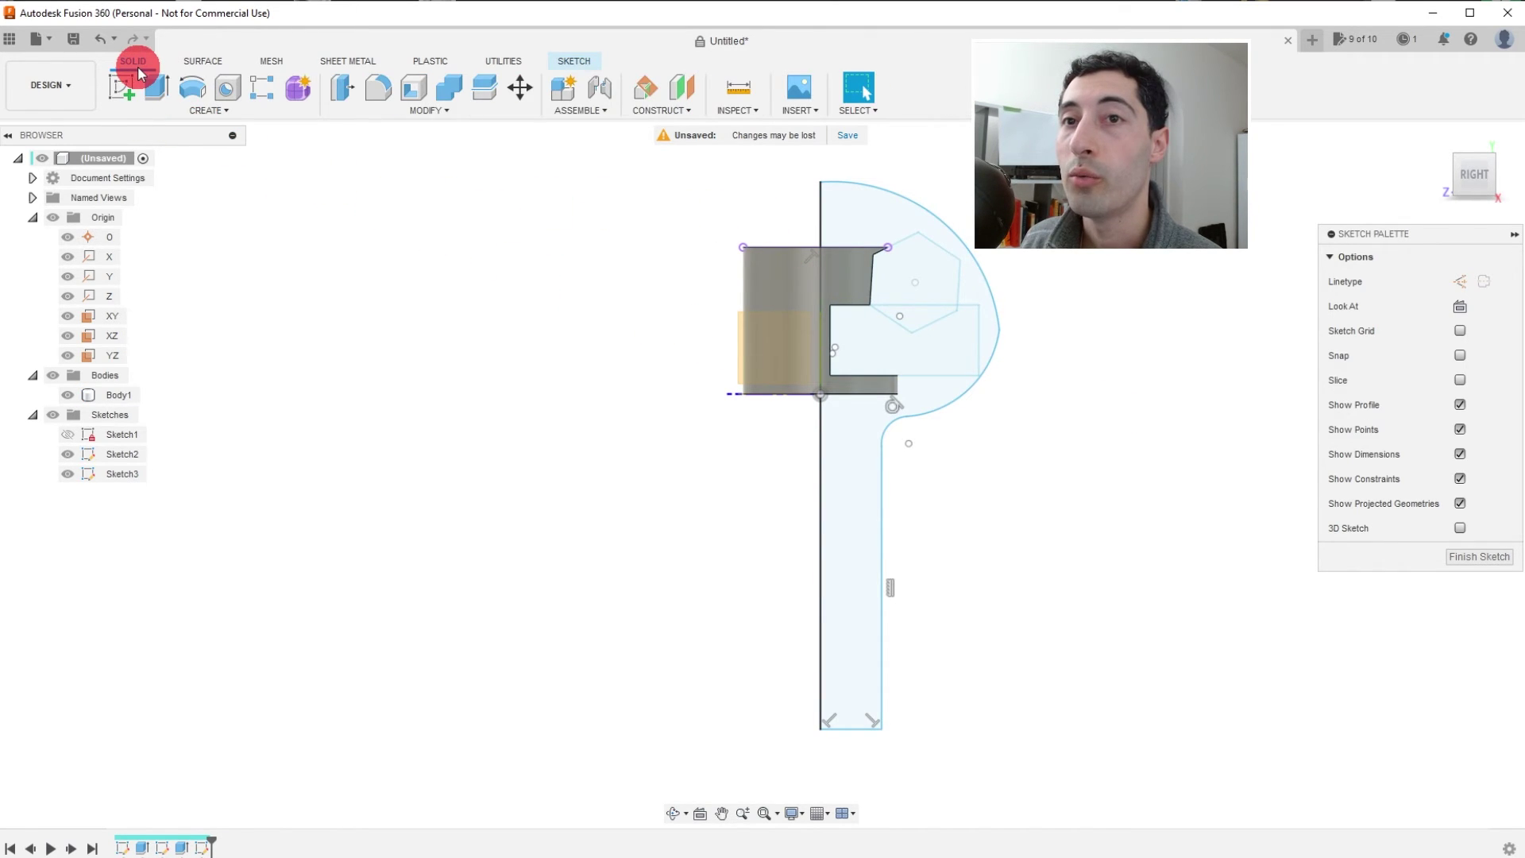
click(194, 94)
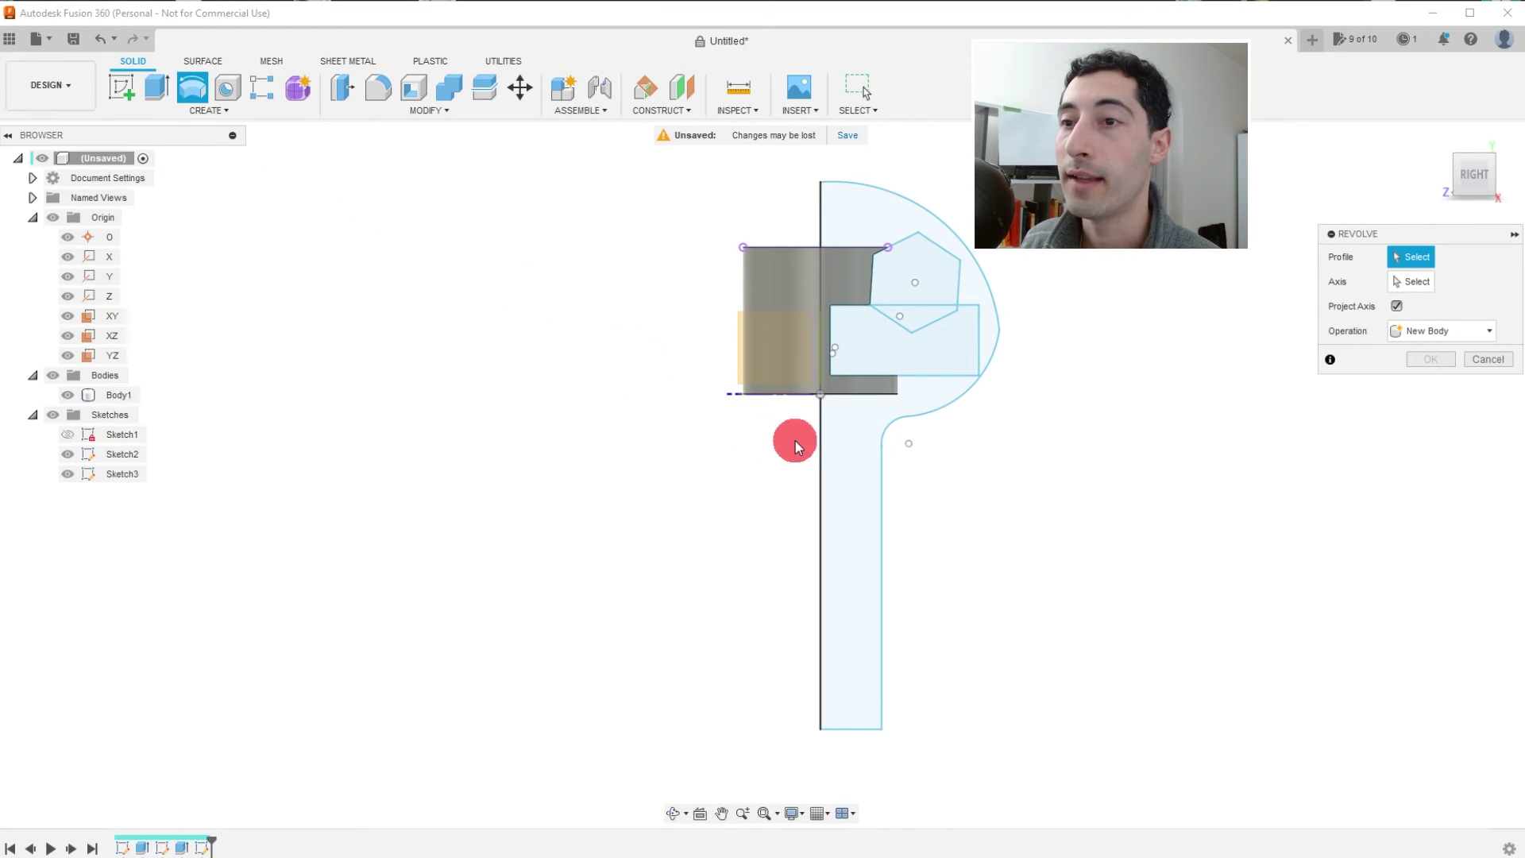
click(854, 447)
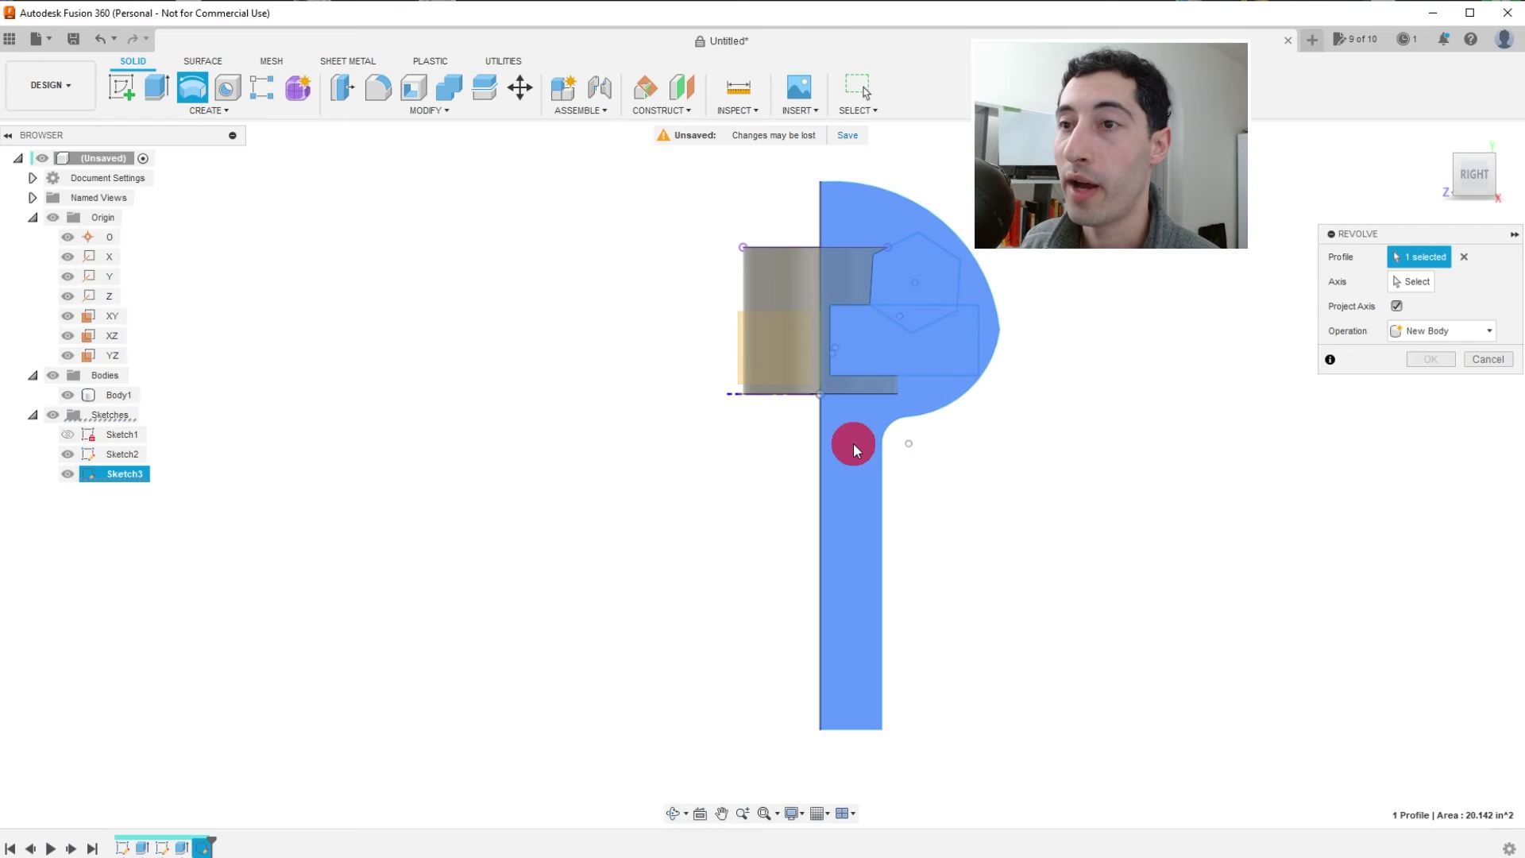
click(1411, 281)
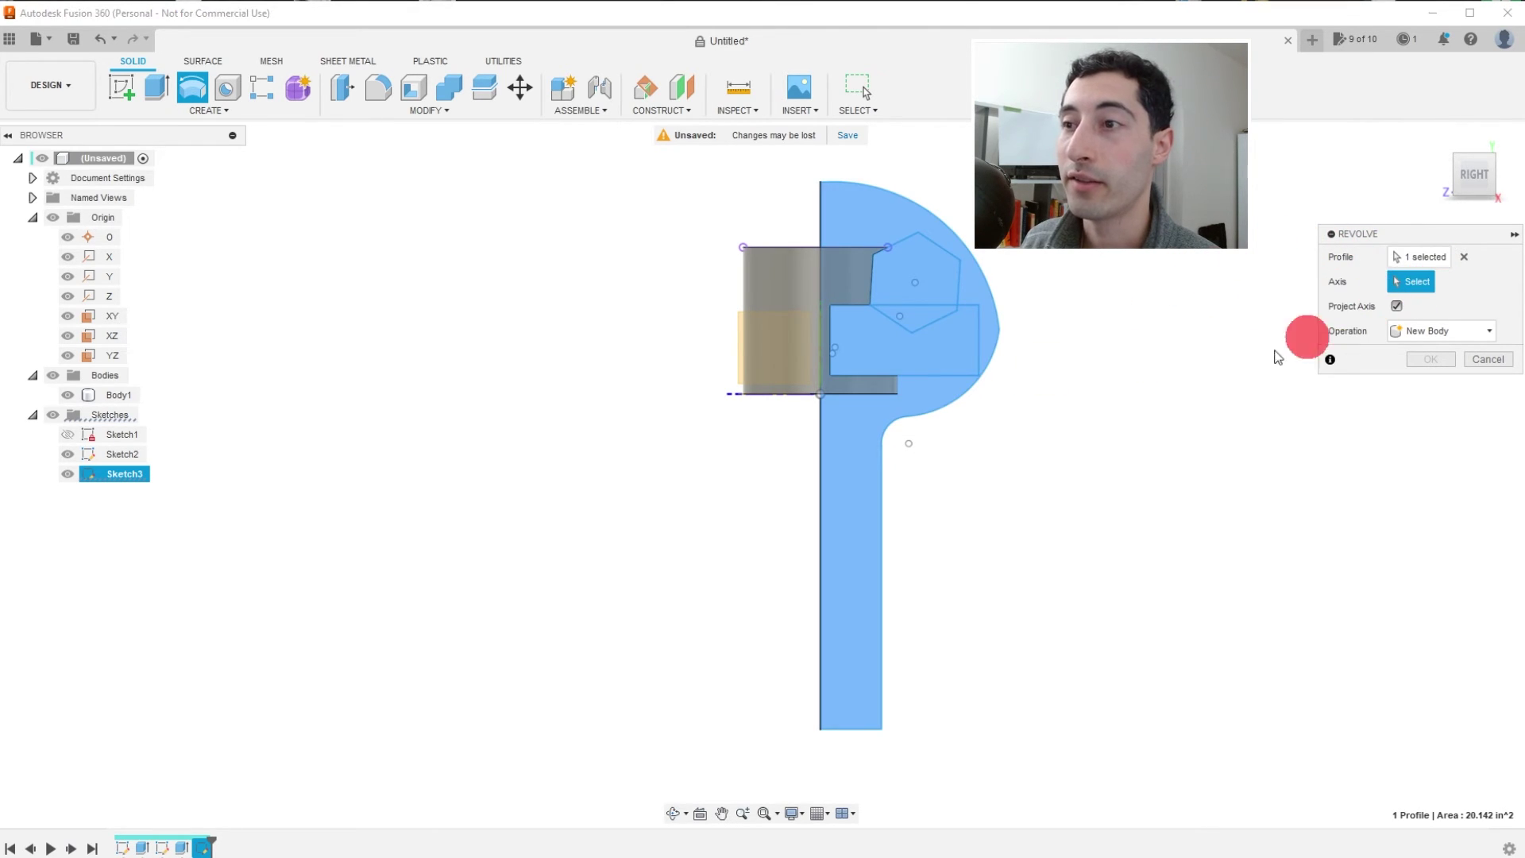
click(820, 448)
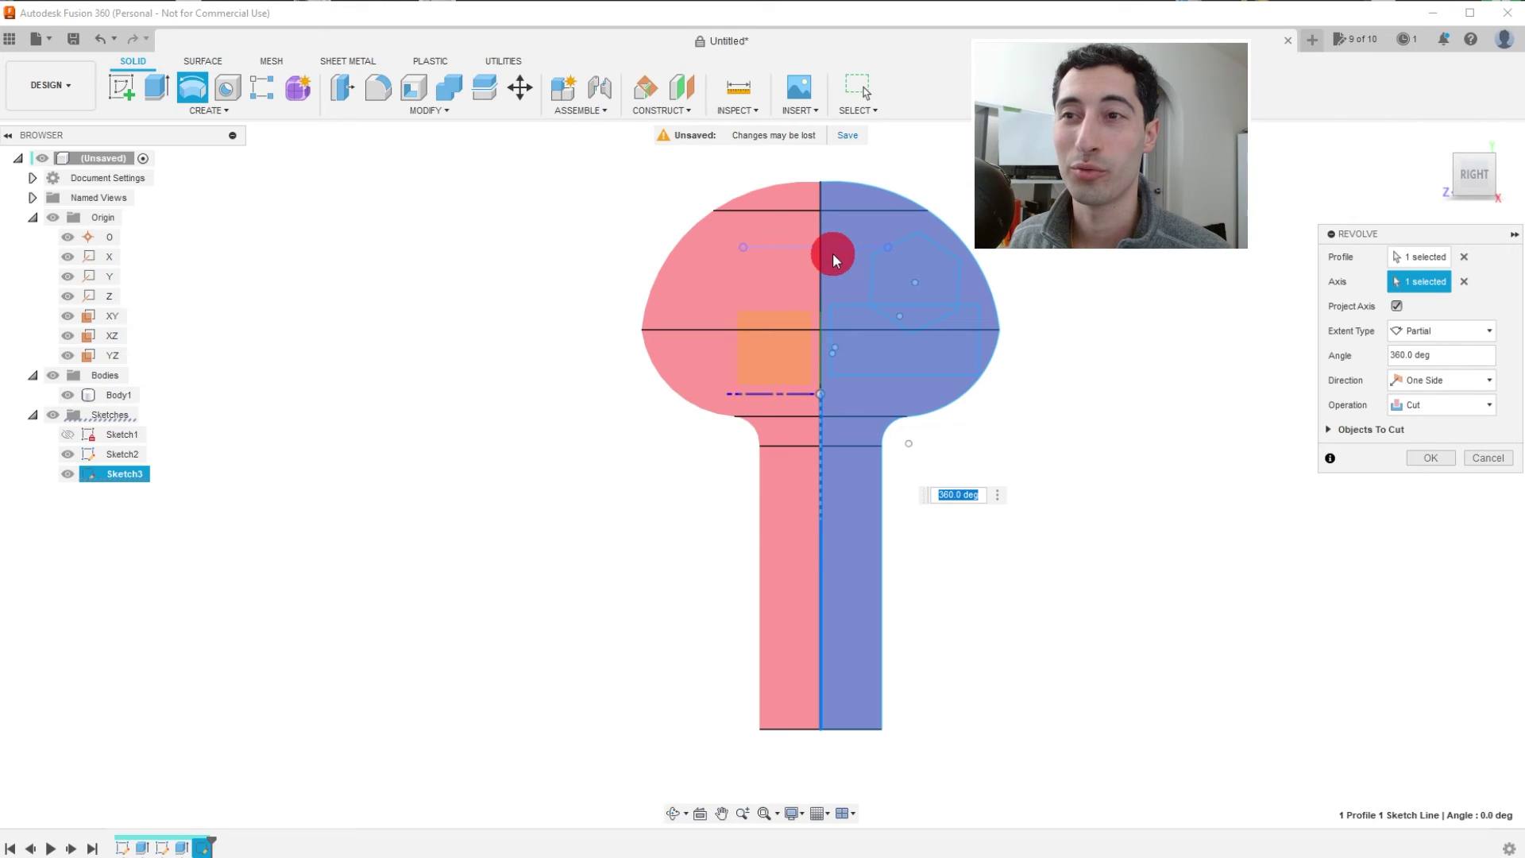
scroll(957, 395, up, 1)
scroll(1050, 380, down, 1)
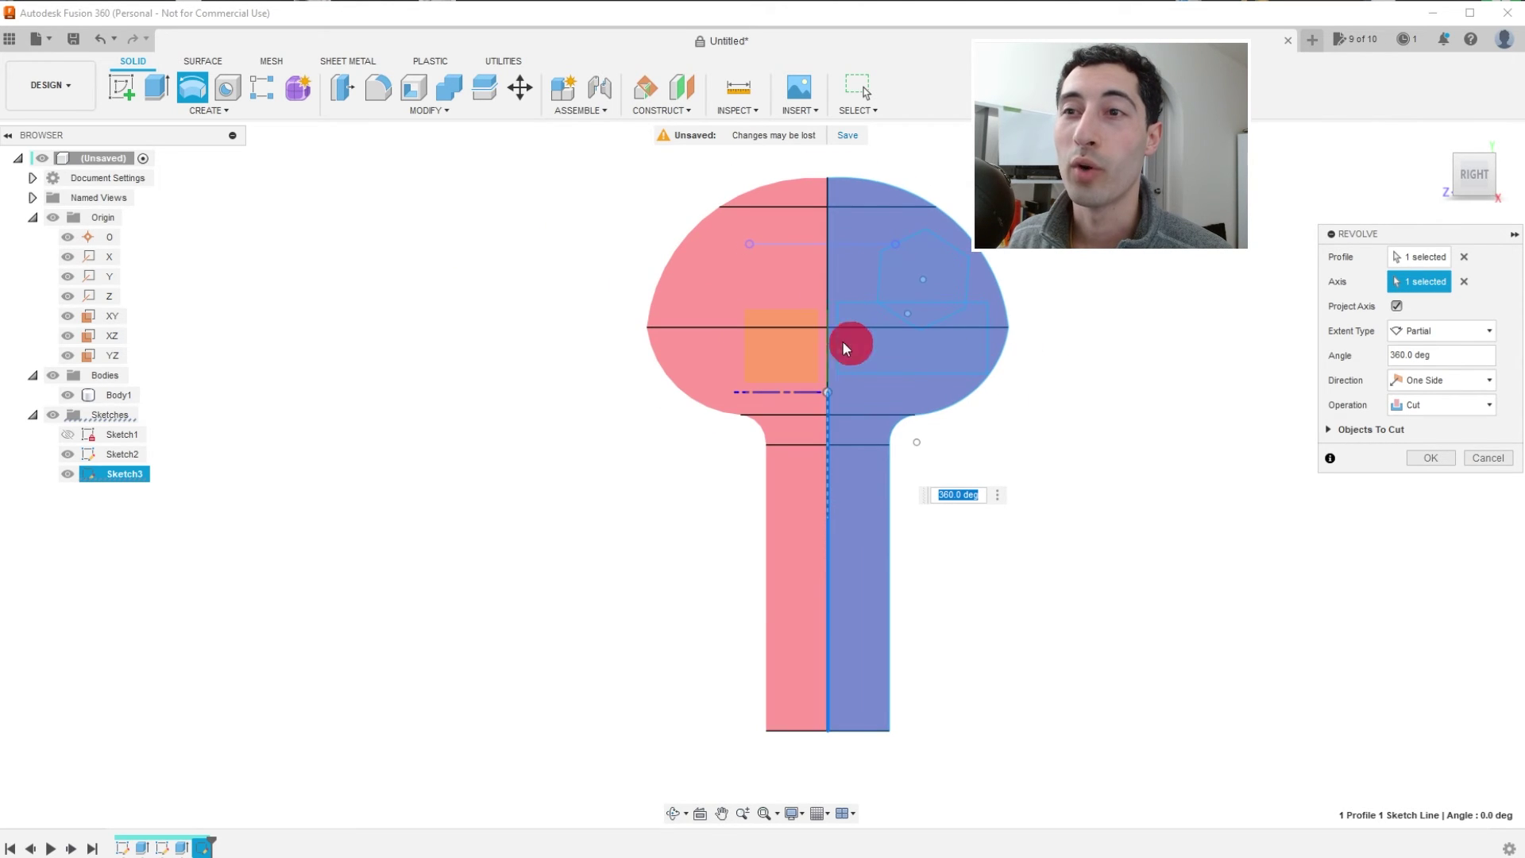
click(1425, 406)
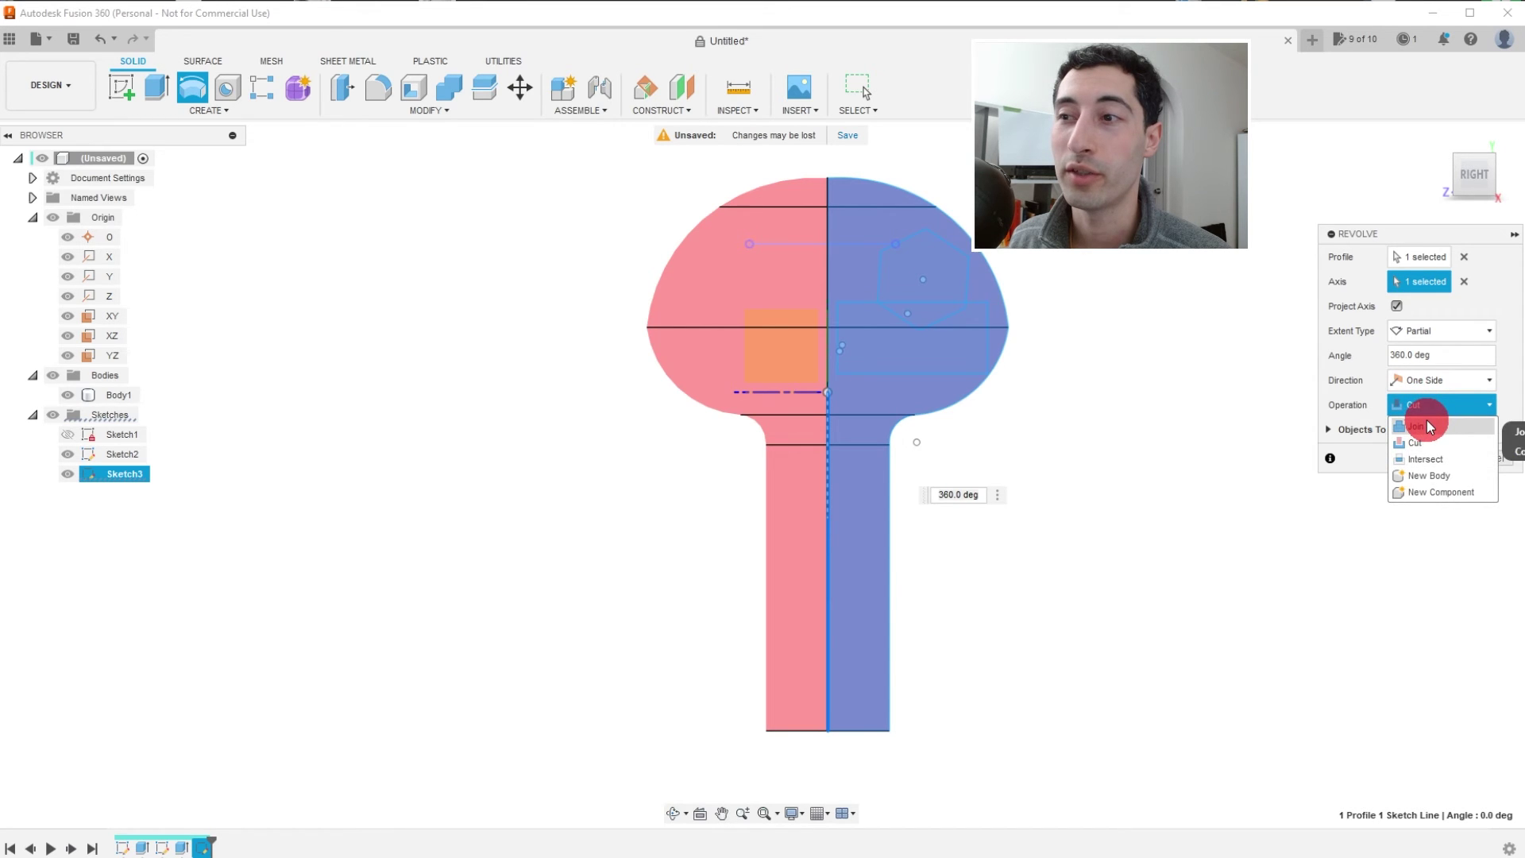
click(1427, 475)
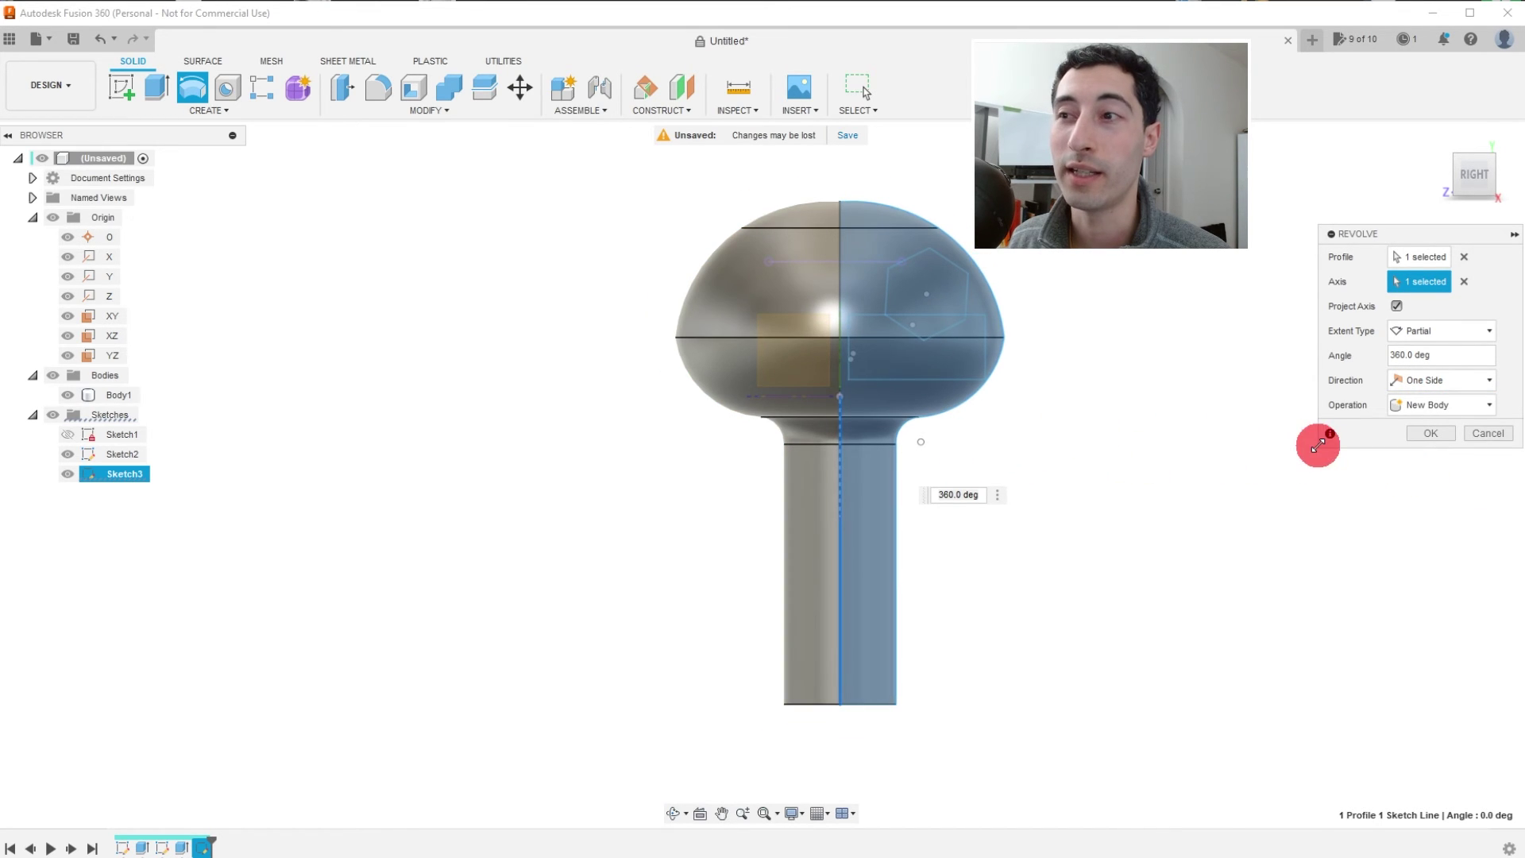
click(1431, 434)
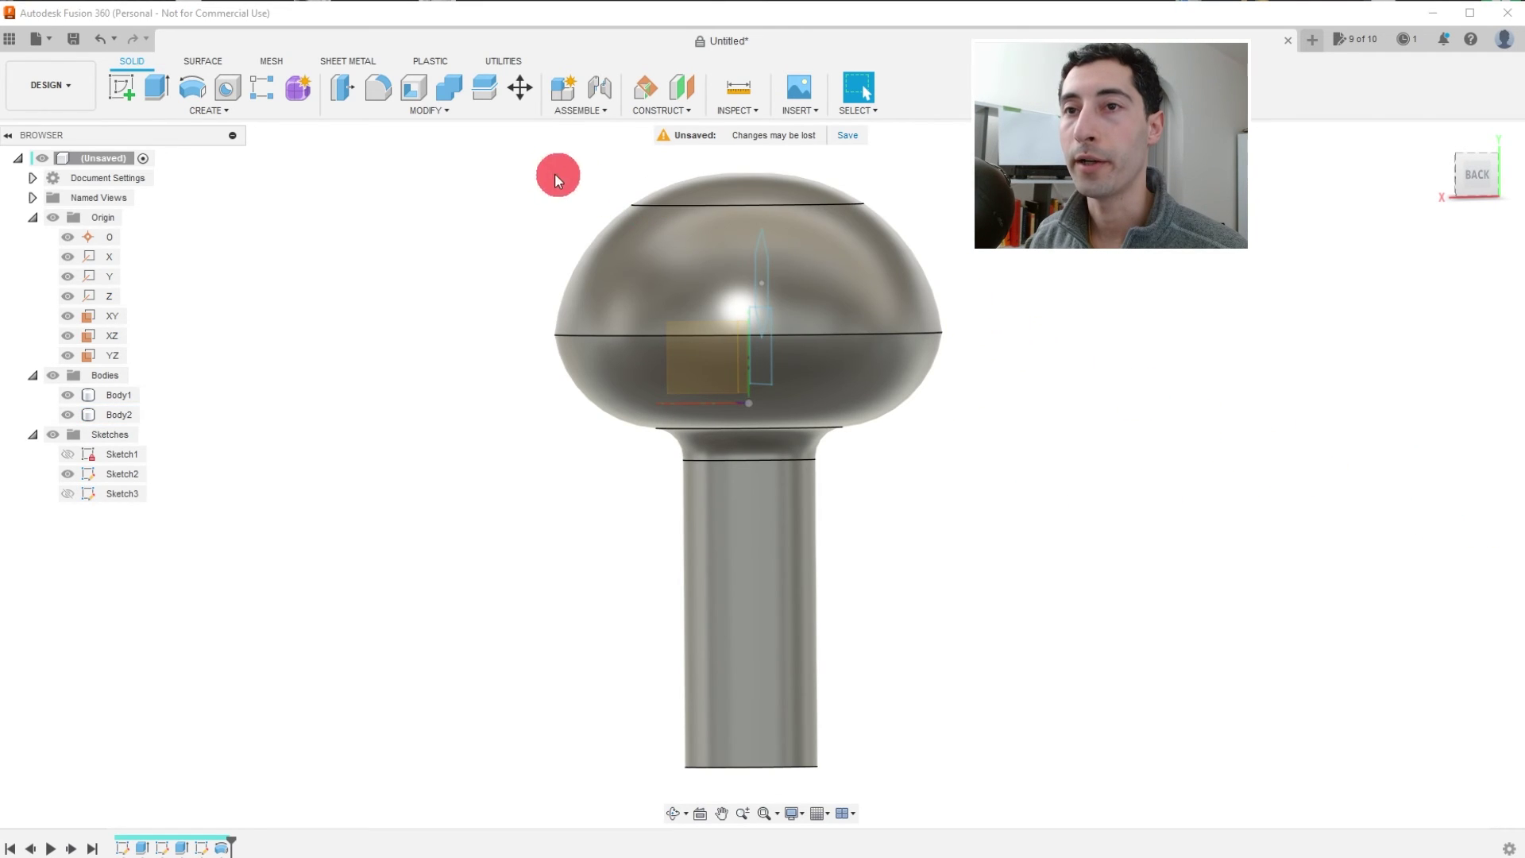
Start the Shell command.
click(413, 92)
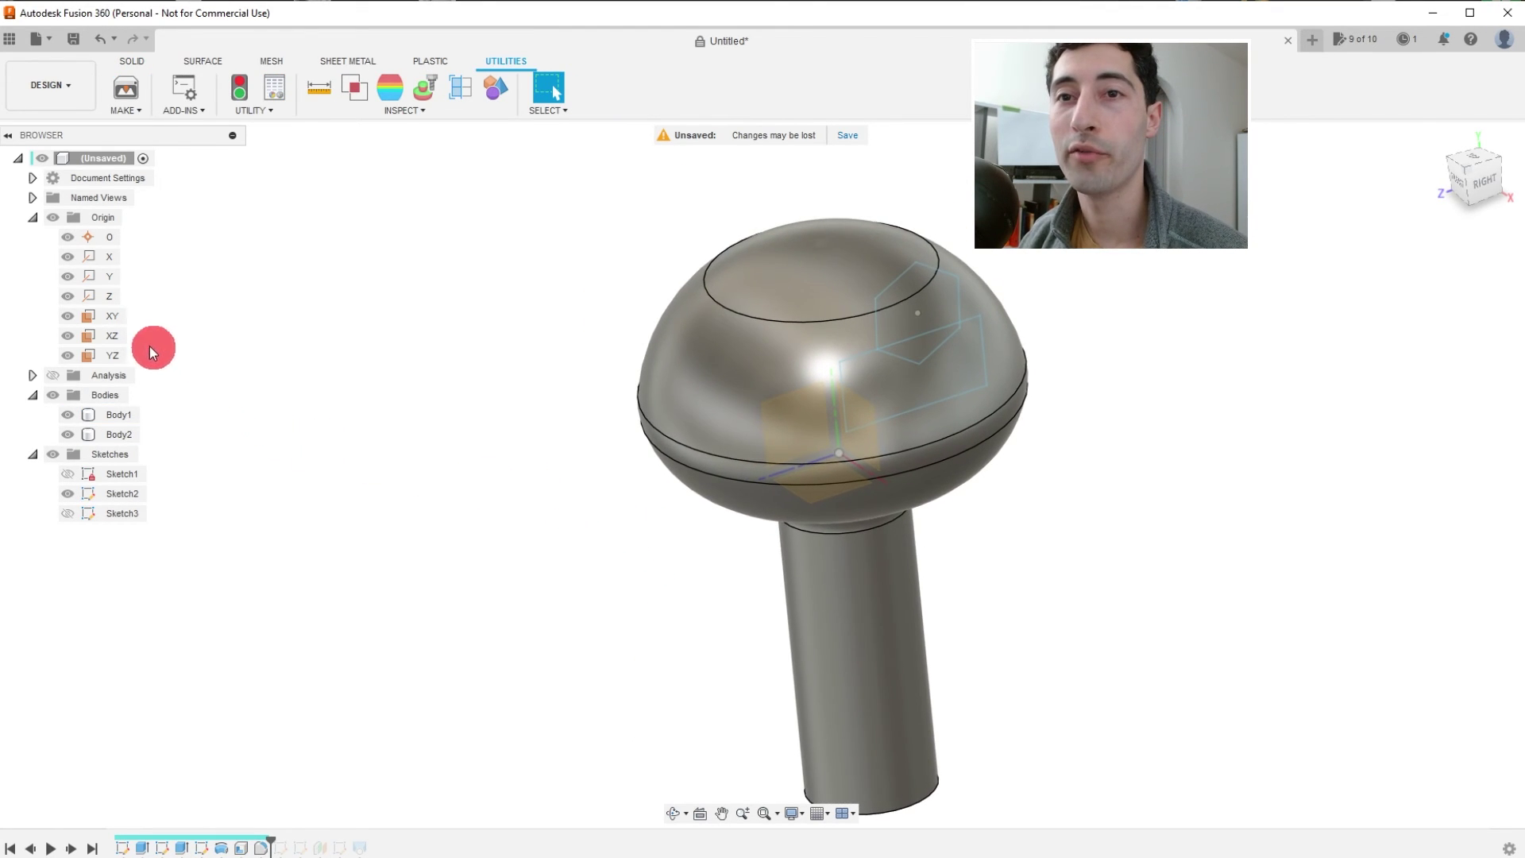
Start a new sketch on the XZ origin plane.
click(113, 340)
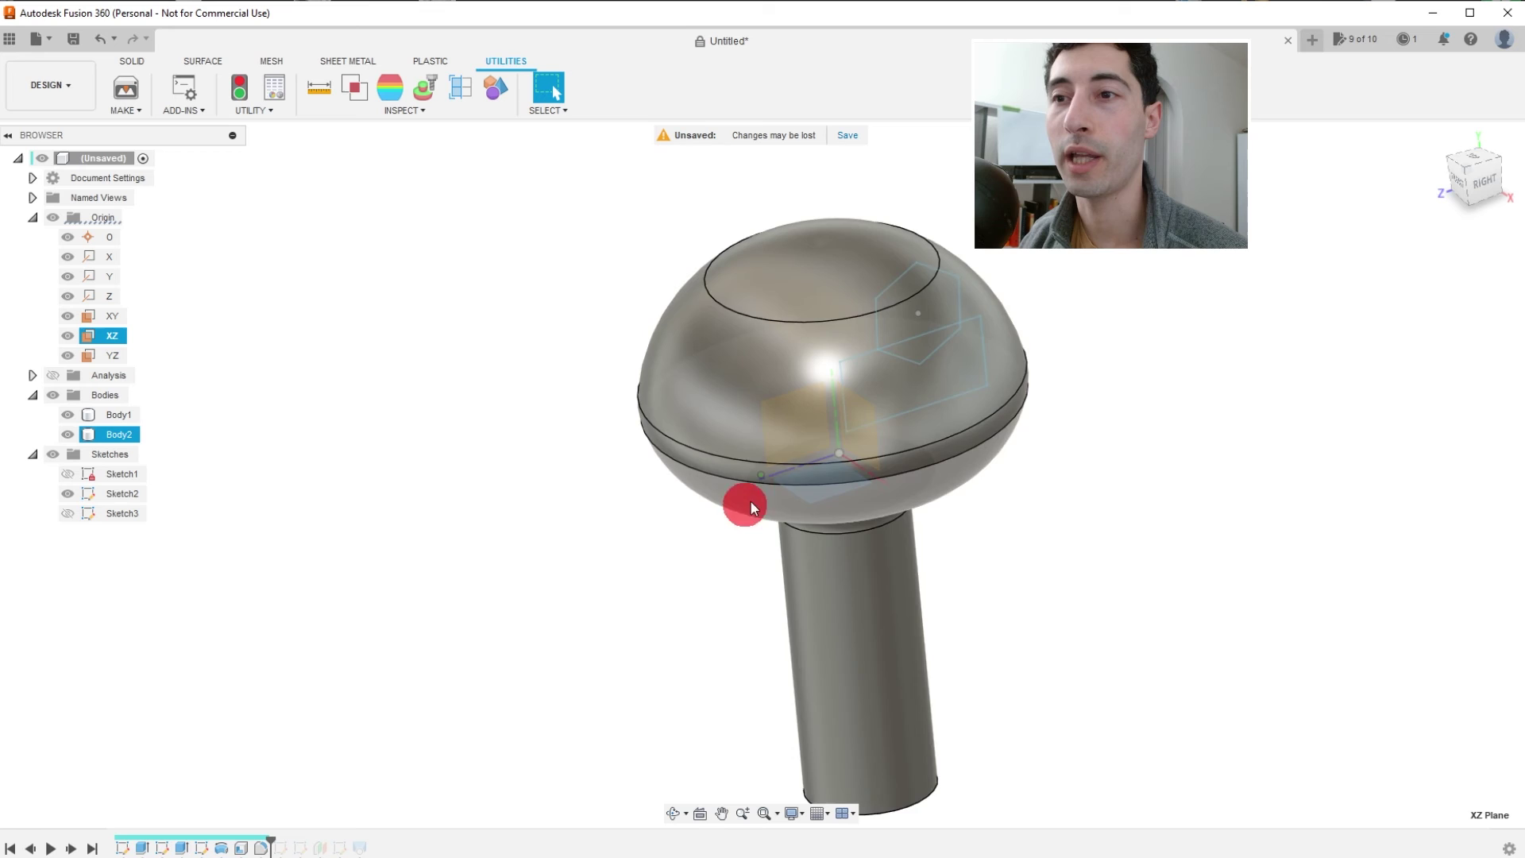
shift+middle_drag(812, 487, 1217, 526)
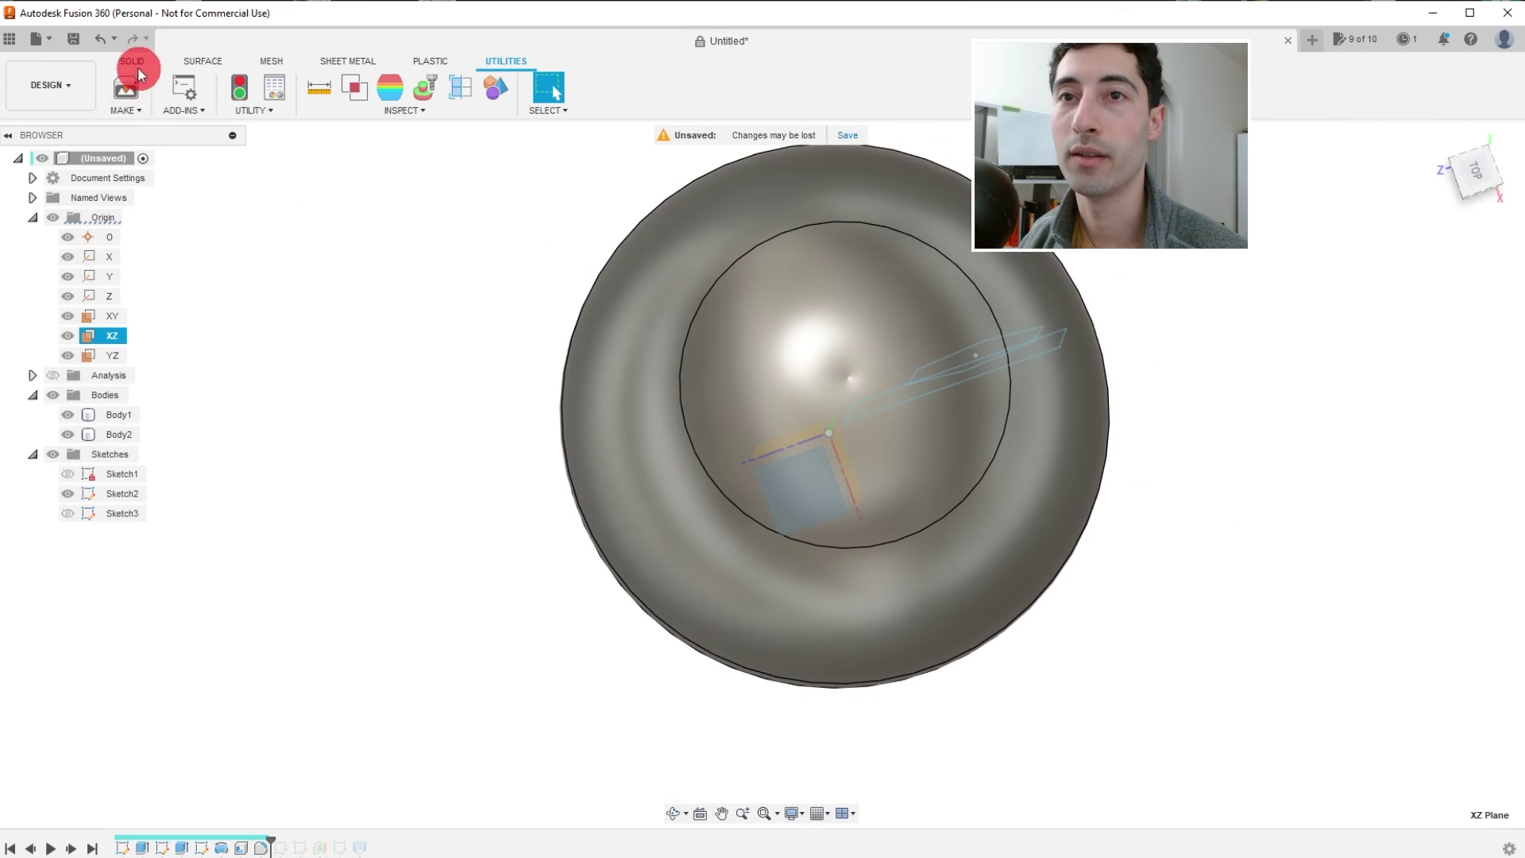
click(135, 68)
click(126, 85)
click(756, 289)
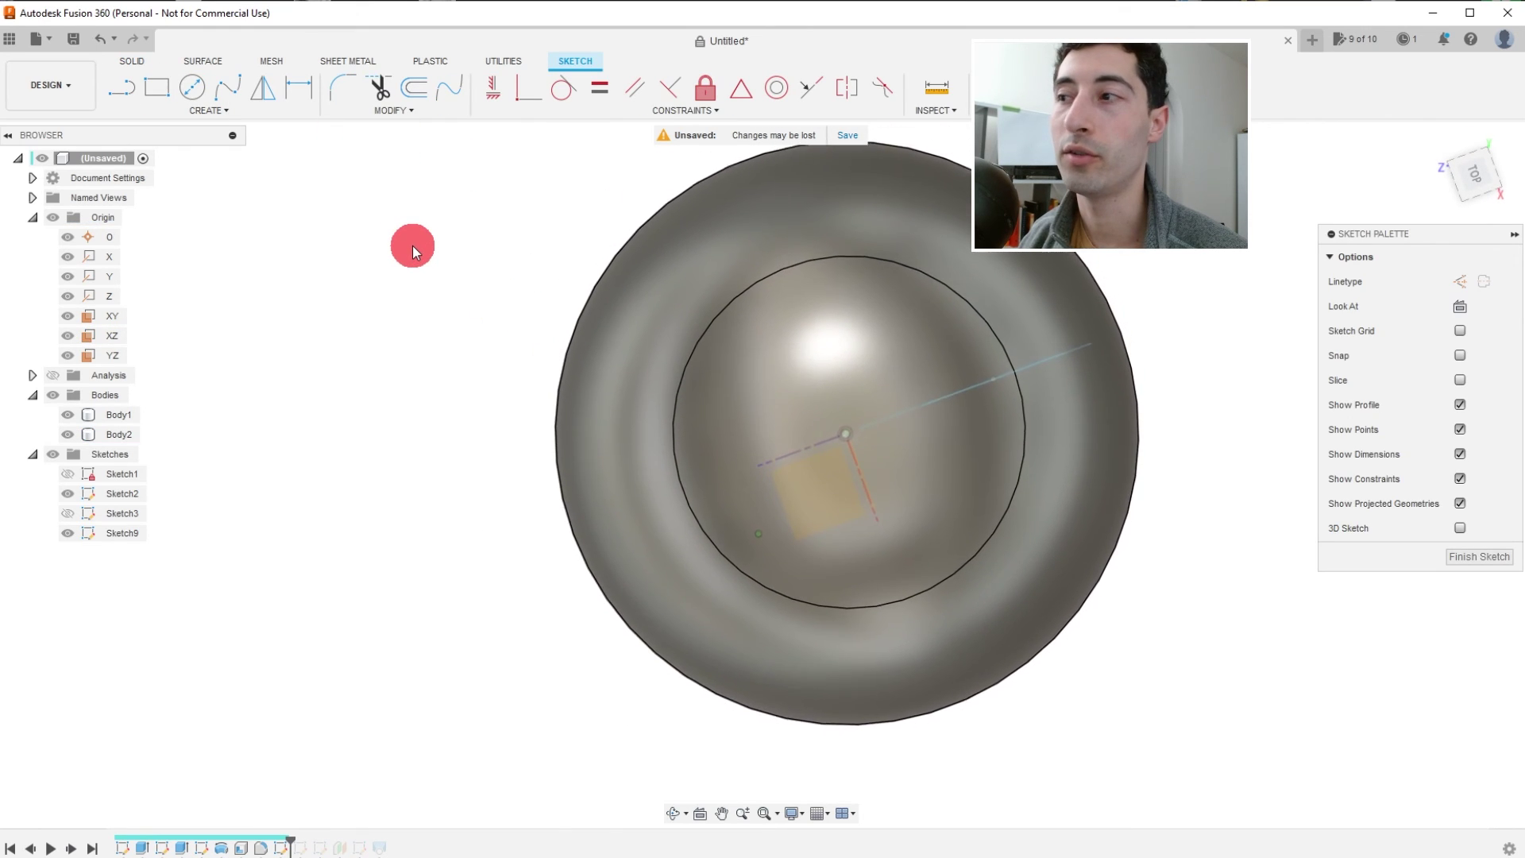
Draw a center diameter circle from the origin, extending well beyond the rounded head's outer edge, and finish the sketch.
click(194, 88)
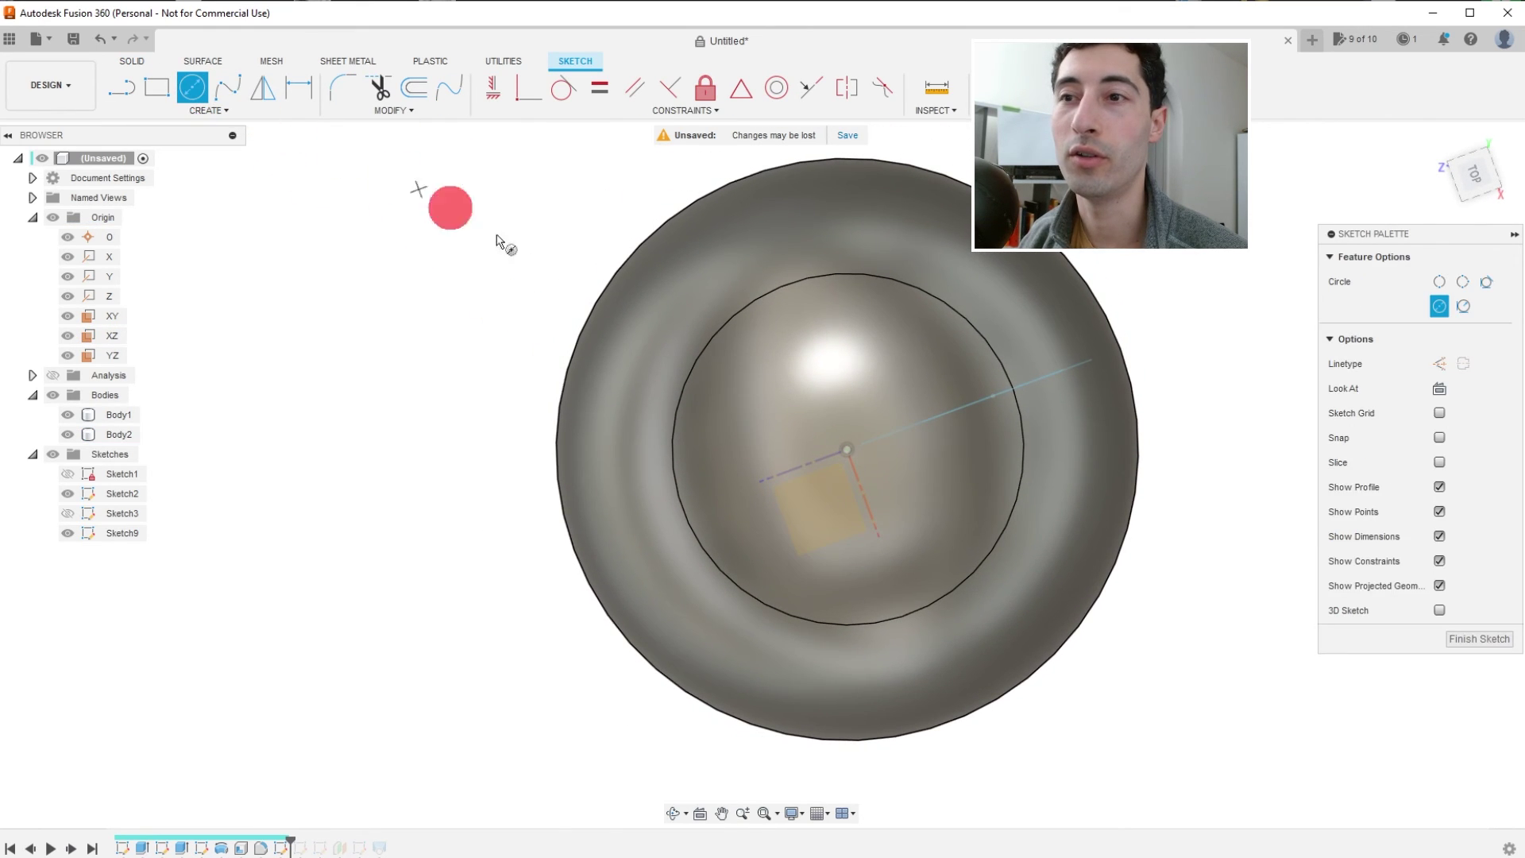
click(848, 450)
scroll(952, 489, down, 5)
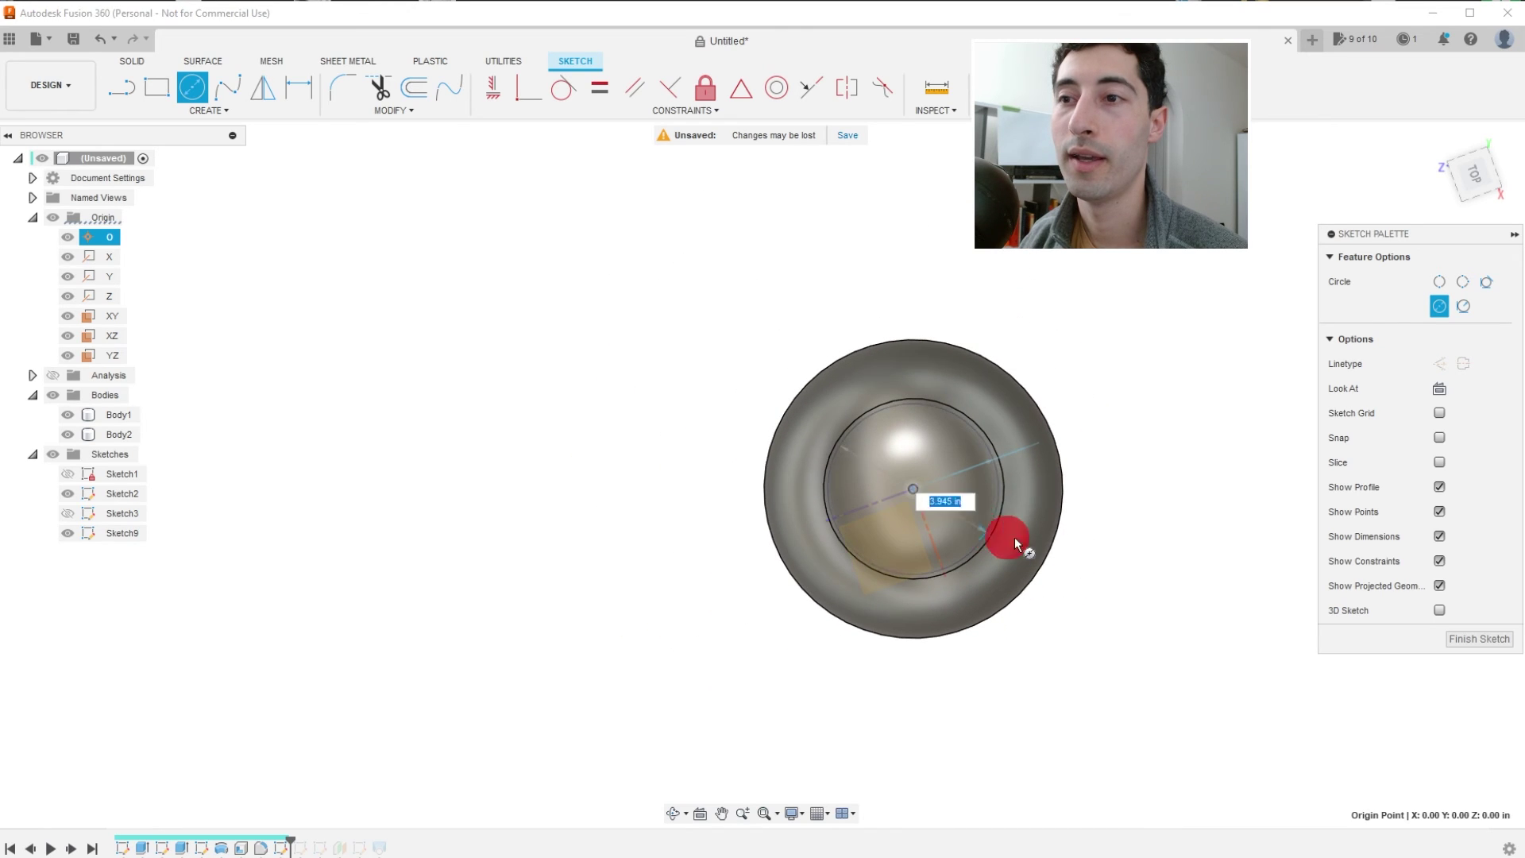
click(1165, 551)
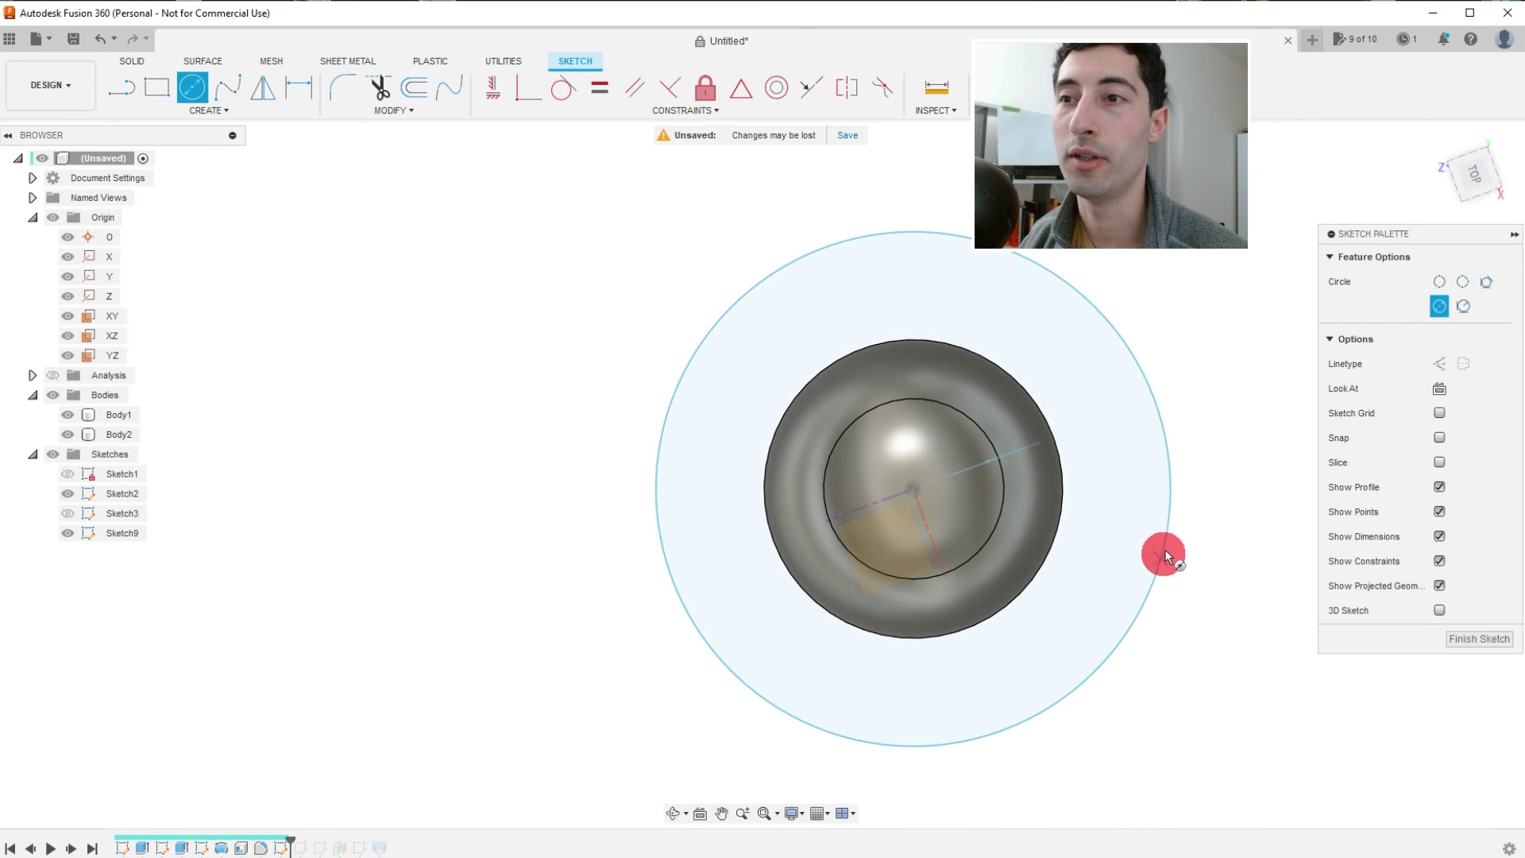
click(1116, 88)
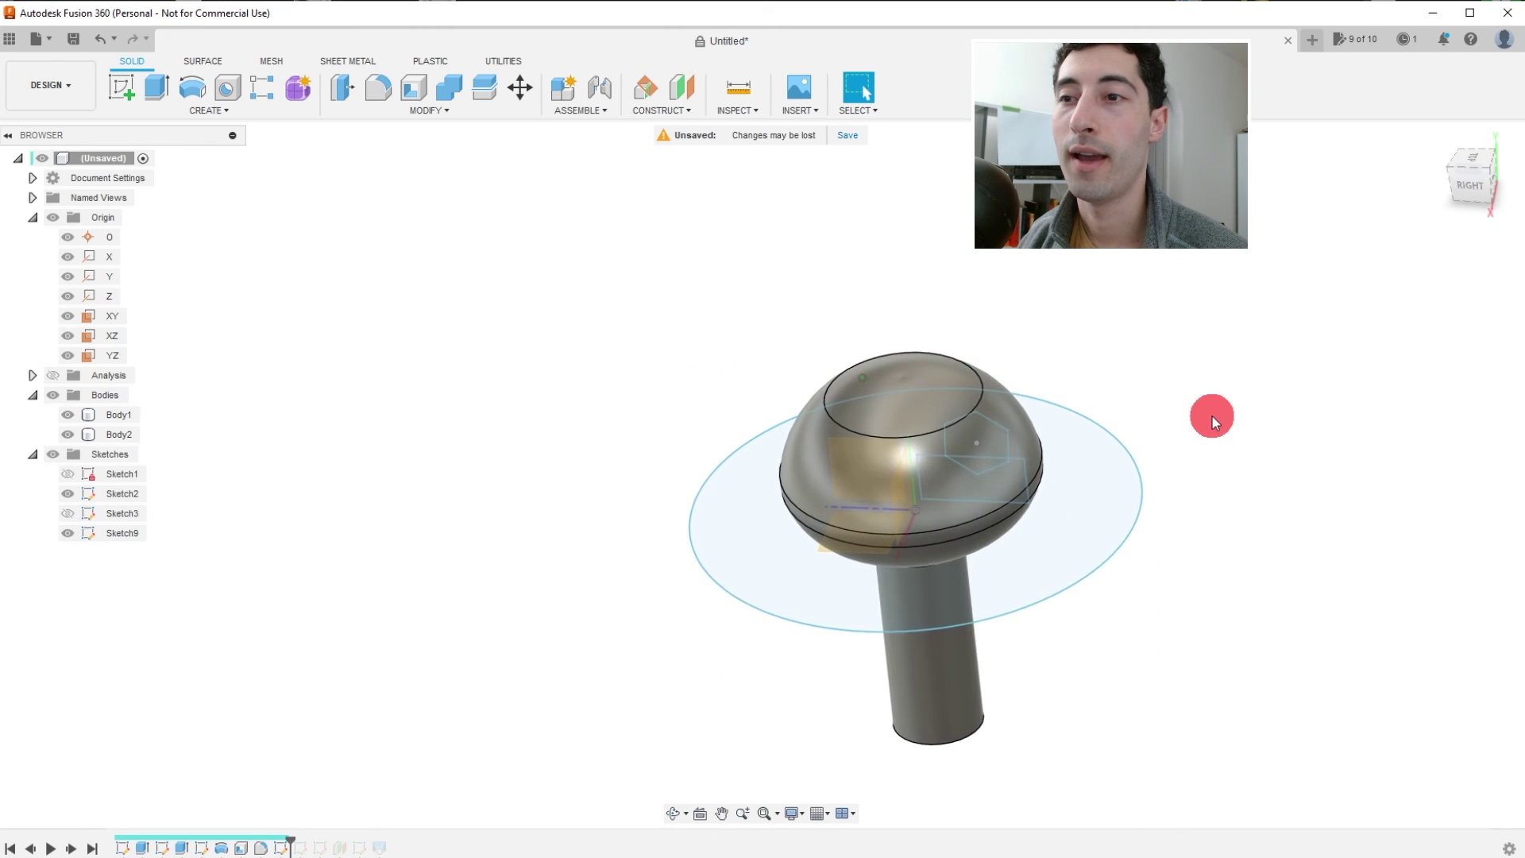
Create a construction plane offset about 8.83 in above the XZ plane.
click(685, 89)
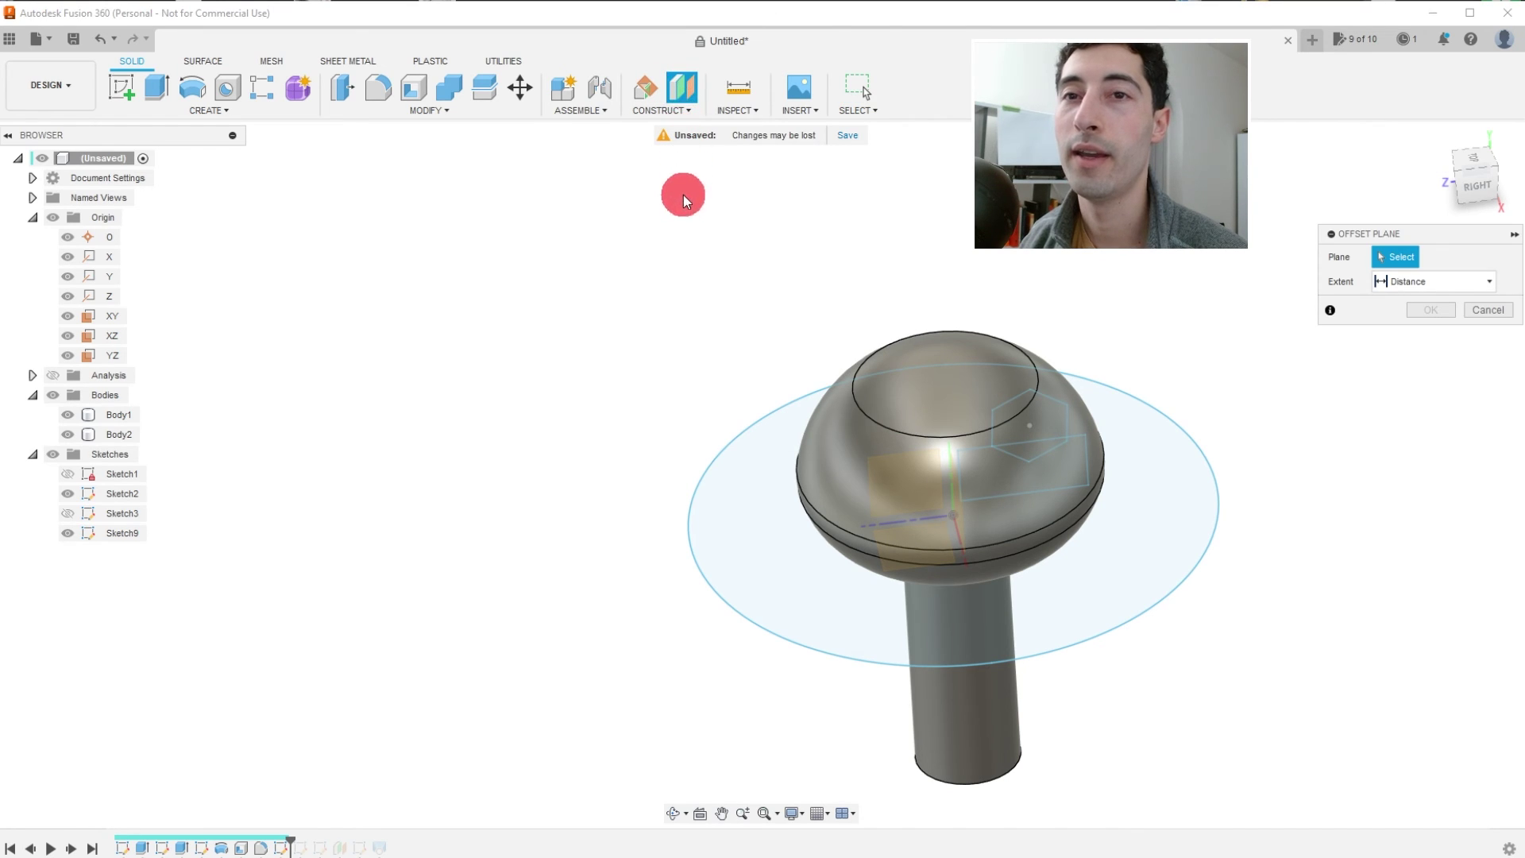
click(897, 566)
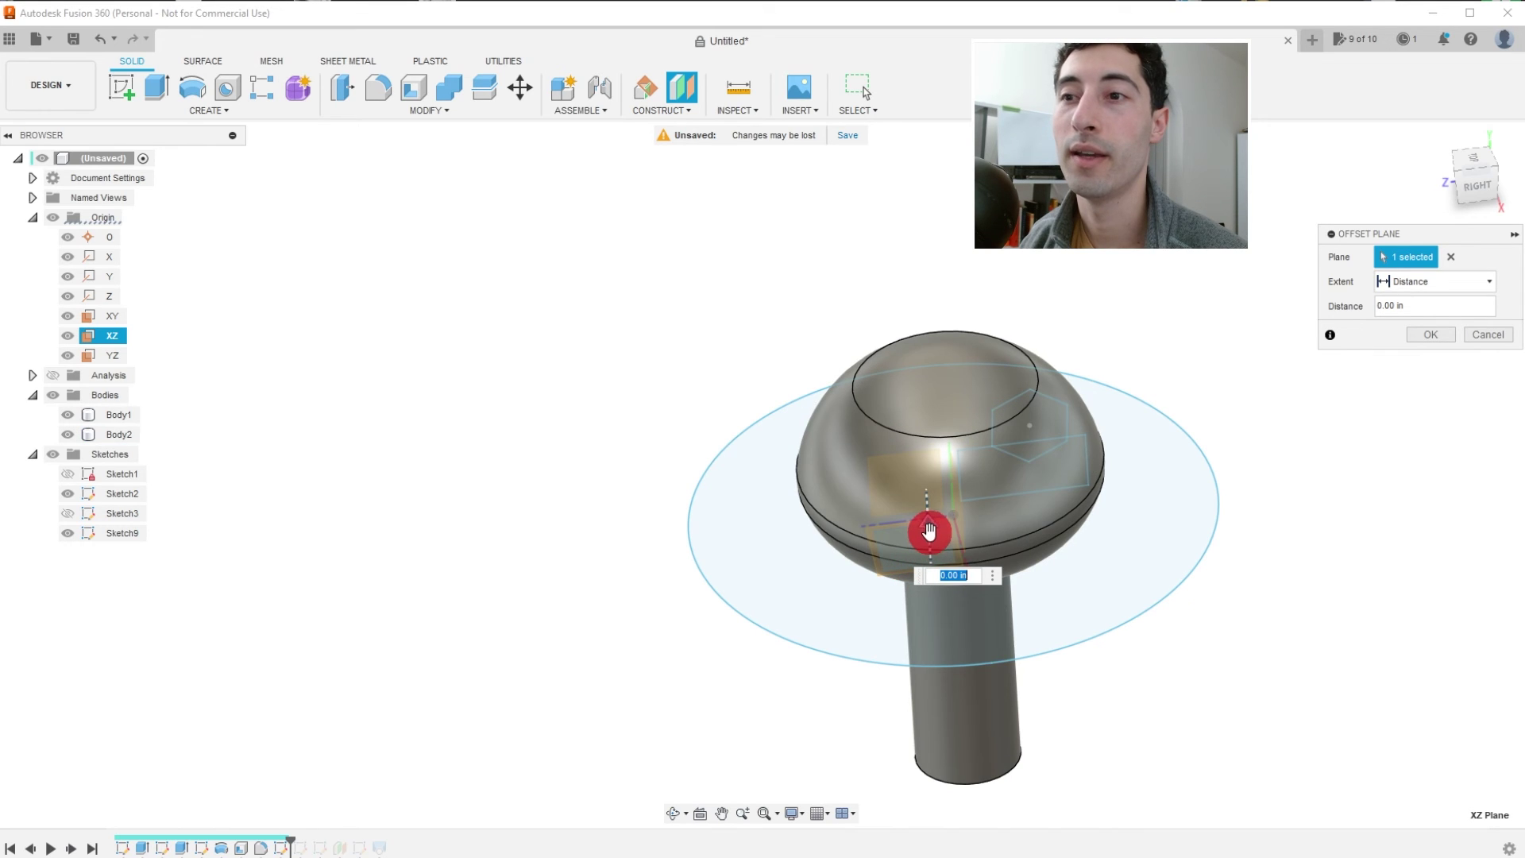
drag(931, 527, 880, 203)
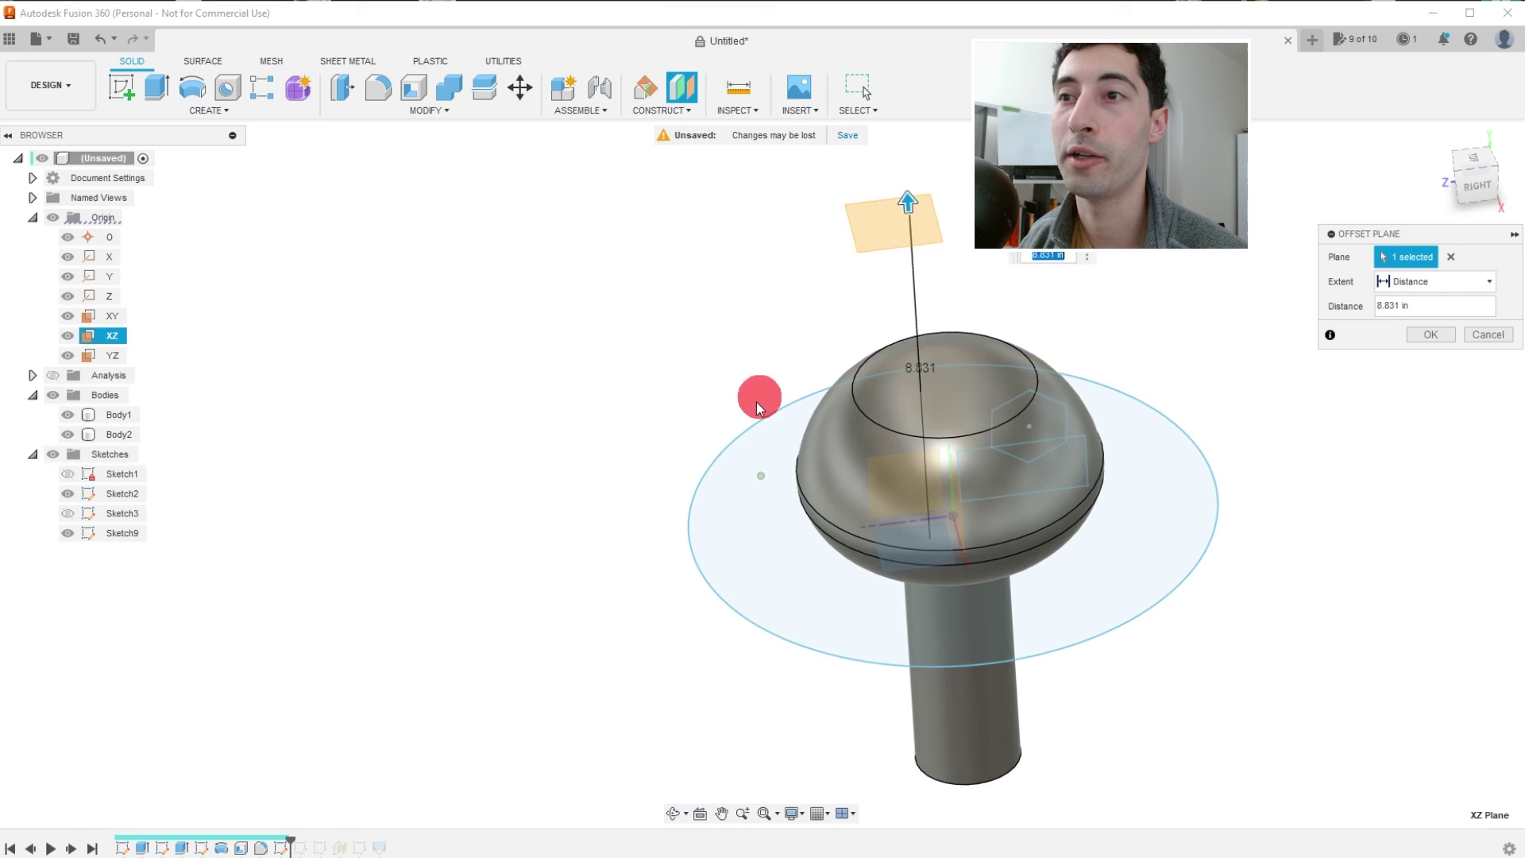
shift+middle_drag(756, 402, 1108, 388)
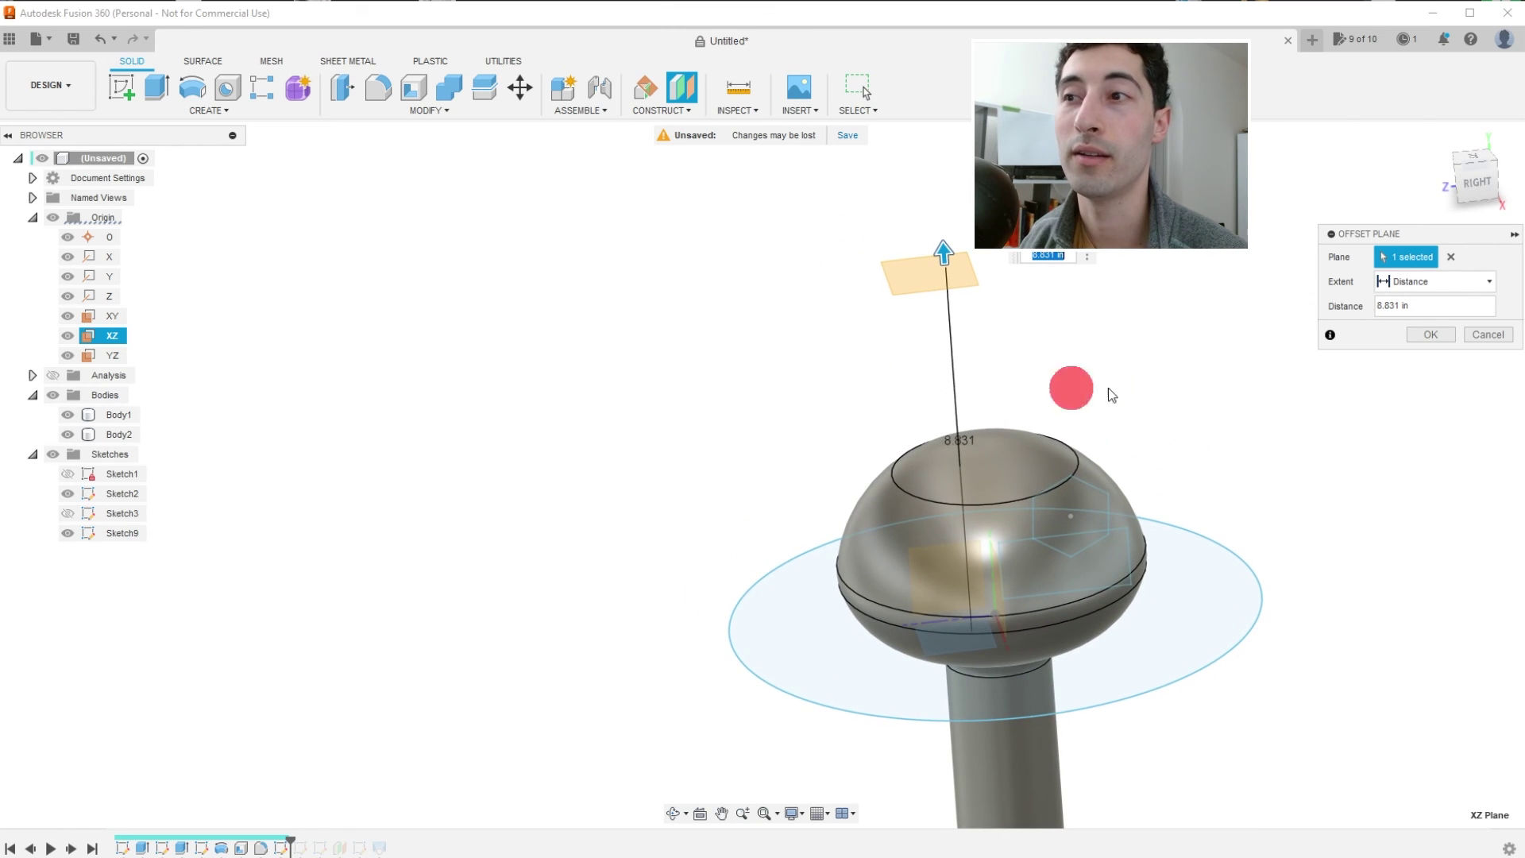
click(1438, 337)
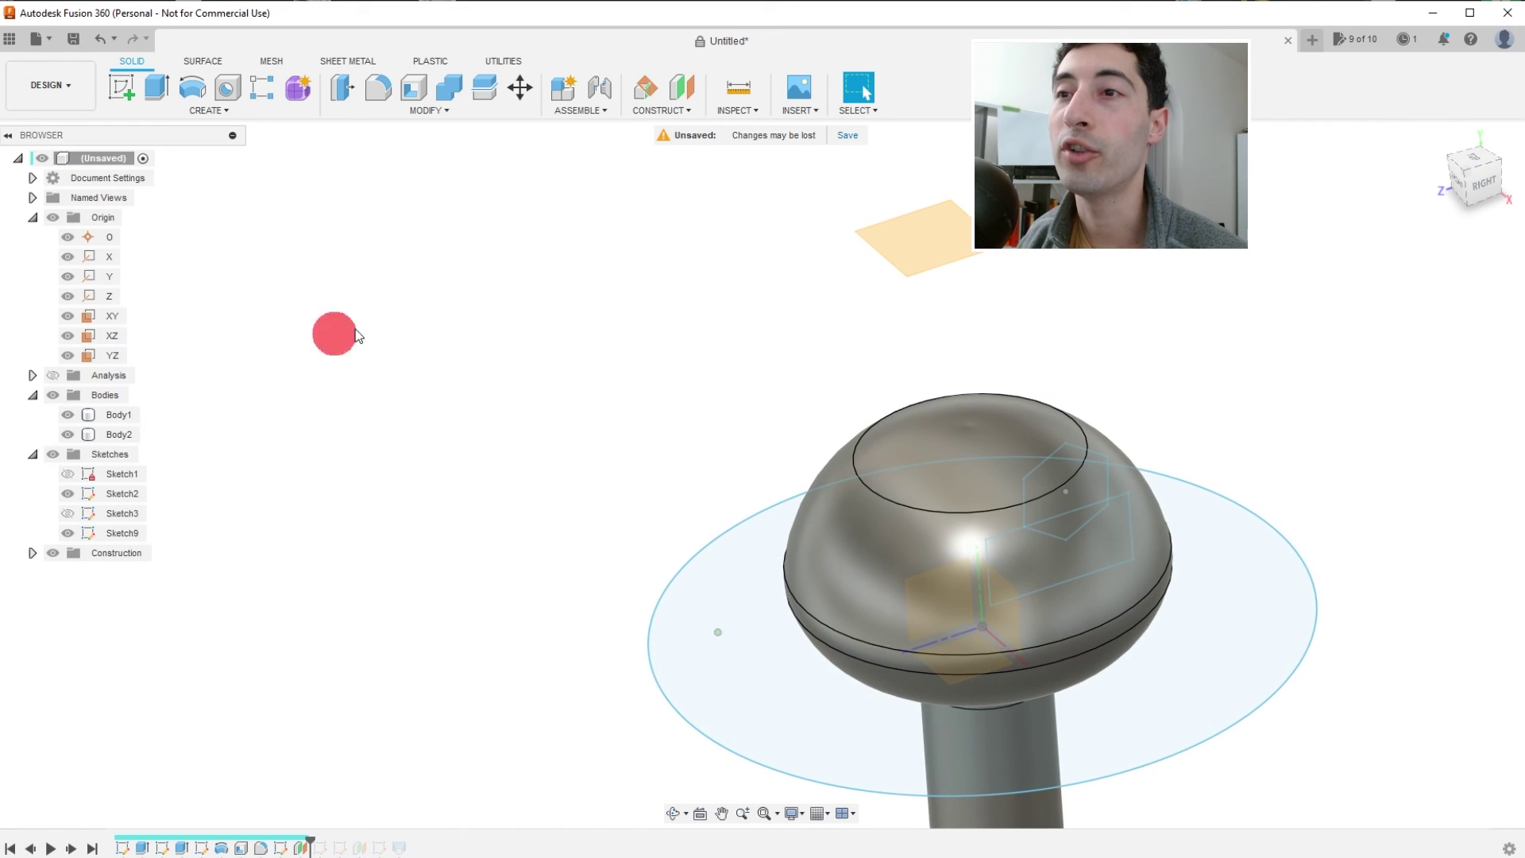
Start a new sketch on the offset construction plane above the rounded head.
shift+middle_drag(946, 251, 827, 289)
click(822, 585)
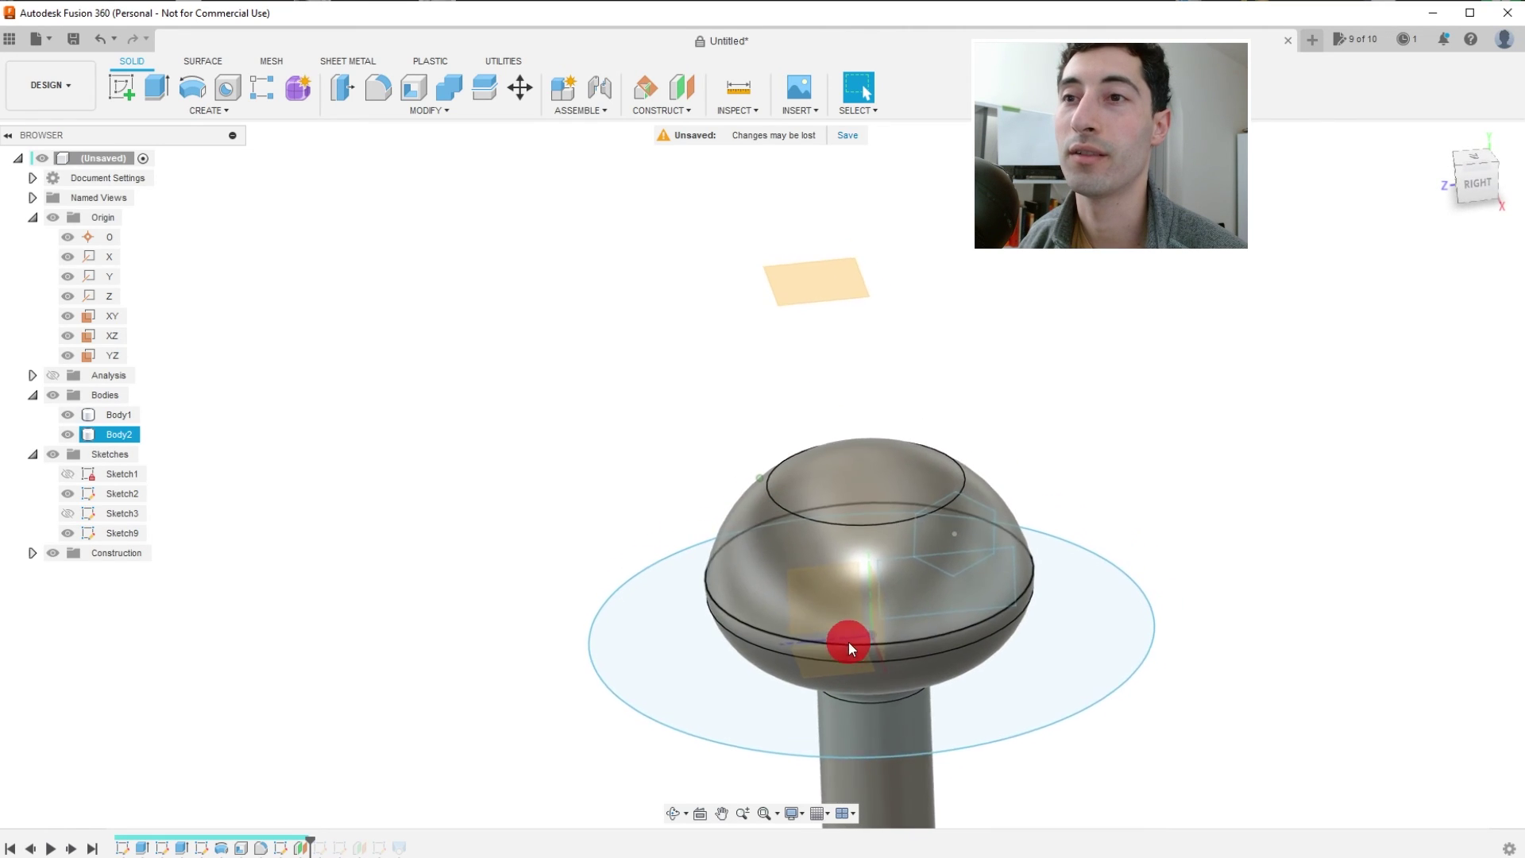
click(842, 316)
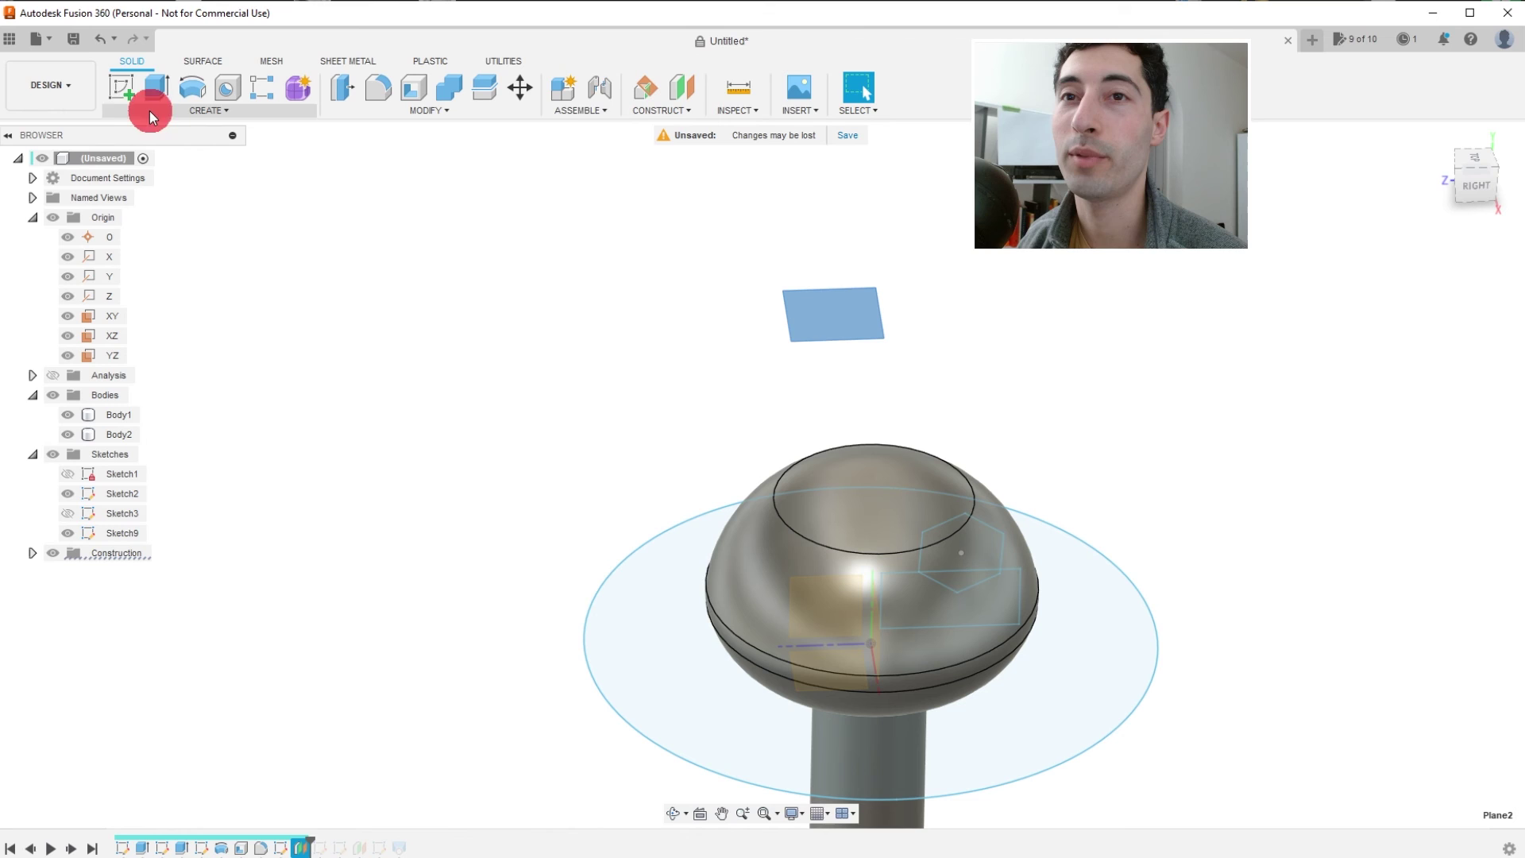
click(126, 99)
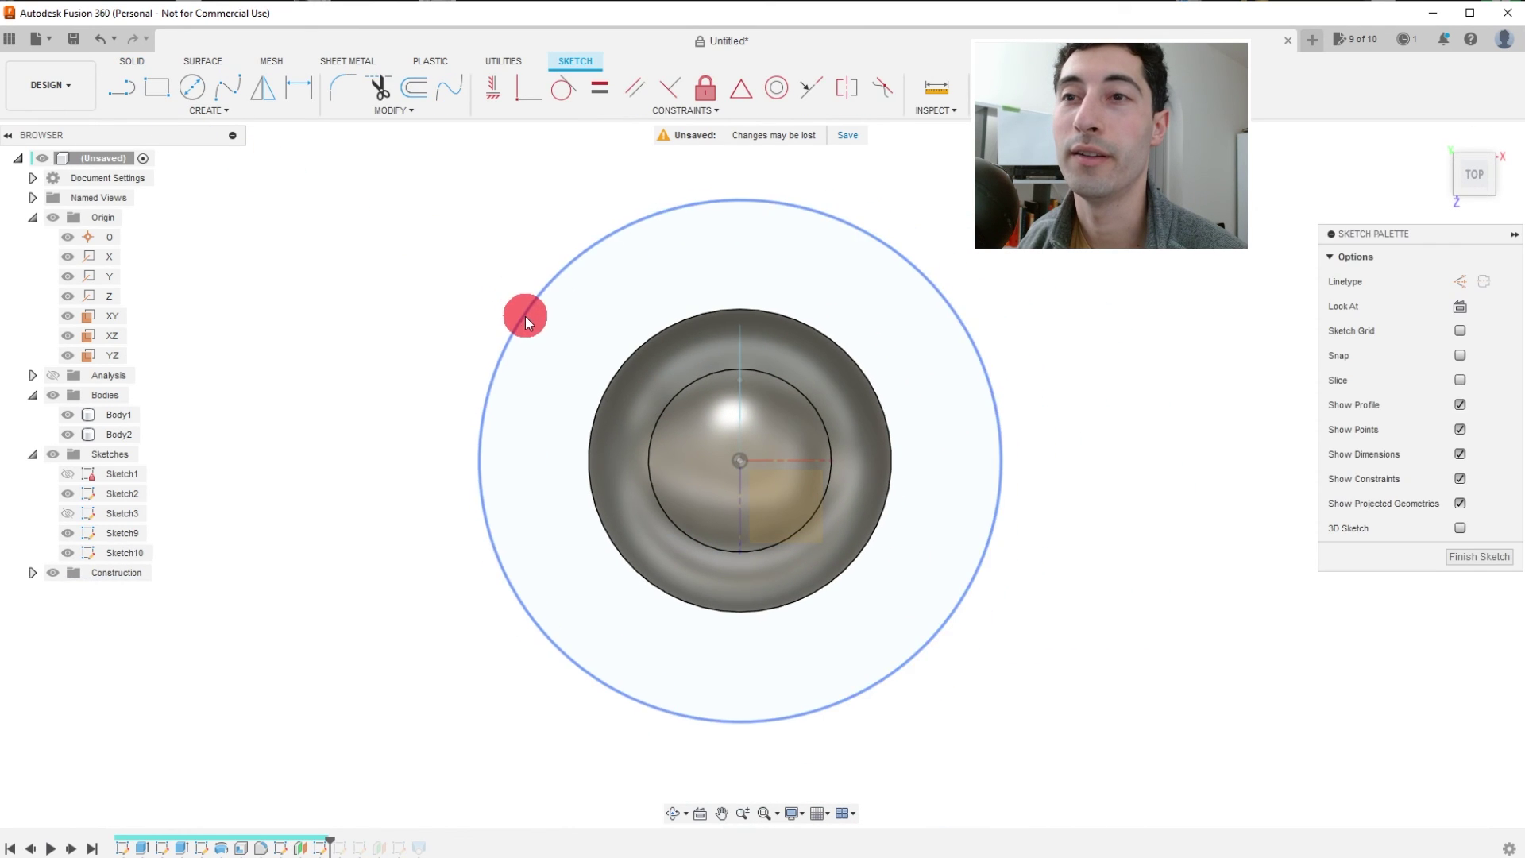
Draw a six-sided circumscribed polygon centered on the origin, reaching about the large circle's edge, and finish the sketch.
click(191, 113)
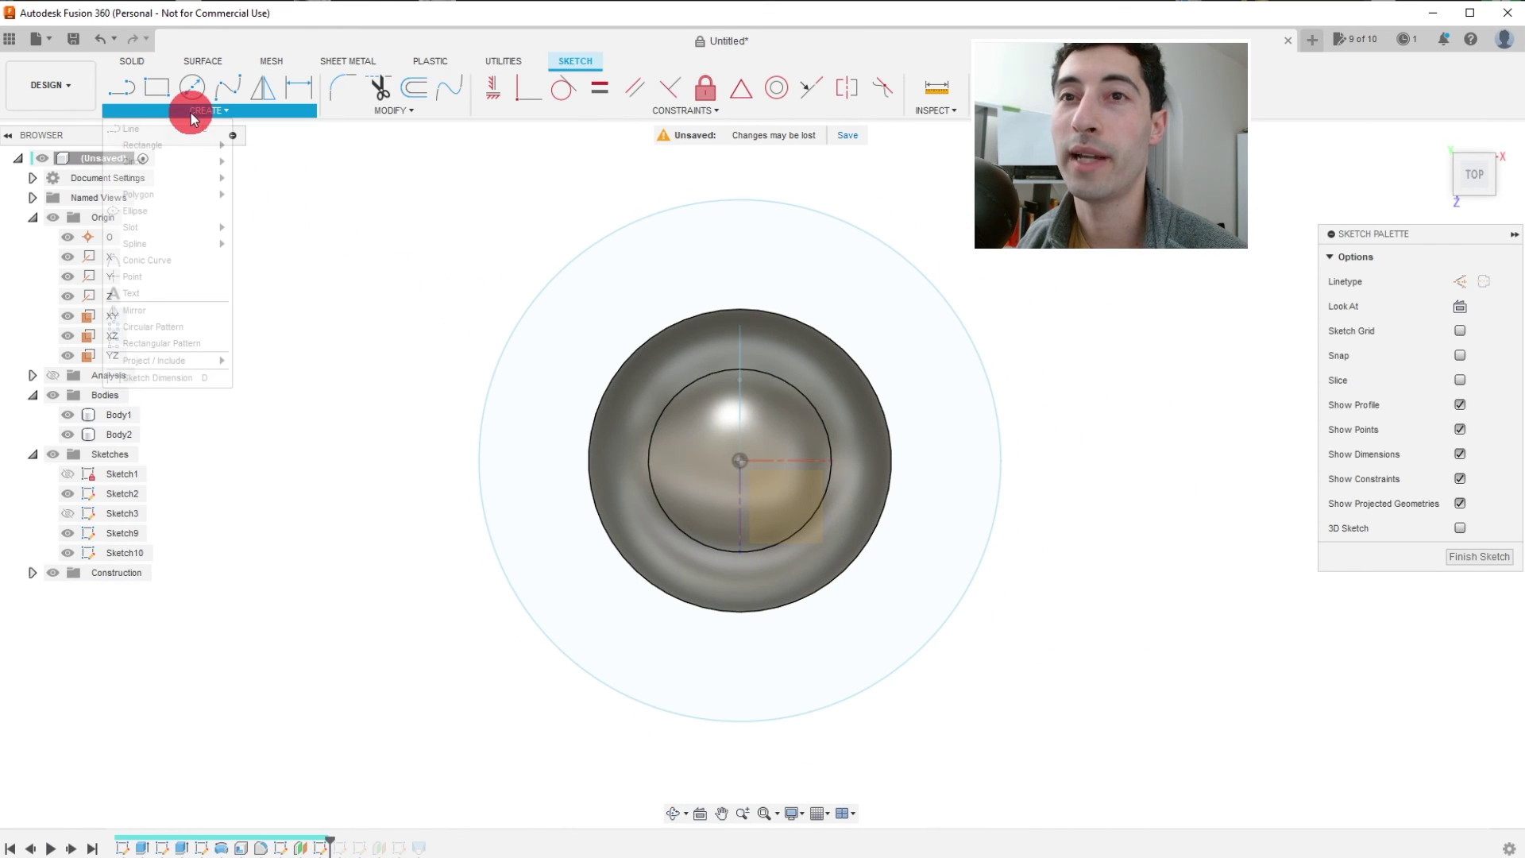
mouse_move(189, 167)
mouse_move(193, 193)
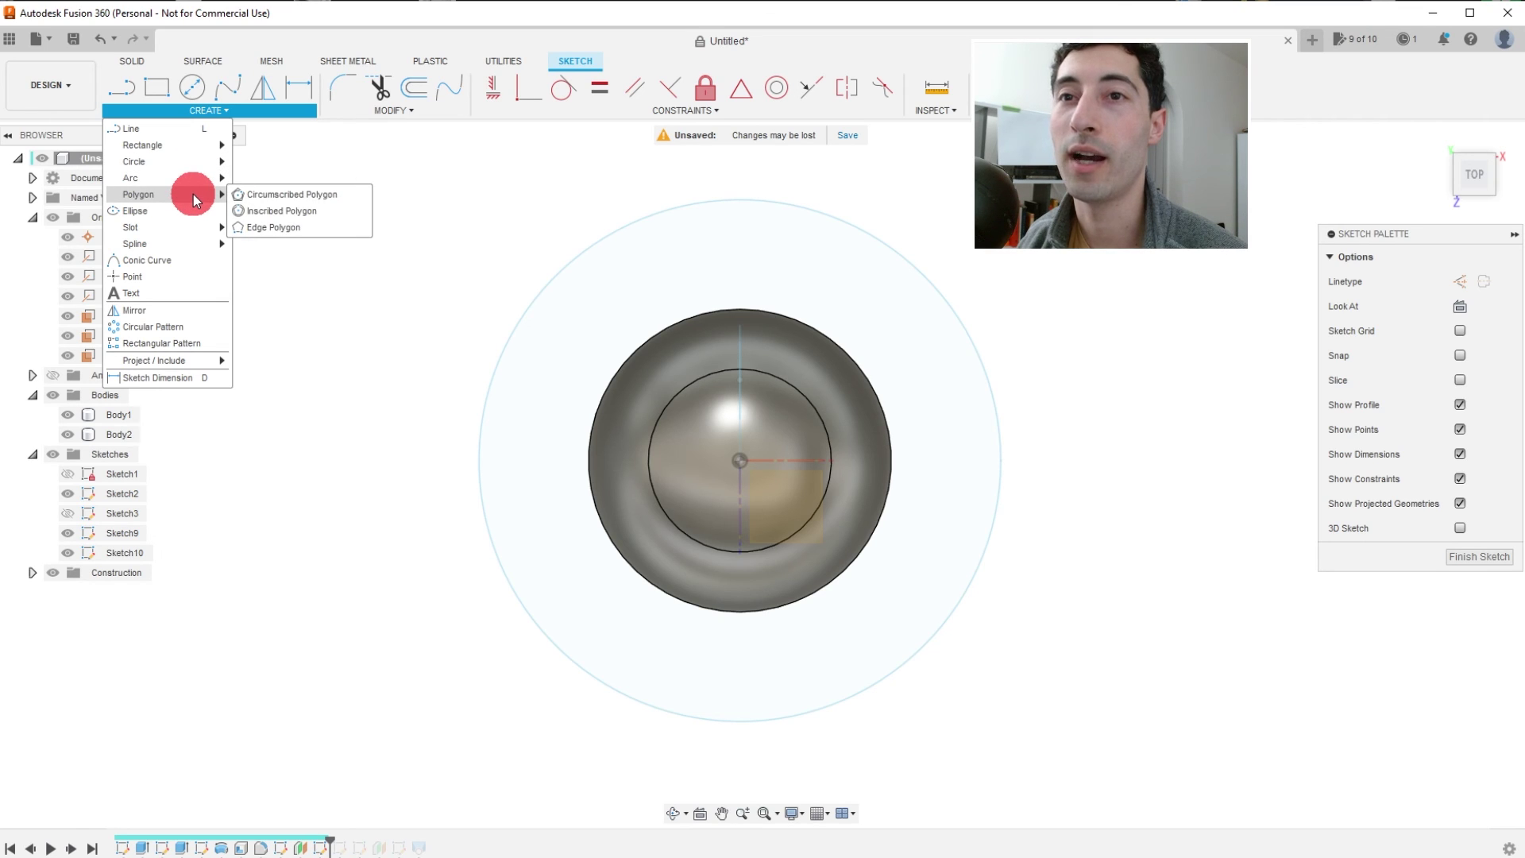
click(273, 196)
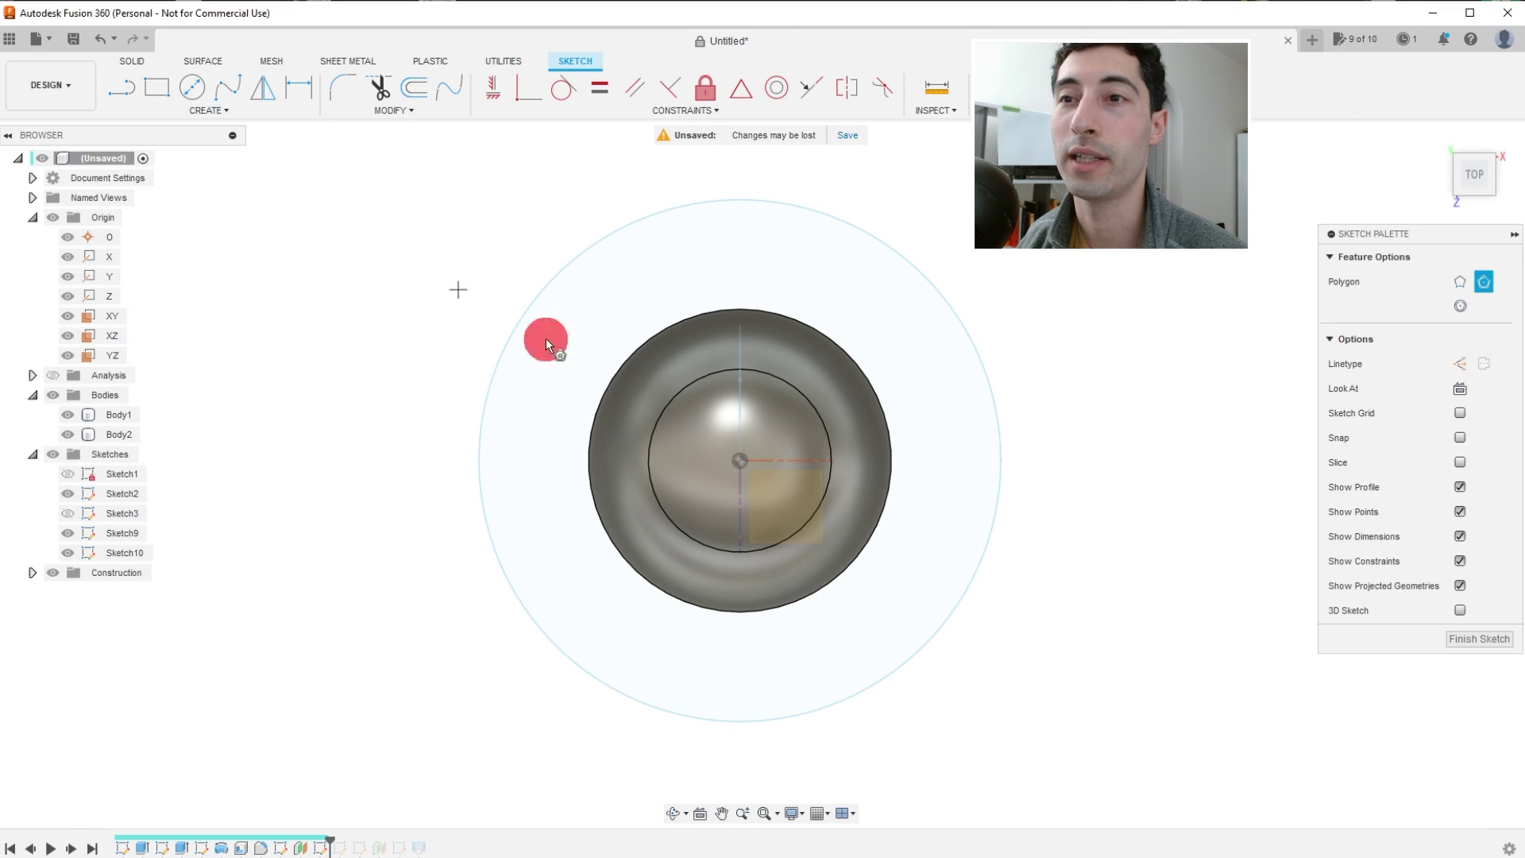
click(740, 461)
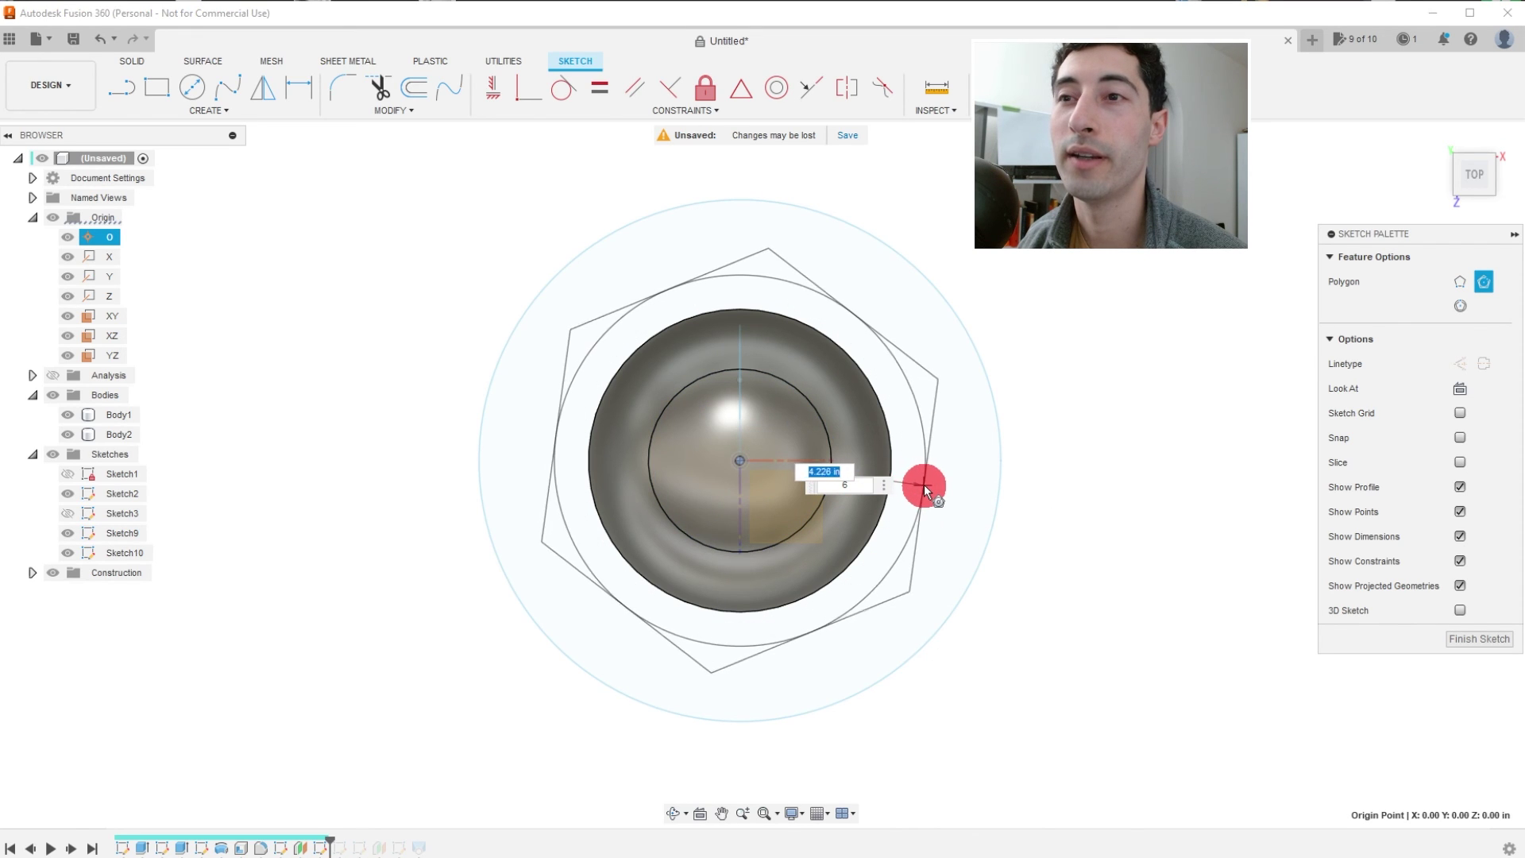
click(998, 494)
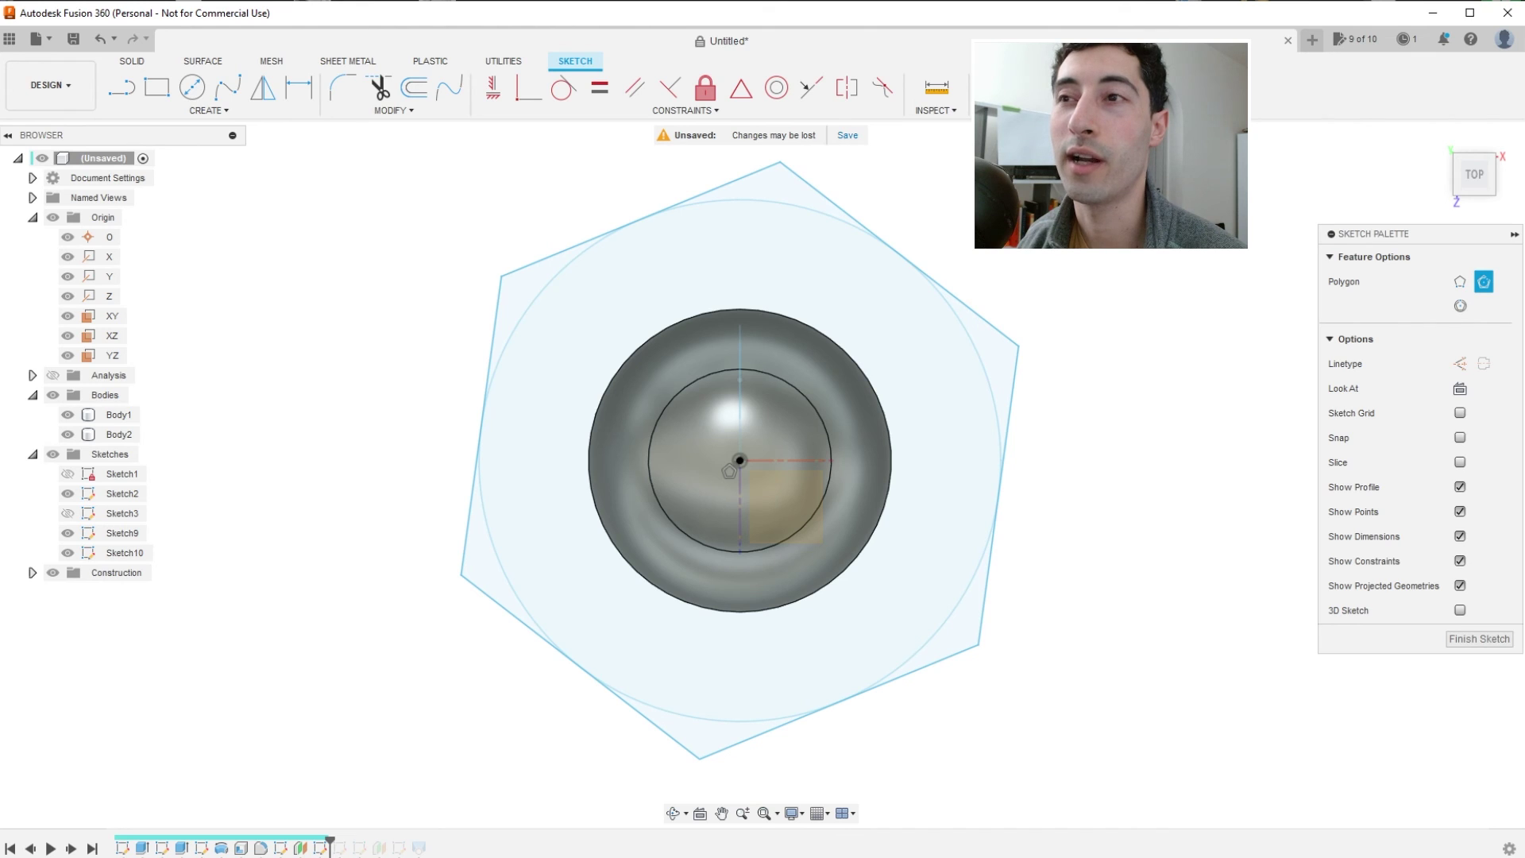
click(1120, 89)
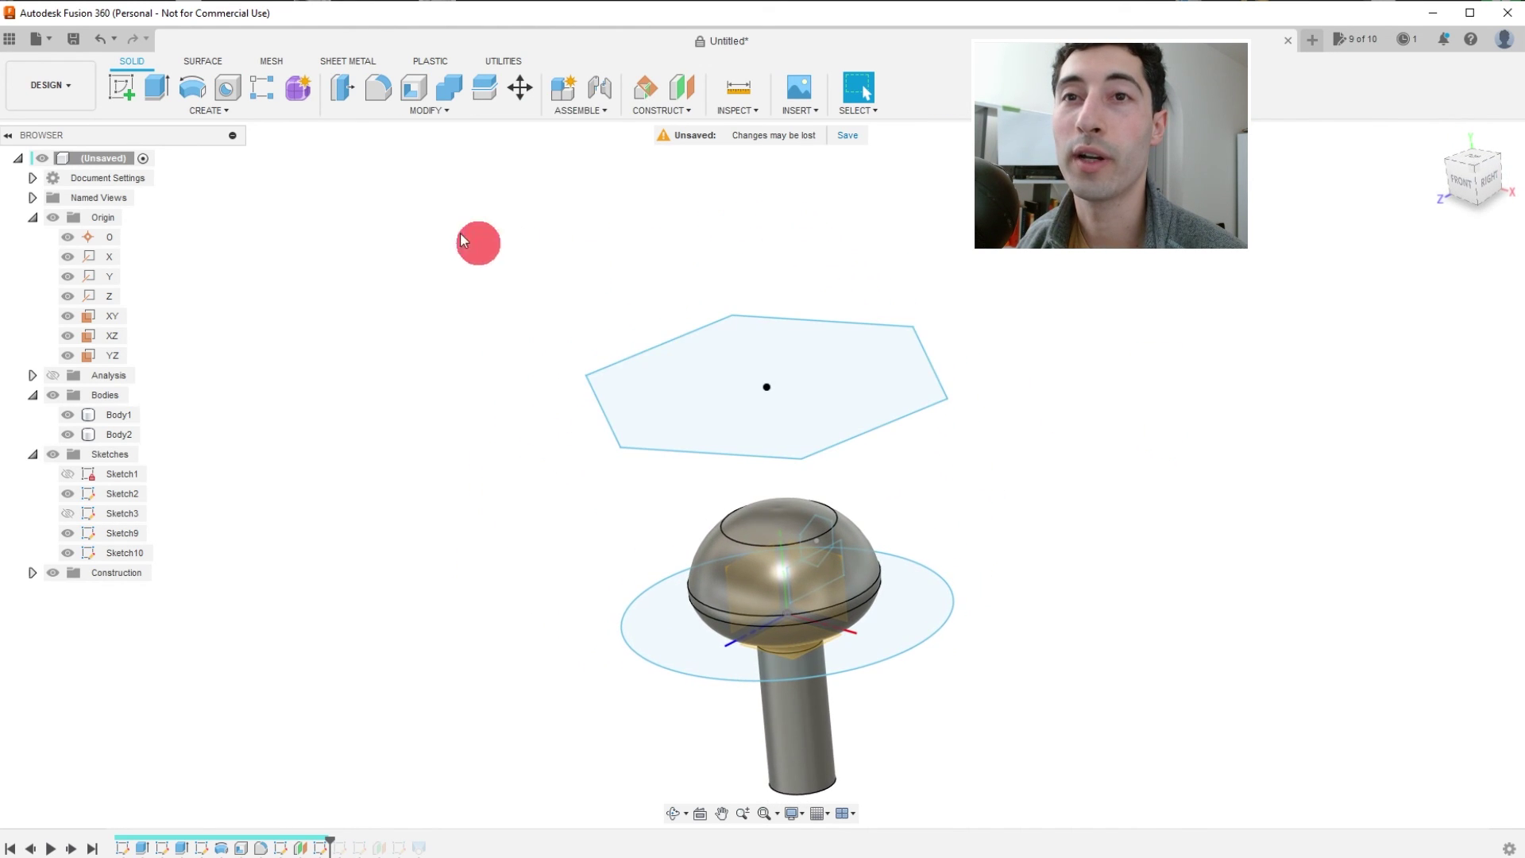
Loft from the large circle profile to the hexagon profile above it, using the Join operation.
click(222, 116)
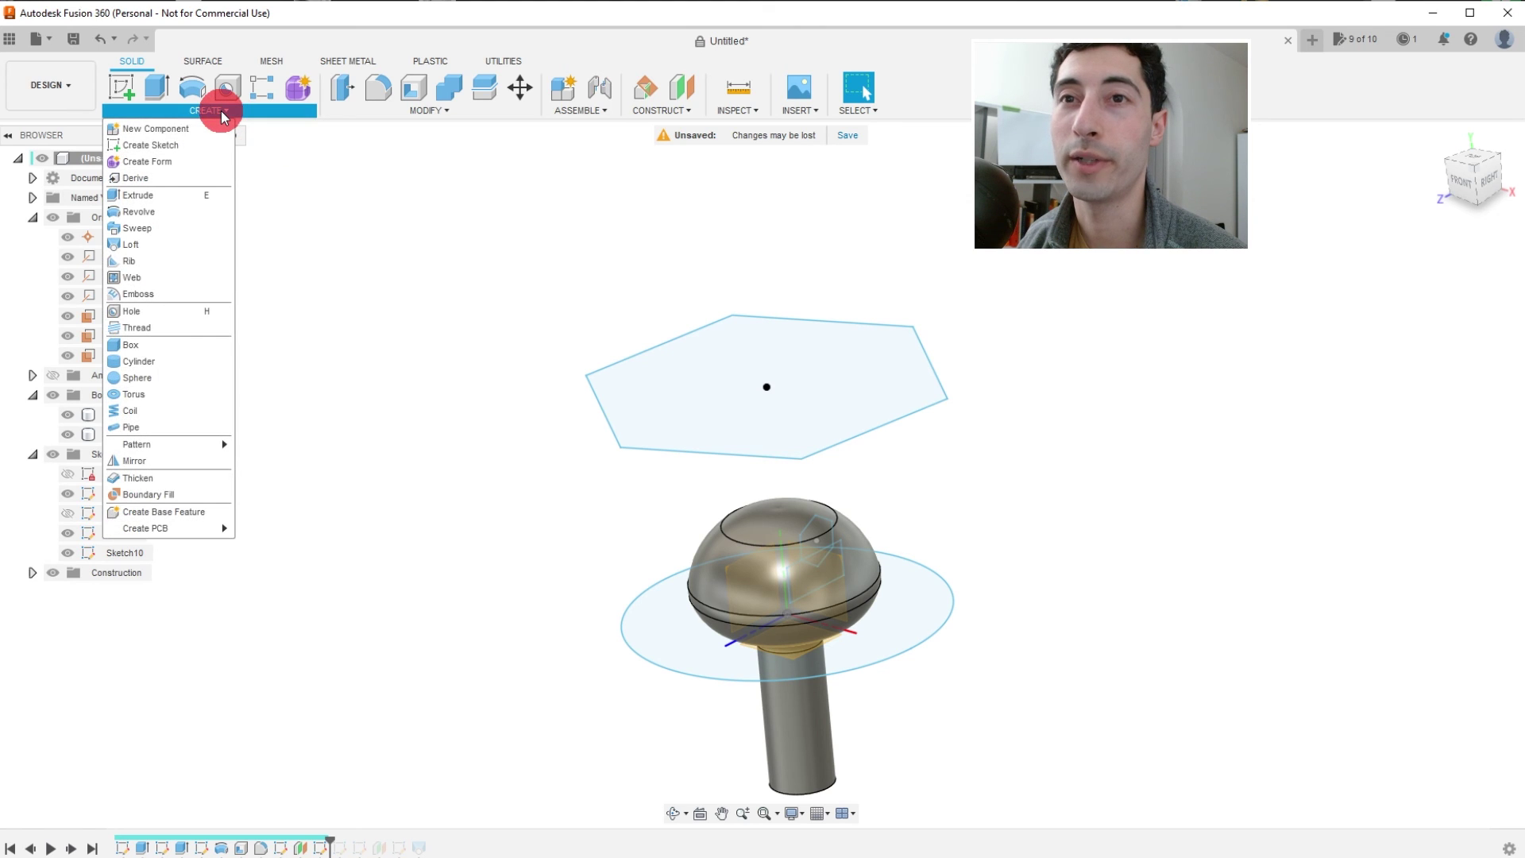
click(205, 253)
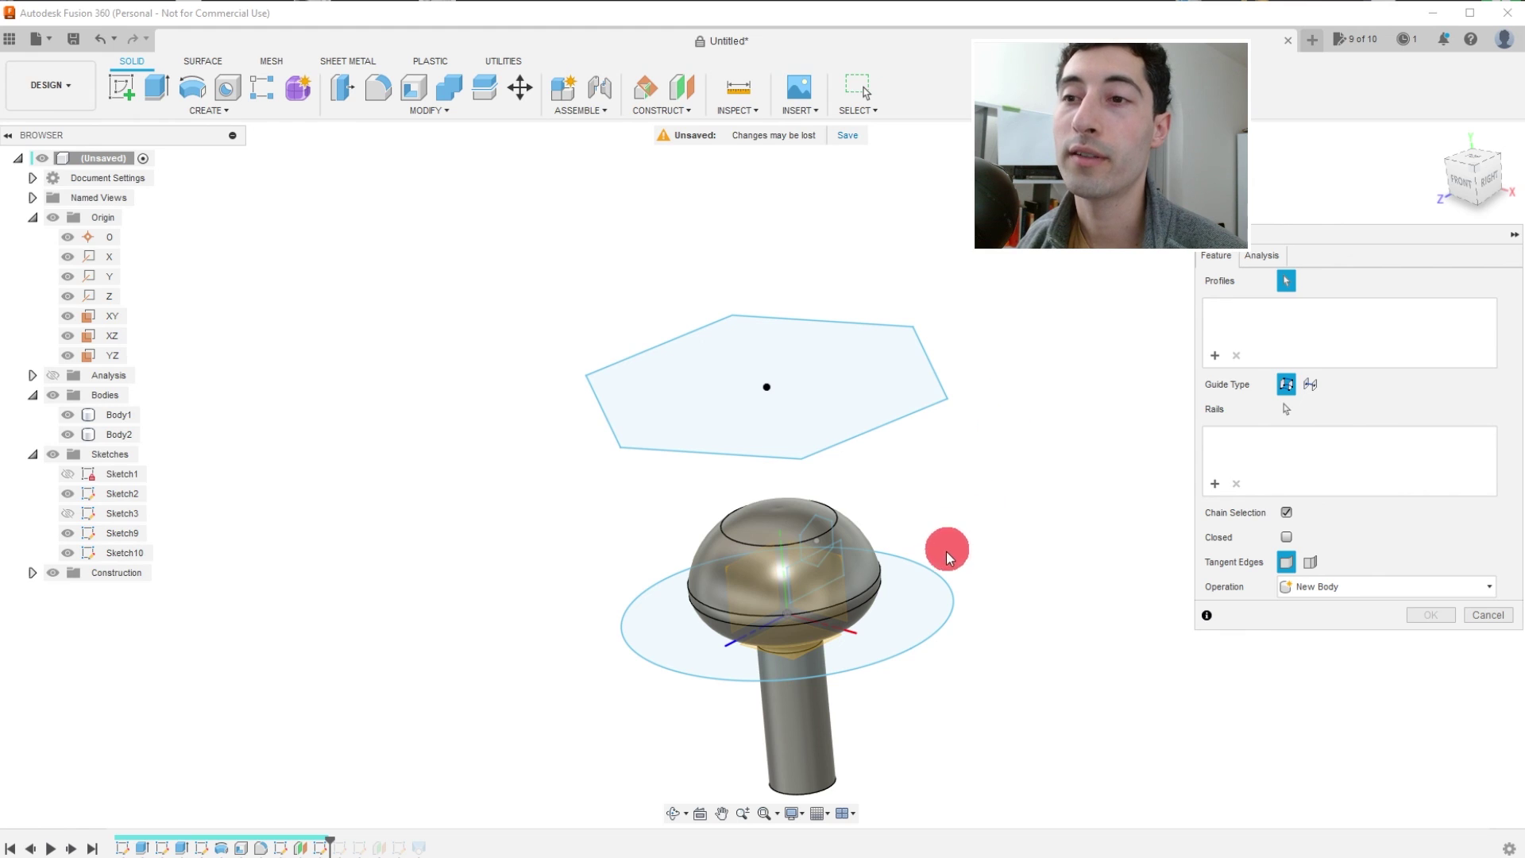
click(940, 578)
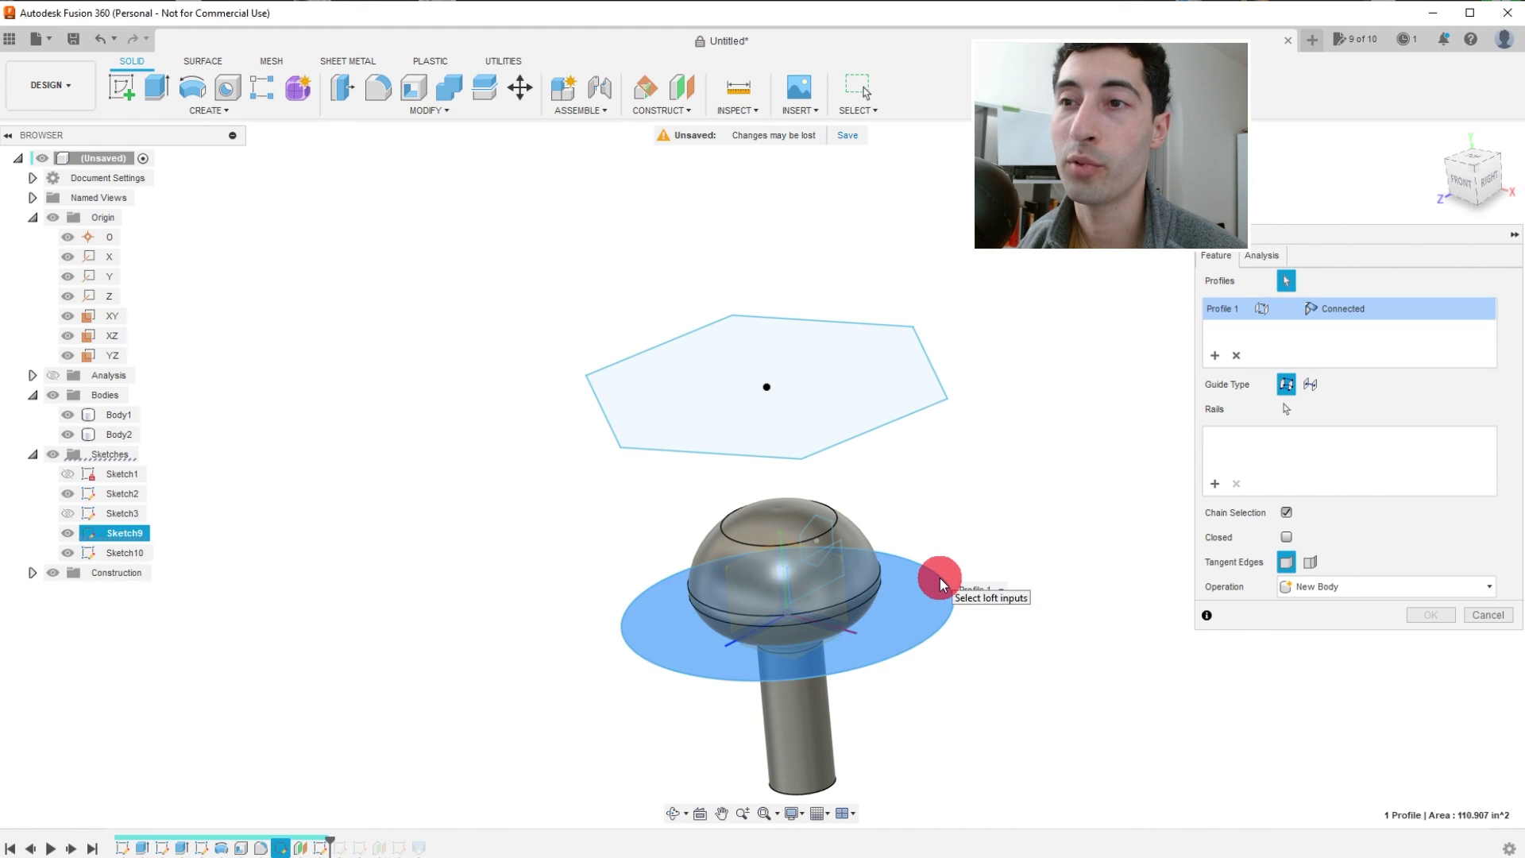
click(932, 403)
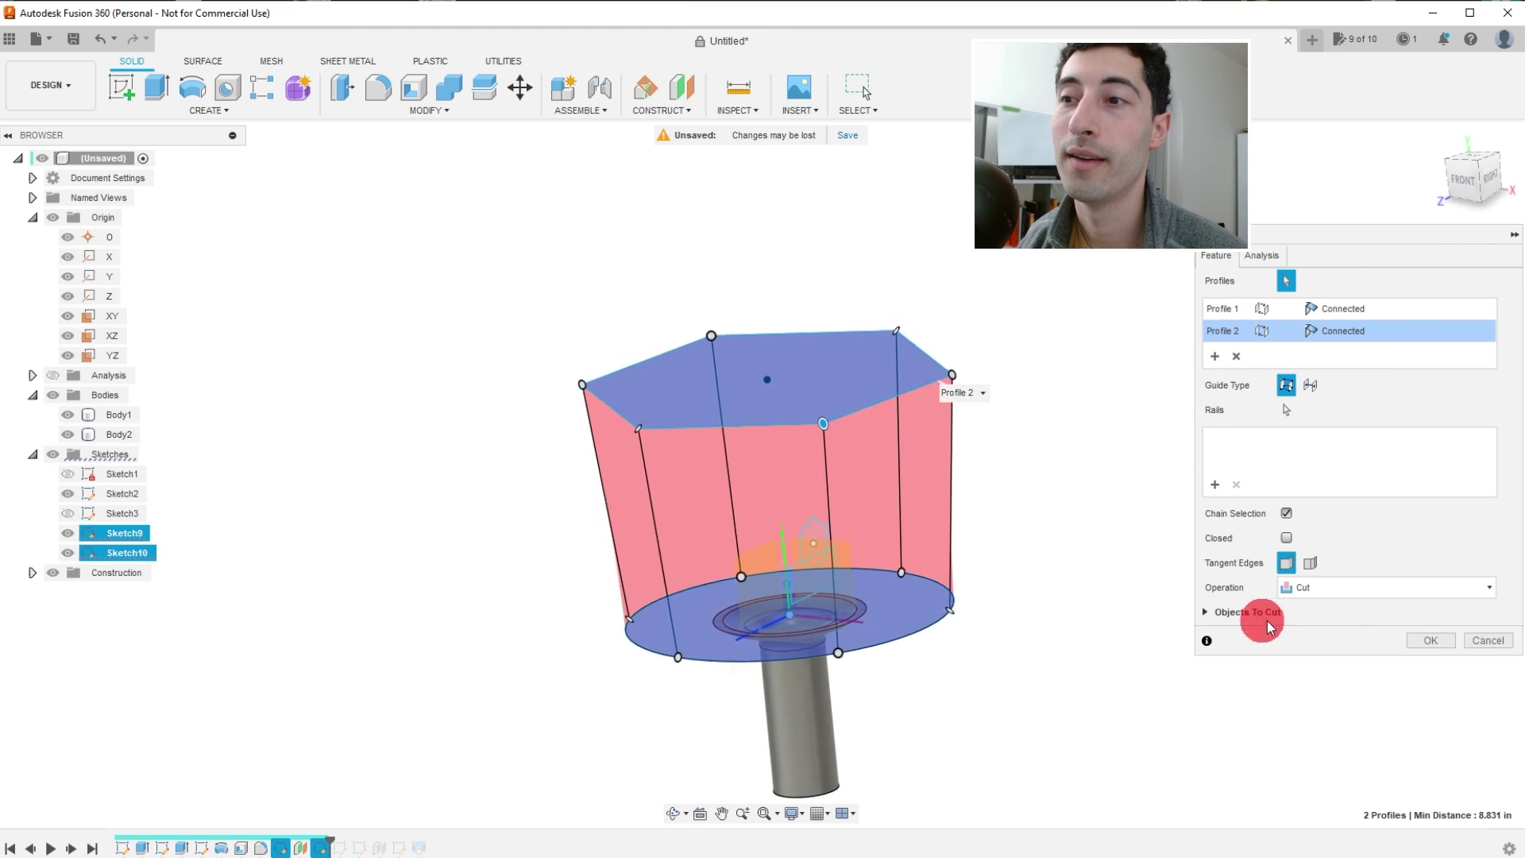
click(1354, 596)
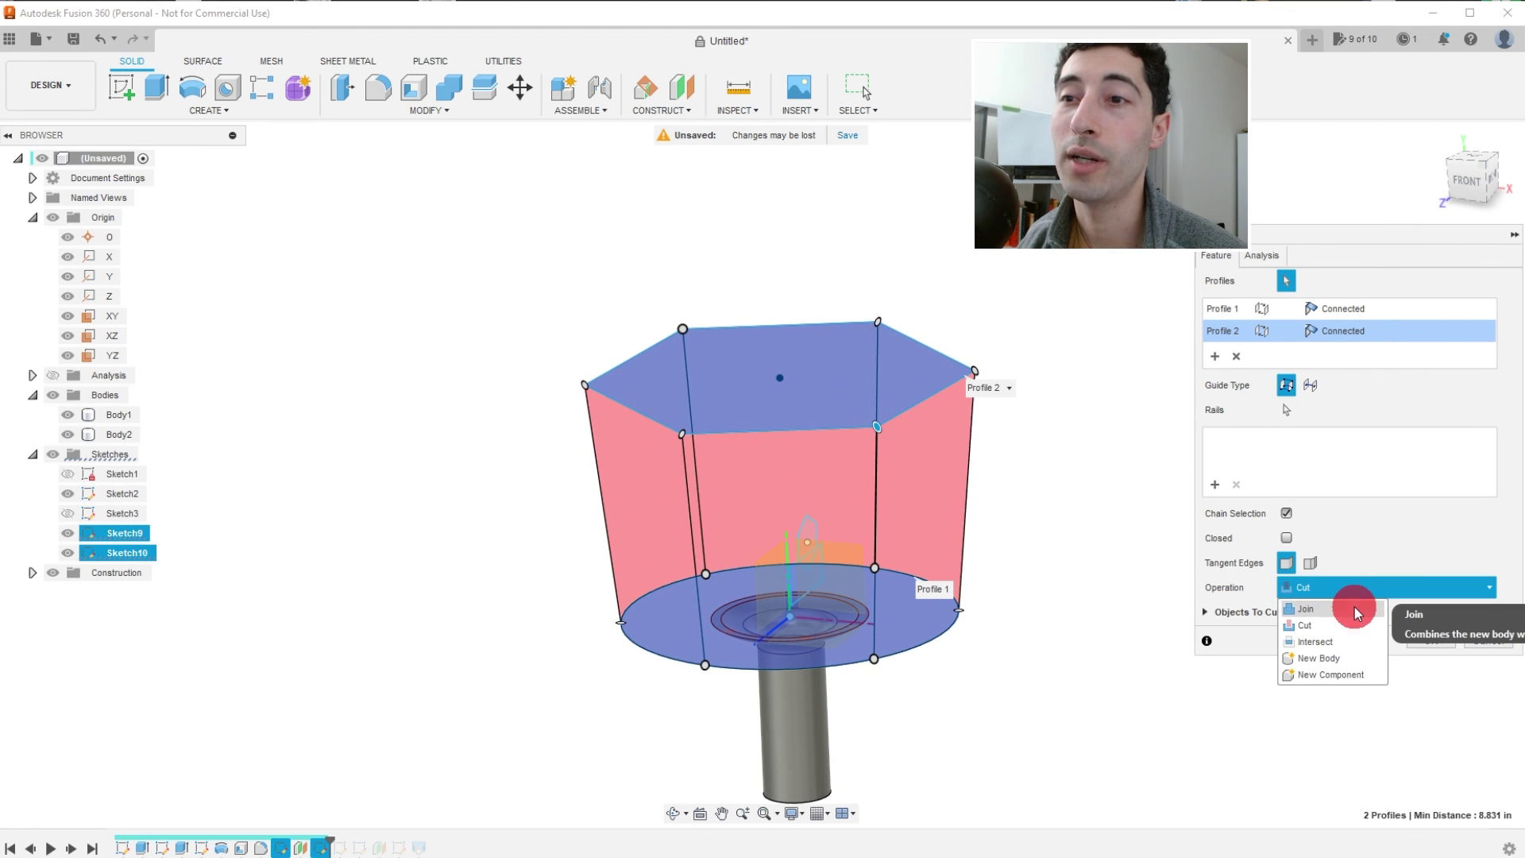
click(1353, 607)
shift+middle_drag(1123, 647, 1139, 644)
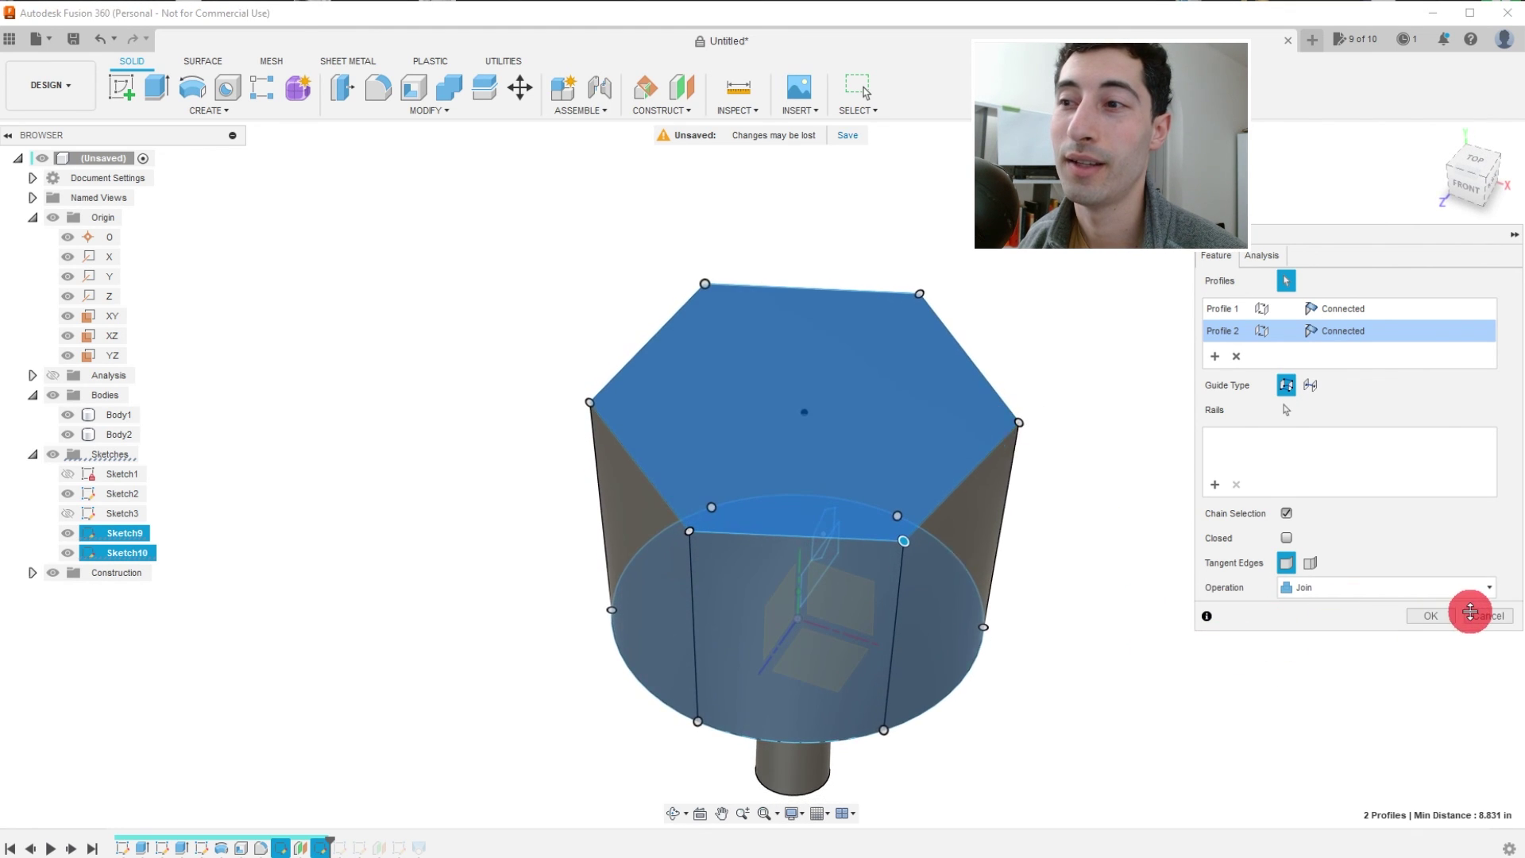
click(1429, 616)
shift+middle_drag(1428, 616, 947, 437)
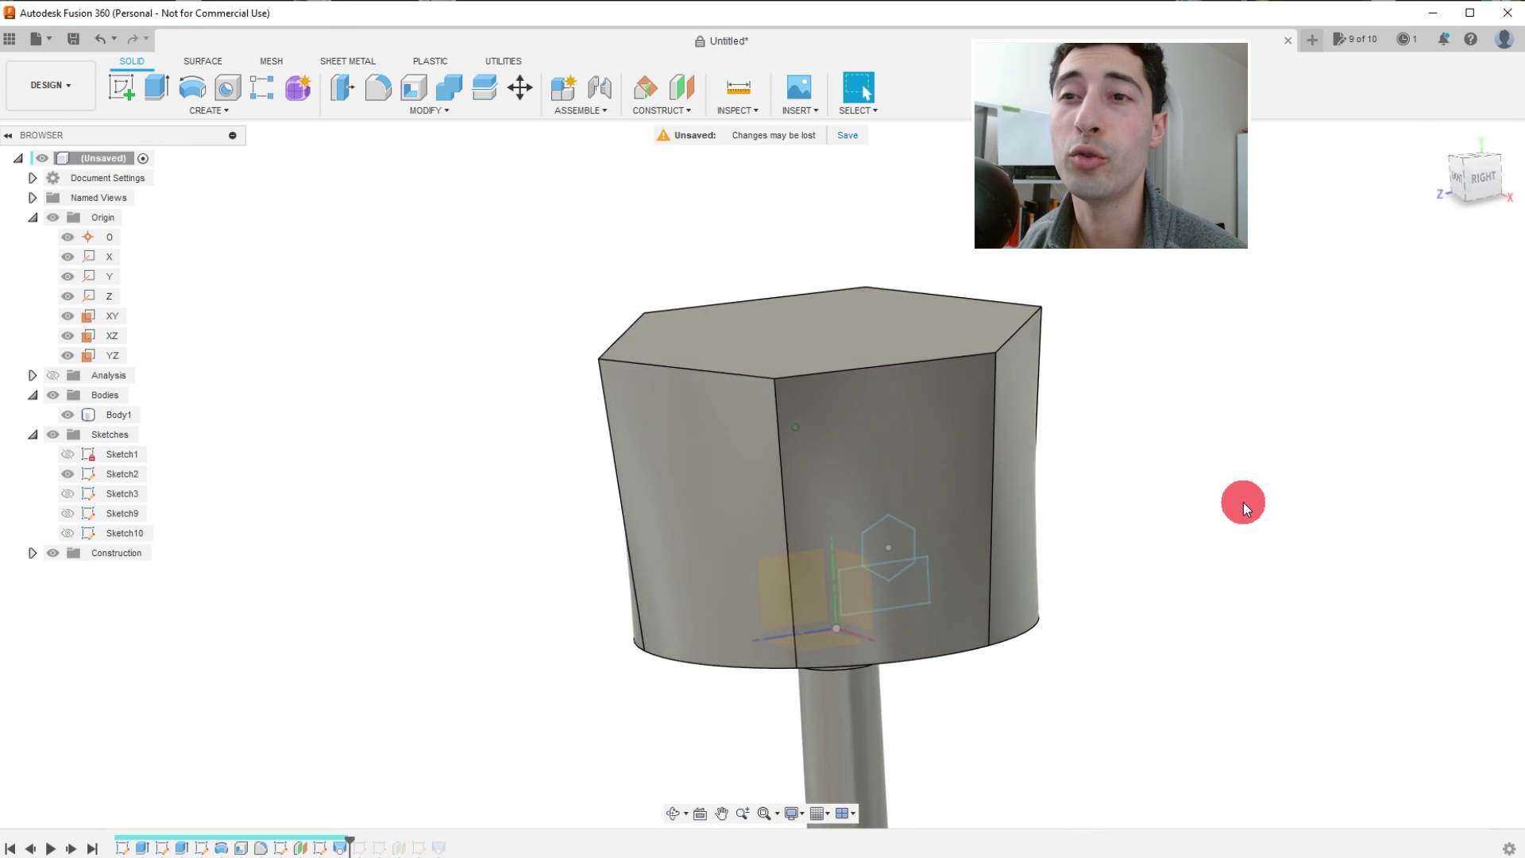
Edit the hexagon sketch from the design history, rotate the hexagon about its center by moving a corner, and finish the sketch.
click(318, 846)
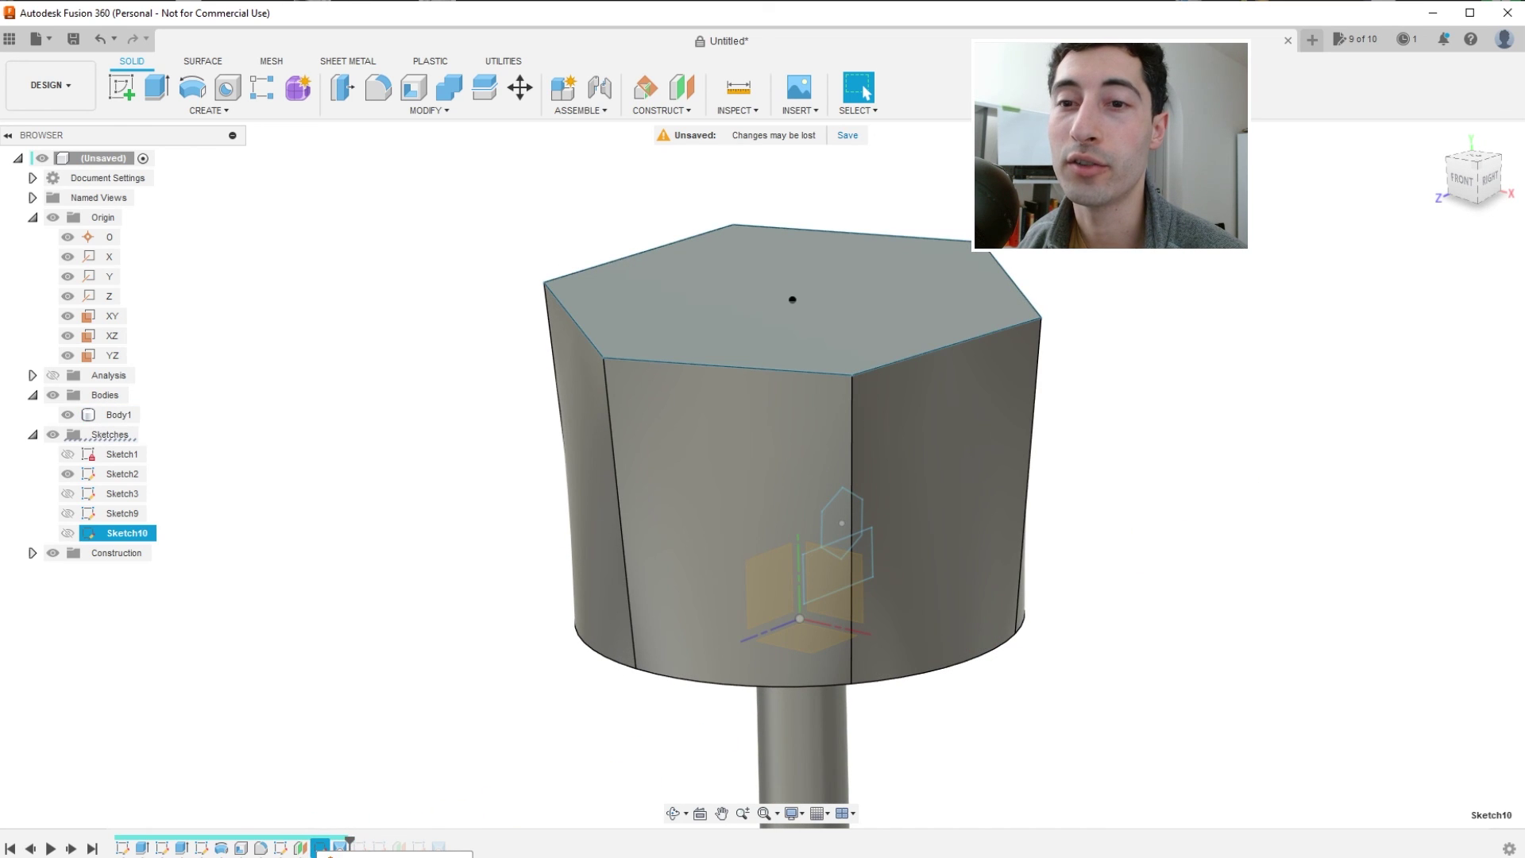
double_click(318, 847)
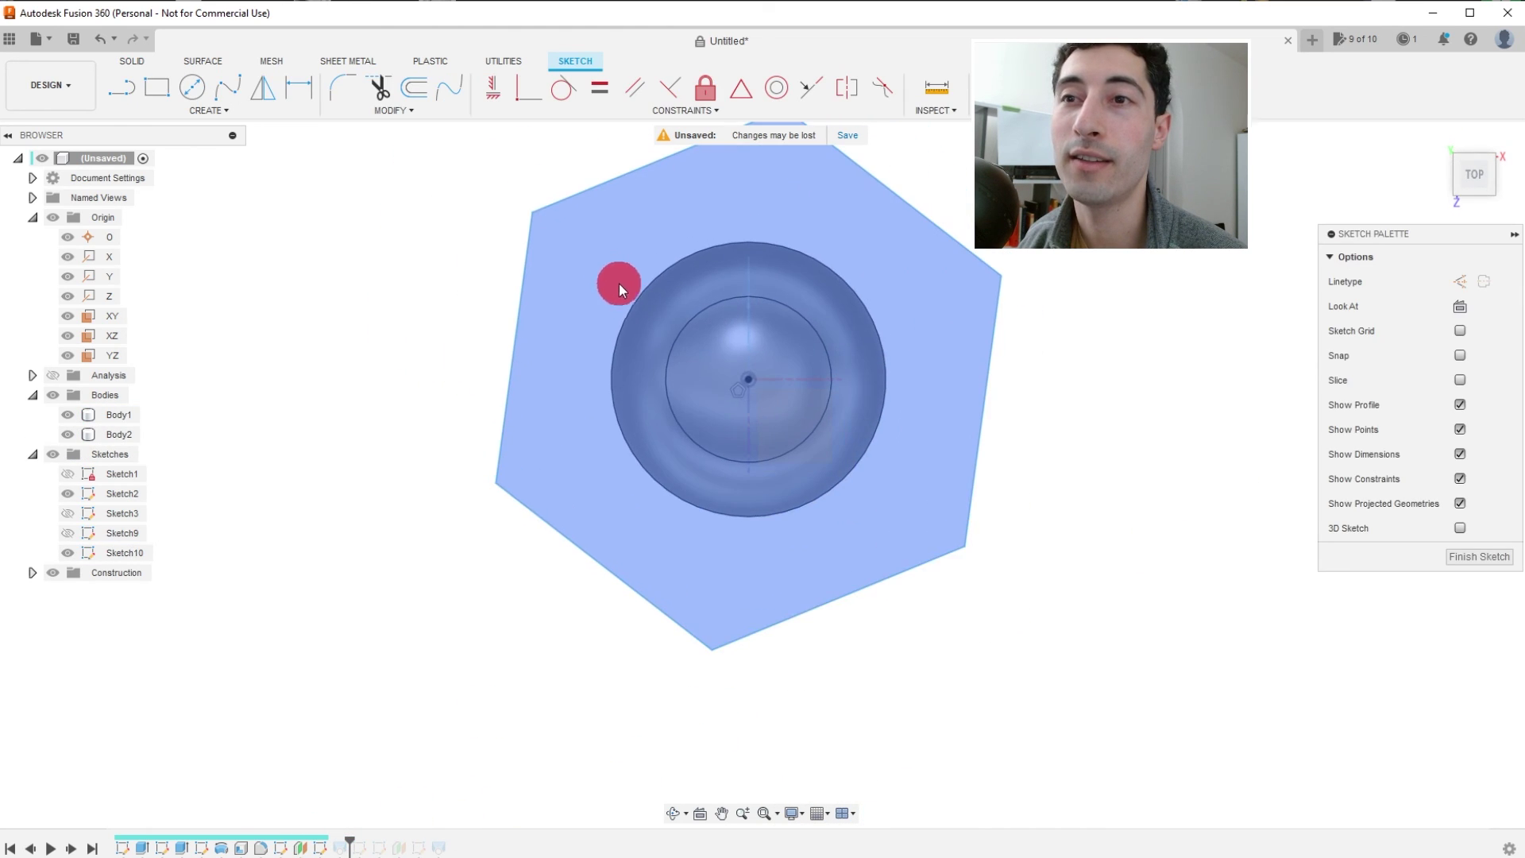
click(618, 284)
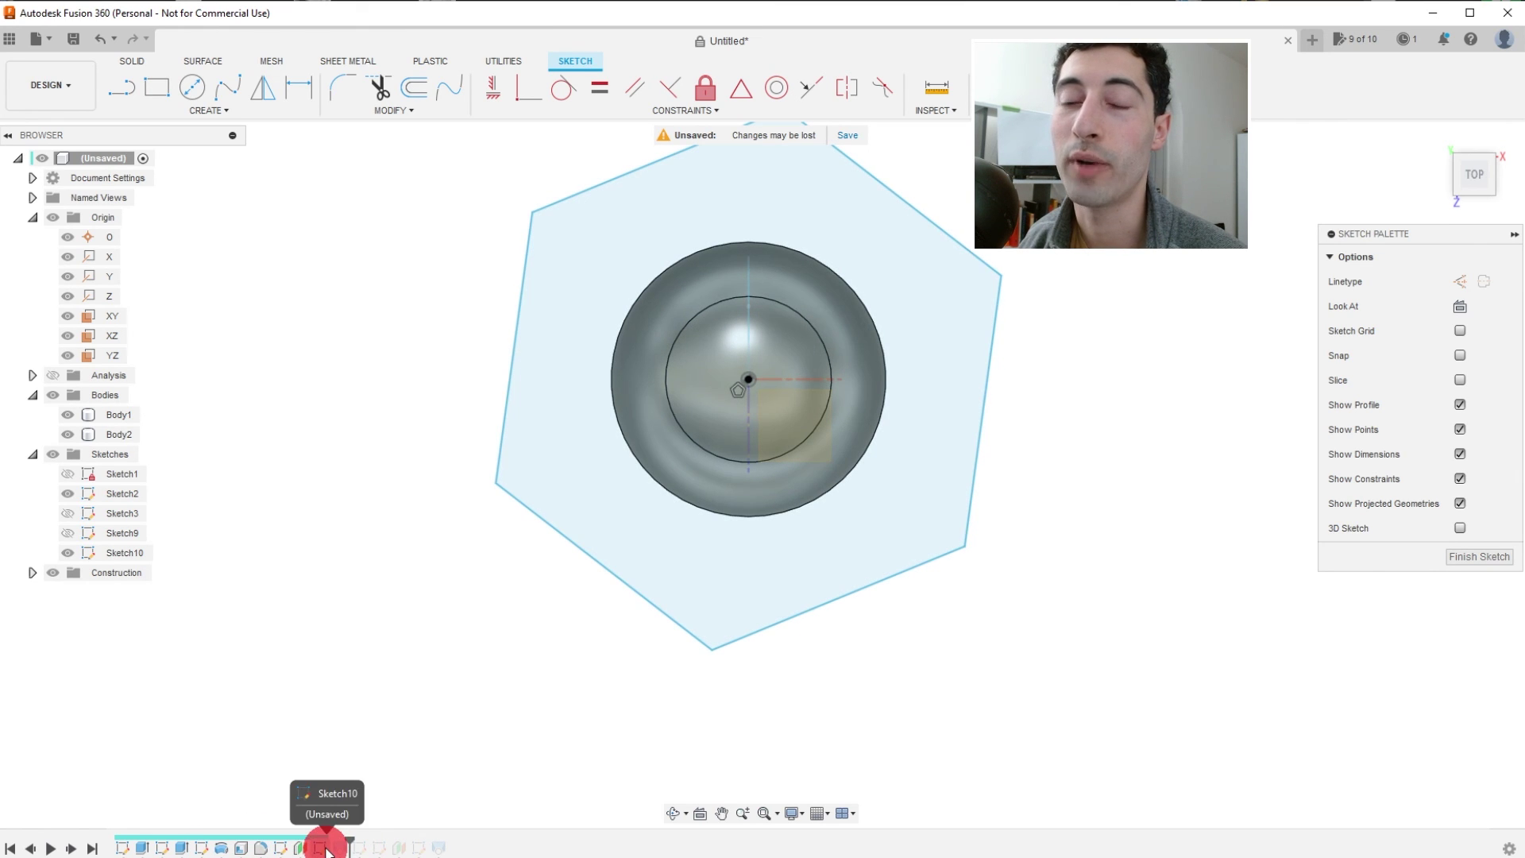
scroll(794, 608, down, 2)
scroll(836, 284, up, 2)
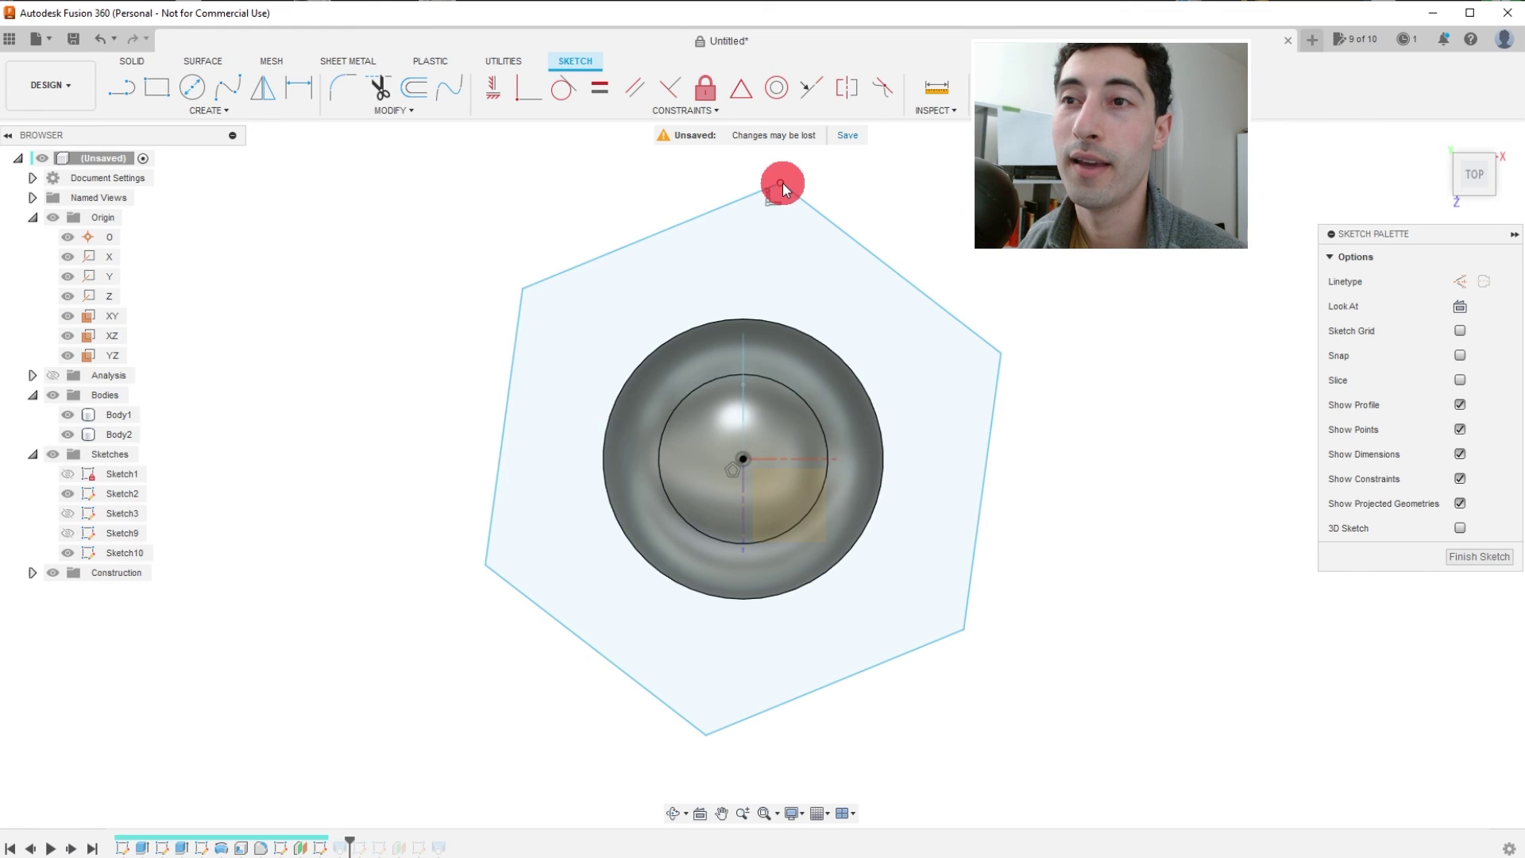
mouse_move(781, 184)
mouse_down()
mouse_move(865, 211)
mouse_move(919, 265)
mouse_move(948, 220)
mouse_up()
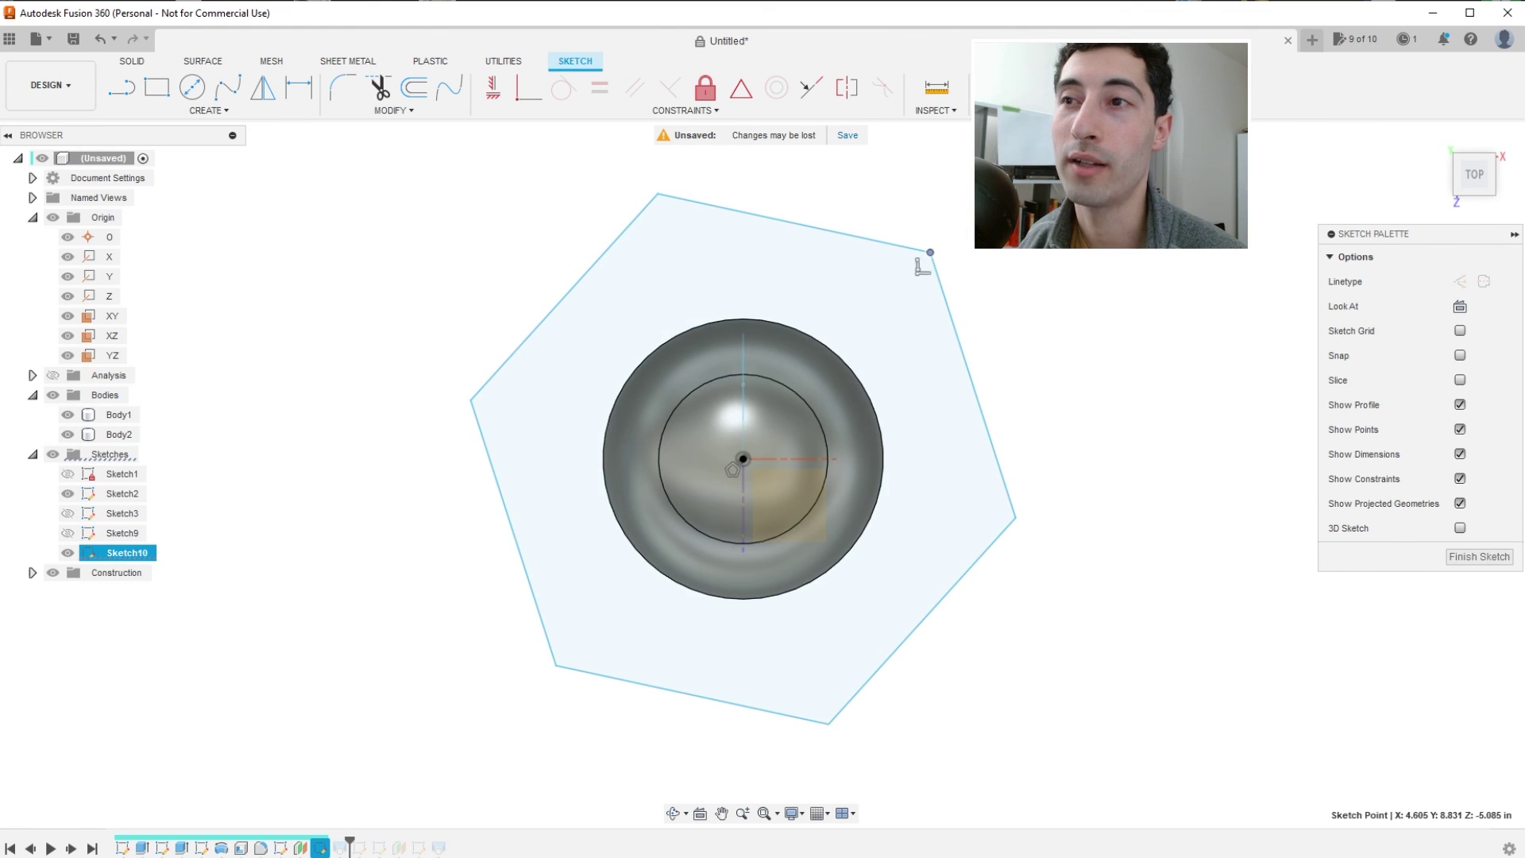
click(1122, 88)
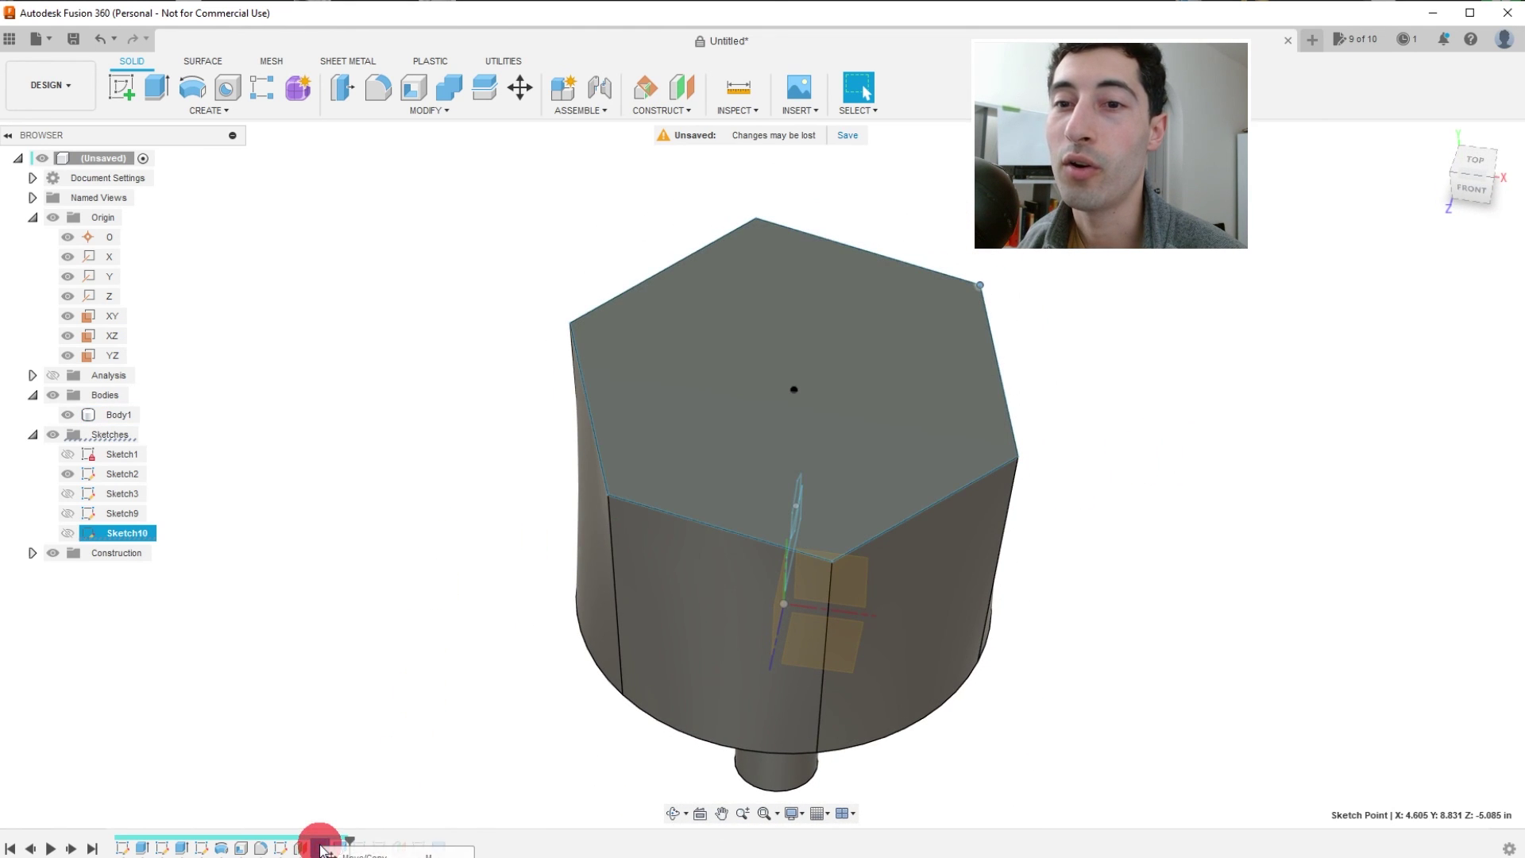
Reopen the hexagon sketch, shrink the hexagon to a side length of about 4.26 in, finish the sketch and clear the selection.
click(382, 856)
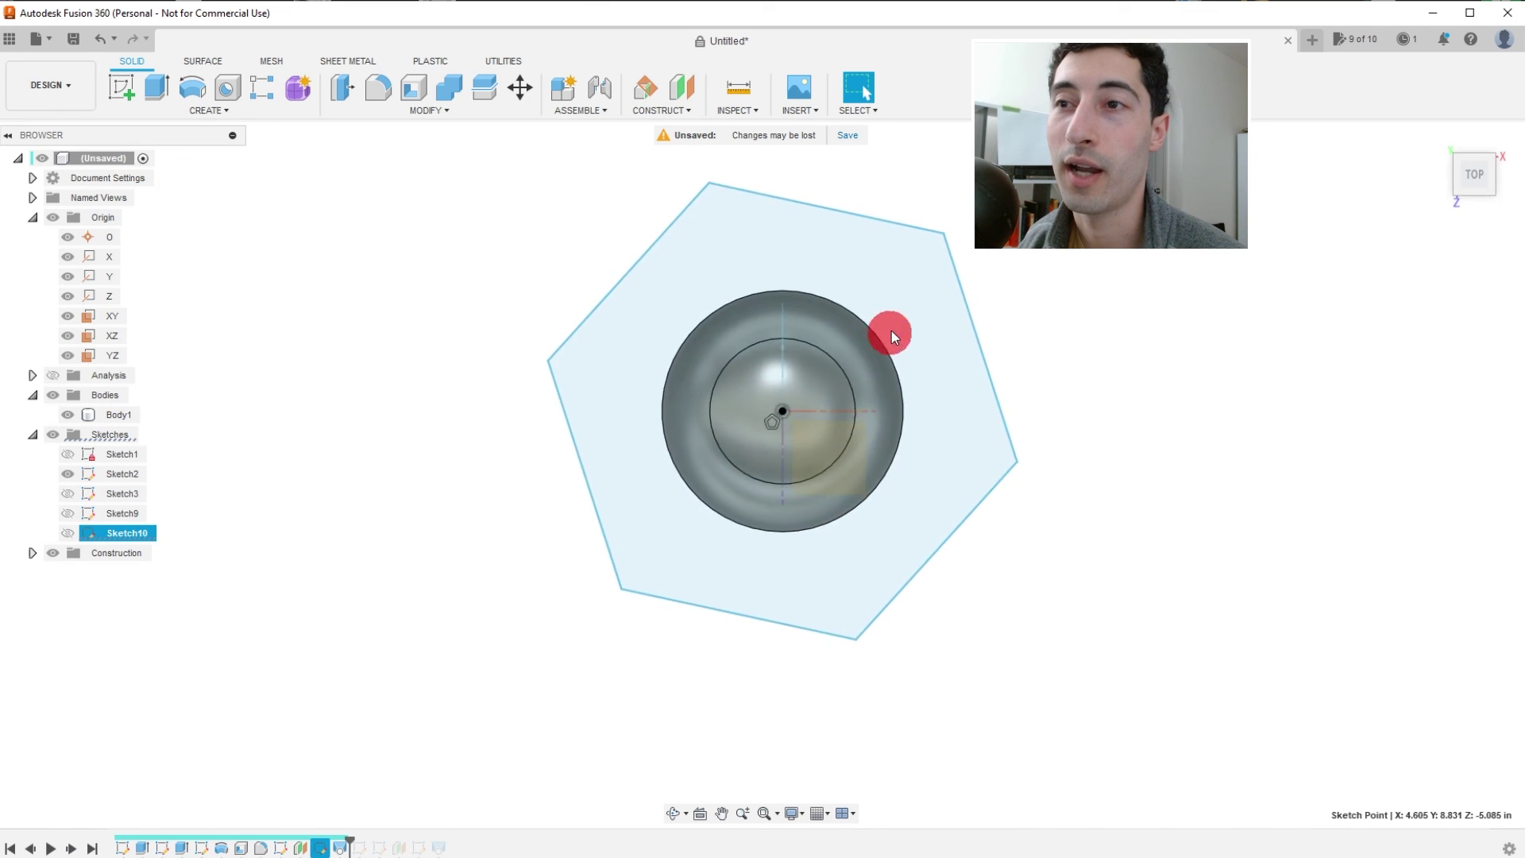
drag(918, 295, 883, 306)
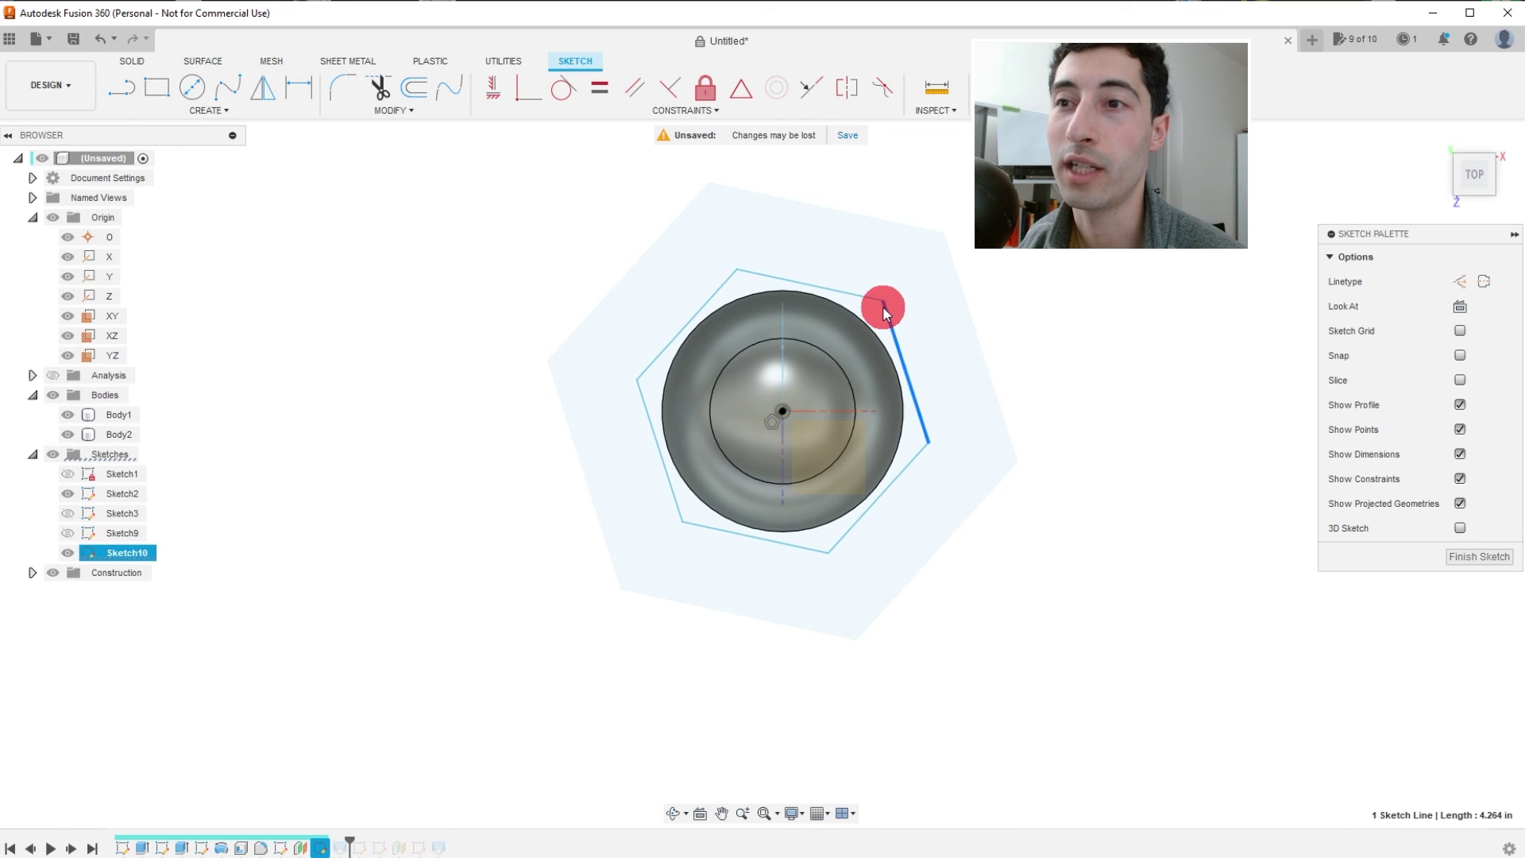
click(1112, 85)
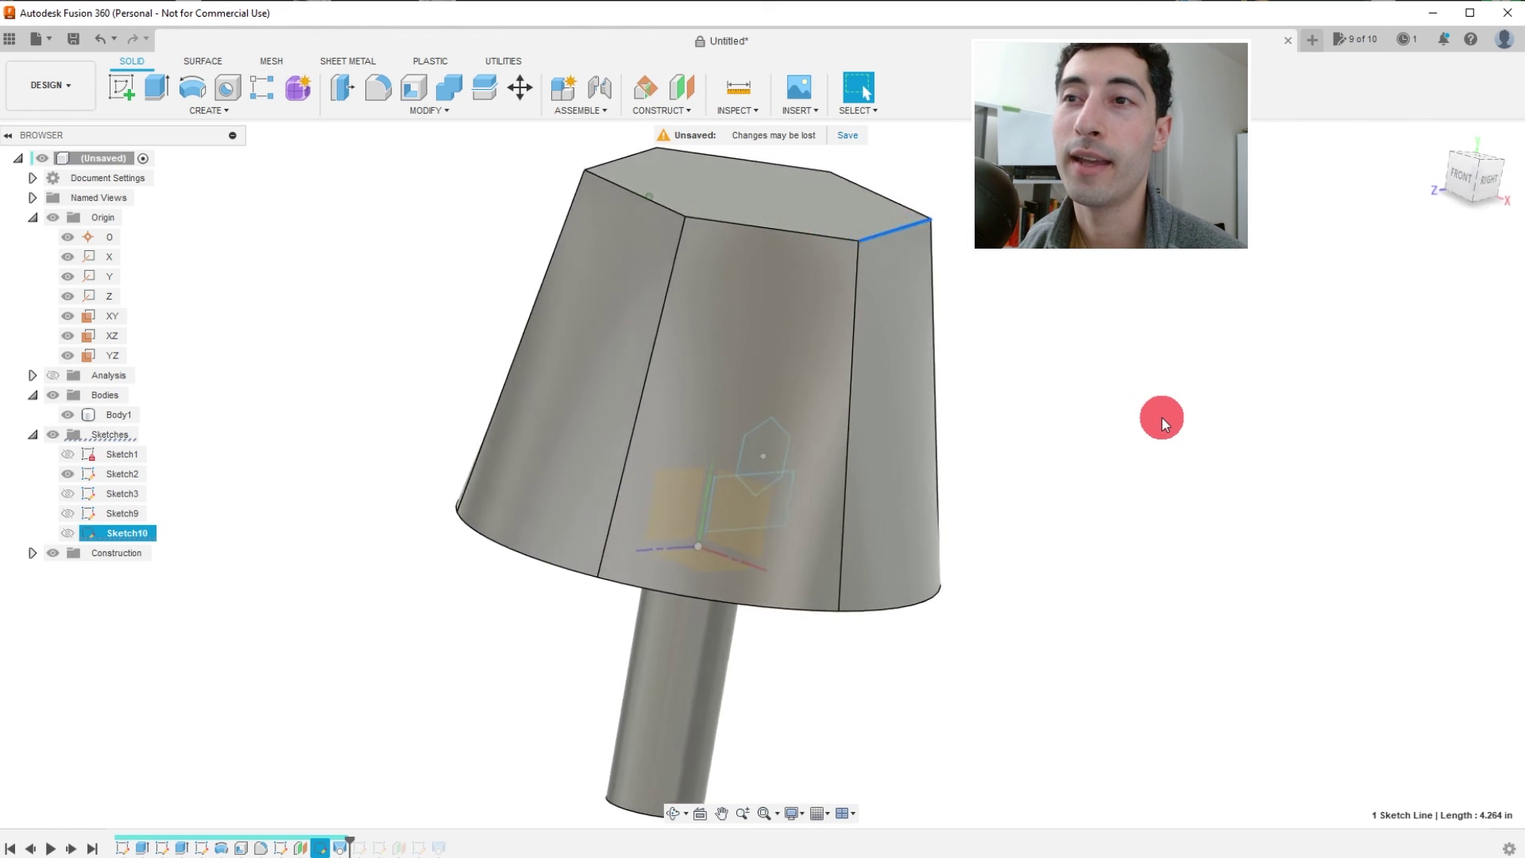
key(Escape)
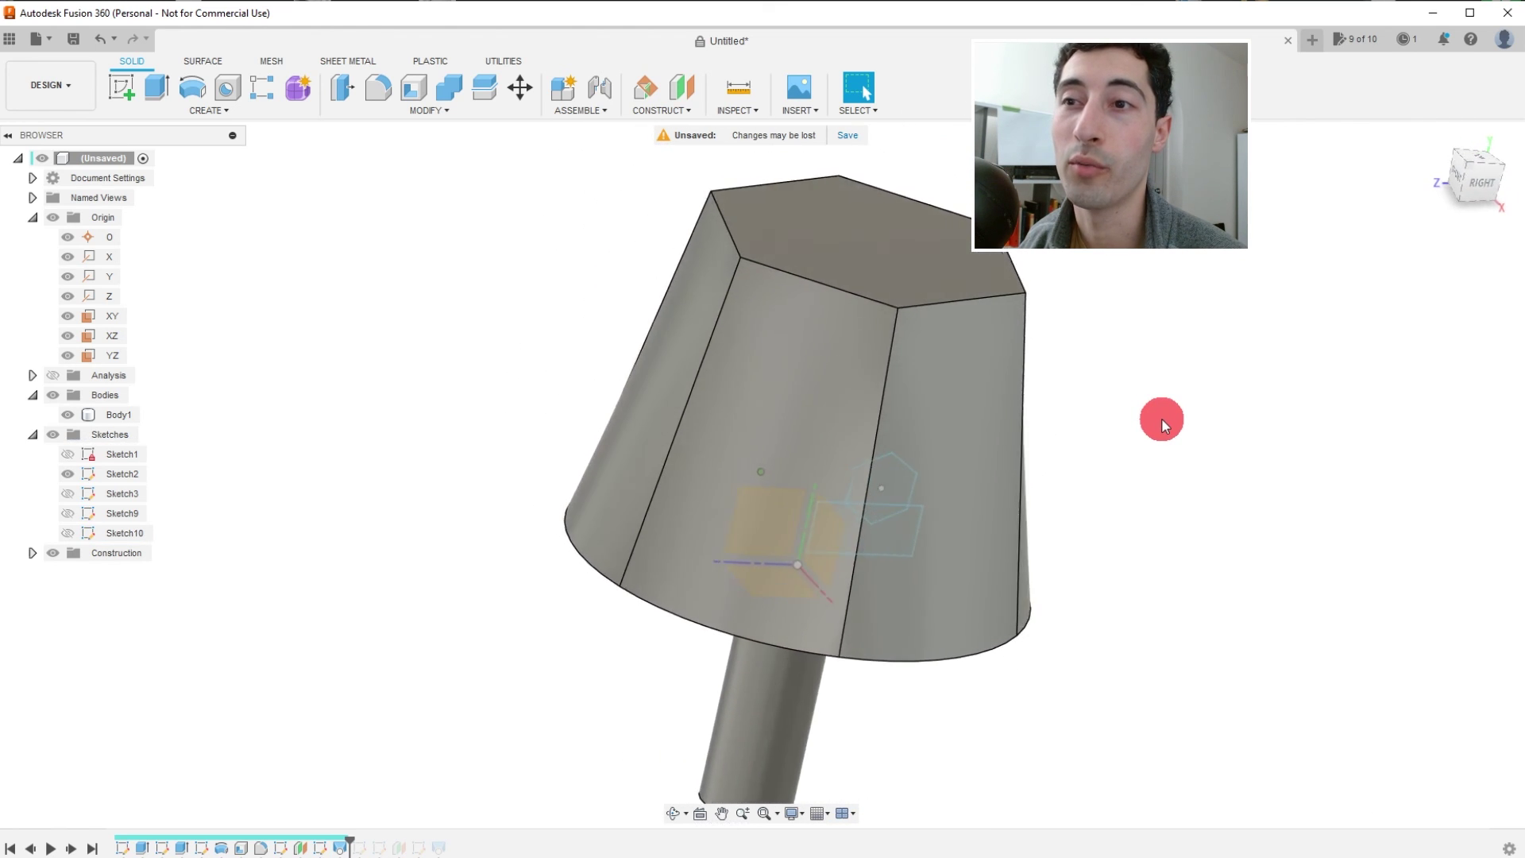